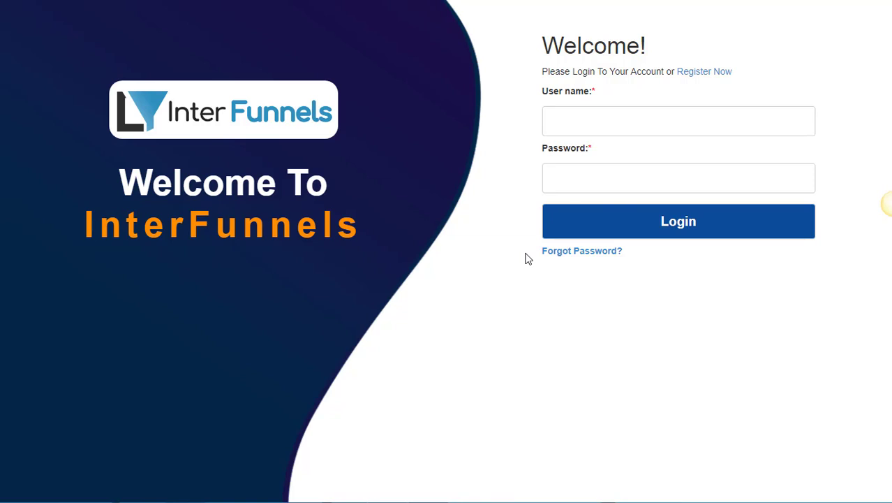
Log in to InterFunnels with the saved username and password to reach the dashboard.
click(588, 120)
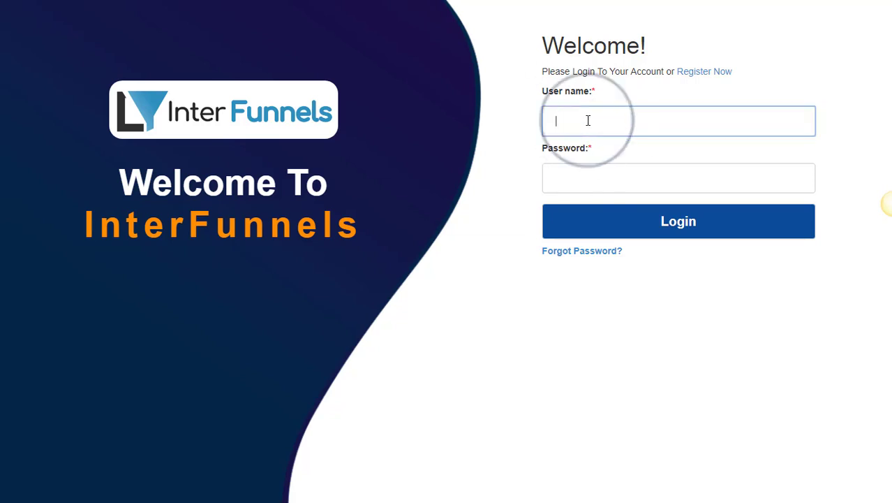
click(578, 180)
click(575, 185)
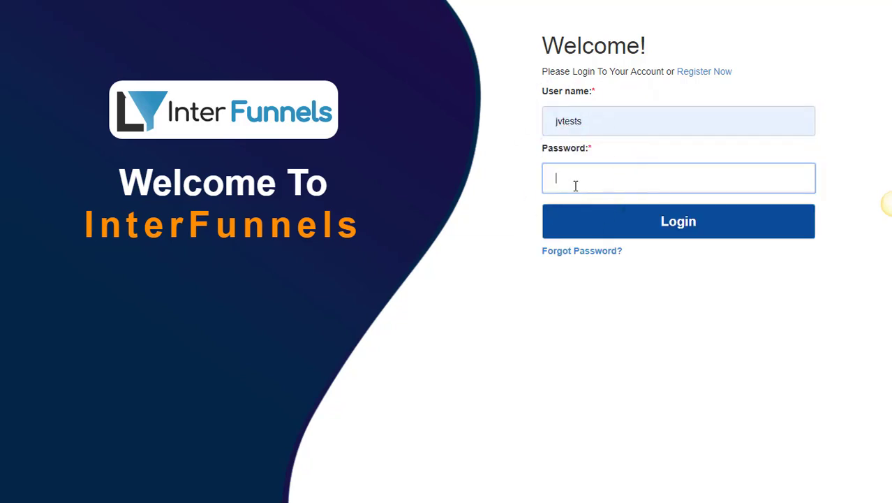
key(Return)
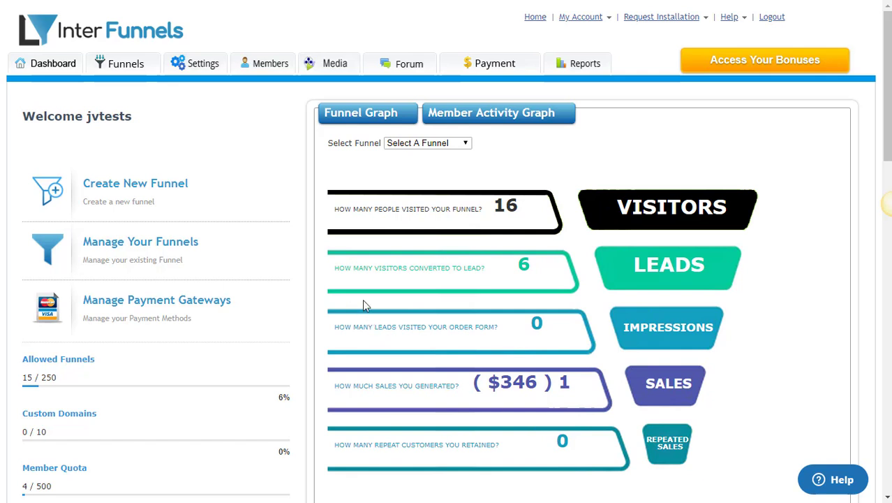
Create a new Optin Funnel and enter the funnel name 'demo test1'.
click(127, 186)
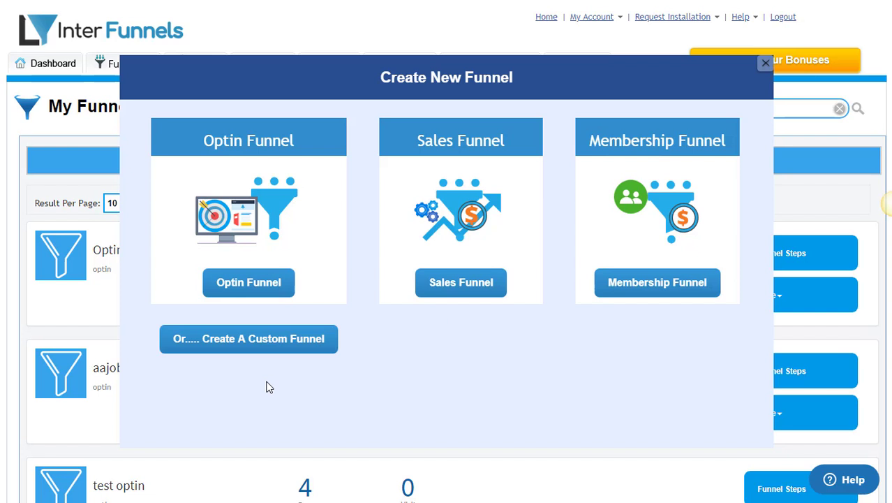
click(276, 290)
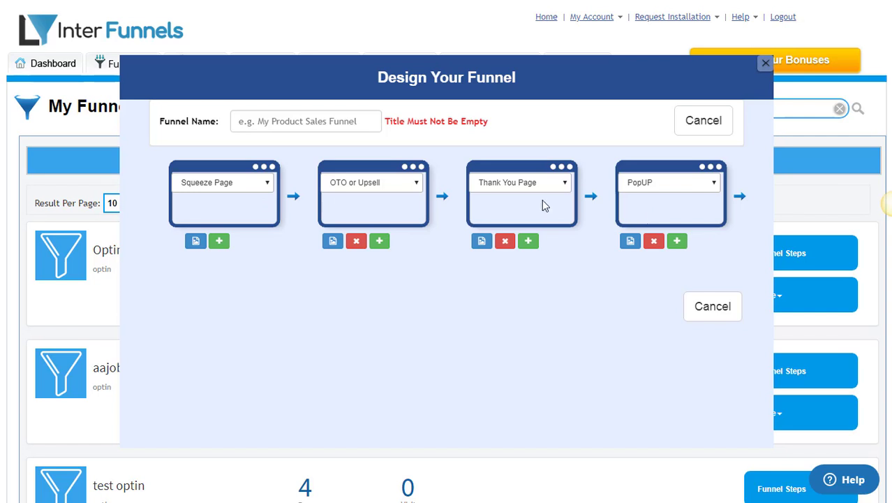
click(276, 123)
text(demo test1)
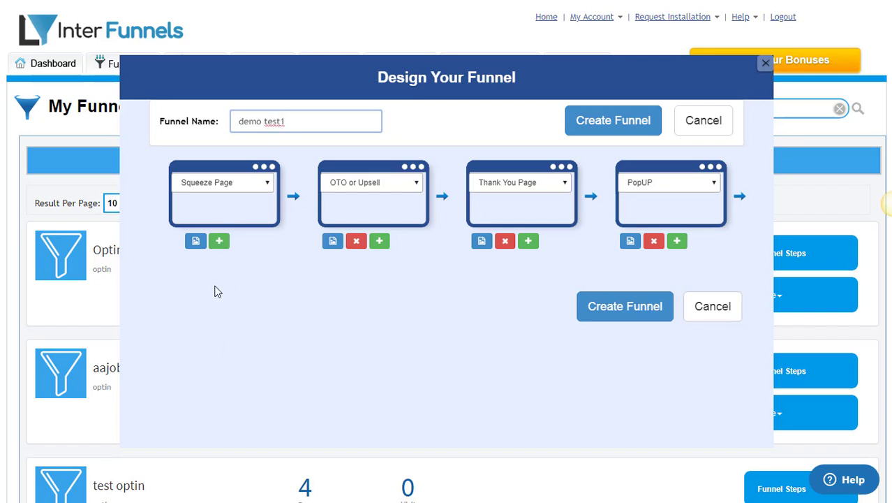
Assign the OPT-MODERN6 template to the squeeze page step.
click(196, 242)
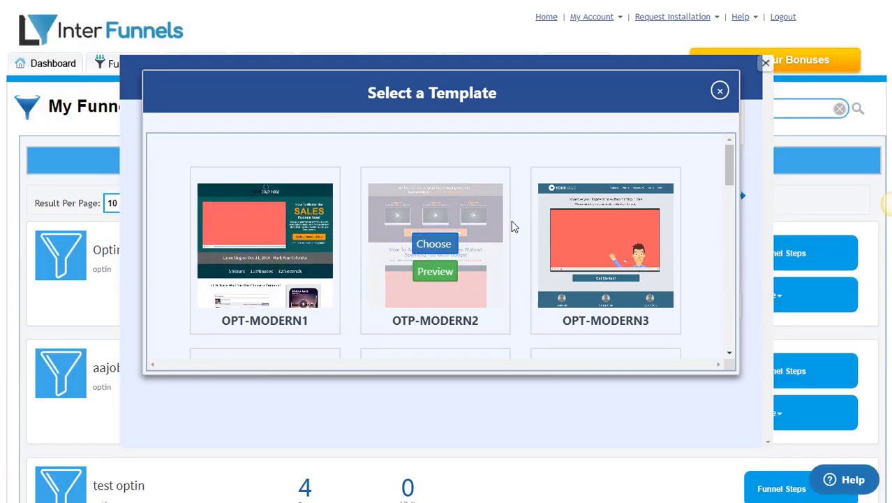
scroll(511, 221, down, 1)
scroll(511, 221, down, 4)
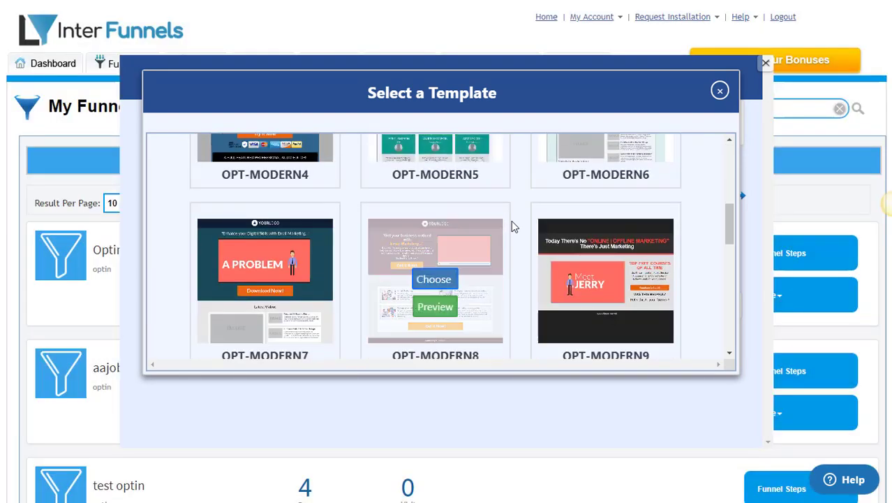
scroll(511, 221, down, 2)
scroll(512, 220, up, 2)
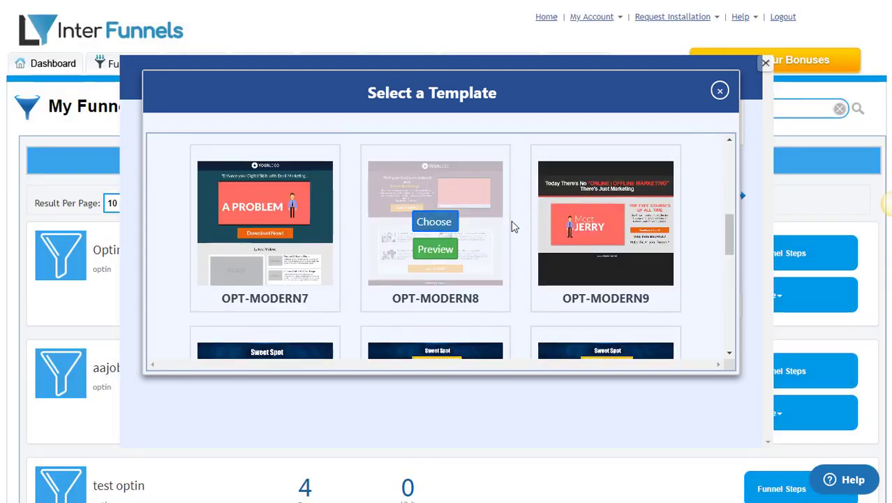
scroll(511, 221, up, 2)
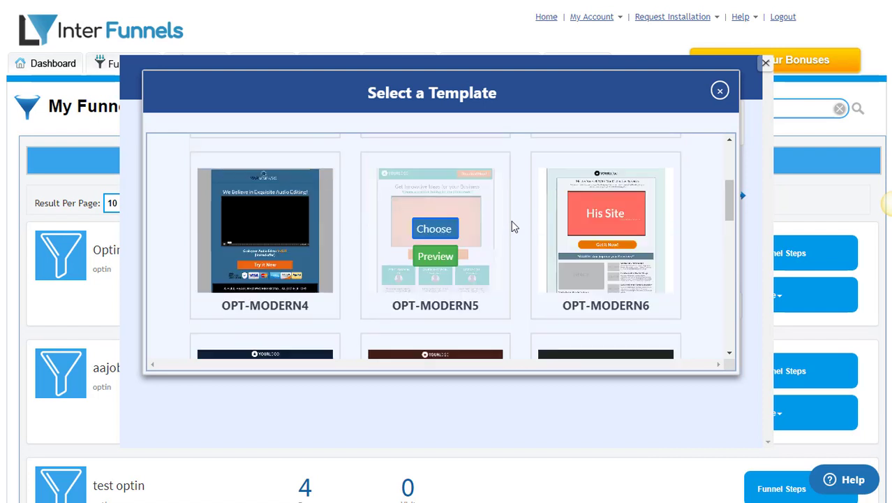
scroll(511, 220, down, 2)
scroll(512, 221, up, 2)
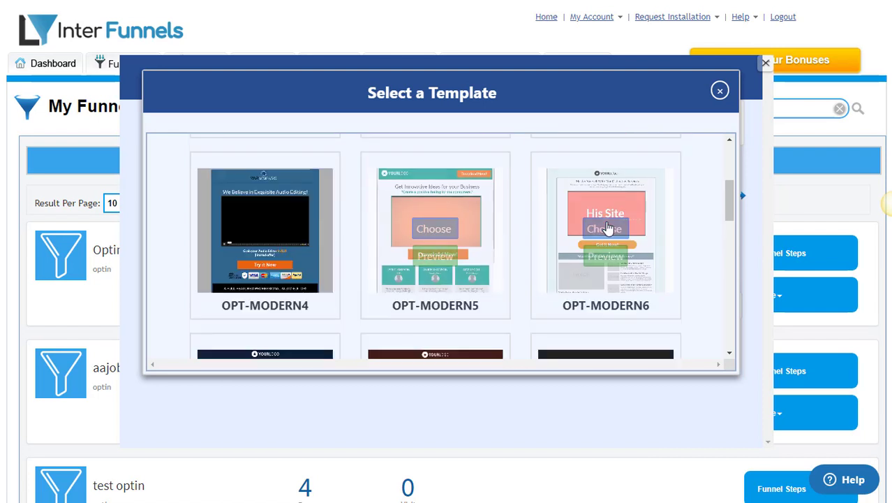
click(605, 230)
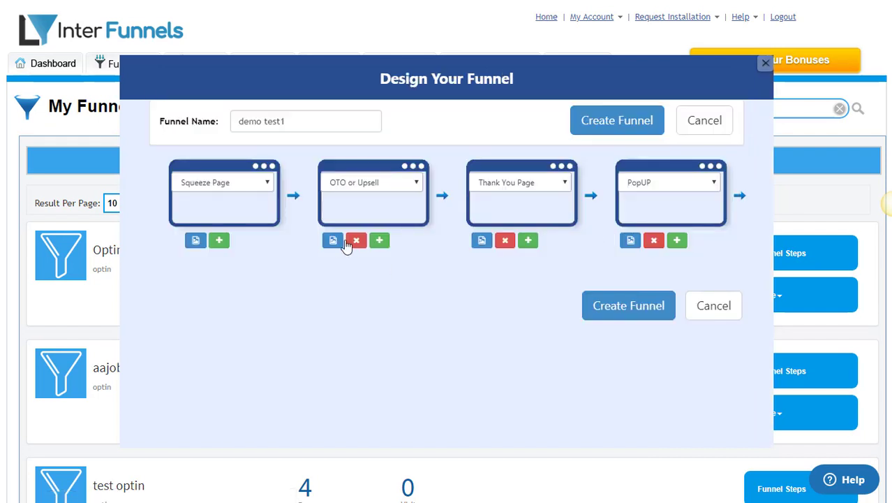
Assign OTO-MODERN3, thankyou1 and POPUP1 to the upsell, thank-you and popup steps, then create the funnel.
click(333, 240)
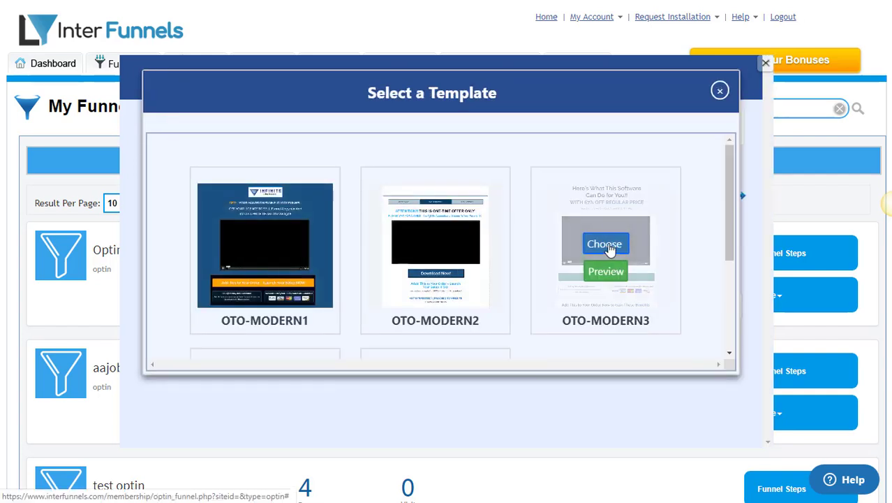
click(609, 246)
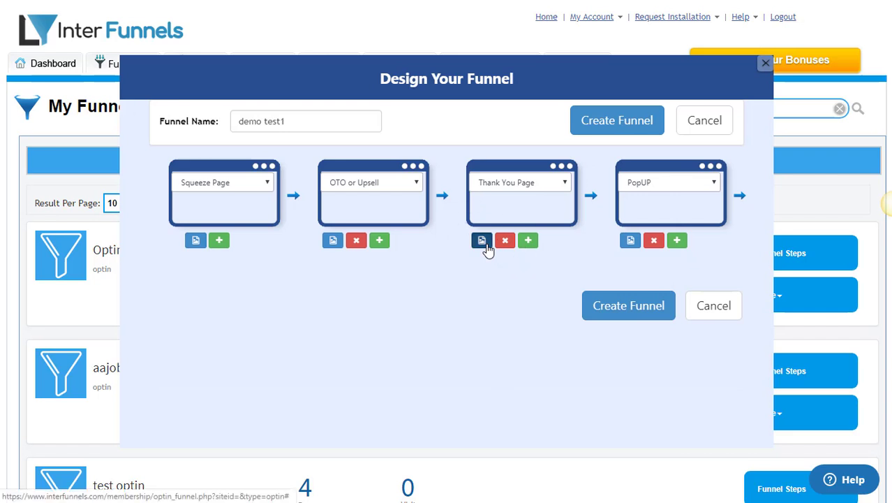
click(482, 241)
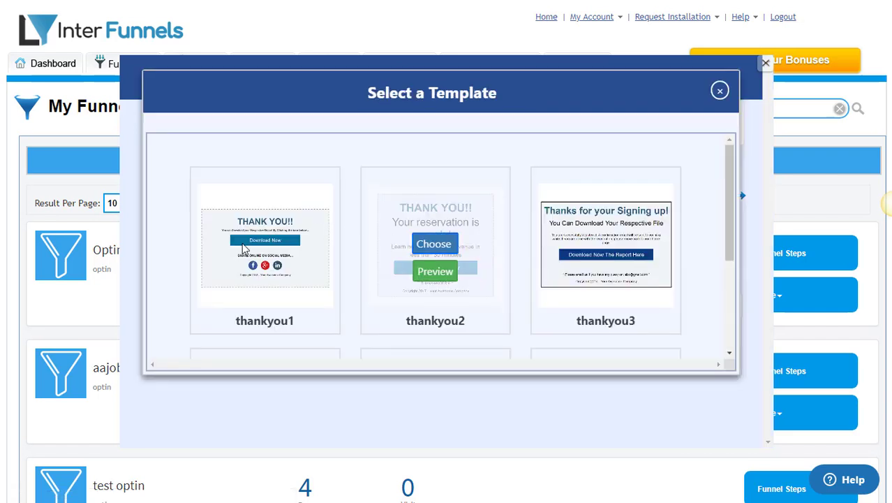
click(248, 250)
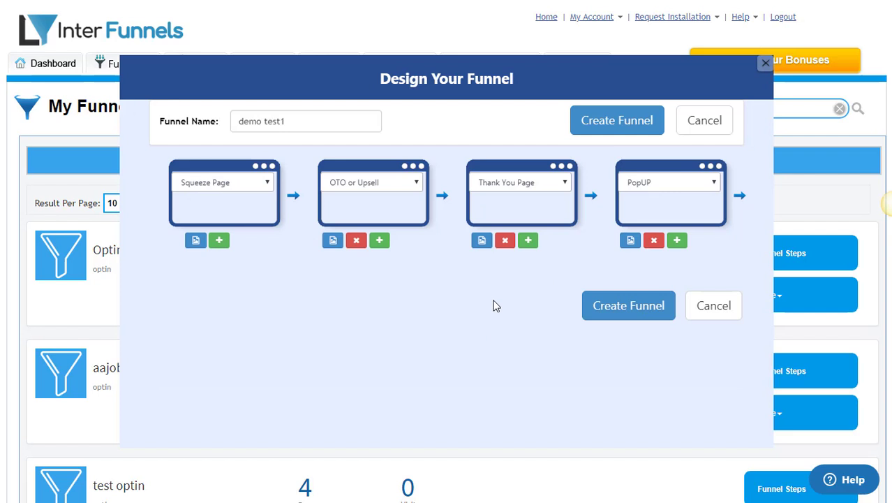
click(628, 241)
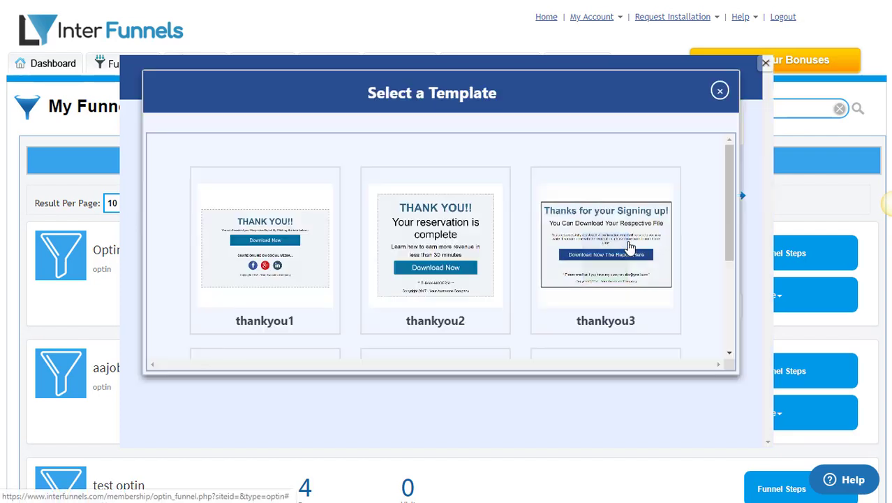
mouse_move(271, 285)
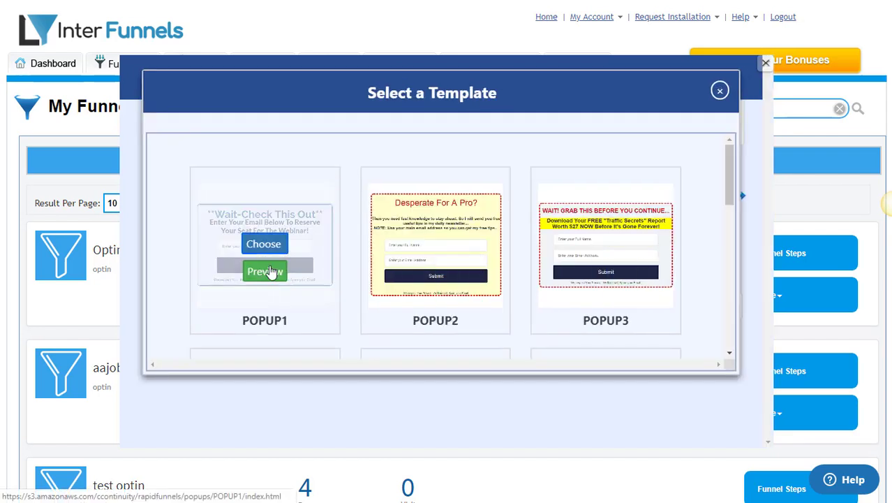
click(273, 253)
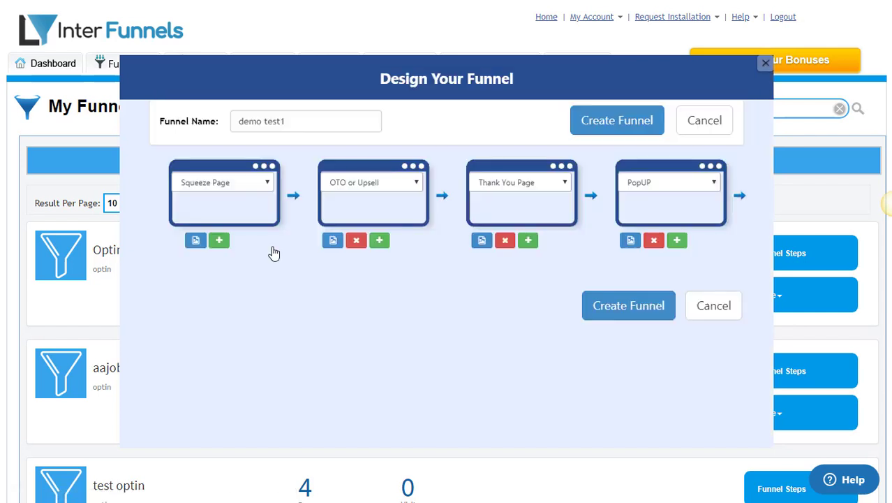
click(631, 310)
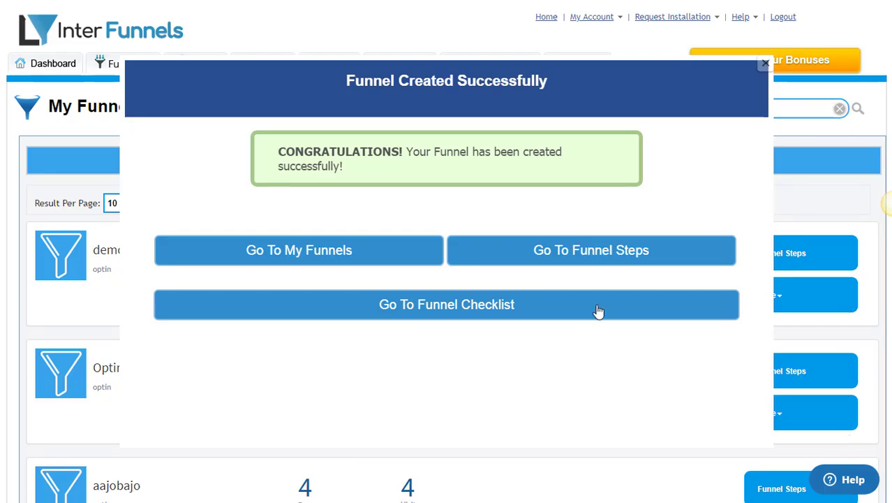
Go to the new demo test1 funnel's steps and review the Funnel Pages list.
click(611, 252)
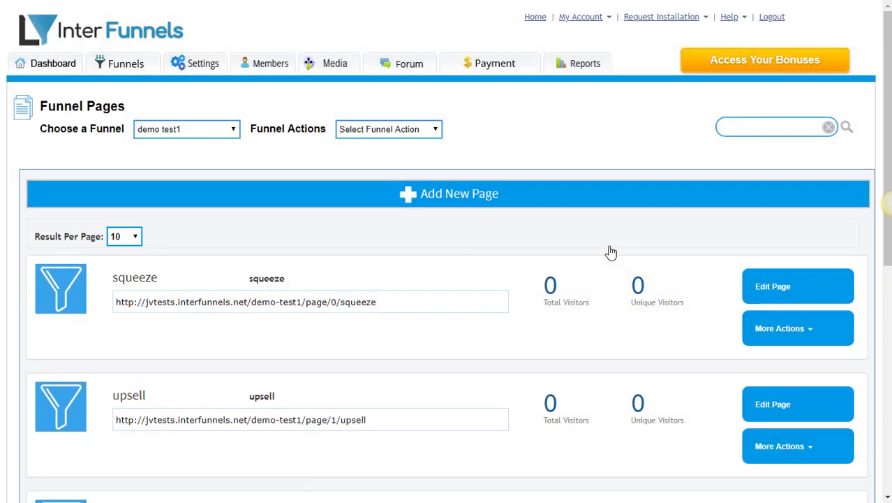
scroll(611, 252, down, 2)
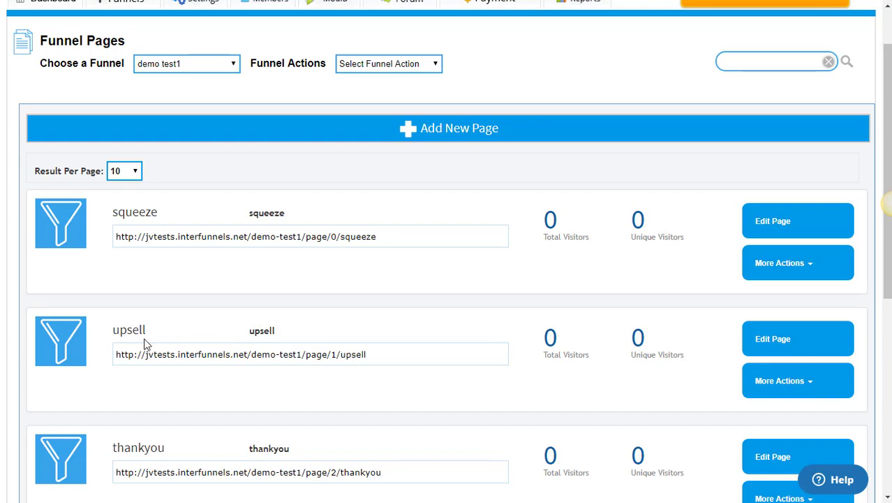
scroll(143, 342, down, 2)
scroll(144, 340, down, 2)
scroll(146, 337, up, 4)
Select the squeeze page URL, then open the squeeze page in the editor.
click(346, 236)
drag(374, 236, 115, 236)
click(366, 224)
drag(376, 242, 101, 252)
click(220, 273)
click(771, 223)
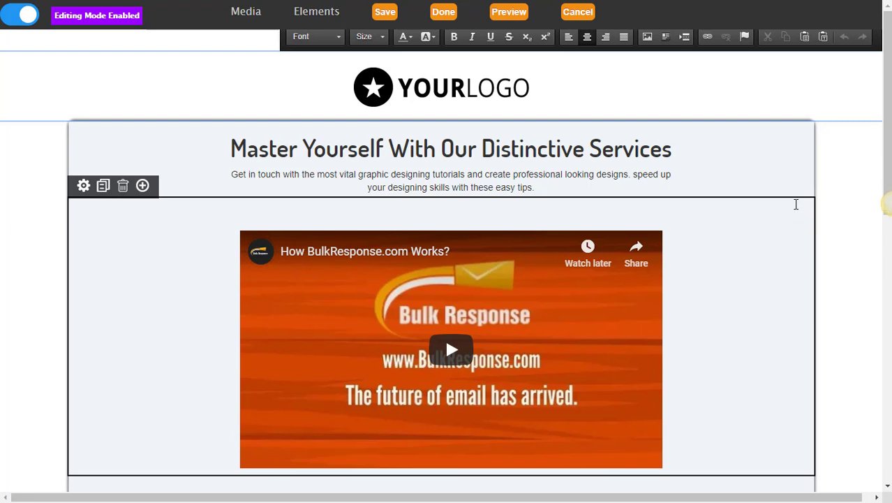
Delete the extra duplicated text section and confirm the removal.
scroll(796, 204, down, 2)
scroll(796, 203, up, 2)
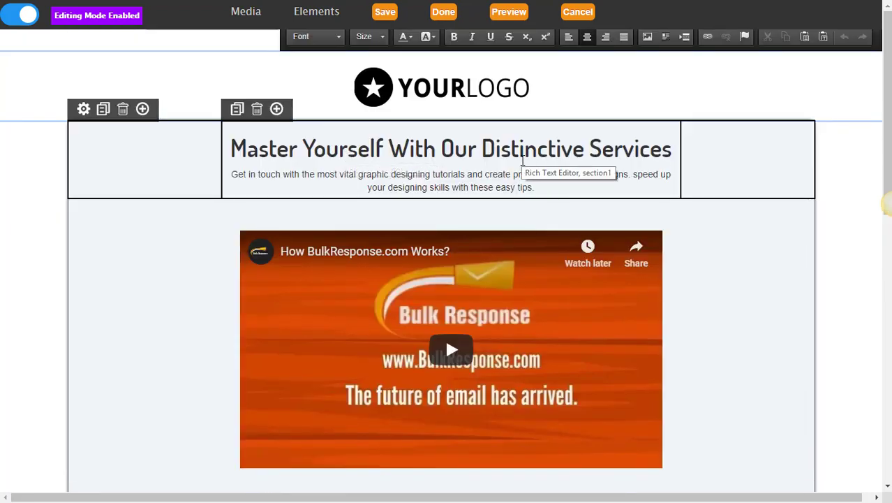
click(523, 155)
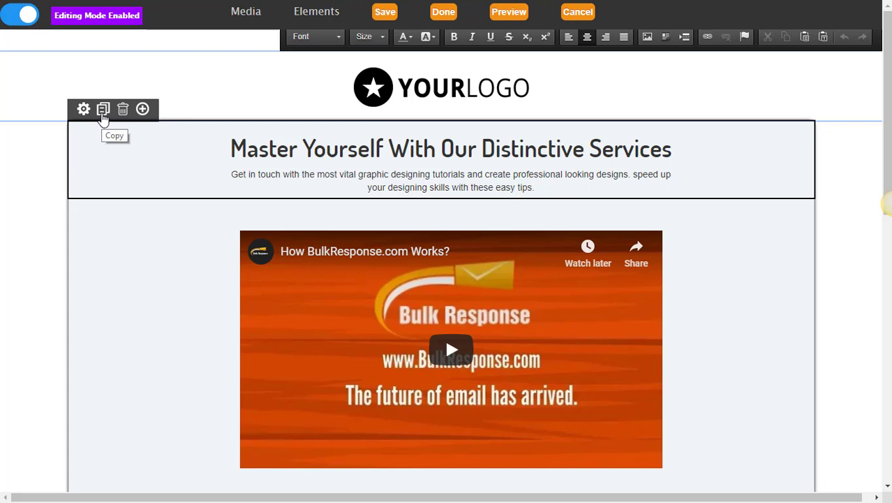
click(102, 112)
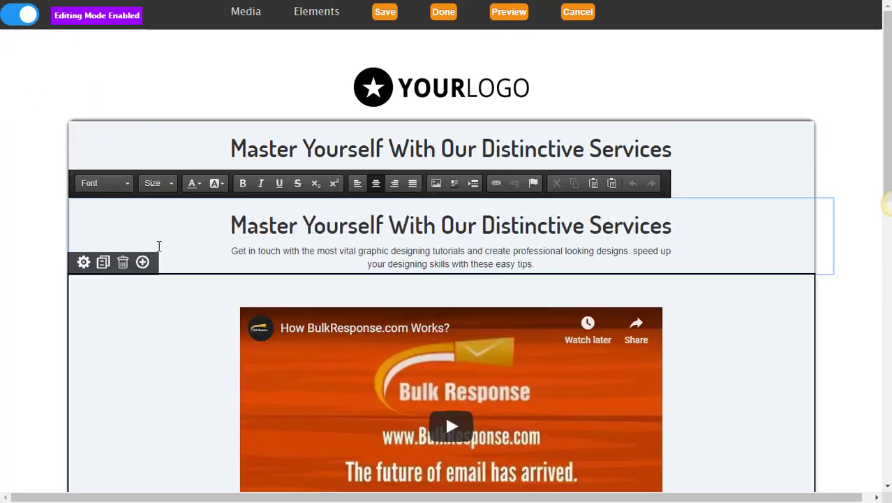
click(160, 245)
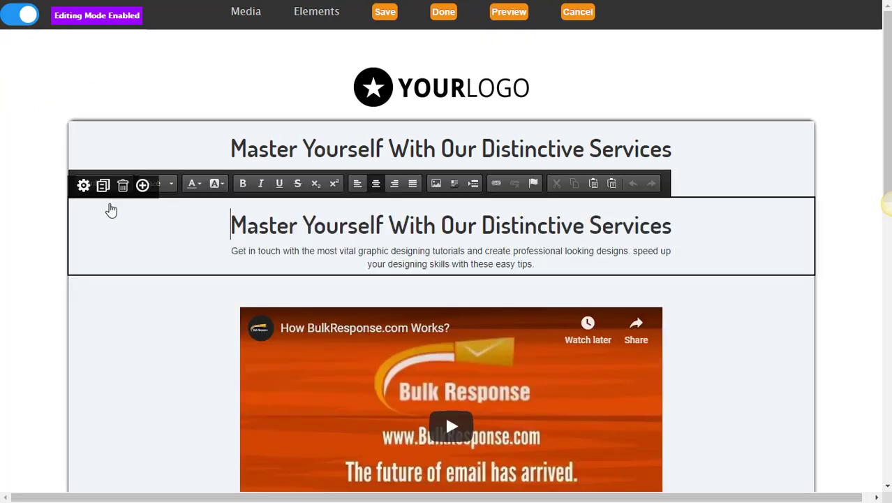
click(238, 174)
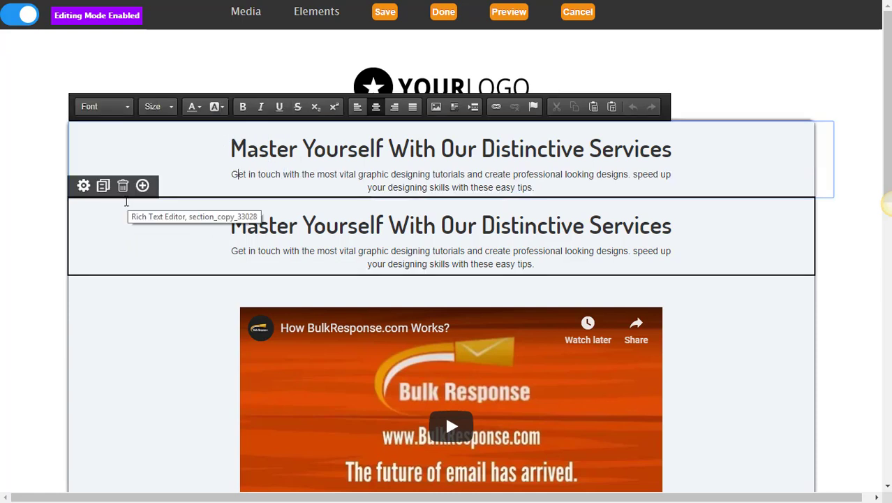
click(123, 186)
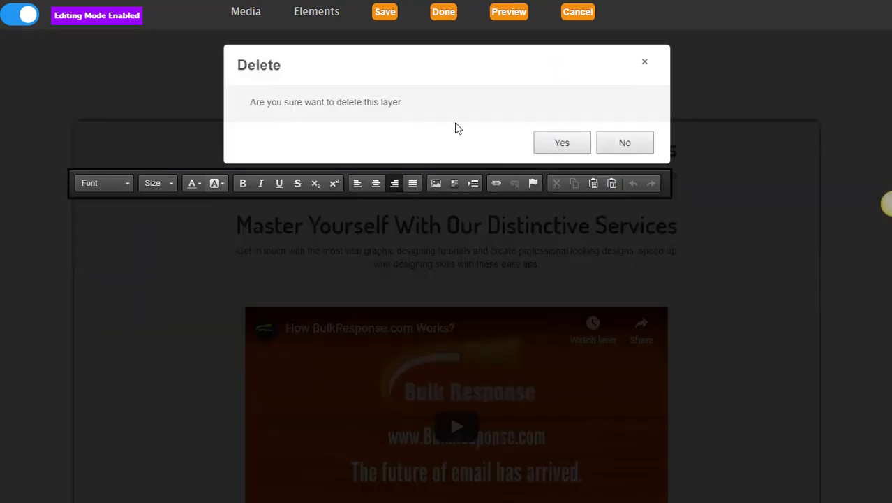
click(577, 153)
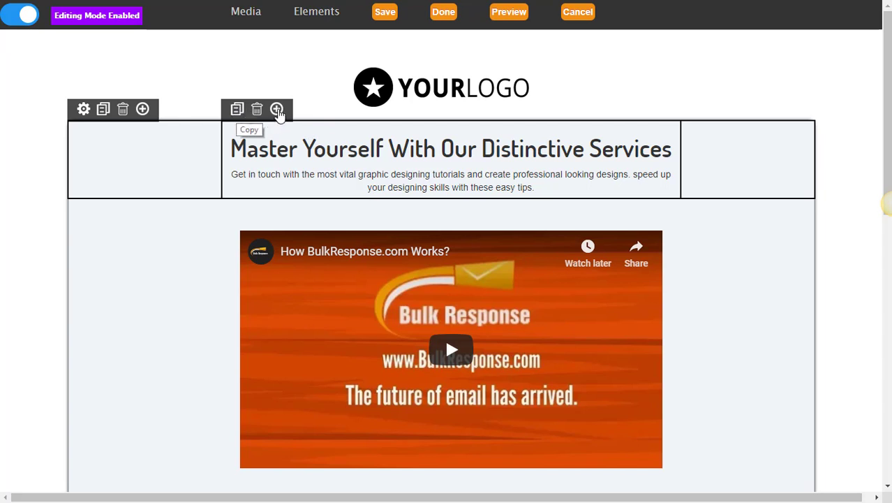
Duplicate the heading block and delete the copy, leaving one Master Yourself section.
click(238, 112)
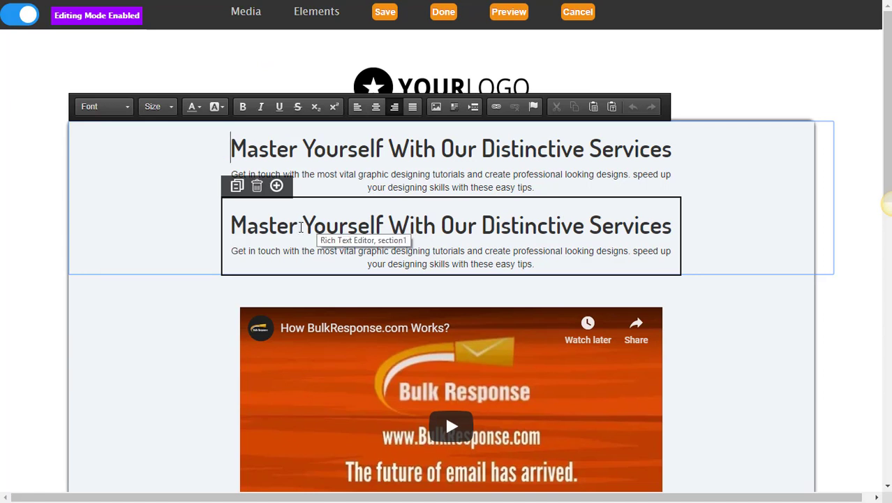
click(257, 186)
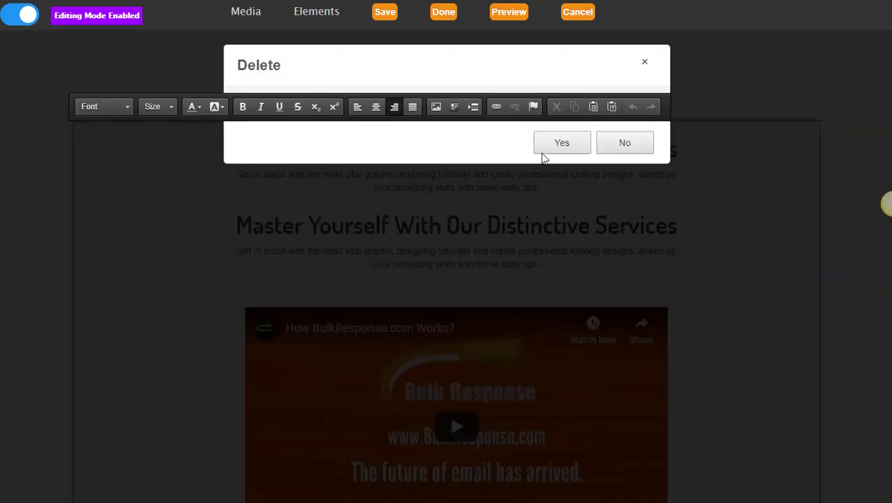
click(559, 147)
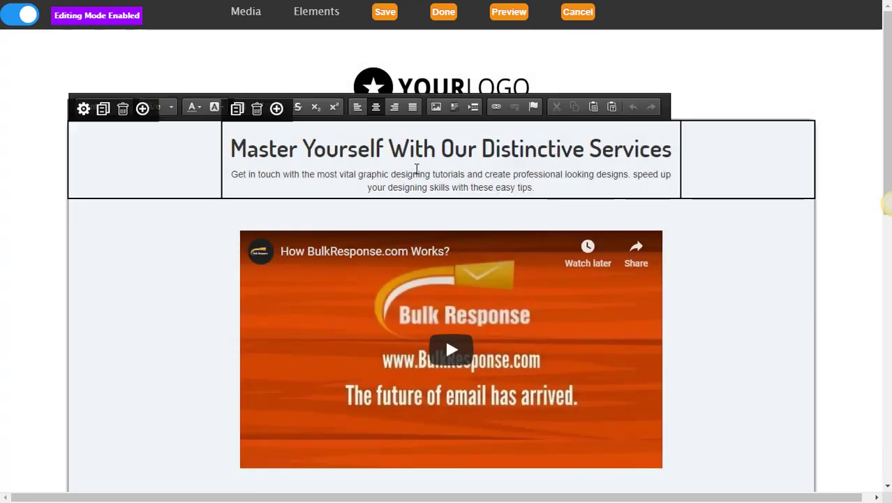
Replace the heading words after 'Master' with 'The Art of Sales Funnel'.
click(384, 155)
click(214, 179)
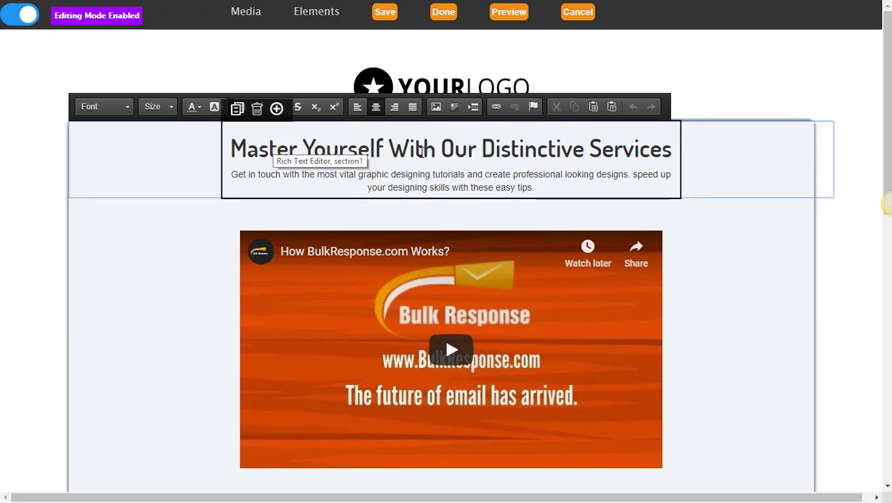
click(669, 149)
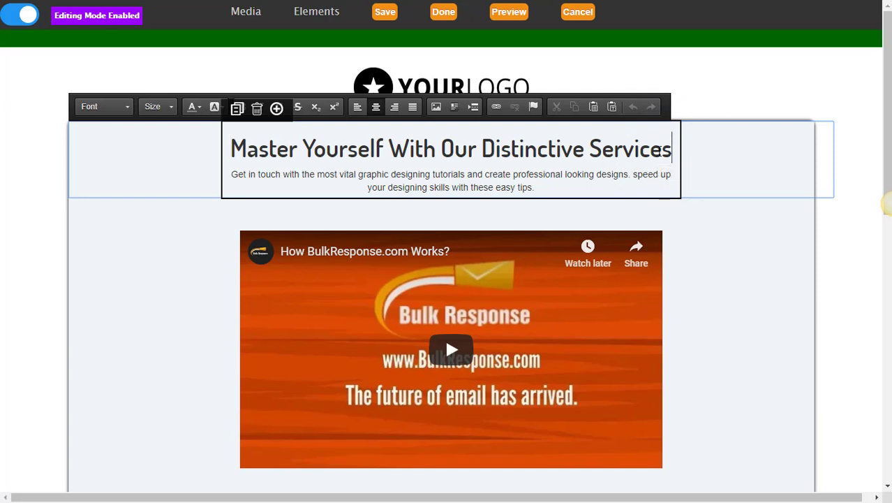
click(659, 150)
drag(668, 150, 304, 167)
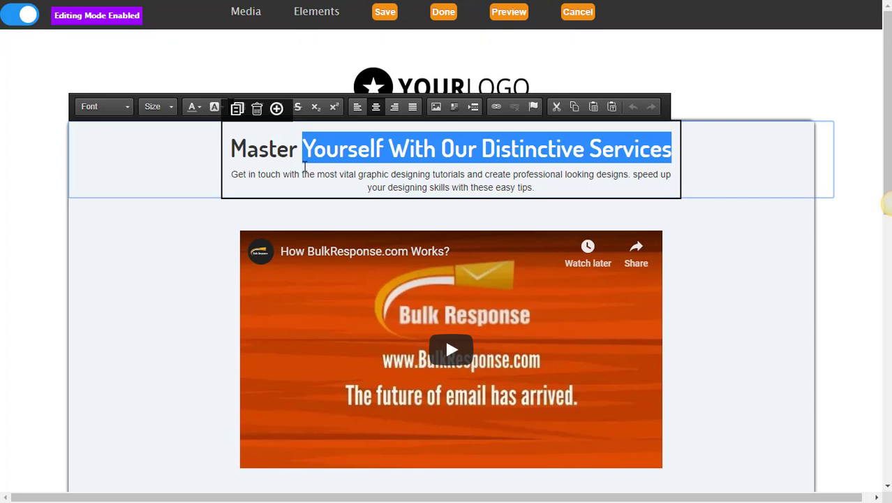
text(The Art)
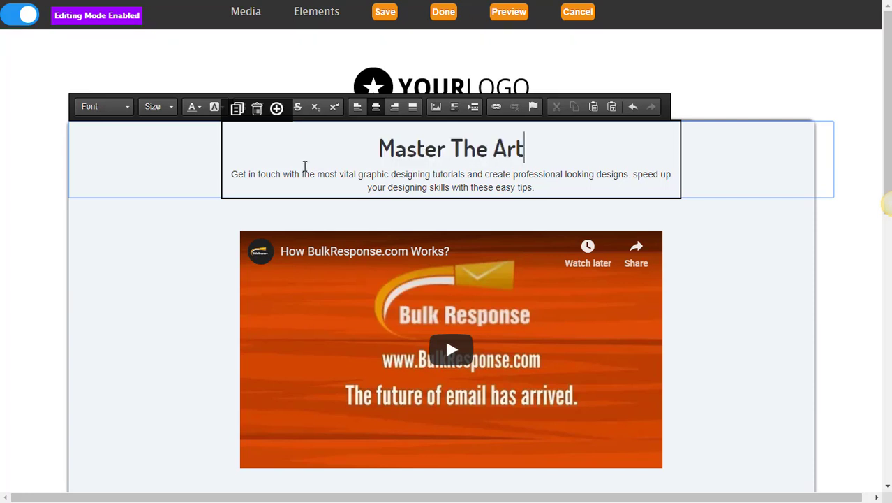
text( of Sales )
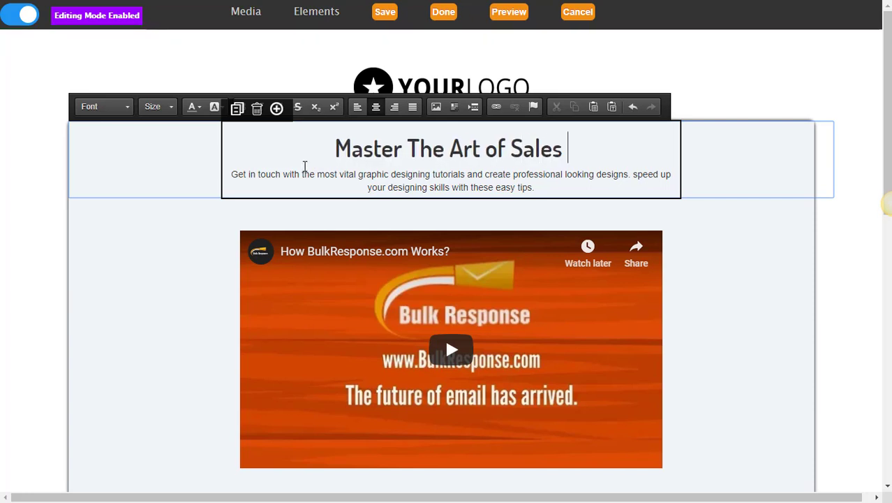
text(Funnel)
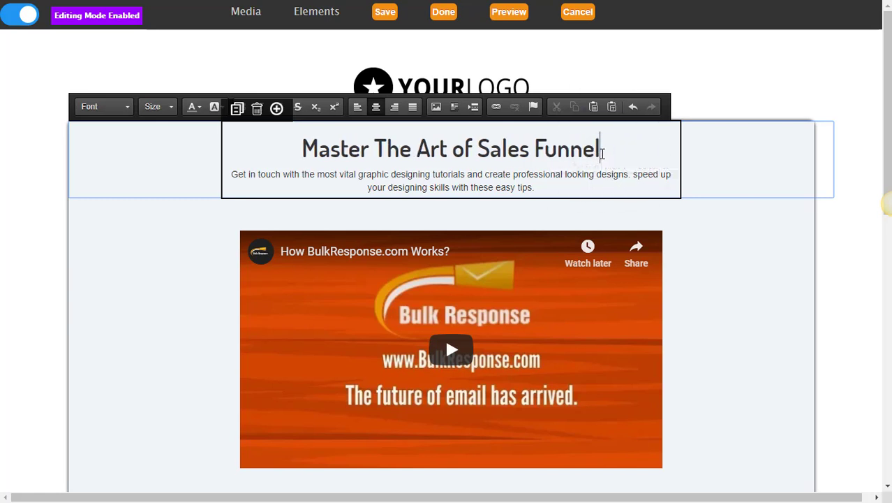
Make the whole new heading italic and blue.
drag(600, 150, 249, 153)
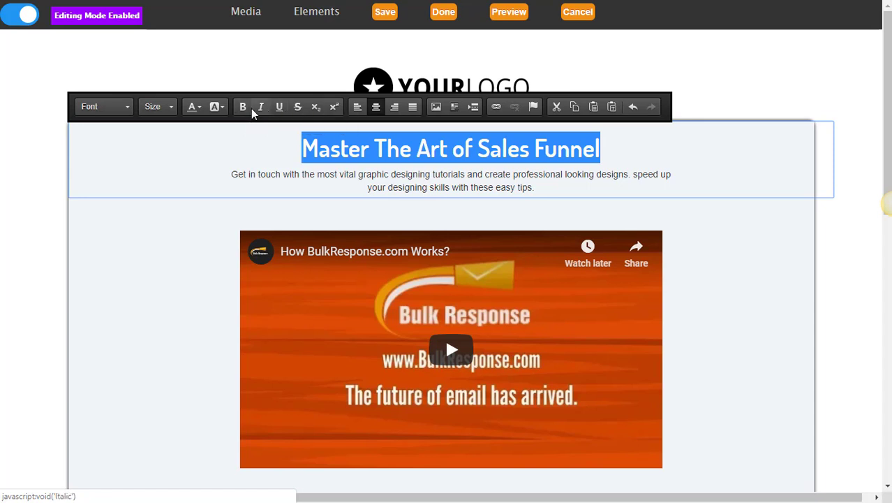
click(264, 108)
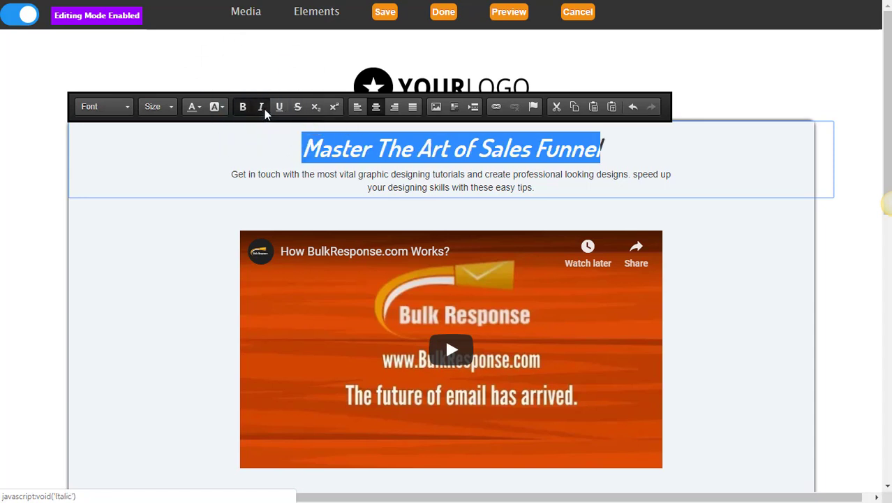
click(199, 107)
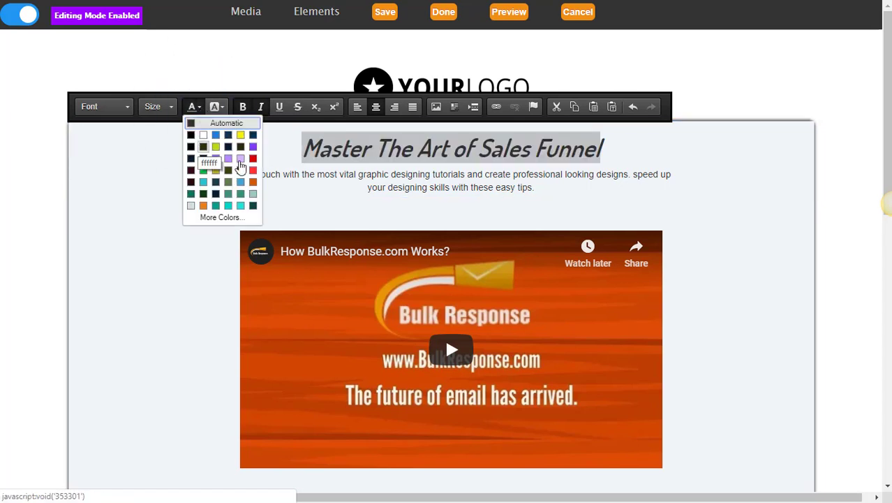
click(203, 135)
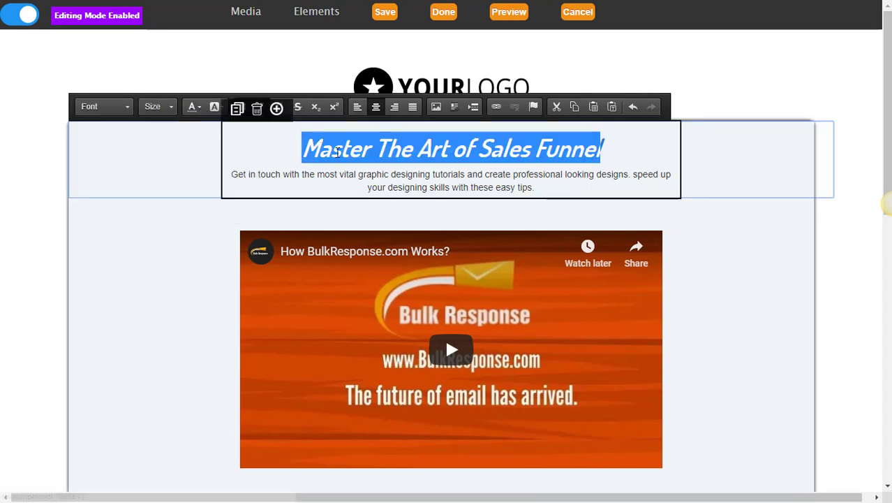
click(338, 174)
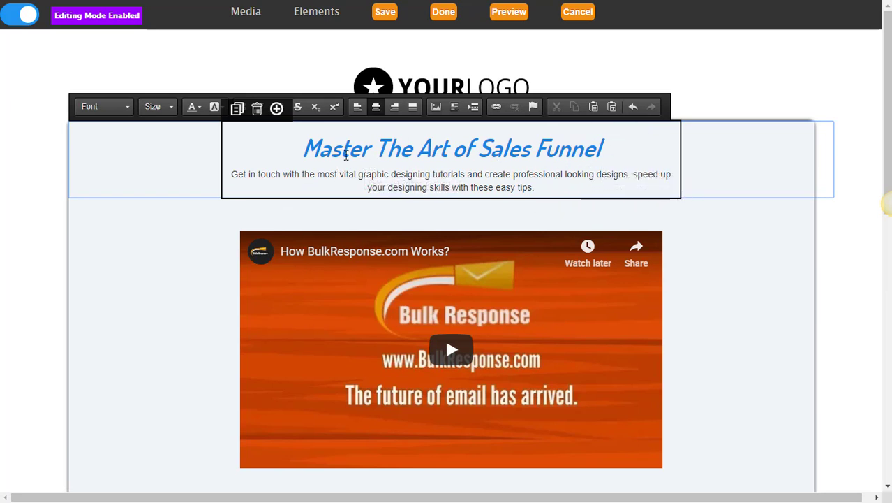
scroll(345, 155, down, 3)
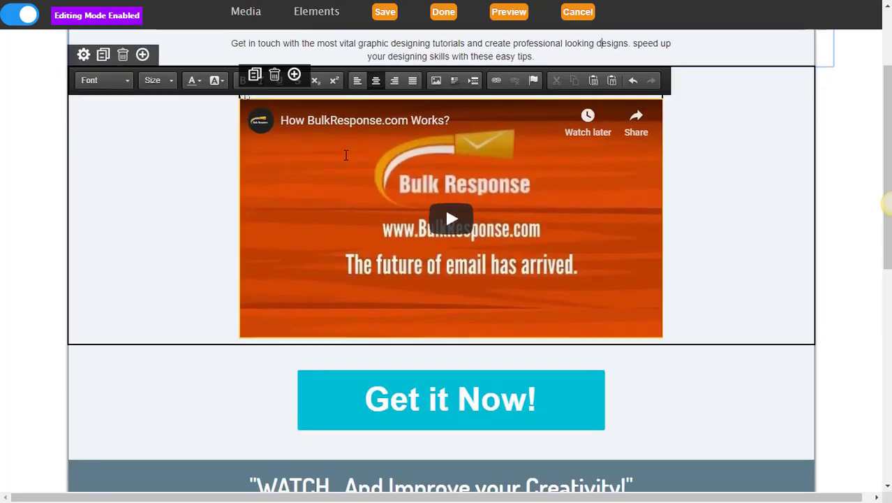
scroll(345, 161, up, 3)
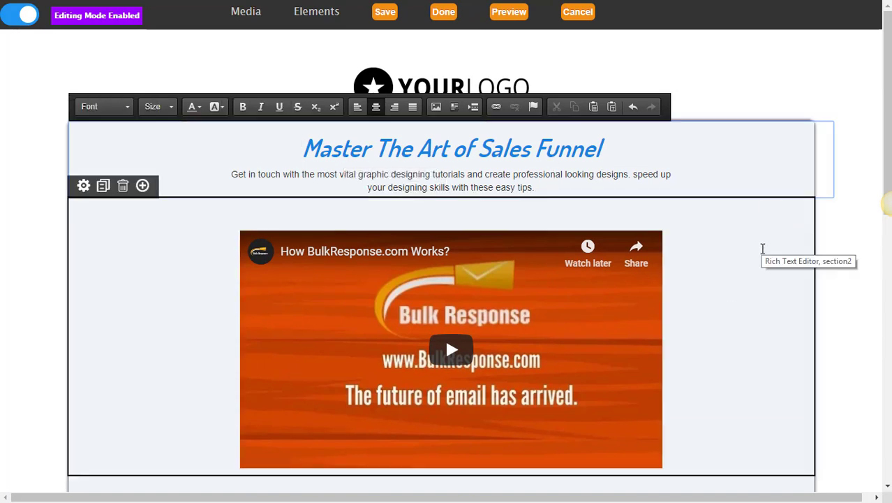
scroll(763, 249, down, 1)
scroll(763, 249, up, 1)
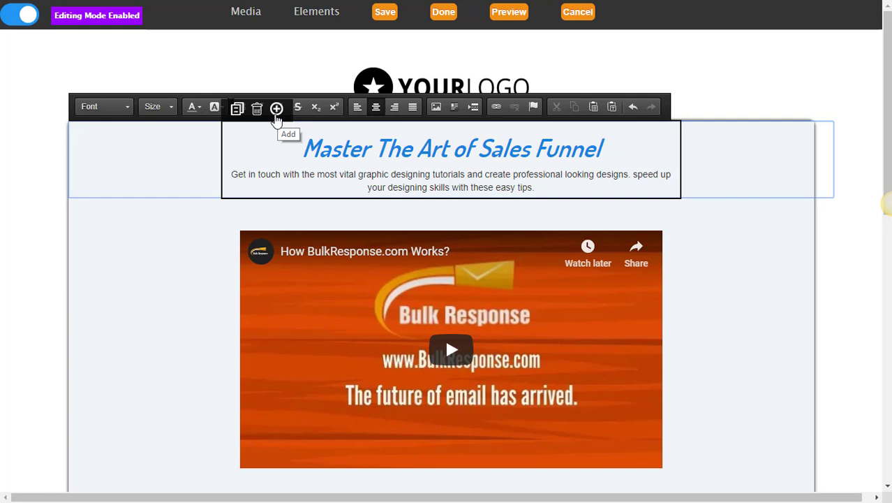
Insert the ONLINE | OFFLINE MARKETING text block and delete the old Sales Funnel heading block.
click(276, 110)
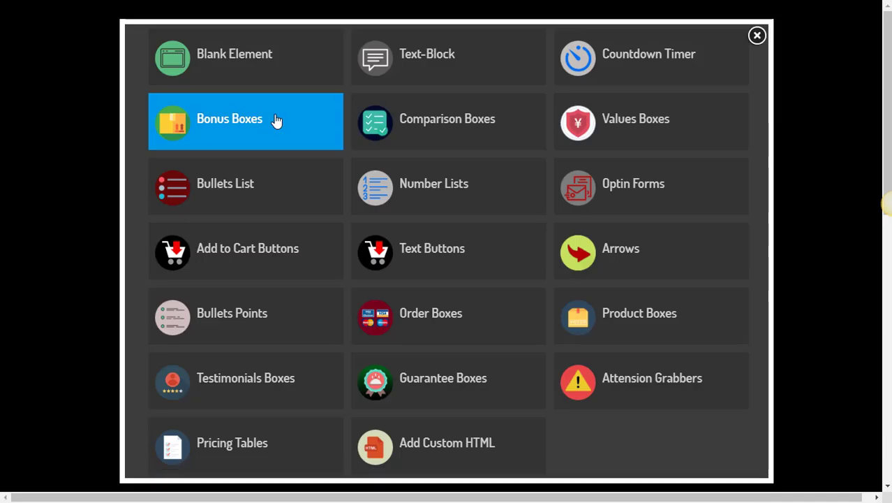
click(427, 68)
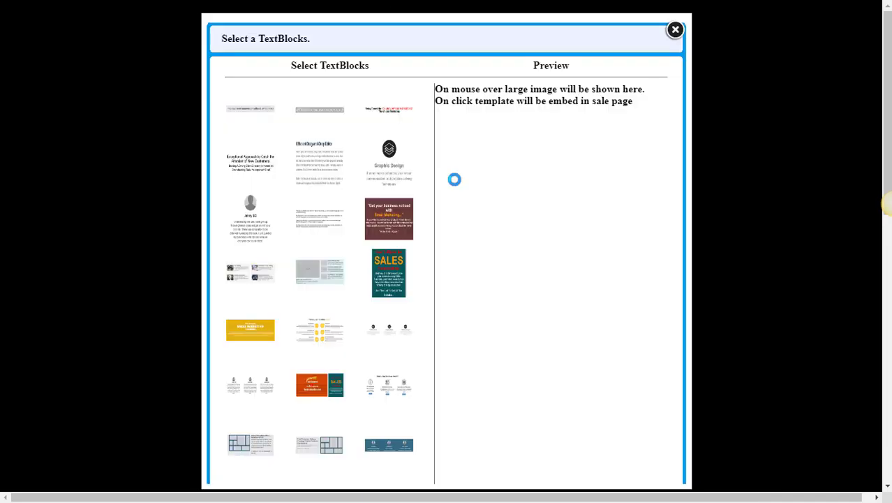
mouse_move(309, 122)
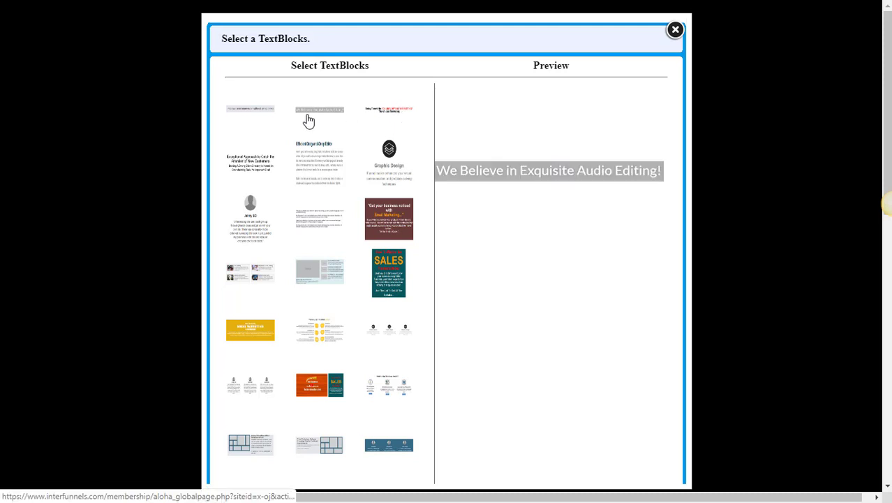
click(389, 118)
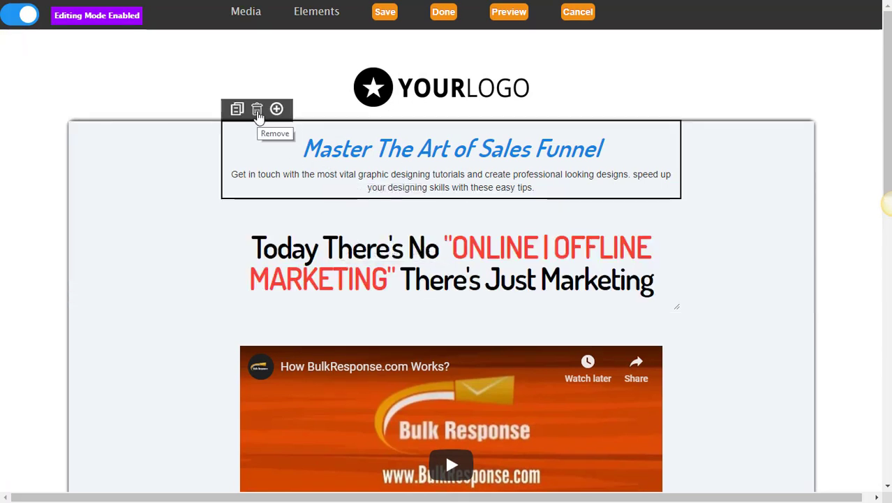
click(257, 110)
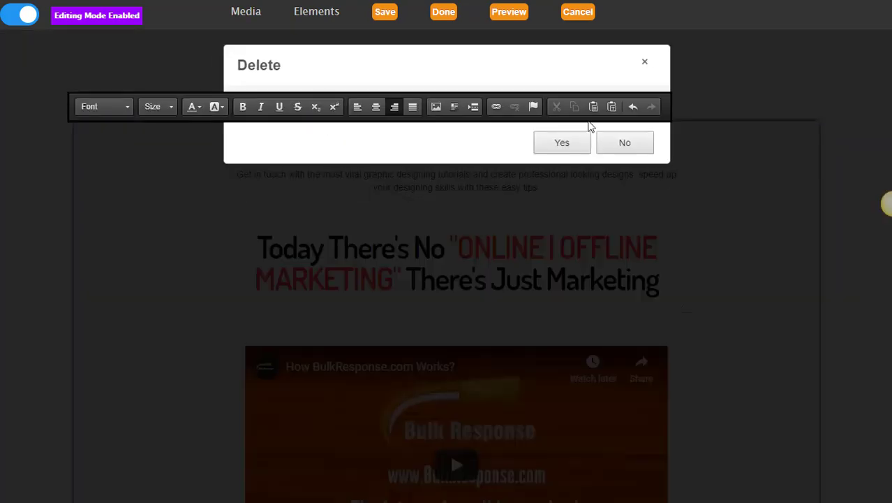
click(586, 137)
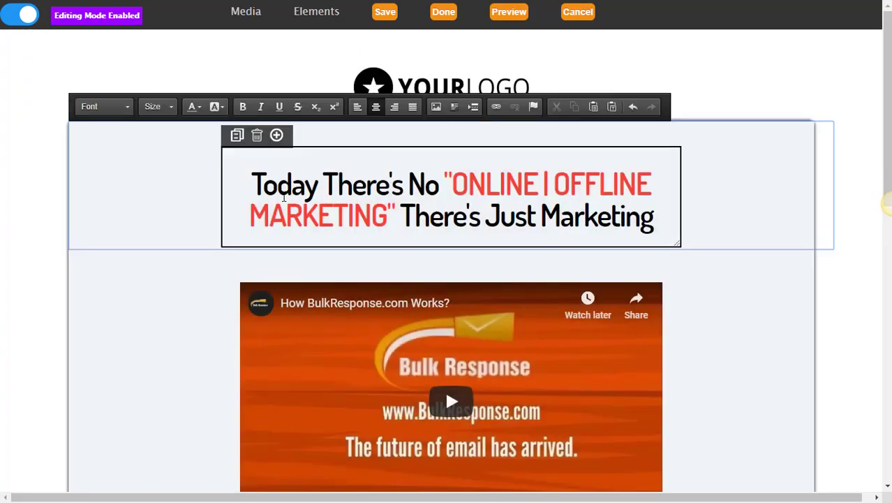
click(278, 140)
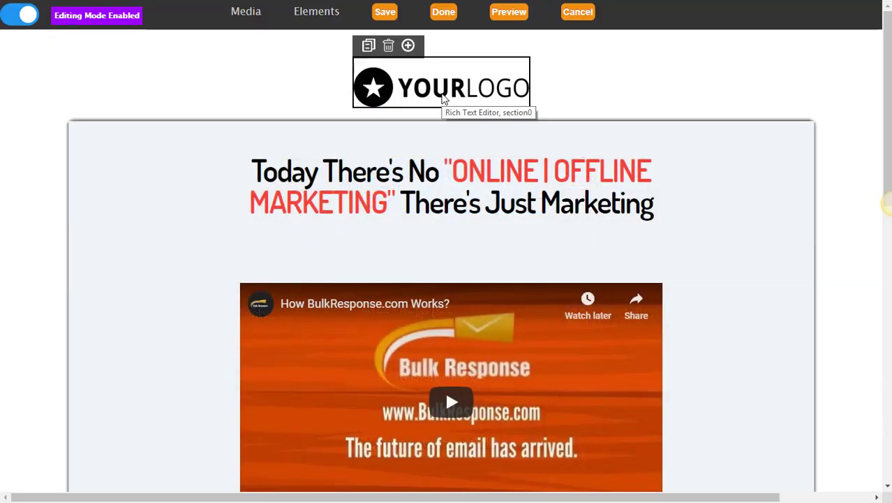
Swap the top logo for the pasted InterFunnels image address and set its width to 400 px.
click(444, 99)
double_click(442, 87)
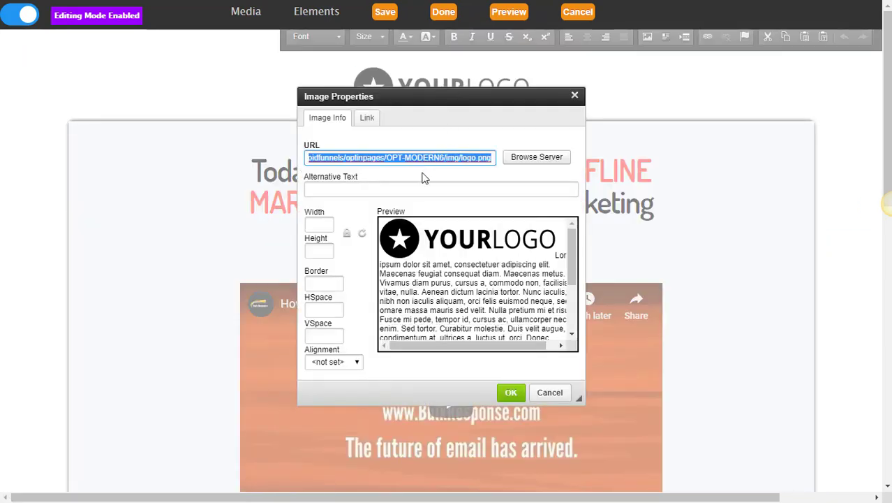
text(https://www.interfunnels.com/images/logo.png)
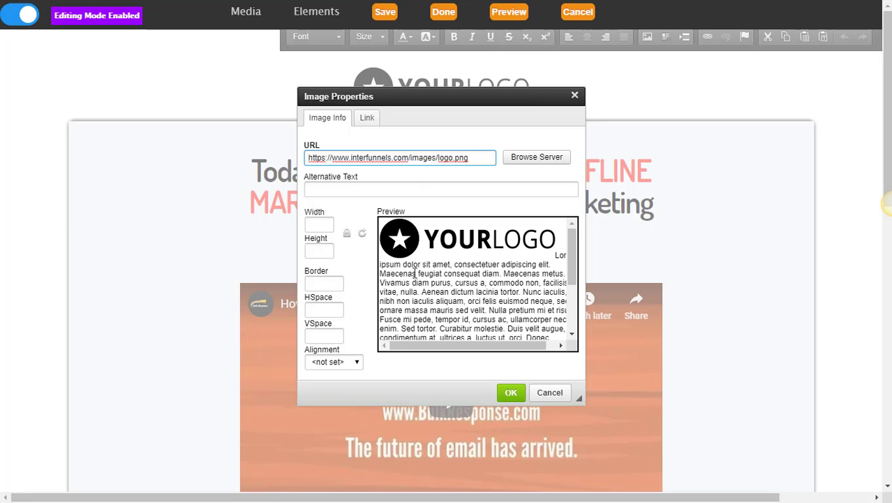
click(328, 248)
double_click(317, 224)
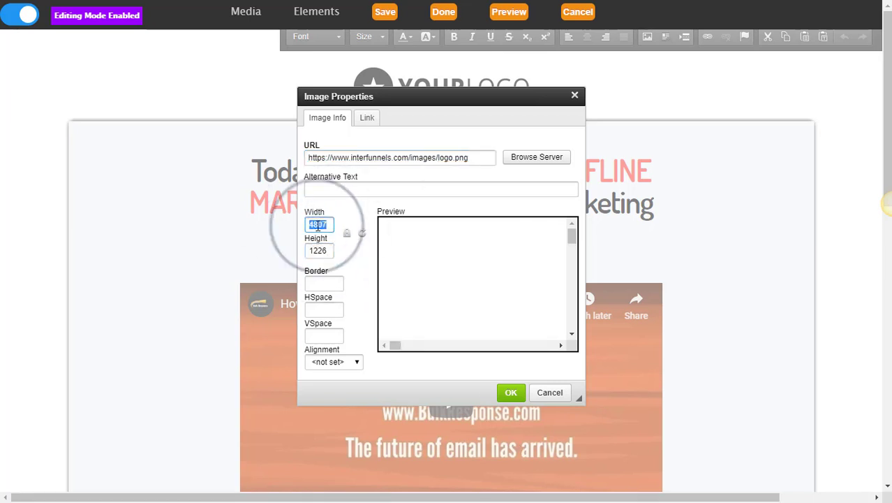
text(400)
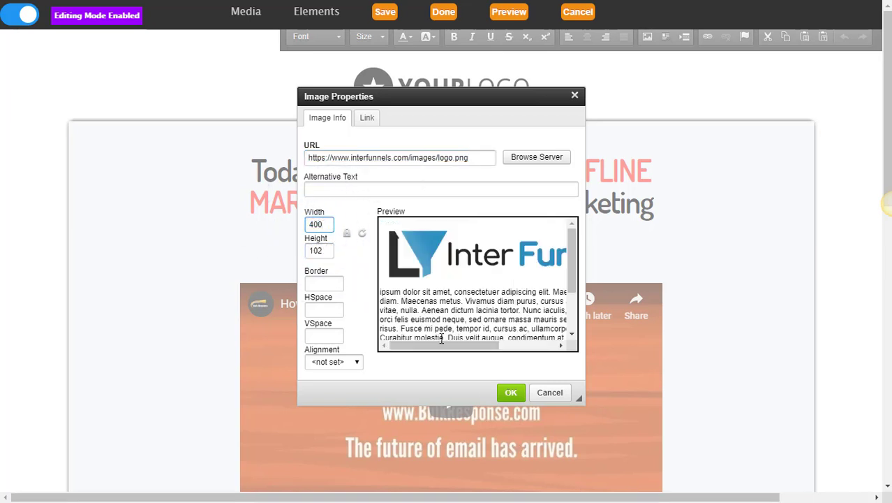
click(508, 384)
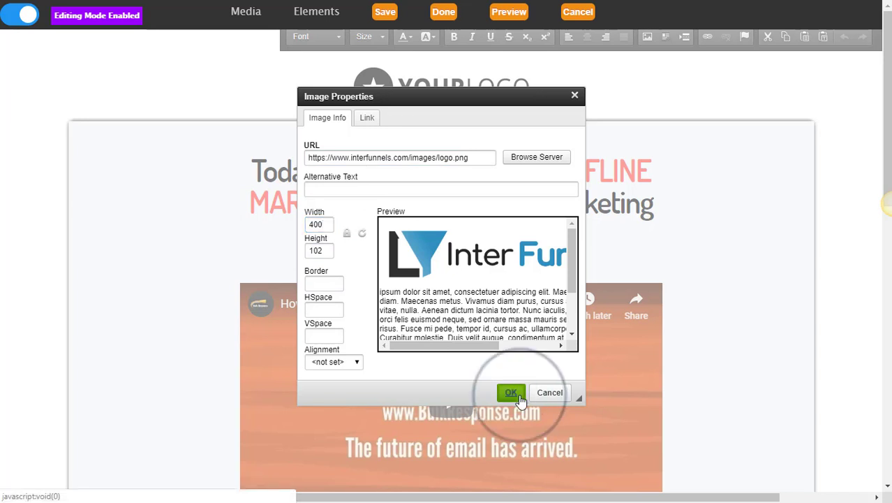
click(602, 77)
click(443, 93)
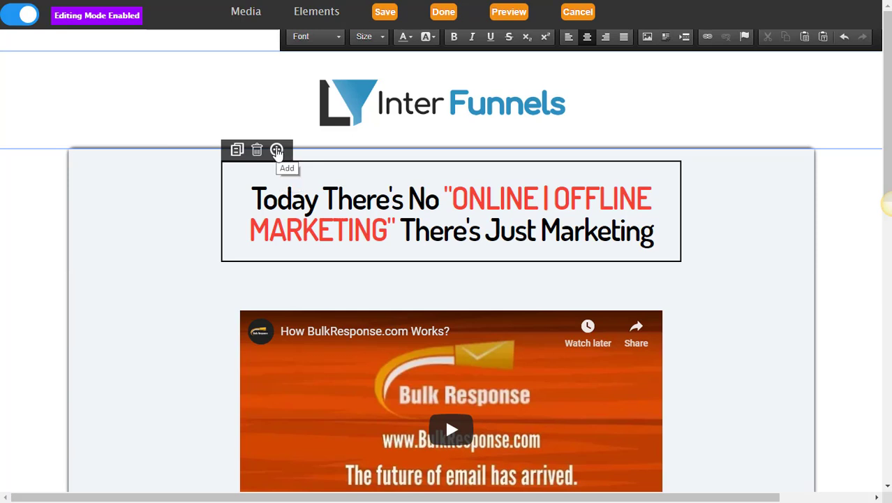
Insert the FREE Report optin form with name and email fields below the headline.
click(276, 152)
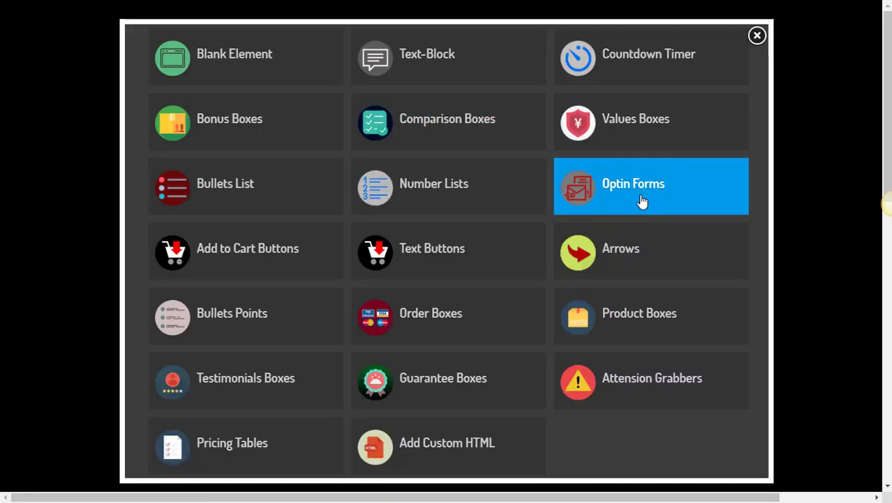
click(613, 194)
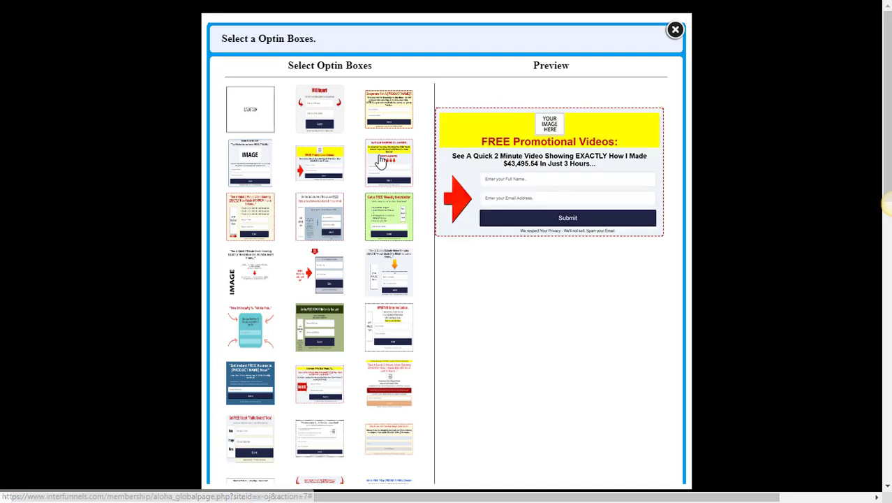
click(314, 114)
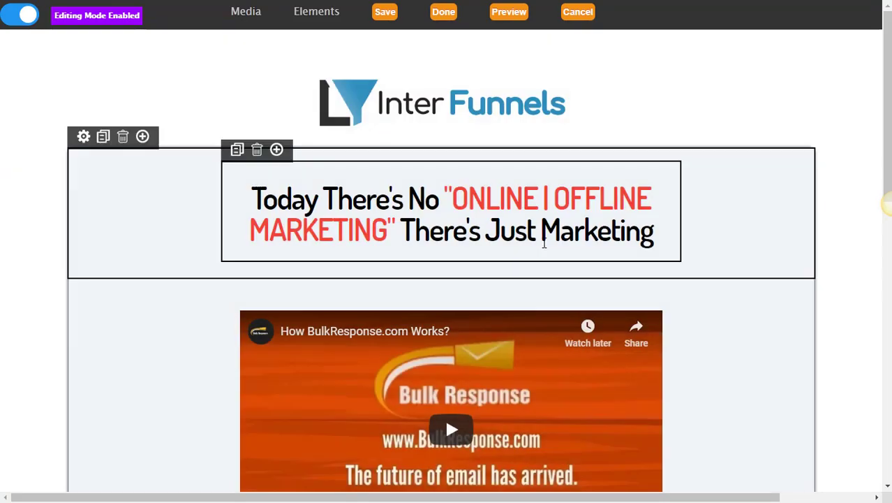
scroll(544, 243, down, 3)
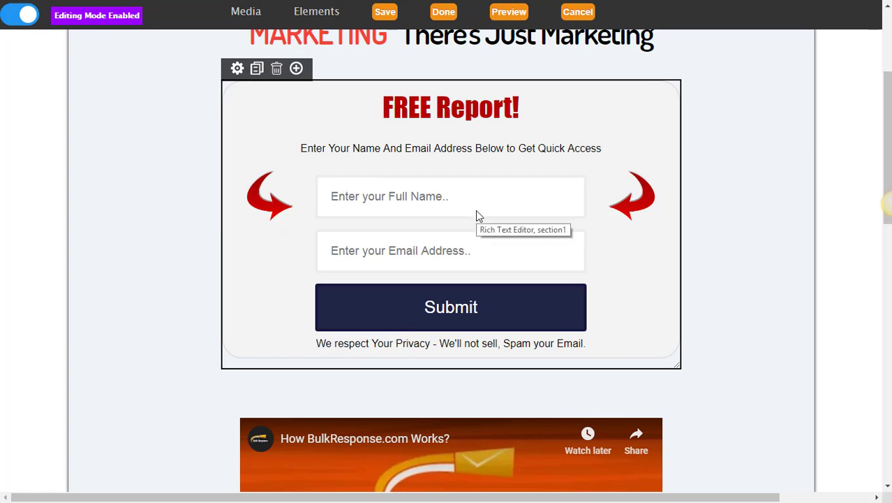
scroll(478, 213, up, 1)
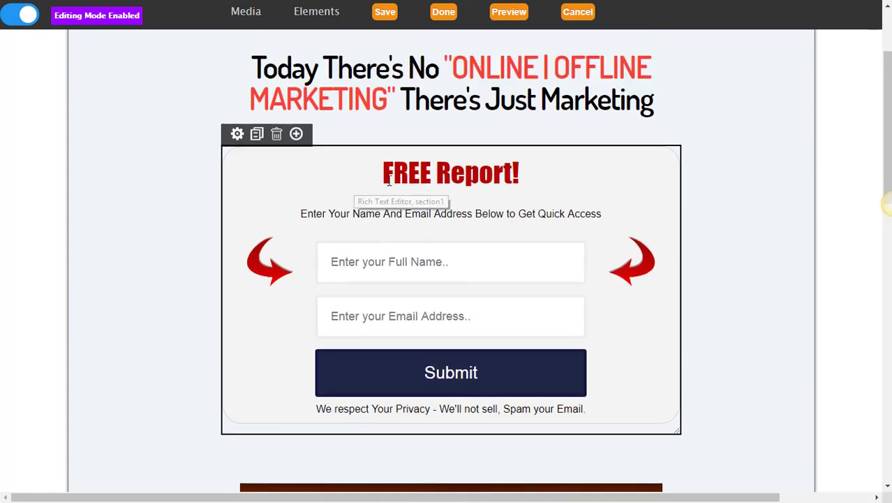
Insert the black-circles Days/Hours/Minutes/Seconds countdown timer under the FREE Report form.
click(296, 137)
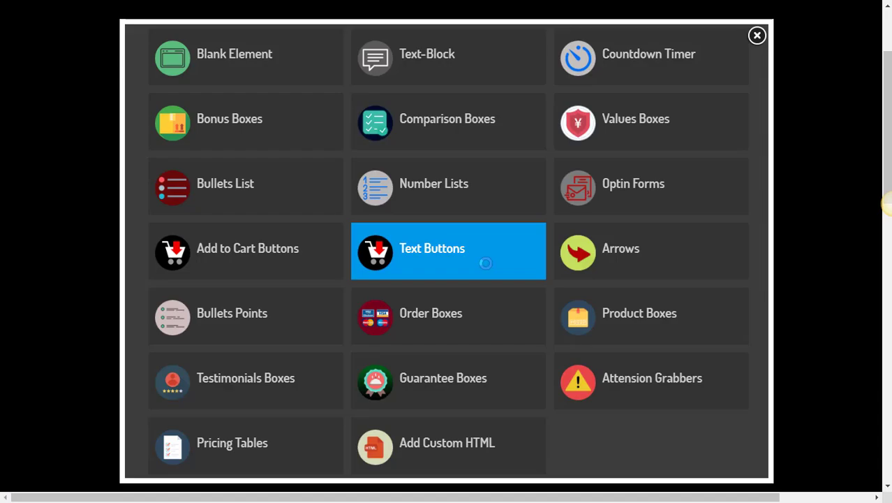
click(636, 63)
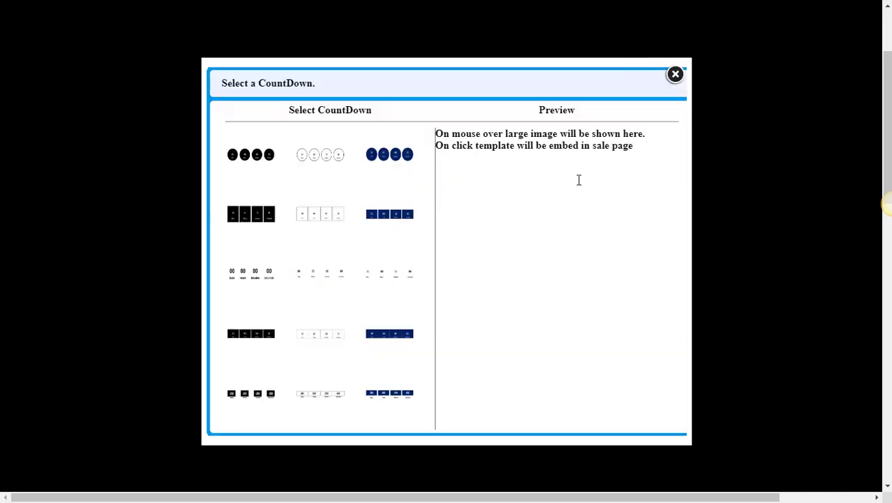
mouse_move(310, 151)
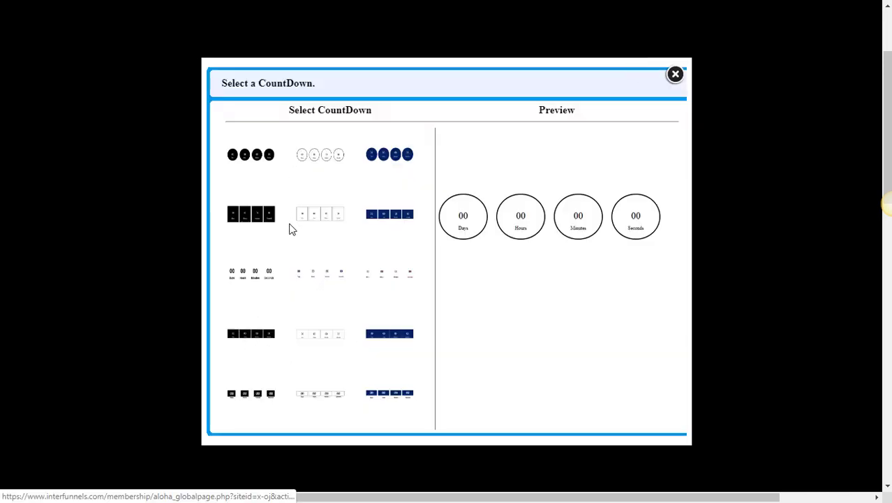
click(250, 166)
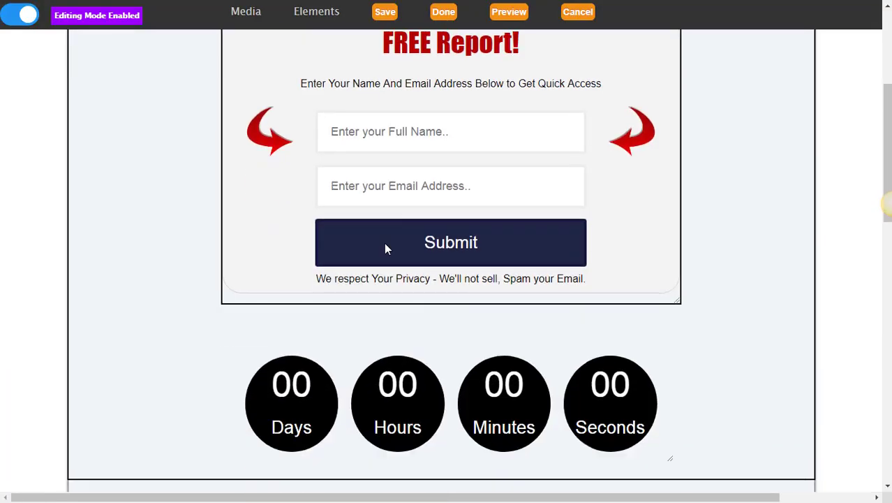
scroll(384, 242, up, 4)
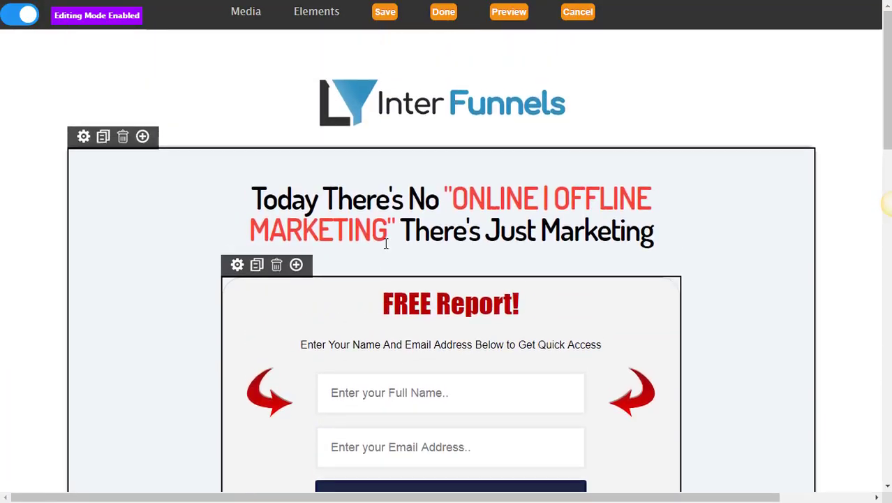
scroll(385, 243, down, 3)
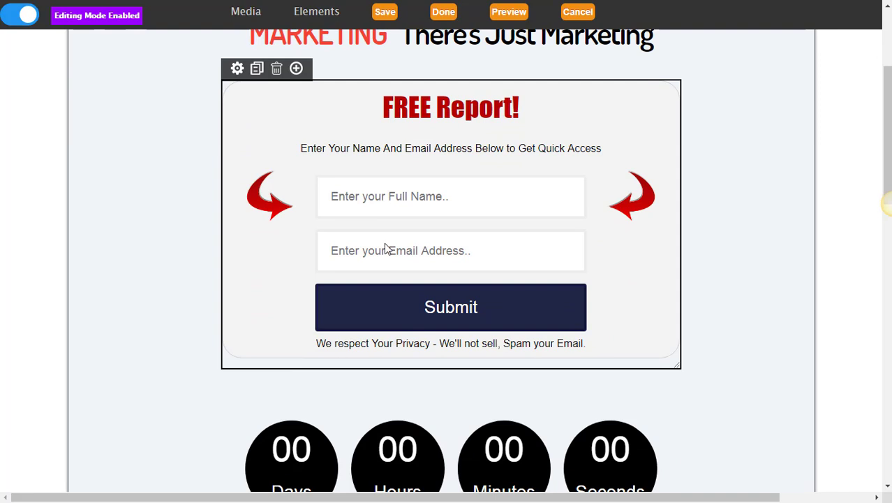
scroll(384, 248, down, 1)
scroll(385, 248, up, 2)
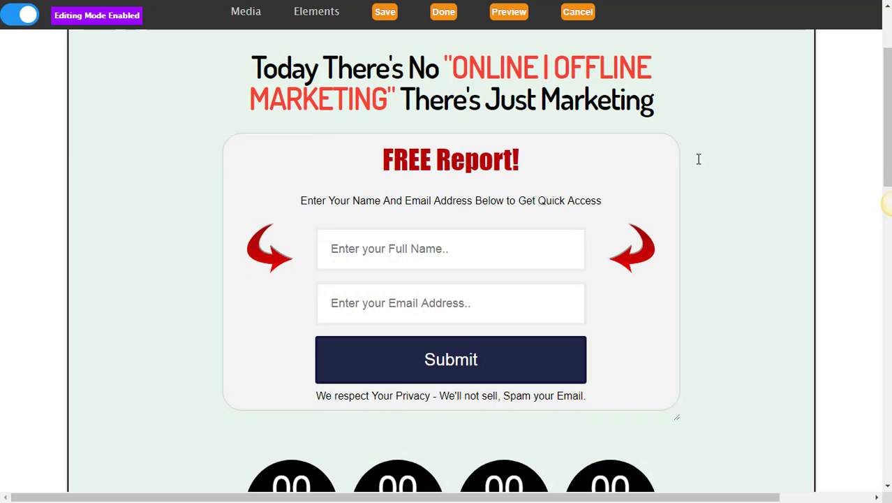
scroll(886, 118, up, 2)
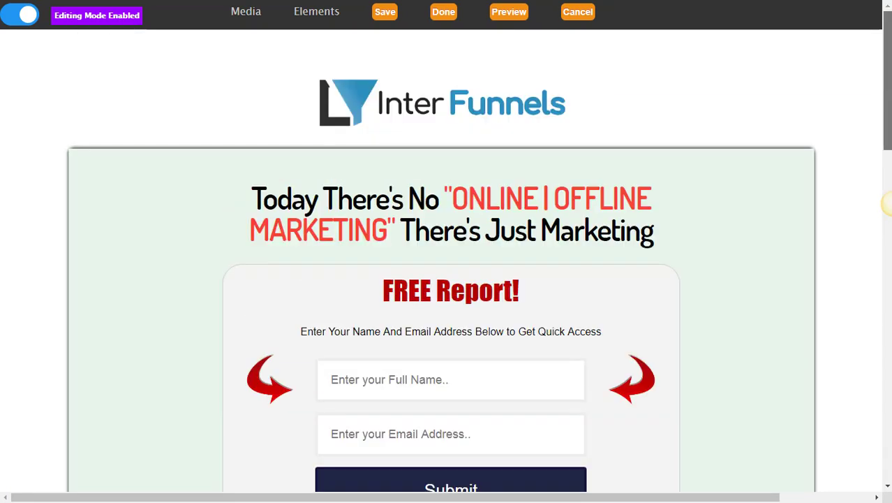
mouse_move(142, 266)
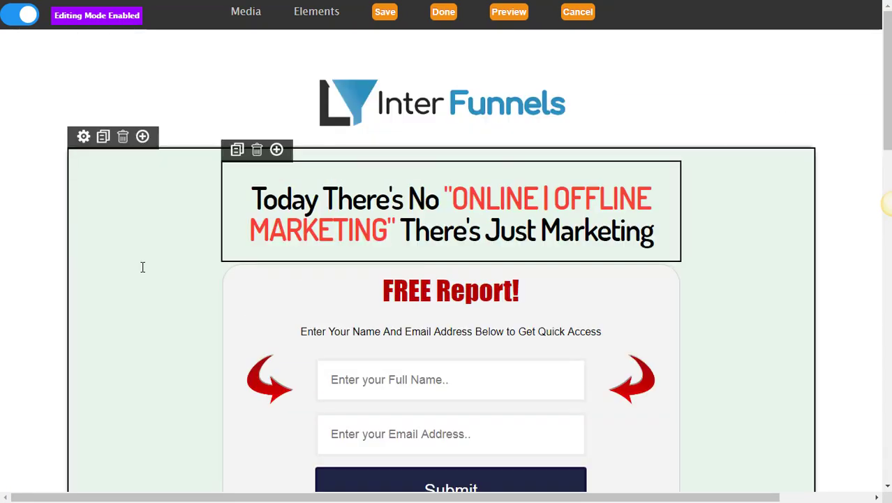
Change the headline section's background colour from pale green to teal #00acc1.
click(86, 138)
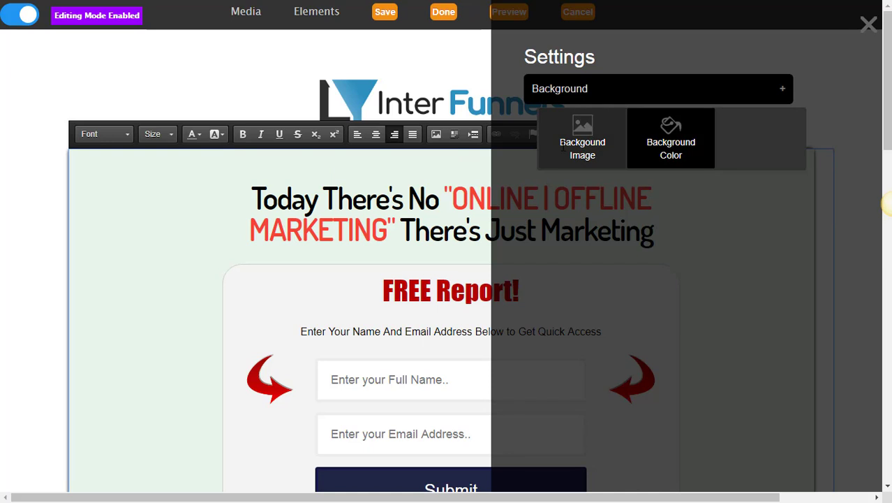
click(663, 140)
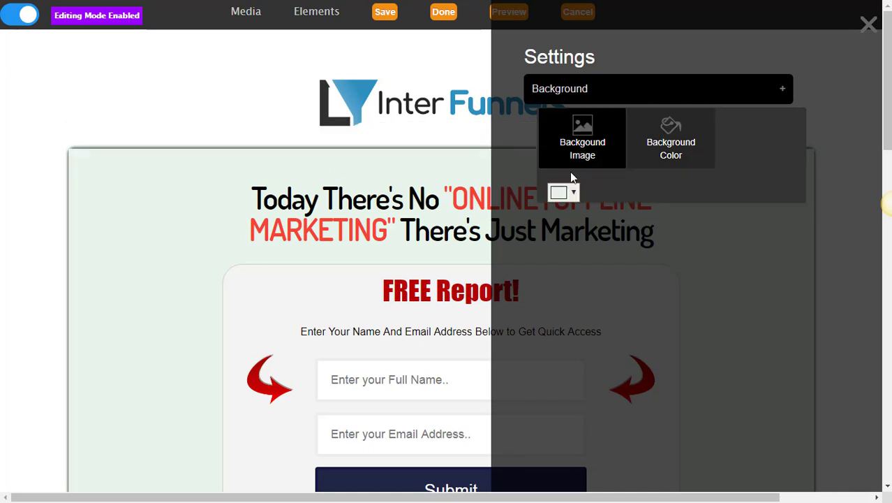
click(577, 199)
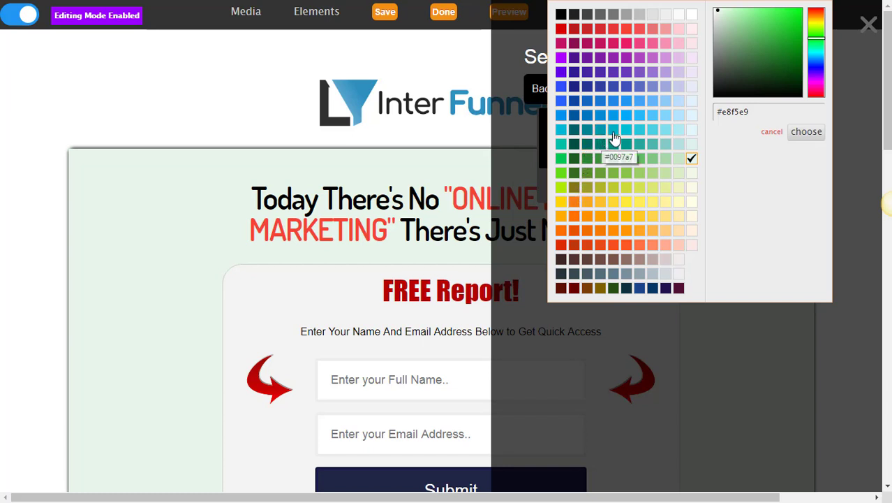
click(614, 132)
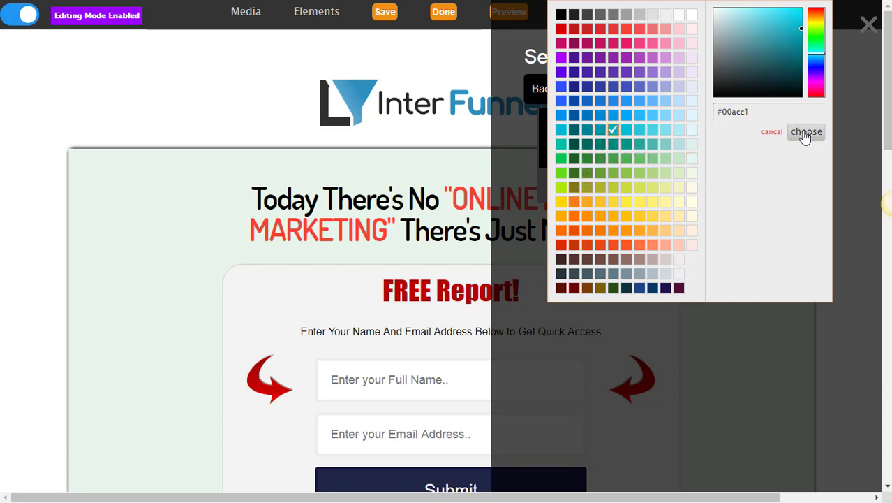
click(805, 133)
scroll(763, 246, down, 4)
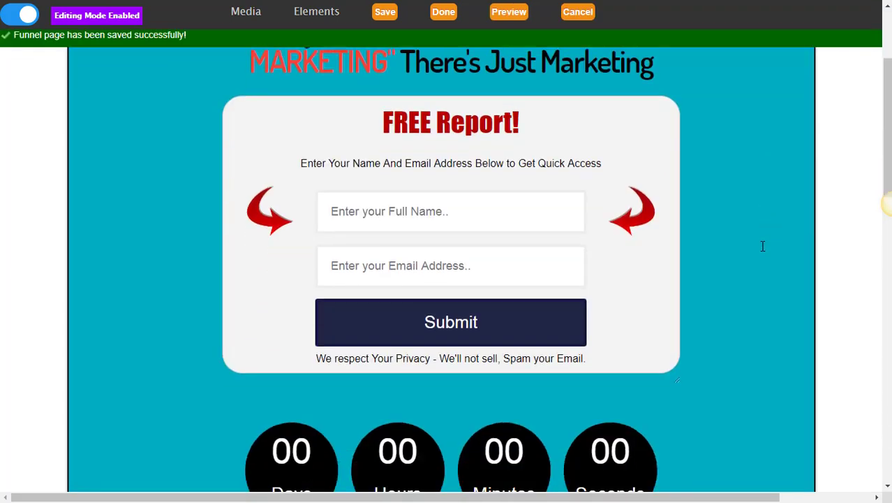
scroll(763, 245, up, 4)
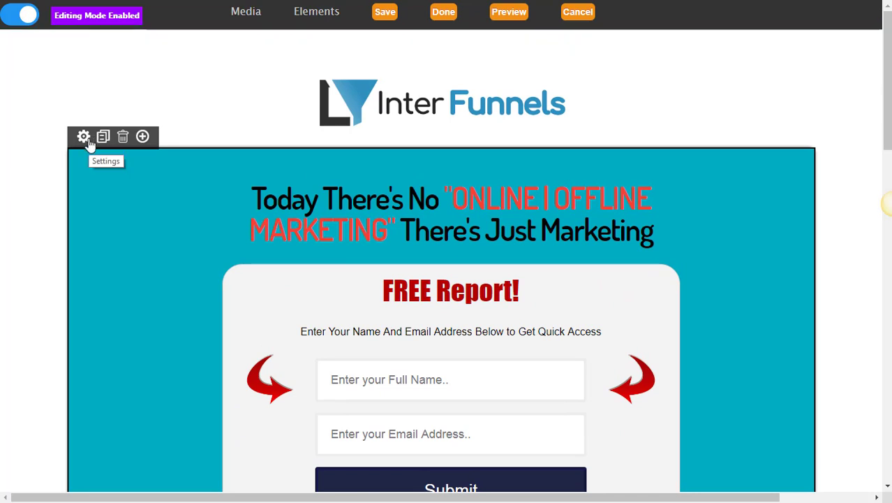
Replace the section's teal background with a pasted bright blue background image.
click(87, 141)
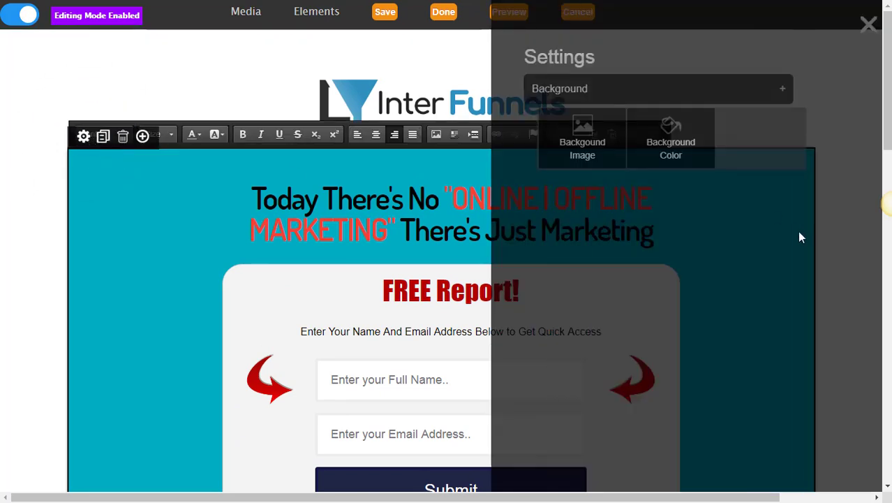
click(590, 154)
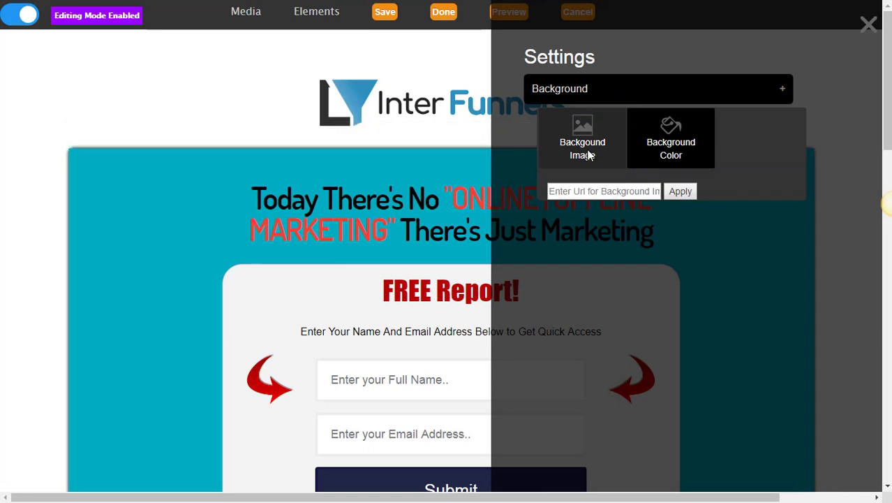
click(603, 193)
key(ctrl+v)
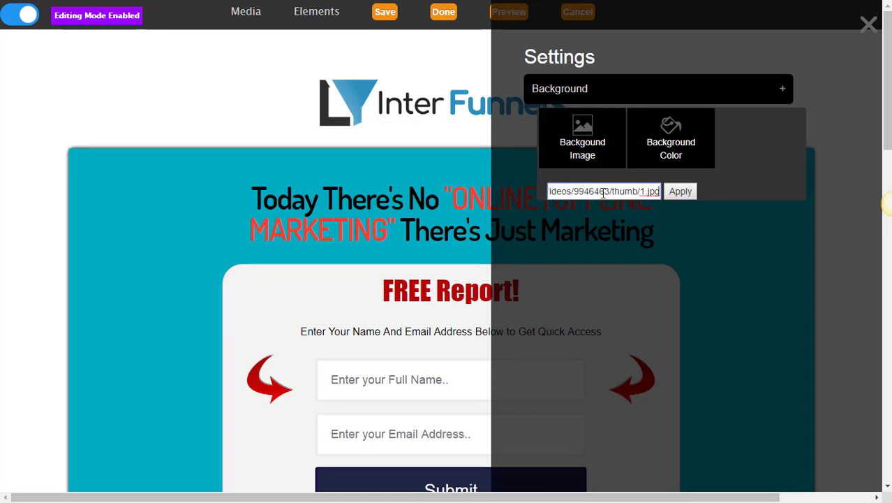
click(679, 192)
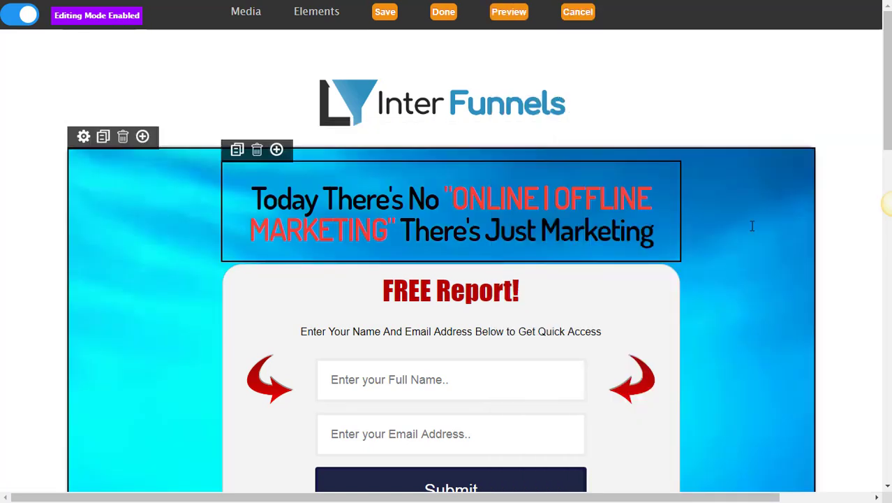
Scroll down and select the block containing the BulkResponse tutorial video.
scroll(759, 230, down, 2)
scroll(761, 232, down, 2)
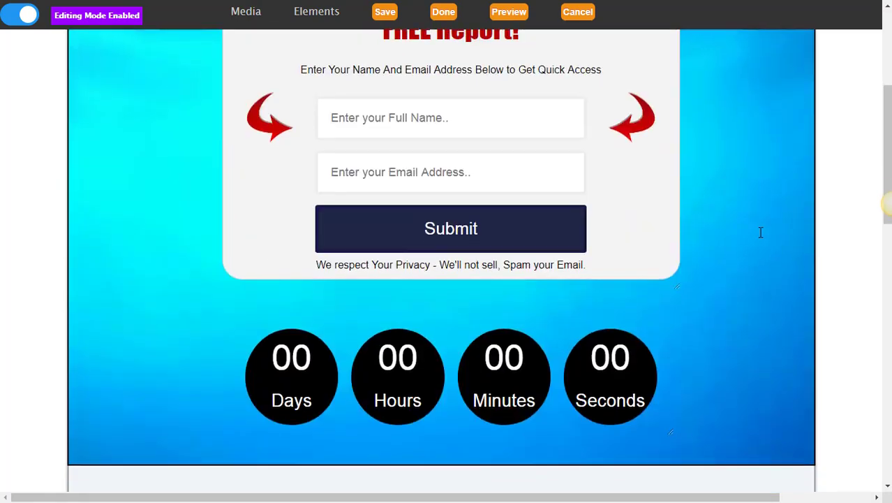
scroll(761, 233, up, 3)
scroll(761, 232, up, 1)
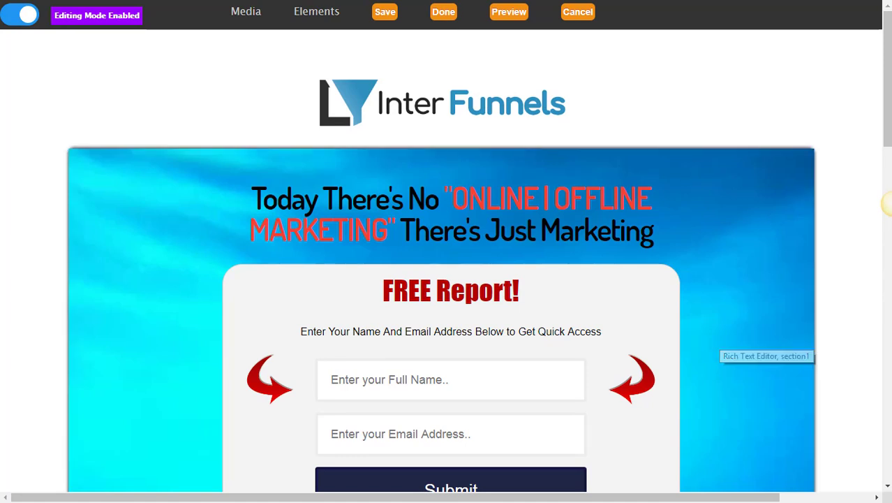
drag(885, 94, 888, 248)
scroll(583, 350, down, 3)
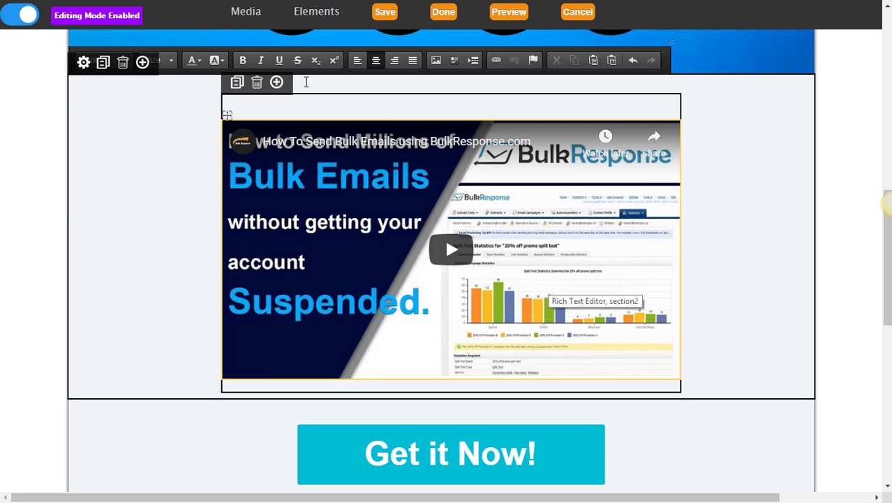
click(314, 112)
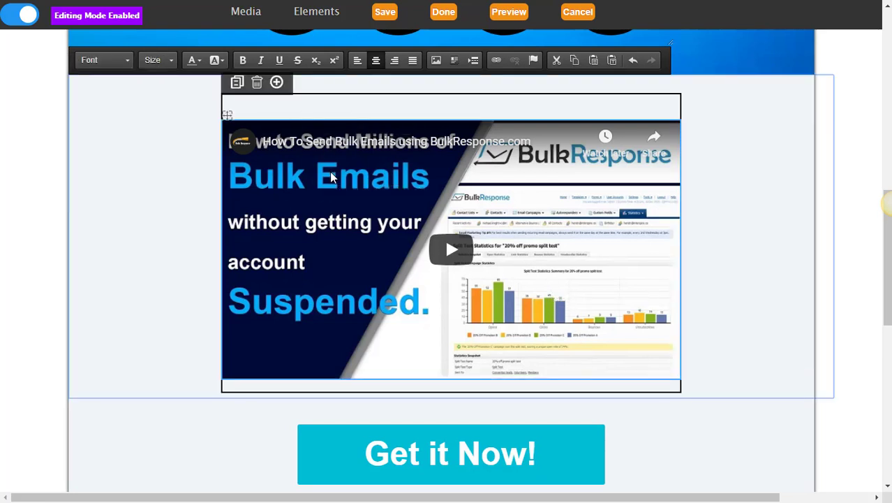
Swap the BulkResponse video for the pasted 'InterFunnels Review Demo And Bonus' YouTube link.
key(Delete)
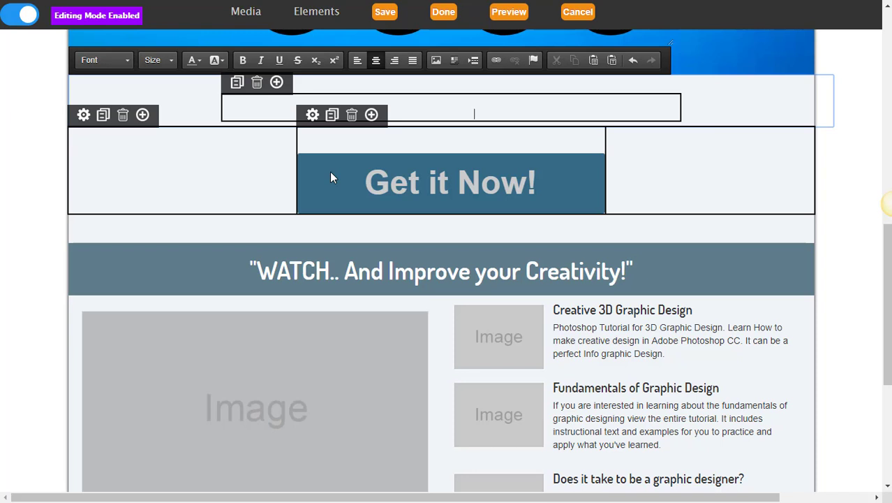
key(ctrl+v)
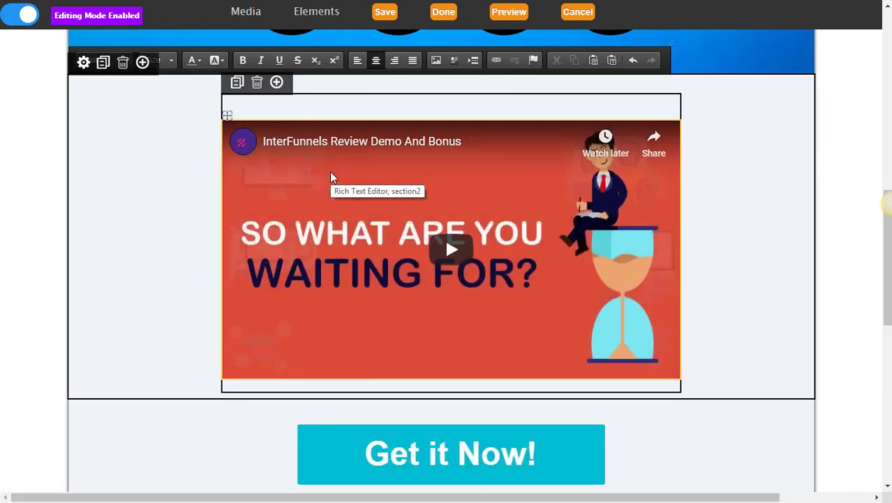
scroll(331, 177, up, 1)
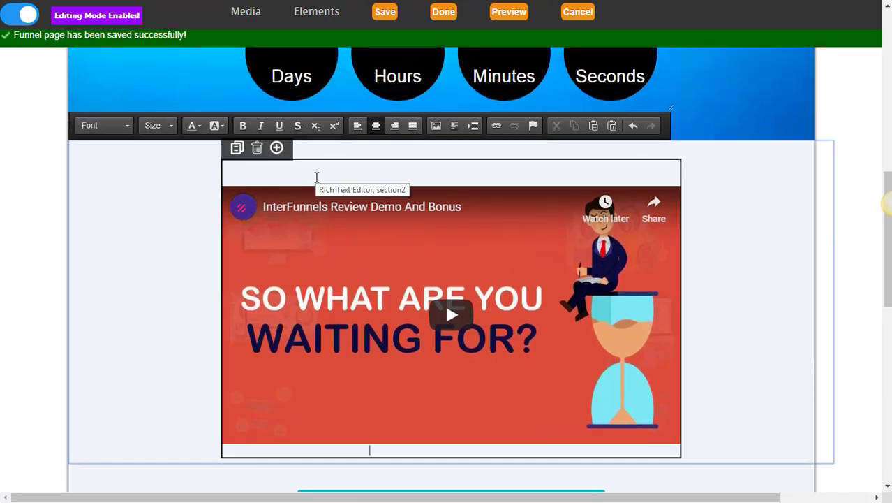
scroll(316, 177, down, 1)
scroll(317, 180, down, 1)
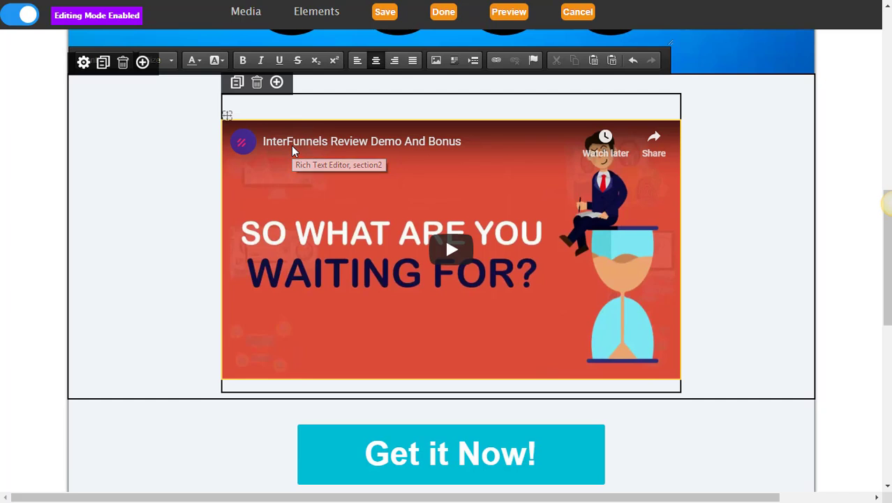
scroll(291, 146, down, 4)
scroll(291, 145, up, 2)
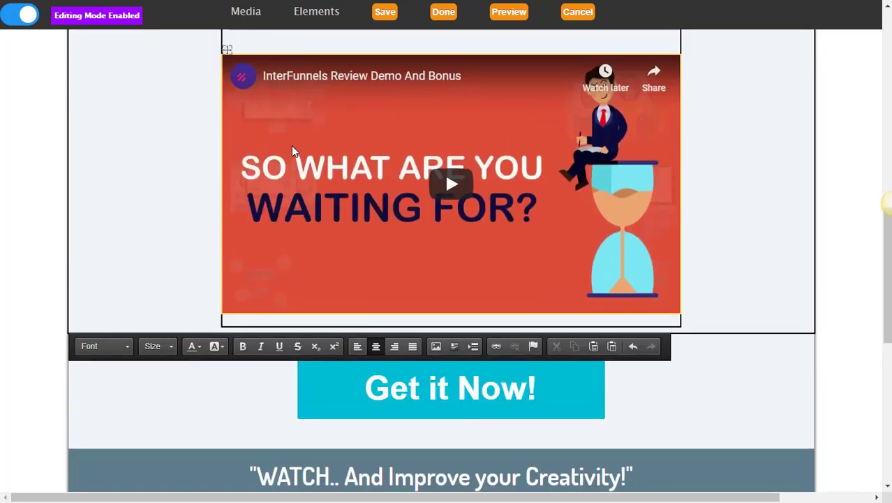
scroll(291, 145, down, 2)
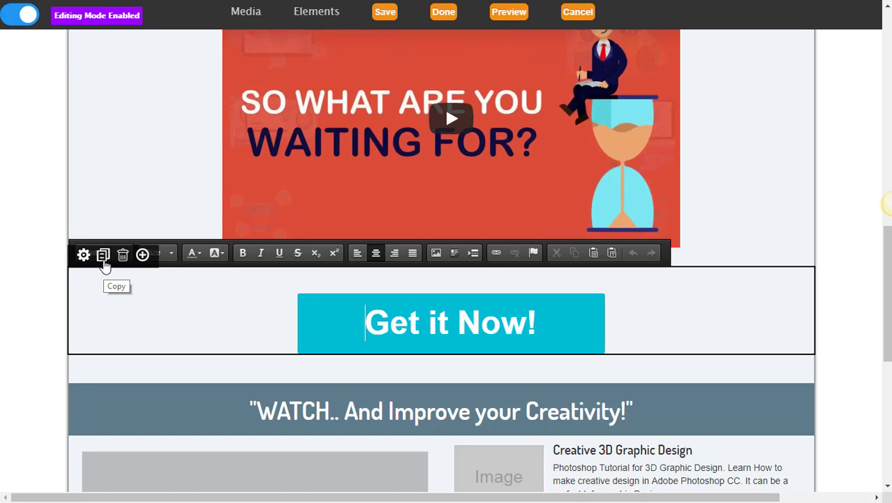
Add a new first-blank-element section below the Get it Now button.
click(142, 254)
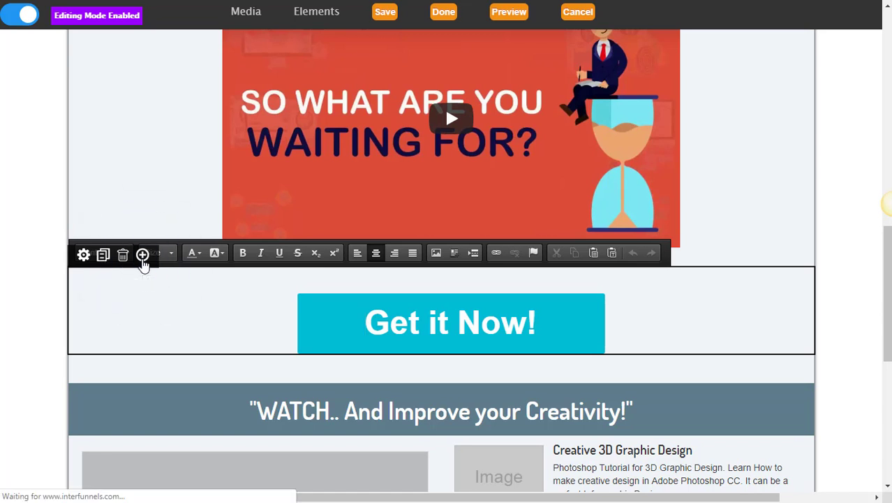
click(244, 216)
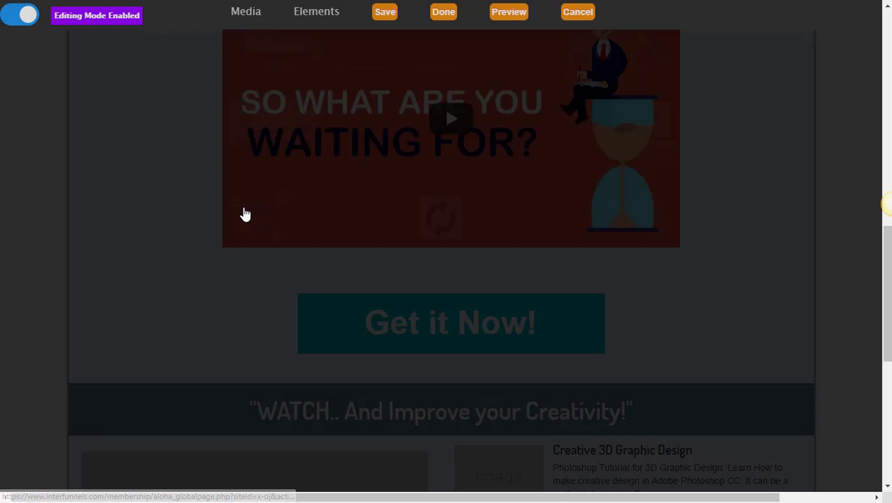
scroll(247, 300, down, 1)
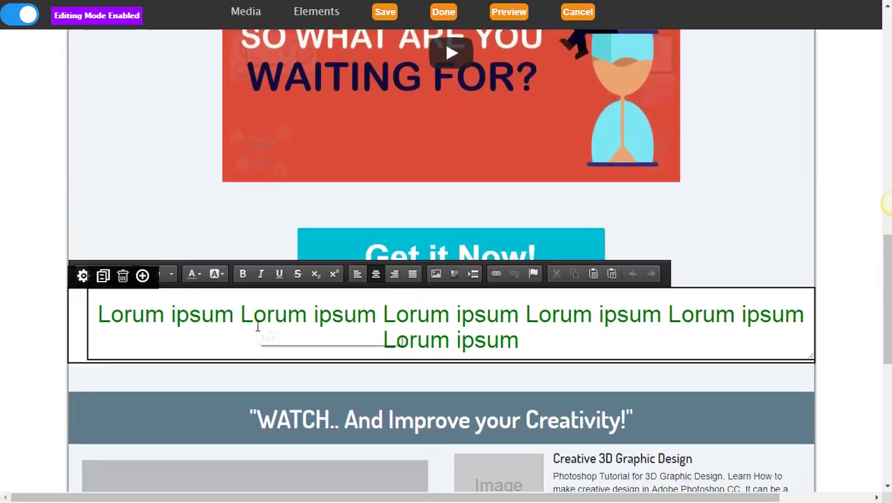
Insert the yellow Product Review testimonial box into the new section.
click(143, 277)
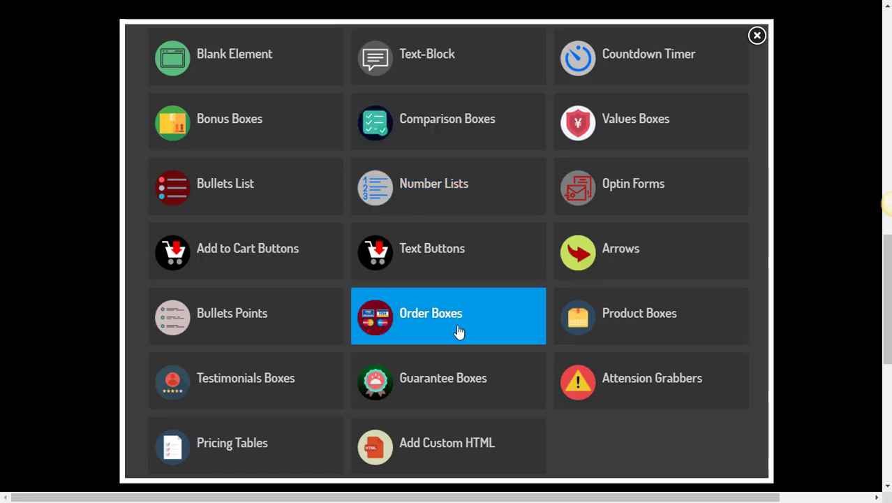
click(249, 378)
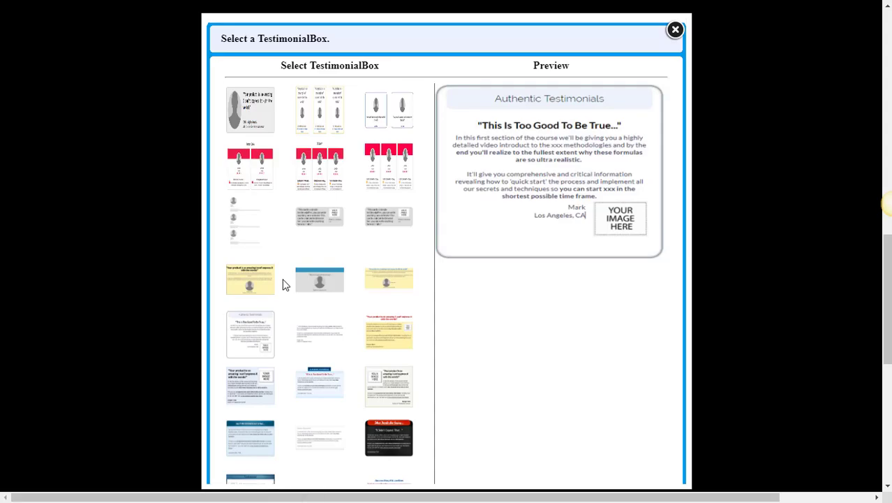
scroll(284, 284, down, 5)
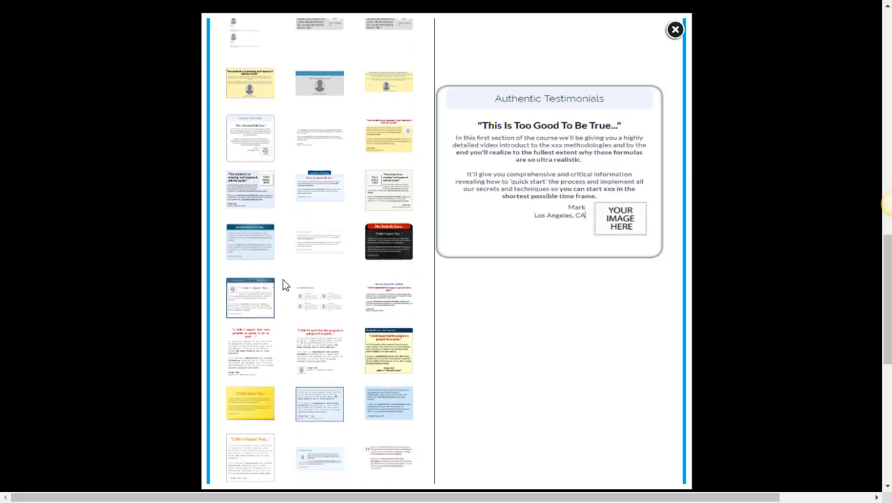
scroll(284, 284, down, 2)
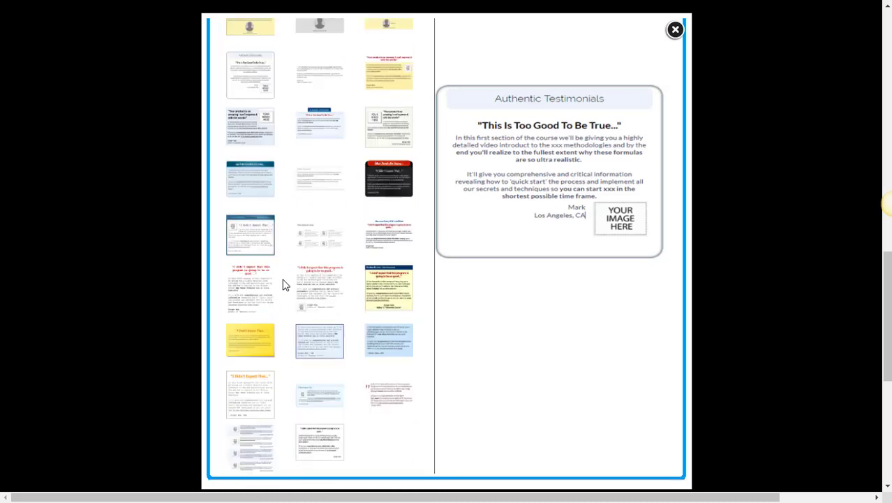
click(389, 292)
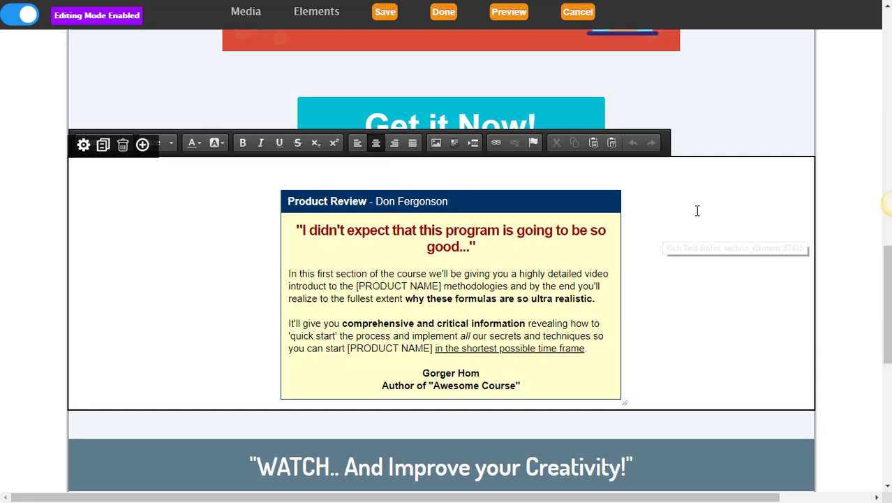
click(702, 233)
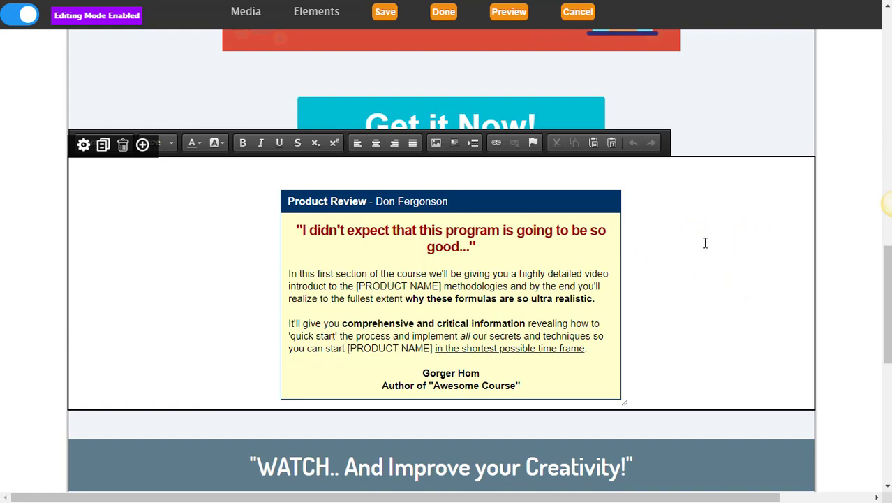
scroll(705, 242, down, 2)
scroll(705, 243, up, 2)
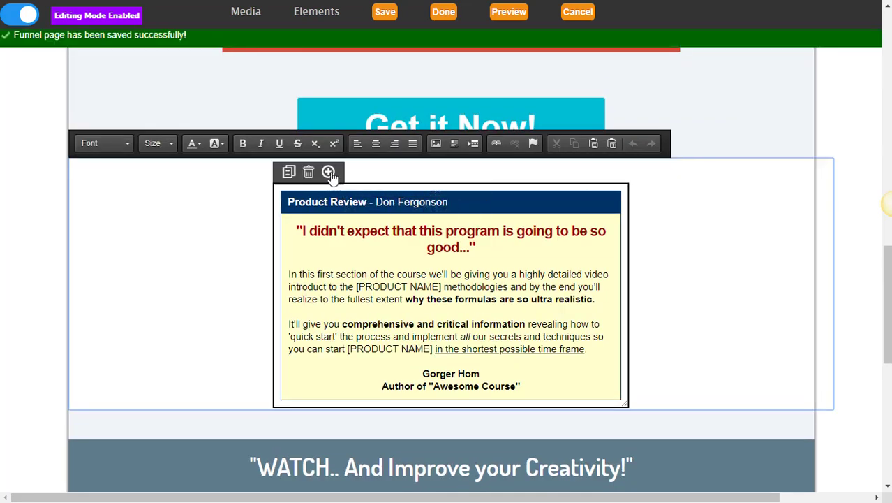
Insert the Add To Cart order box (Regular Price $197, Today $47, Buy Now!) after the testimonial.
click(328, 172)
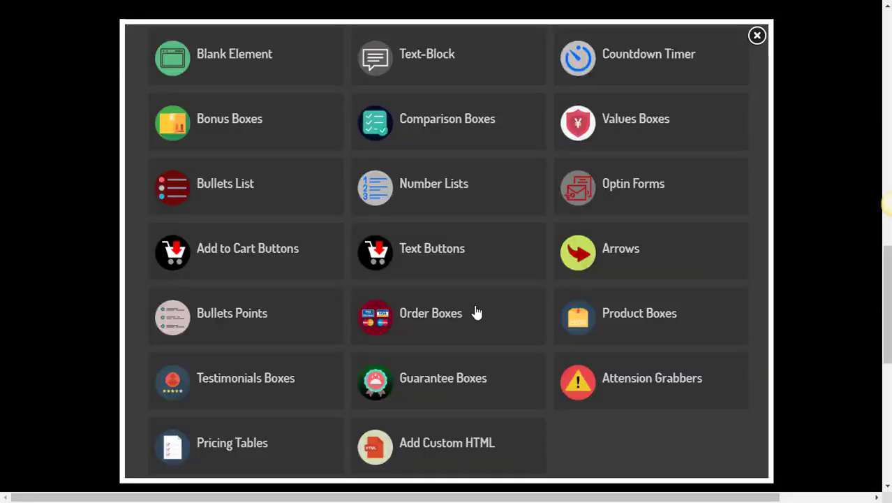
click(438, 316)
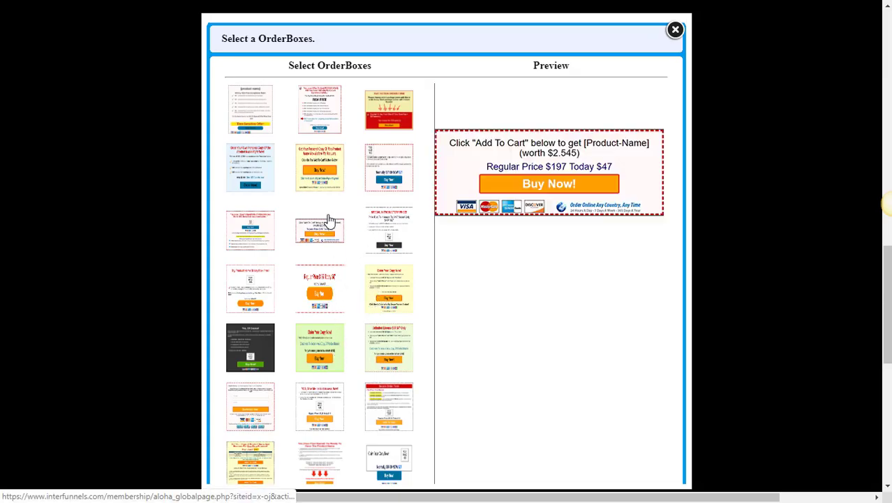
click(319, 233)
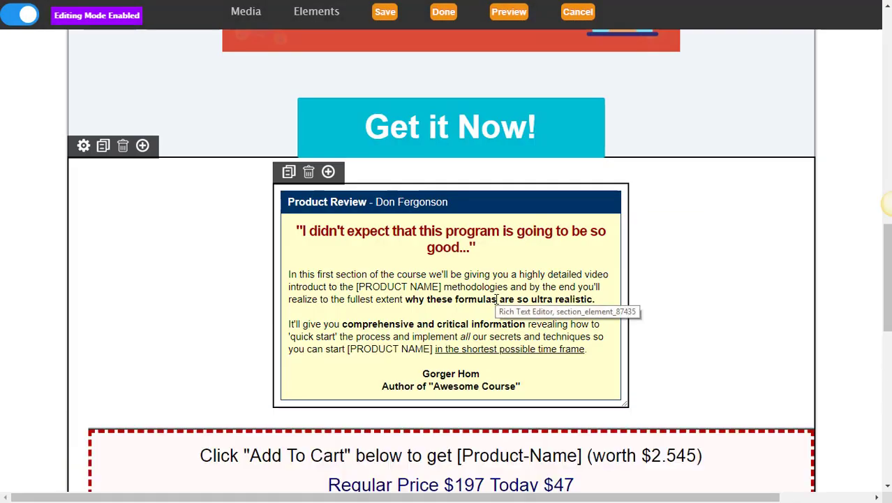
scroll(497, 299, down, 3)
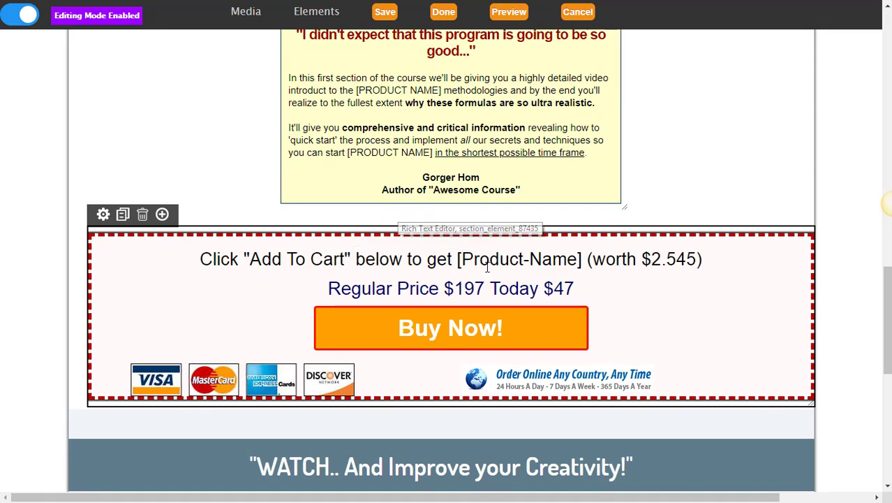
scroll(159, 294, down, 1)
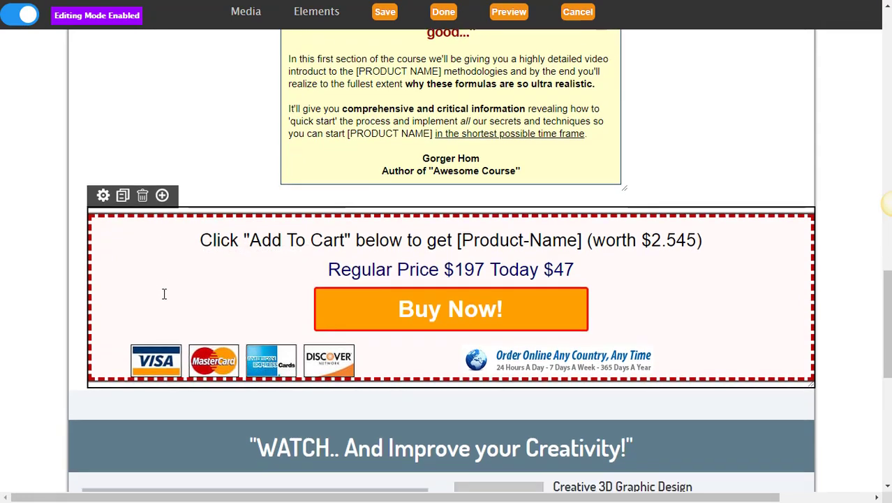
scroll(131, 300, up, 5)
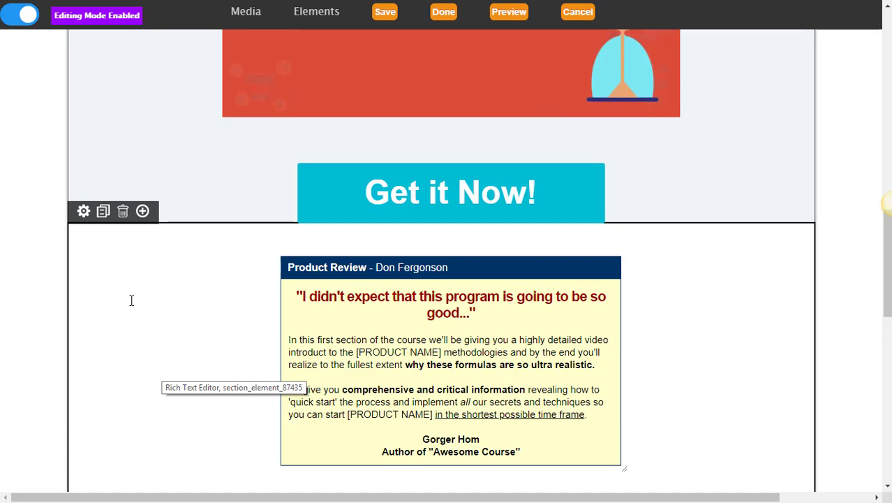
In Drag & Drop mode, move the Product Review section above Get it Now, then return to editing mode.
click(21, 26)
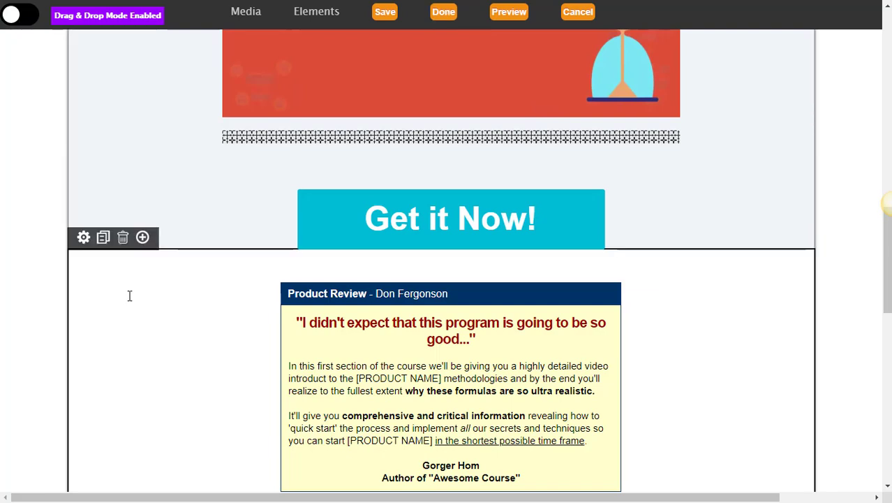
drag(132, 237, 169, 167)
scroll(247, 247, down, 5)
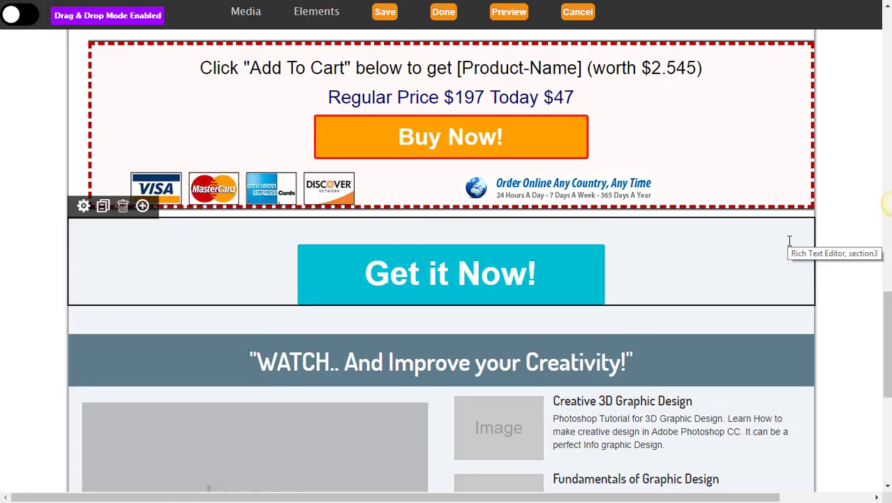
drag(888, 319, 878, 363)
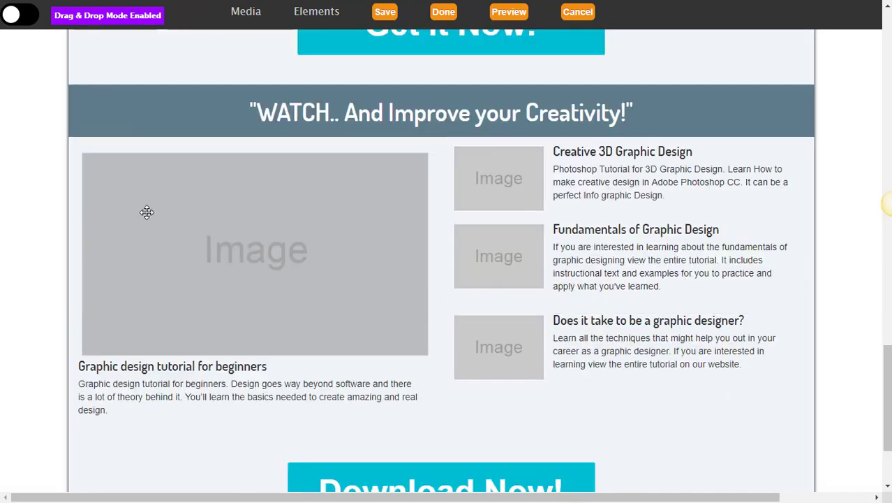
click(26, 20)
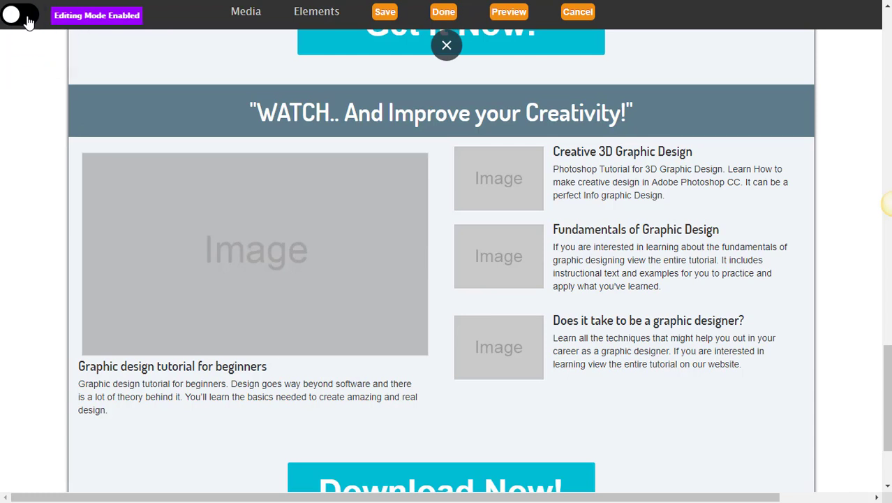
Open the large placeholder image's properties and browse the server, finding no images.
scroll(293, 171, down, 1)
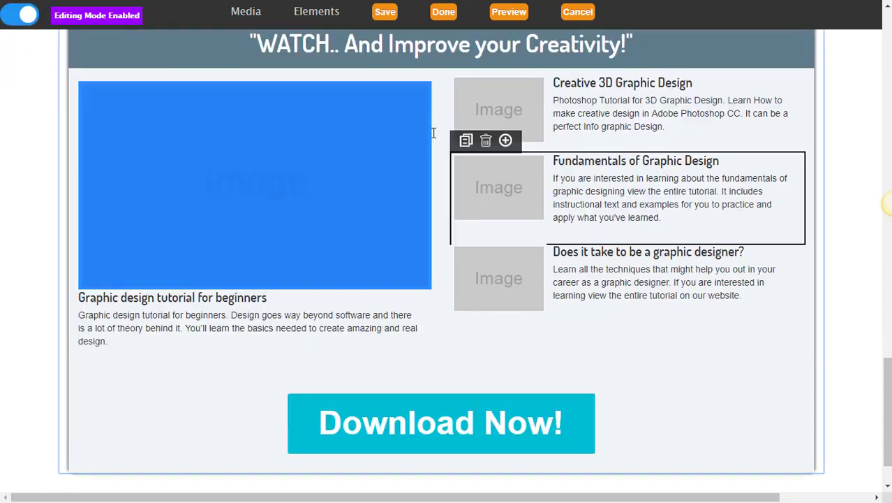
double_click(253, 170)
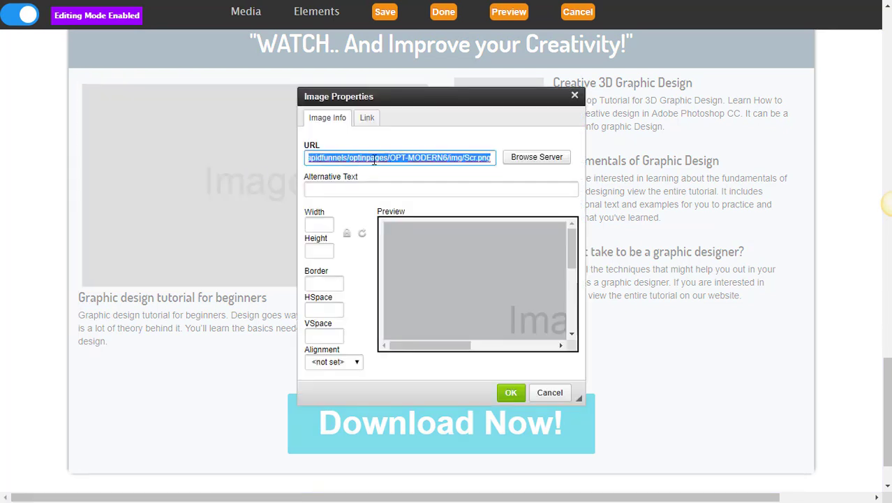
click(530, 161)
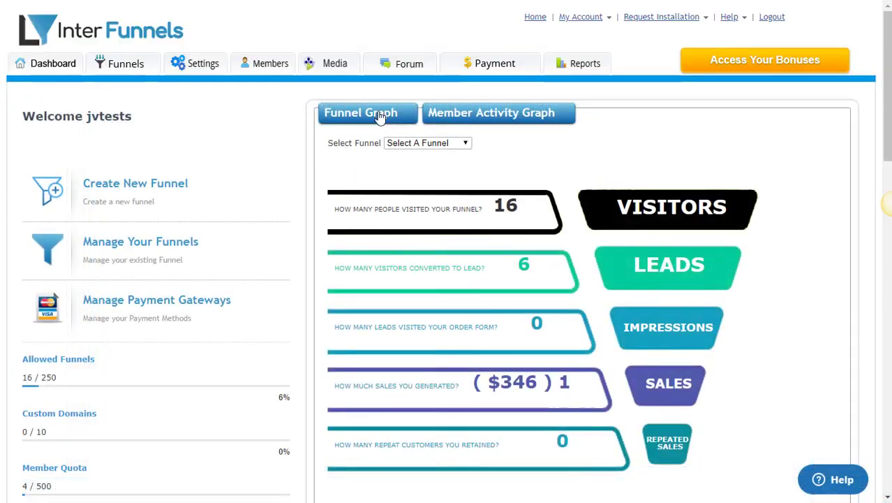
Upload office.jpg into the images folder of the media gallery.
click(339, 58)
click(338, 95)
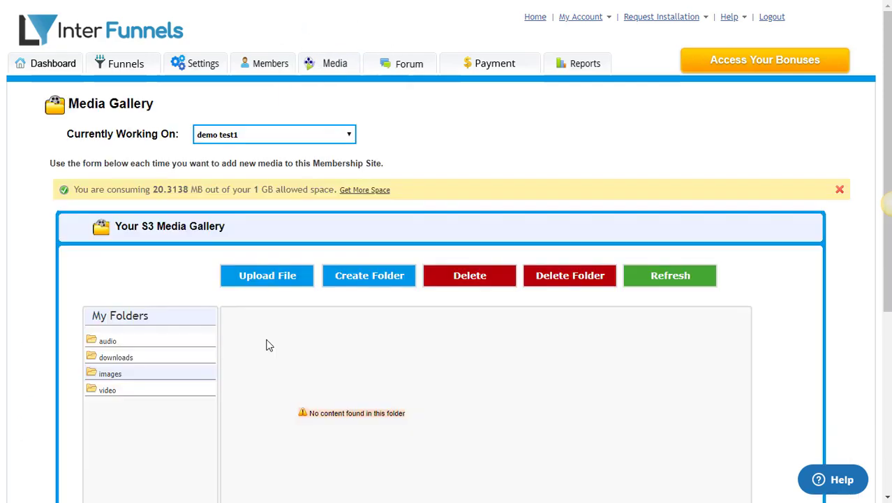
click(272, 283)
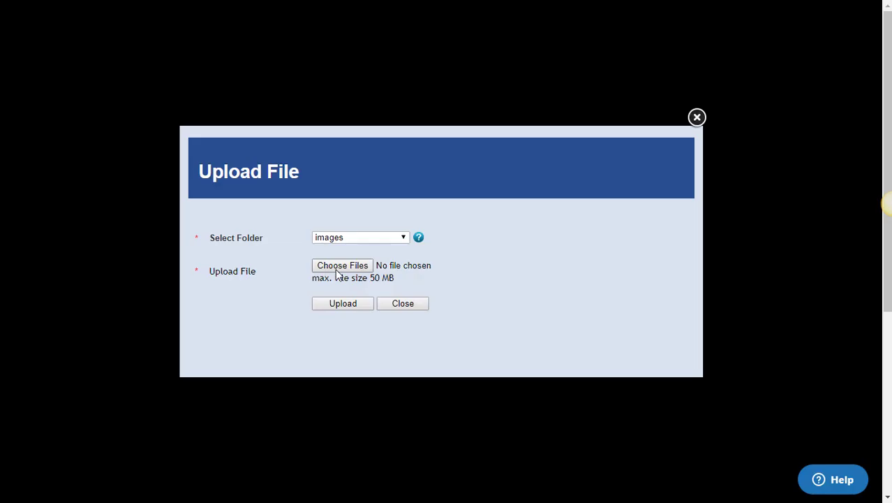
click(339, 266)
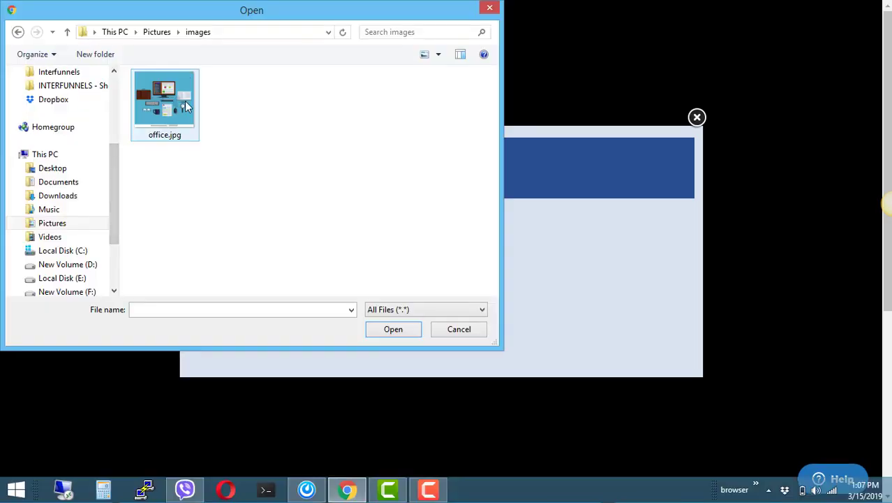
double_click(184, 102)
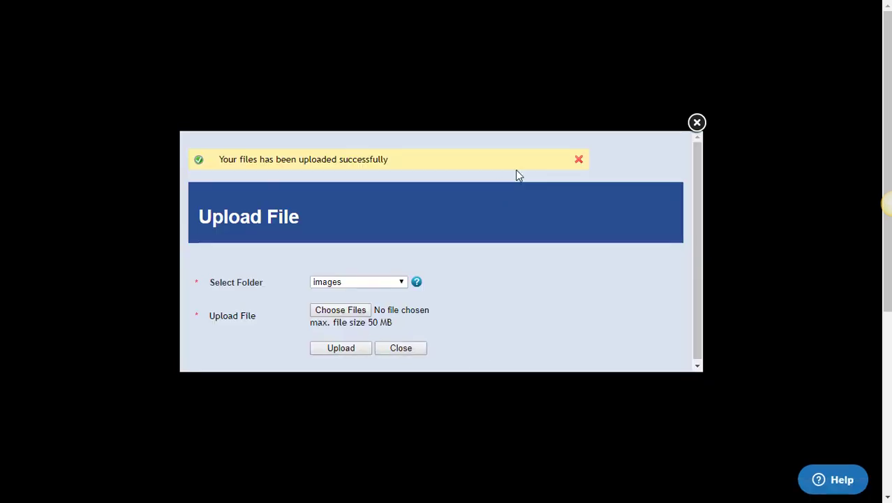
click(416, 349)
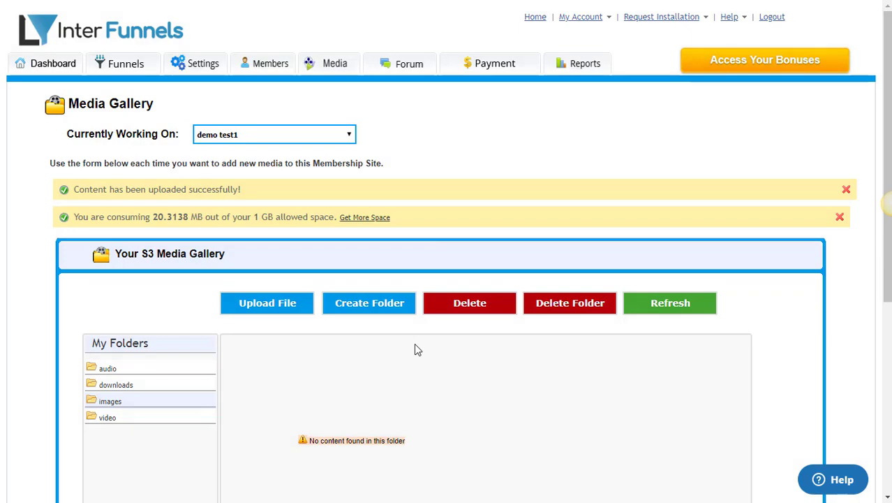
Get office.jpg's link, selecting its full image URL and HTML code.
scroll(416, 360, down, 1)
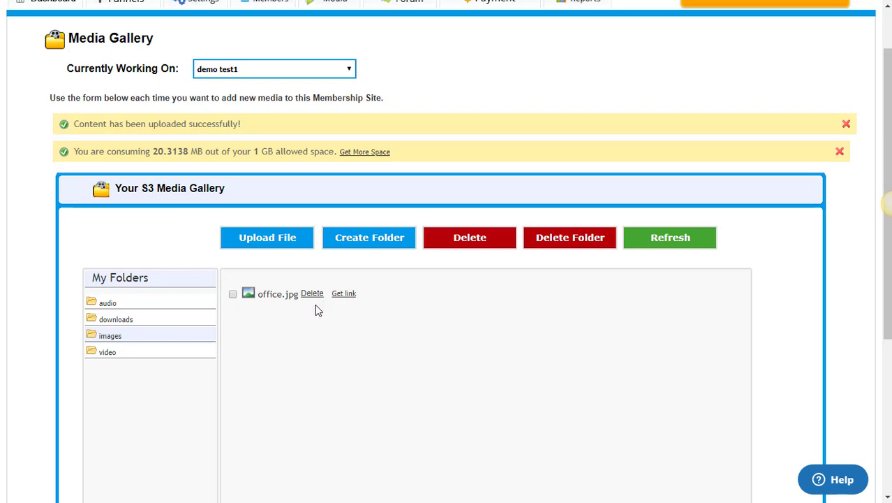
scroll(318, 314, down, 1)
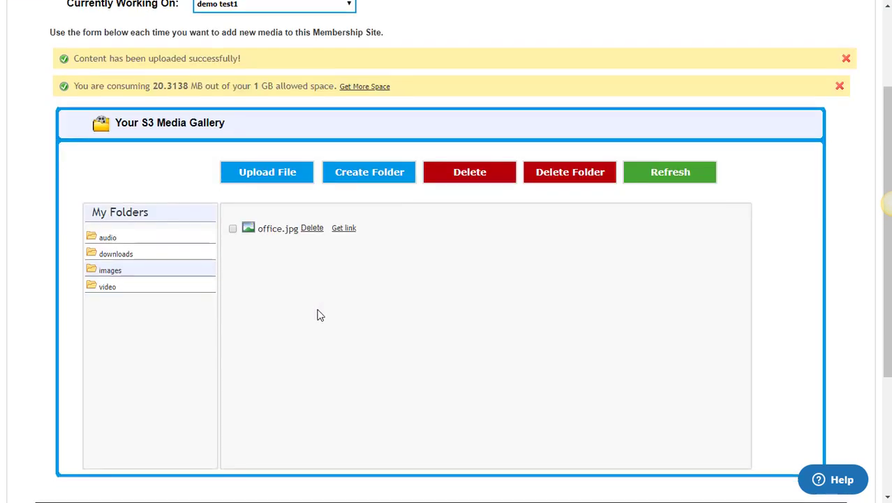
click(342, 231)
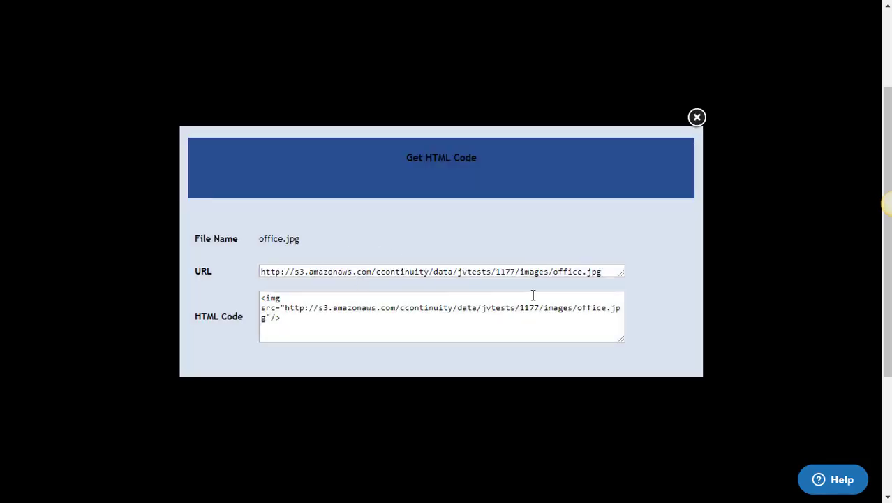
drag(615, 271, 239, 273)
drag(298, 324, 247, 299)
key(Escape)
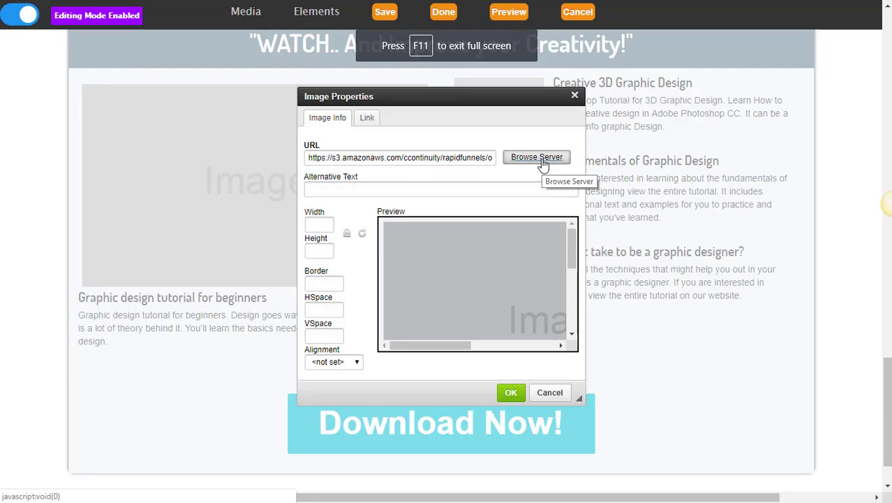
Replace the grey placeholder with the uploaded office.jpg chosen from the server images.
click(536, 158)
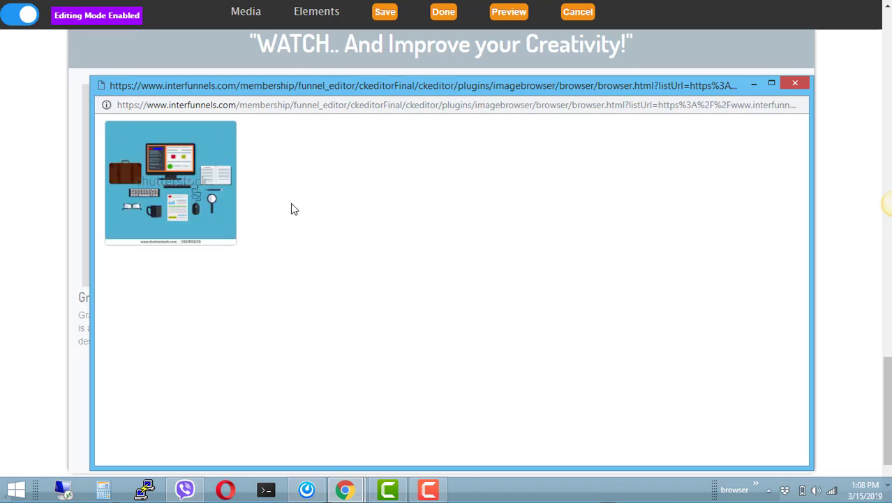
click(178, 195)
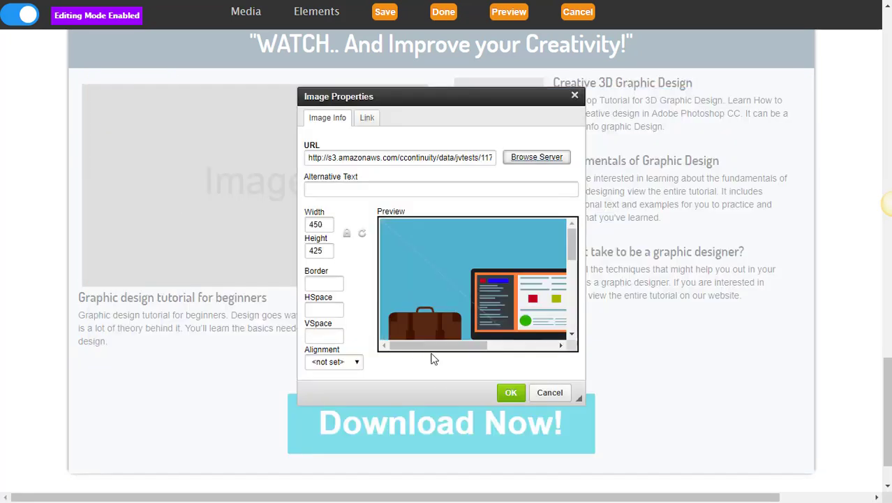
click(511, 394)
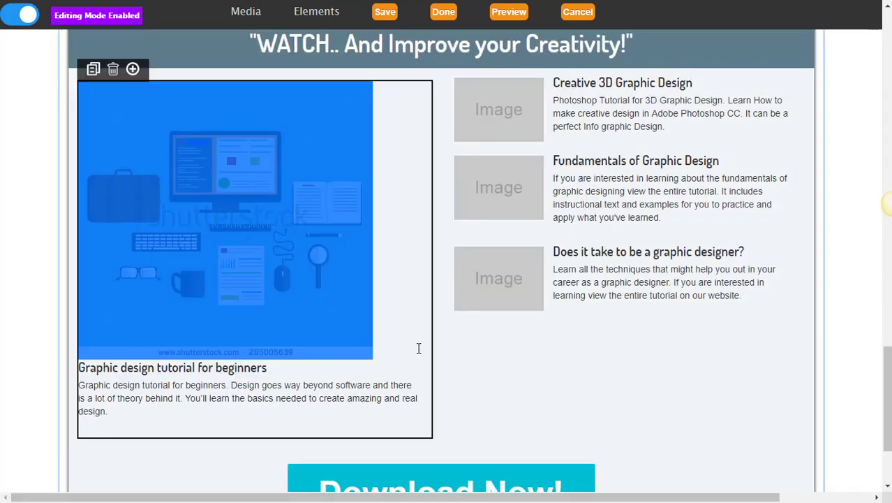
click(416, 352)
scroll(411, 359, up, 1)
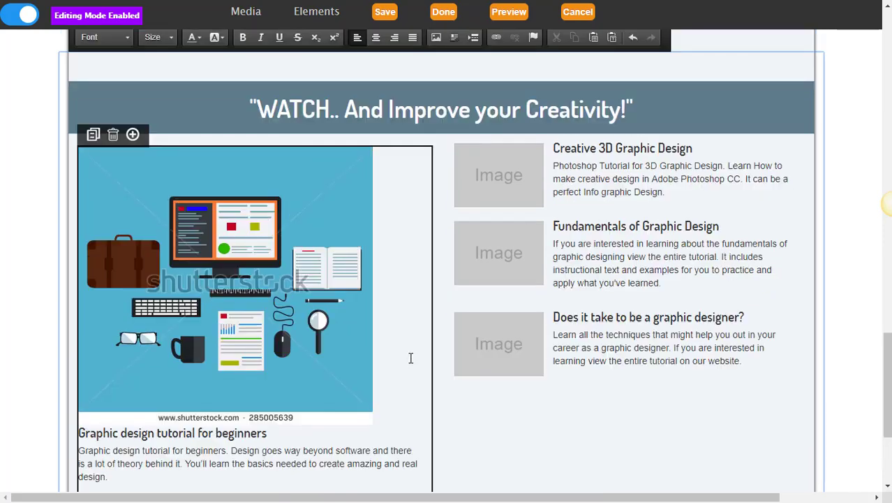
scroll(417, 358, down, 2)
scroll(417, 357, up, 5)
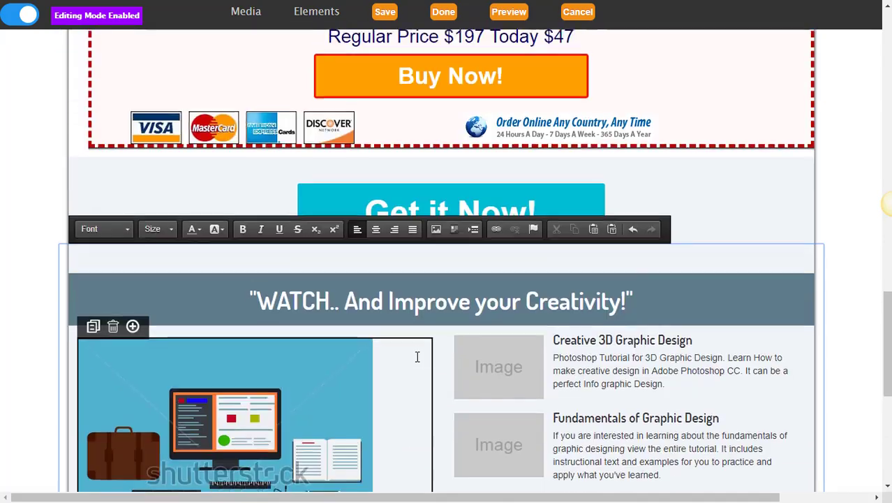
scroll(417, 358, down, 2)
Change the Download Now! button text to 'Join Now!' and open its Button Actions settings.
scroll(417, 358, up, 10)
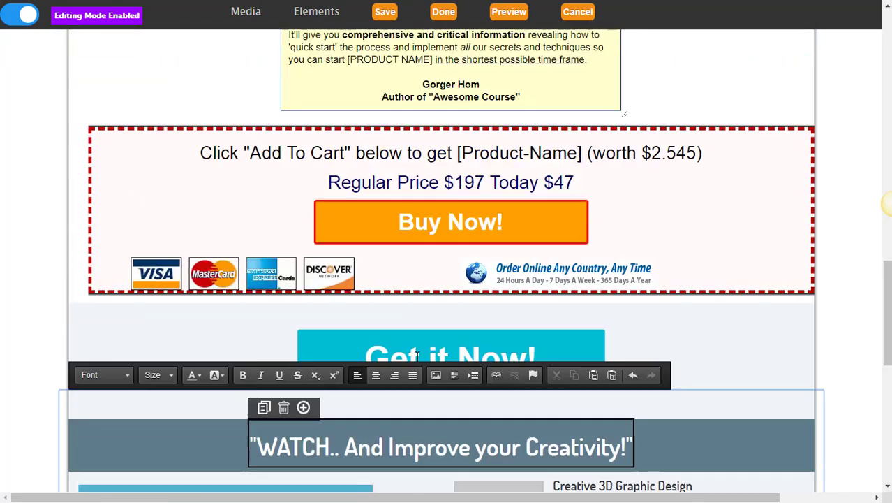
scroll(416, 359, up, 10)
scroll(416, 364, down, 3)
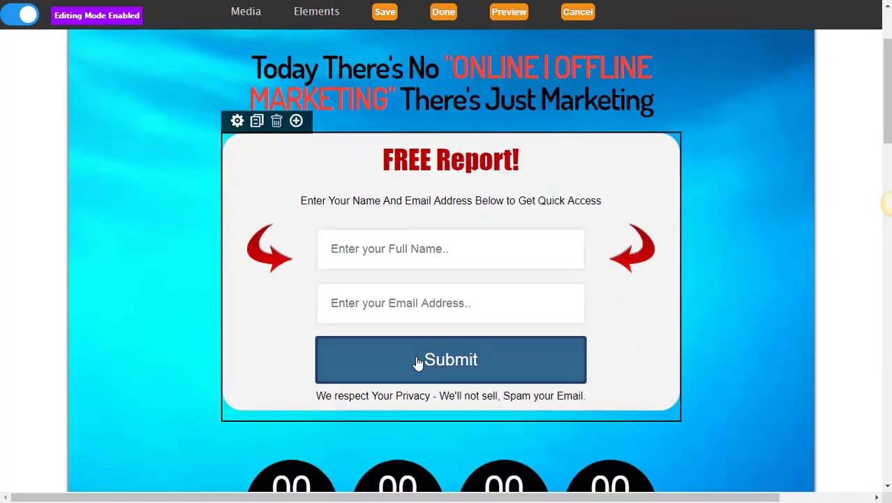
scroll(416, 362, down, 10)
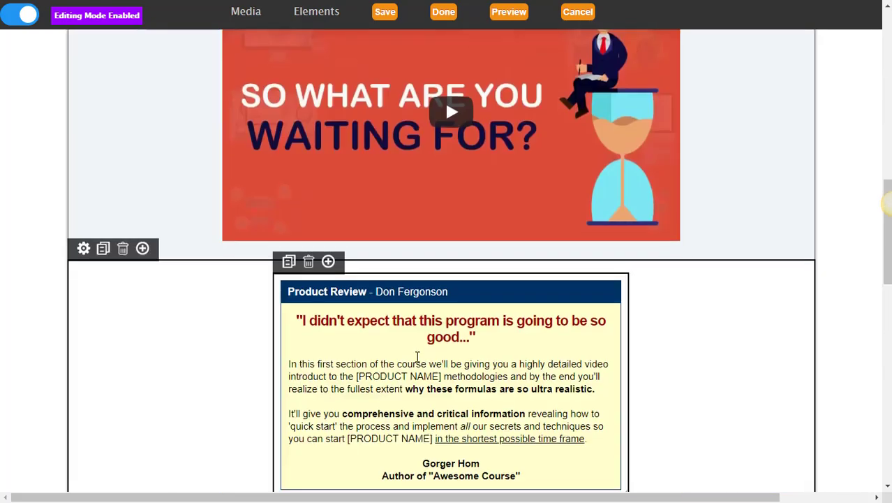
scroll(417, 357, down, 12)
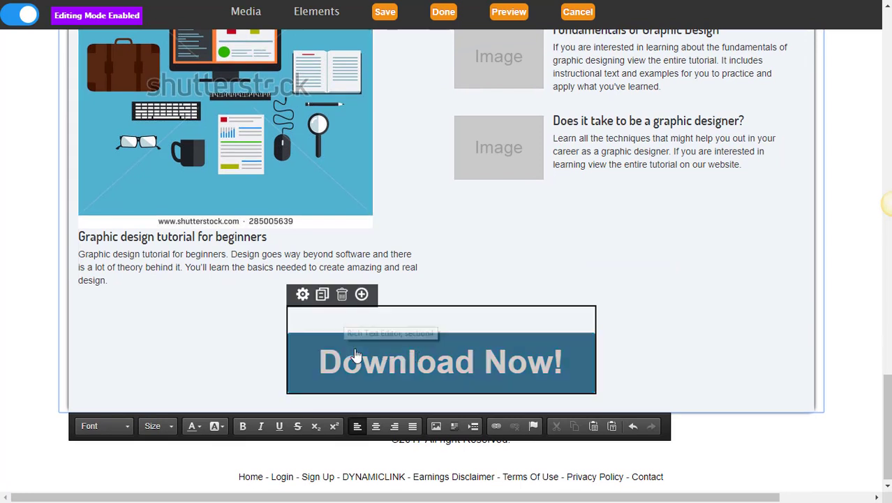
click(342, 367)
click(478, 361)
key(BackSpace)
key(BackSpace)
key(BackSpace)
key(BackSpace)
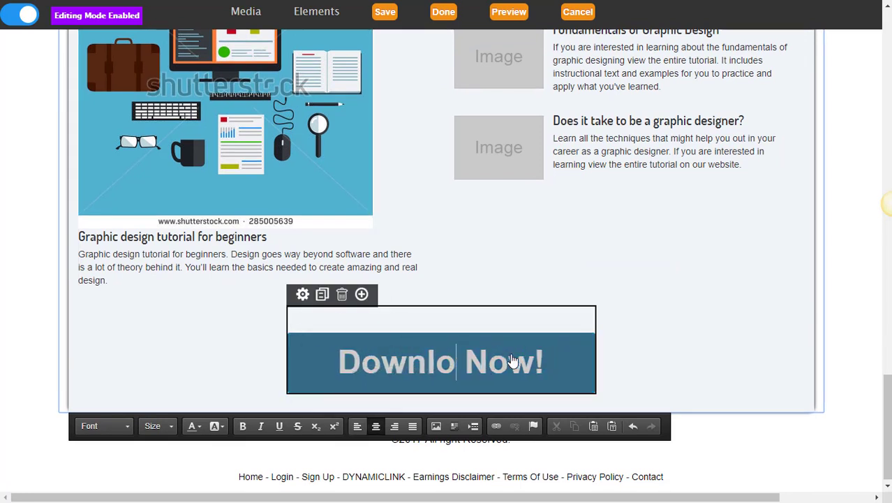
key(BackSpace)
key(BackSpace)
key(BackSpace)
key(BackSpace)
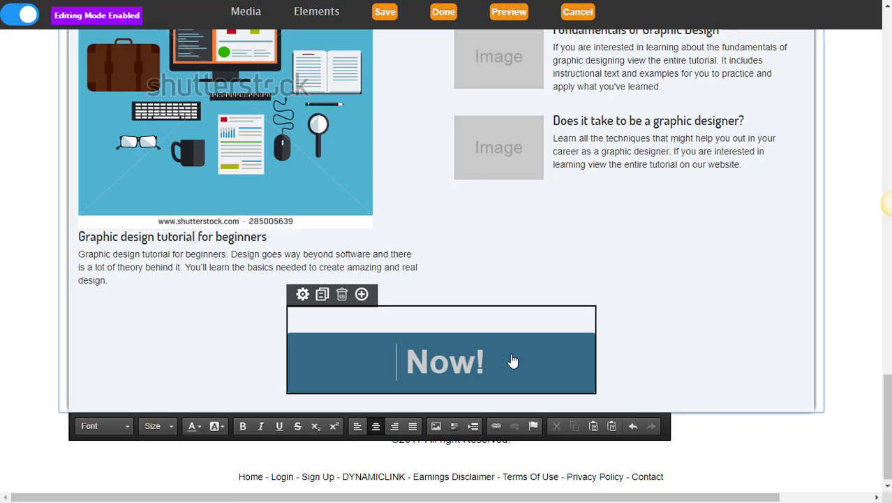
text(Join)
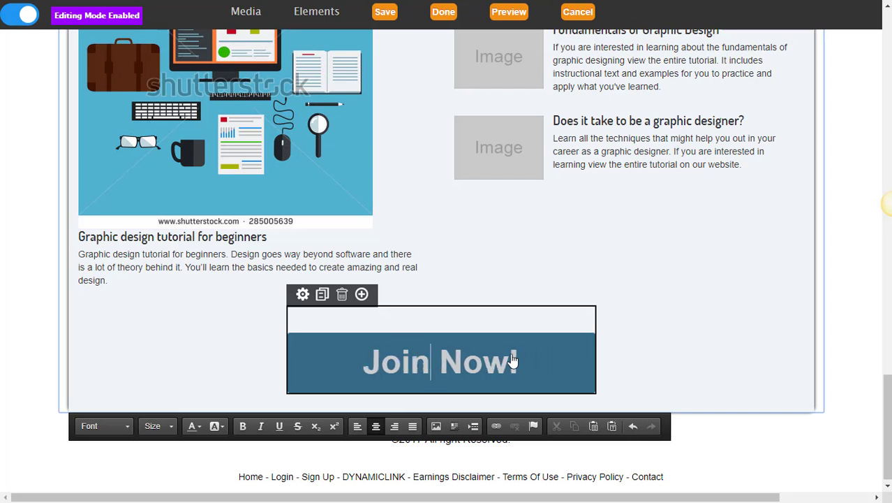
click(326, 319)
click(301, 296)
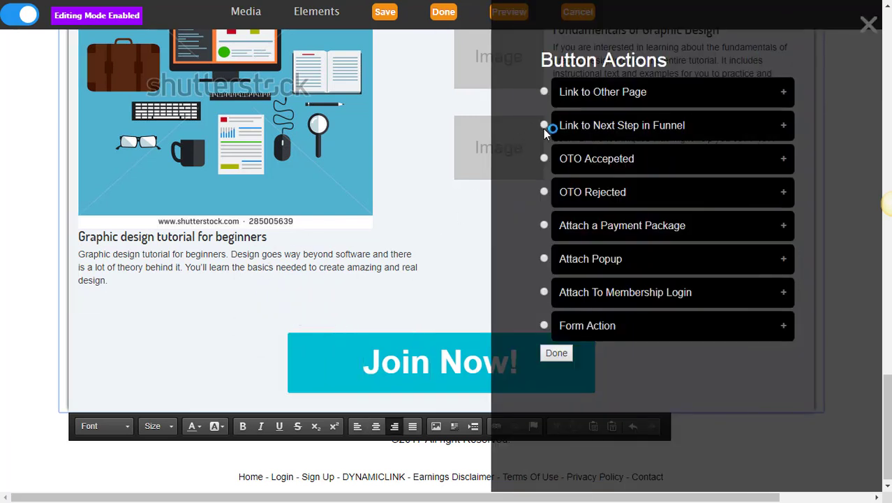
Set the Join Now! button action to Form Action, attached to the autoresponder.
click(544, 128)
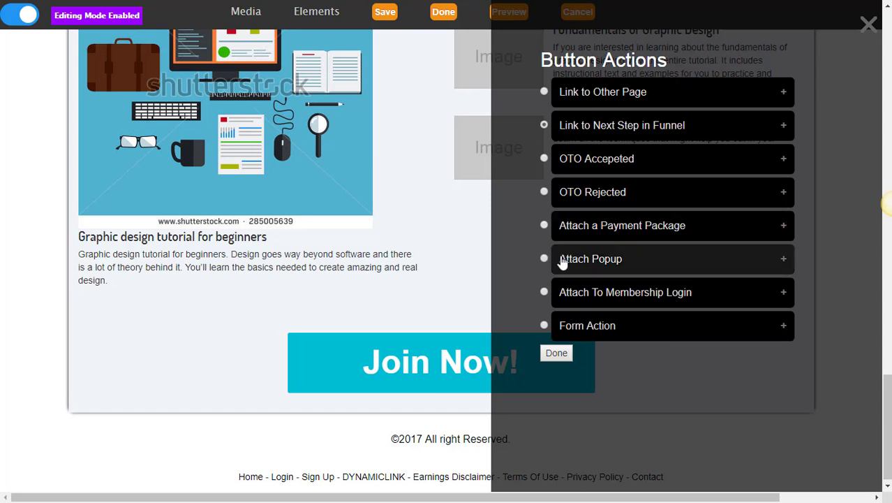
click(569, 325)
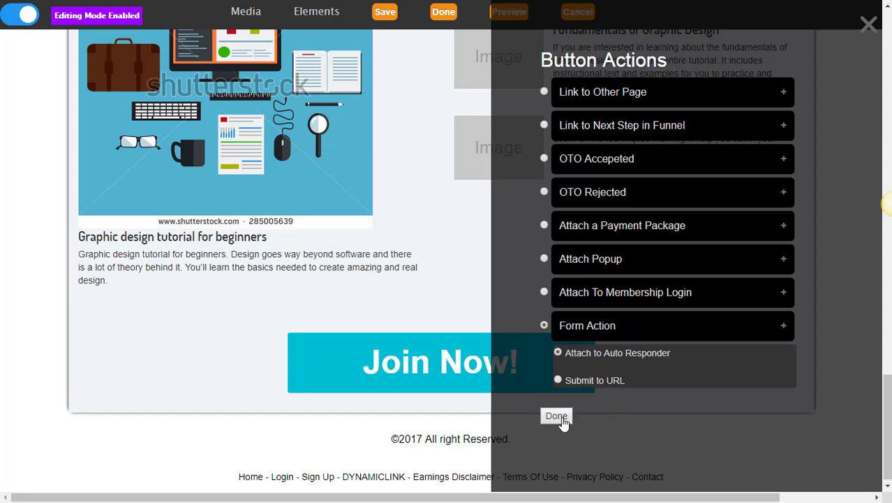
click(559, 416)
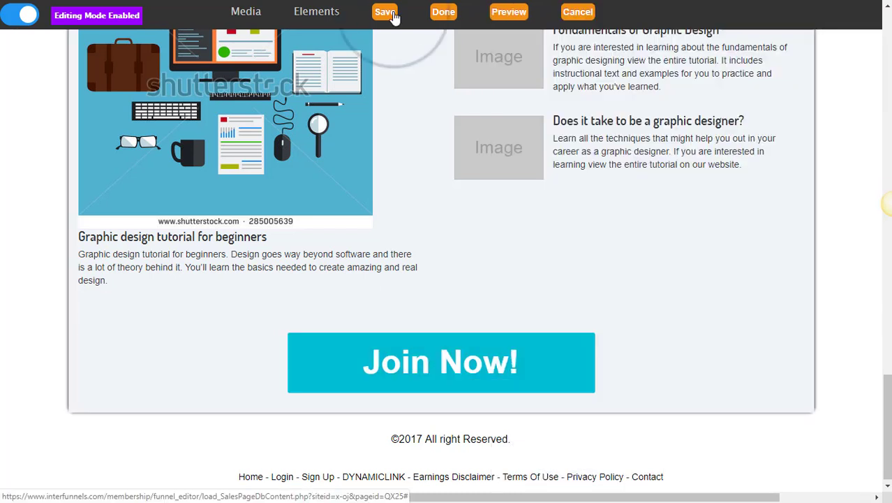
click(393, 14)
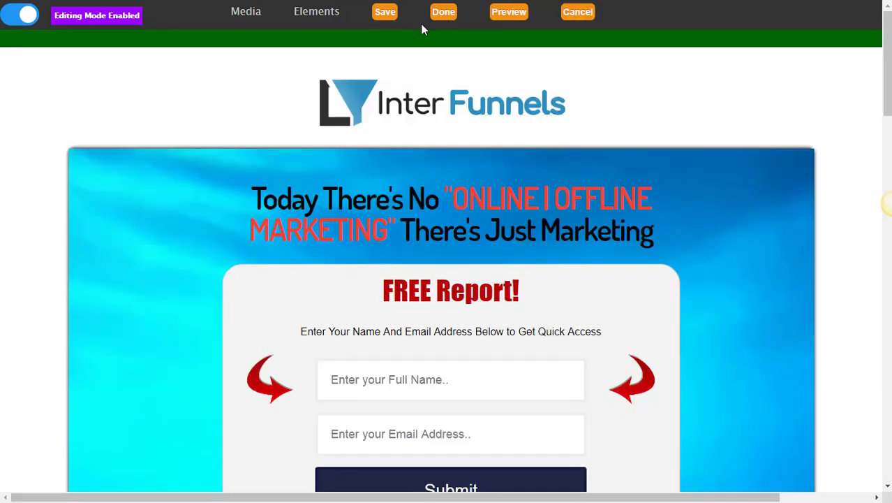
click(384, 21)
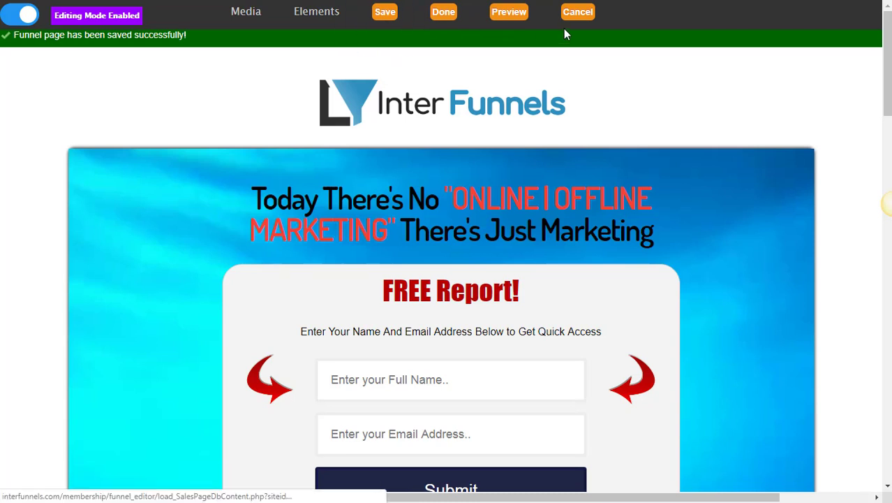
click(504, 14)
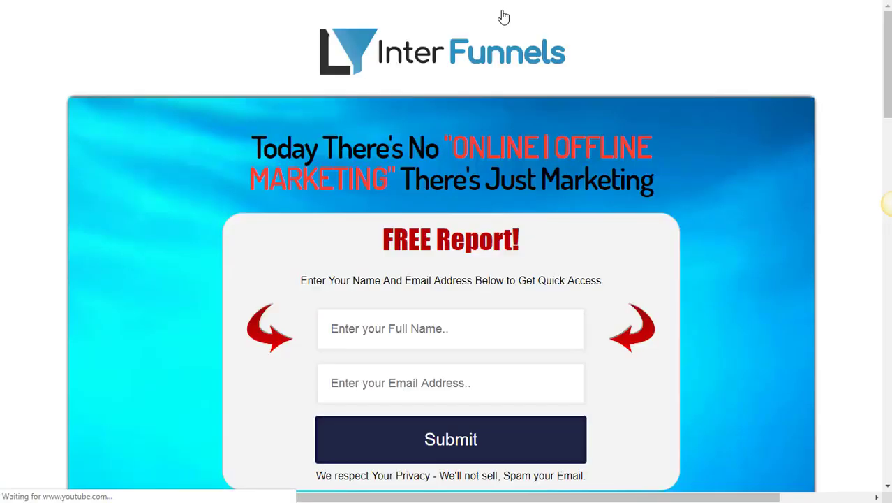
scroll(510, 107, down, 10)
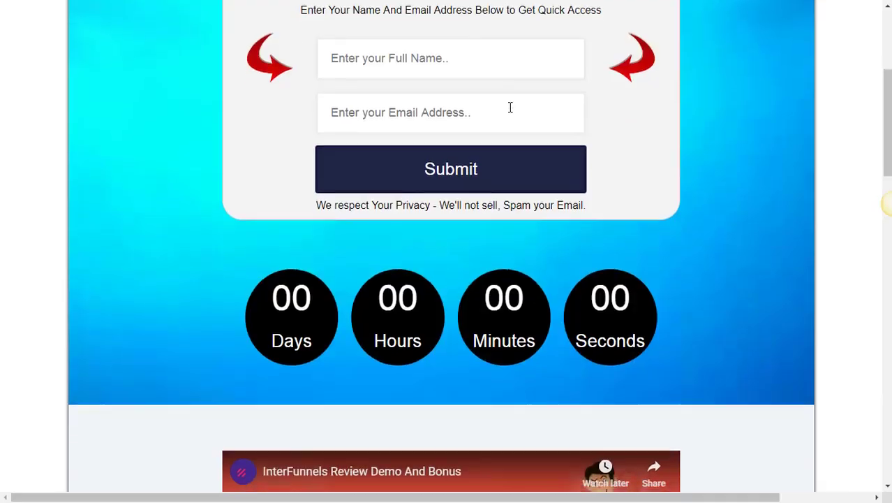
scroll(511, 110, down, 15)
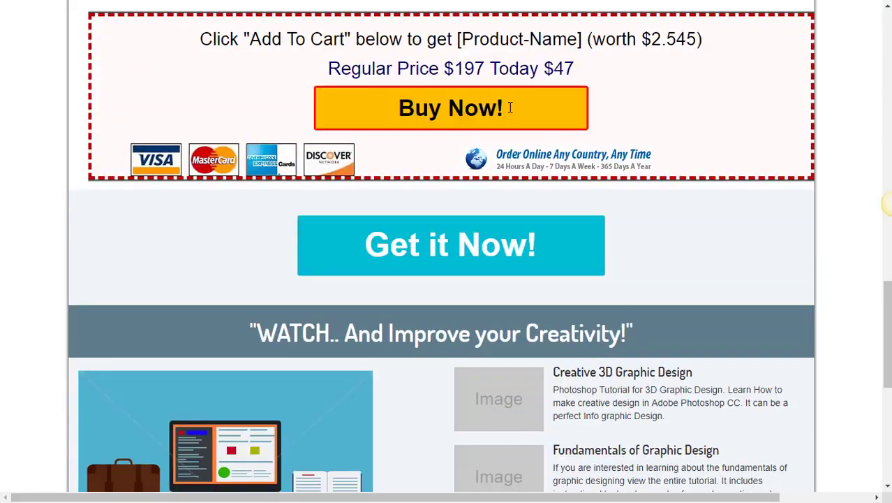
scroll(511, 108, up, 15)
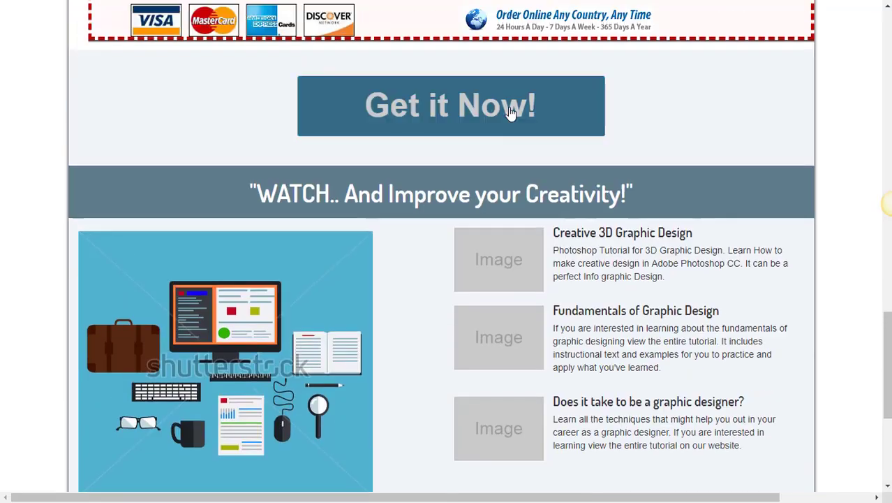
scroll(511, 107, up, 10)
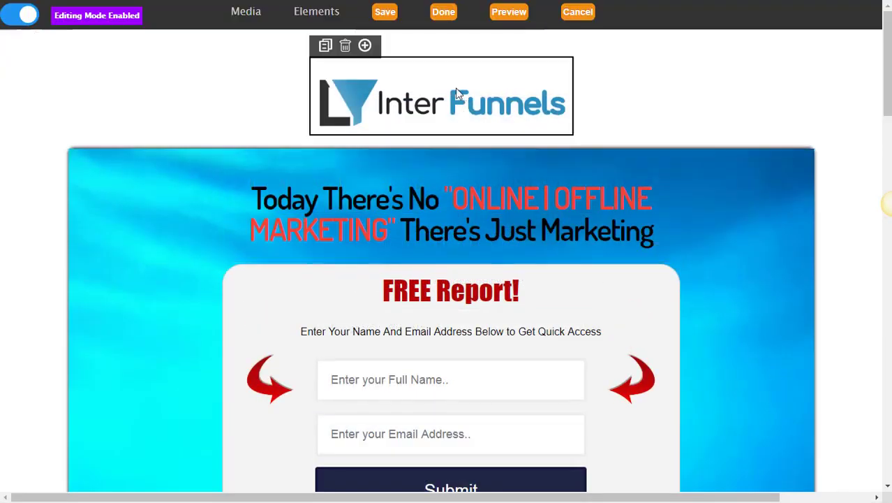
Close the editor and scroll the demo test1 Funnel Pages list, squeeze page showing 1 visitor.
click(443, 12)
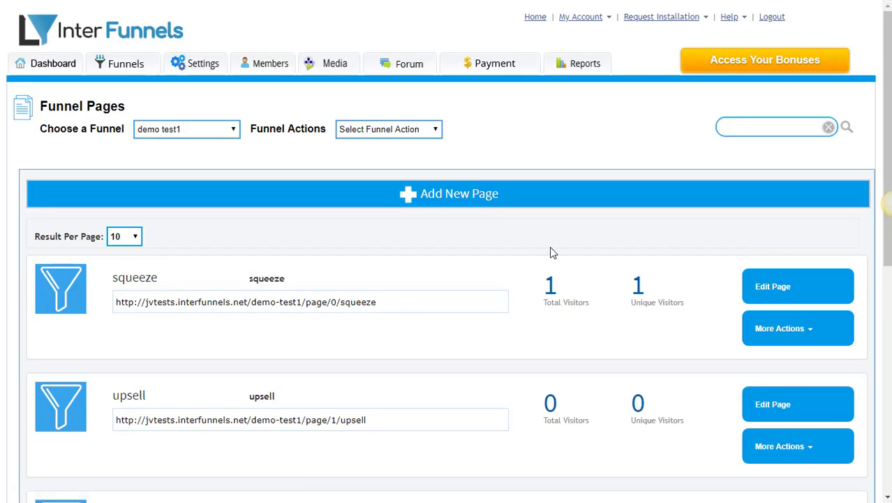
scroll(453, 264, down, 2)
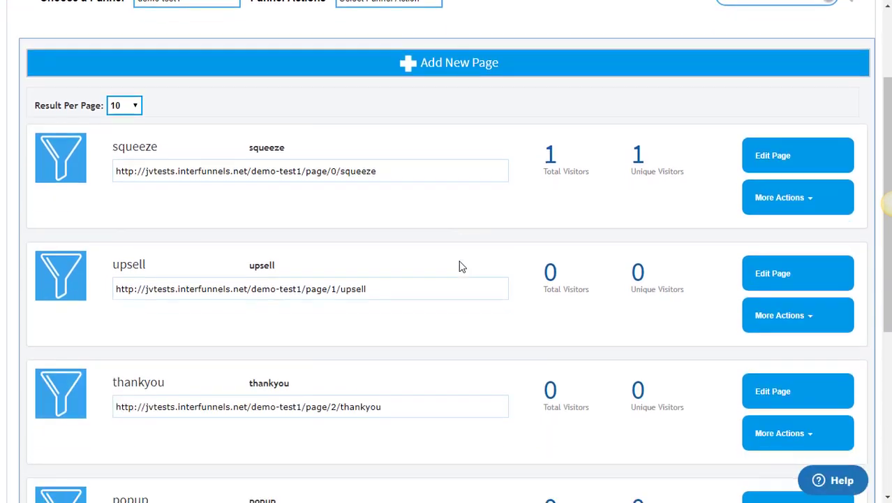
scroll(460, 266, down, 2)
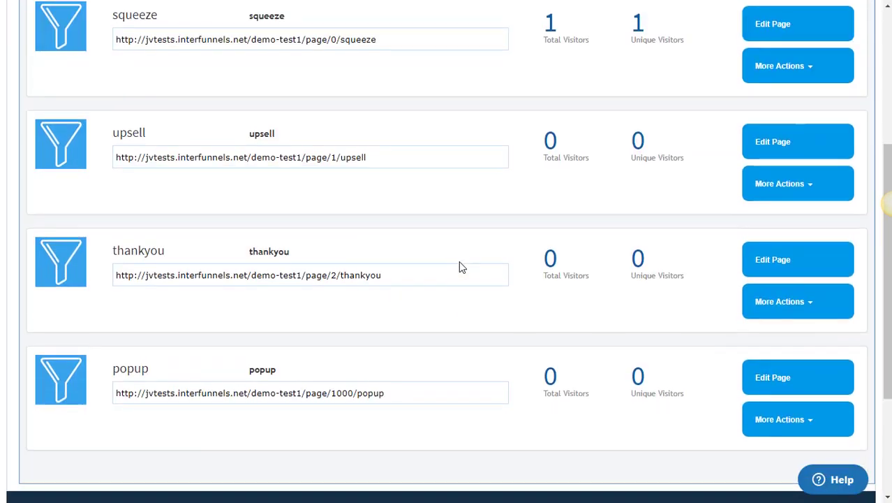
scroll(460, 266, down, 1)
scroll(461, 266, up, 2)
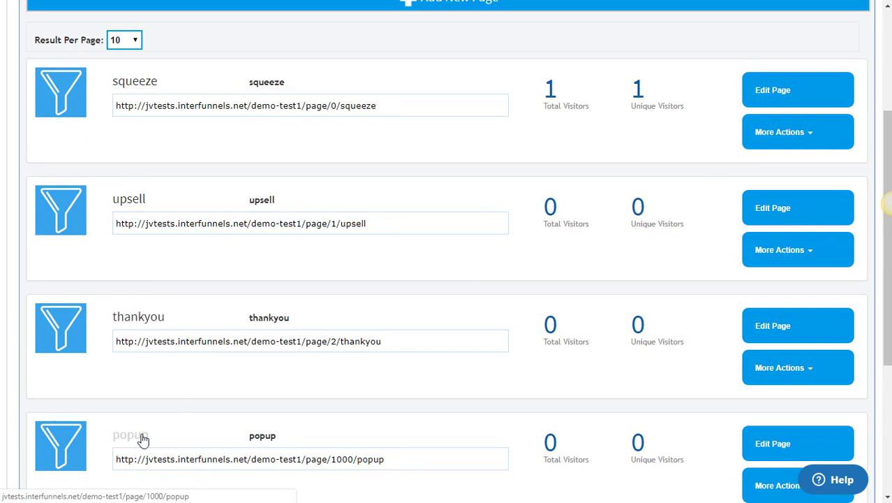
scroll(139, 376, down, 1)
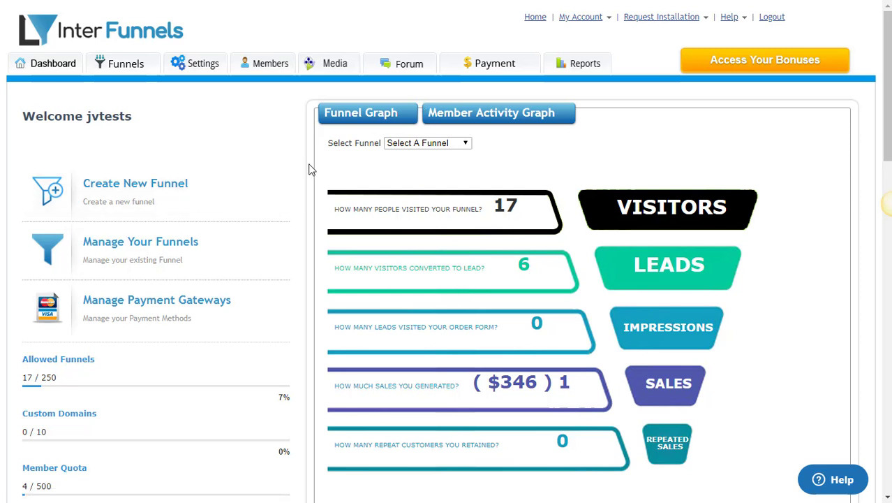
Create a new Sales Funnel, bringing up the eight-step Design Your Funnel layout.
click(179, 204)
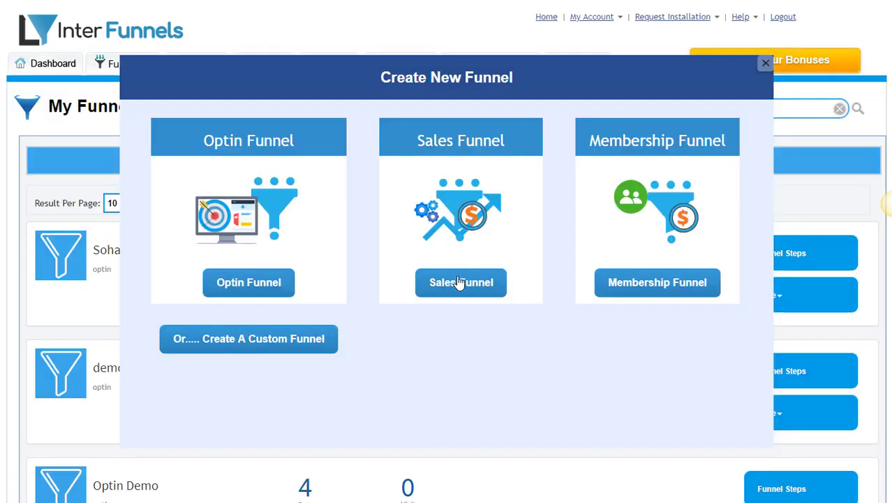
click(459, 287)
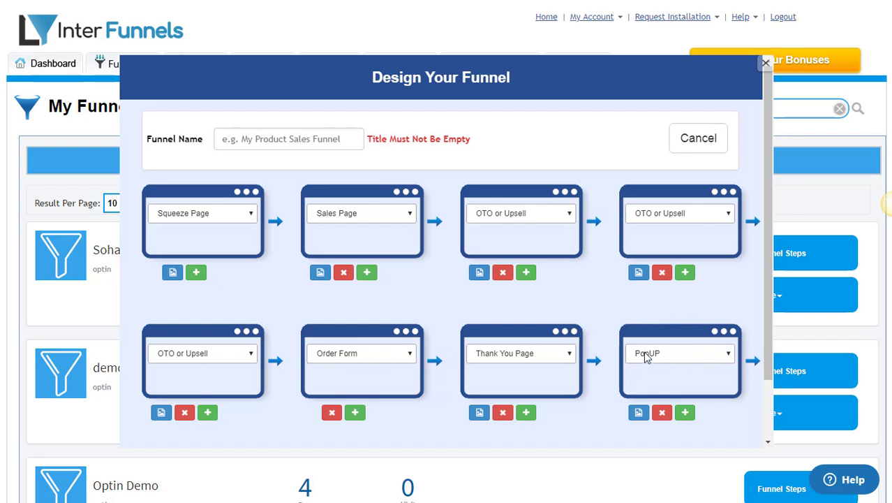
Remove the third upsell step and assign OPT-MODERN1 to the squeeze page and SP-MODERN1 to the sales page.
click(185, 414)
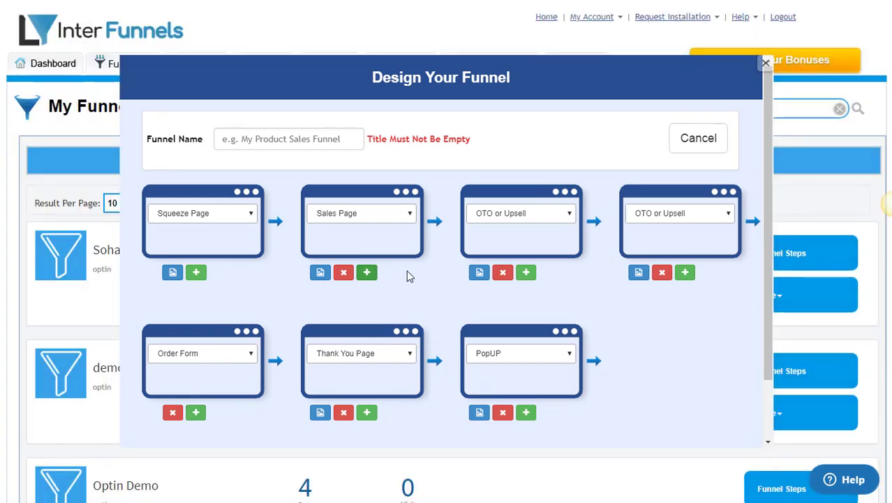
click(175, 273)
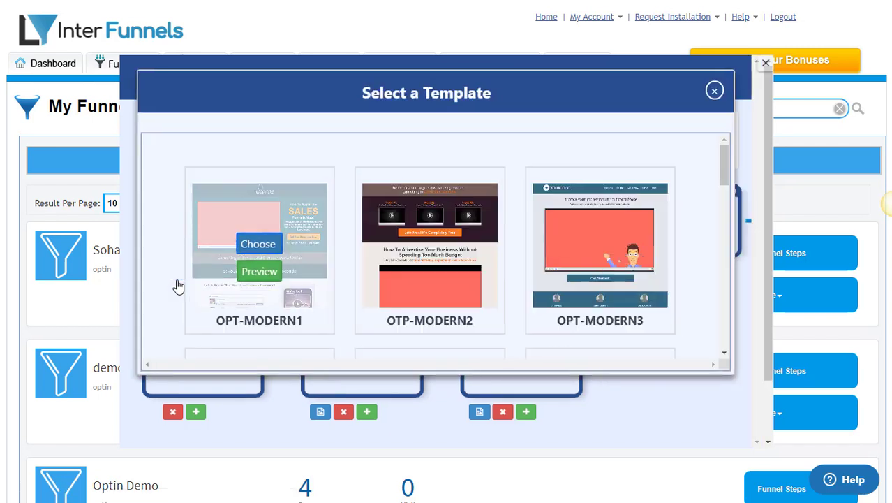
click(276, 249)
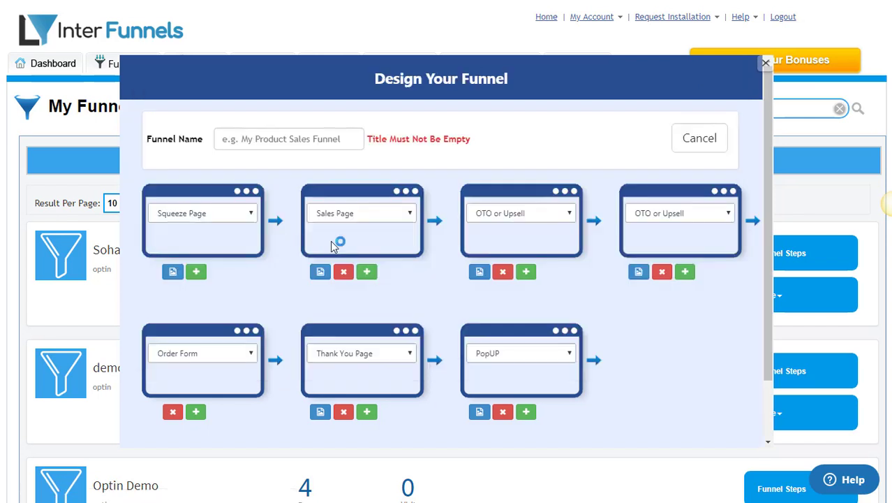
click(329, 271)
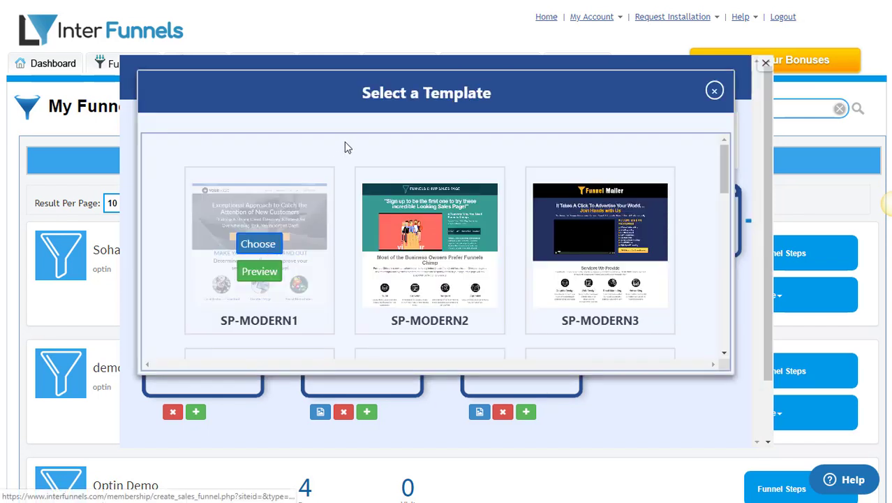
click(262, 246)
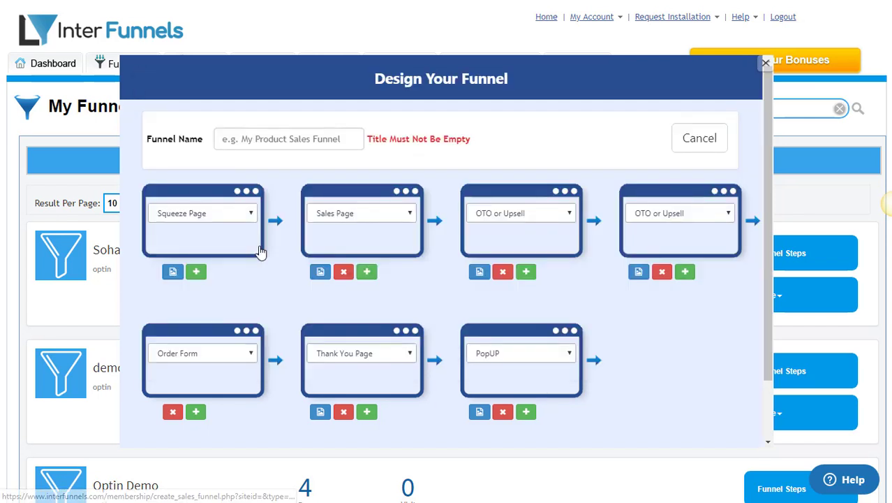
Give both upsells OTO-MODERN2, the thank-you page thankyou1, and the popup POPUP1.
click(479, 271)
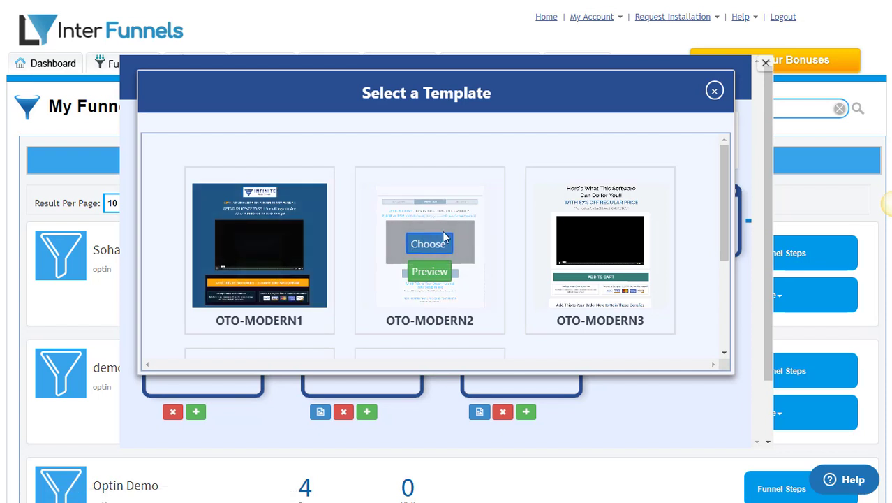
click(444, 239)
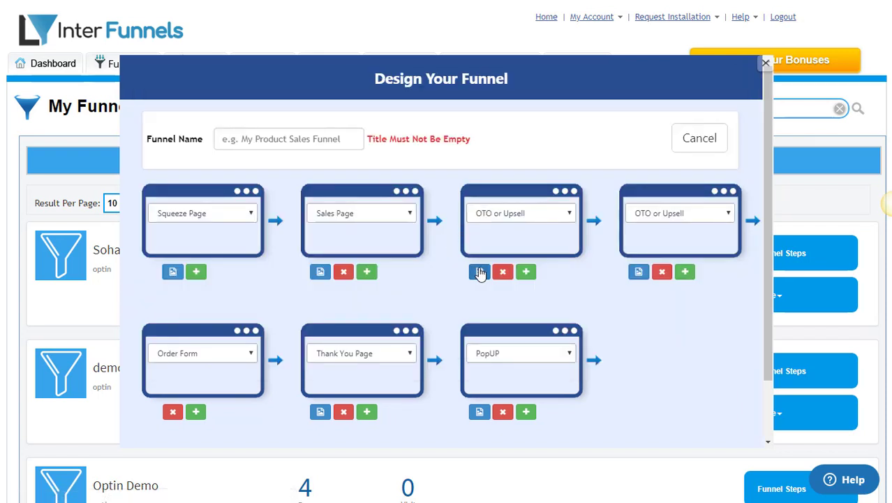
click(480, 272)
click(417, 243)
click(322, 412)
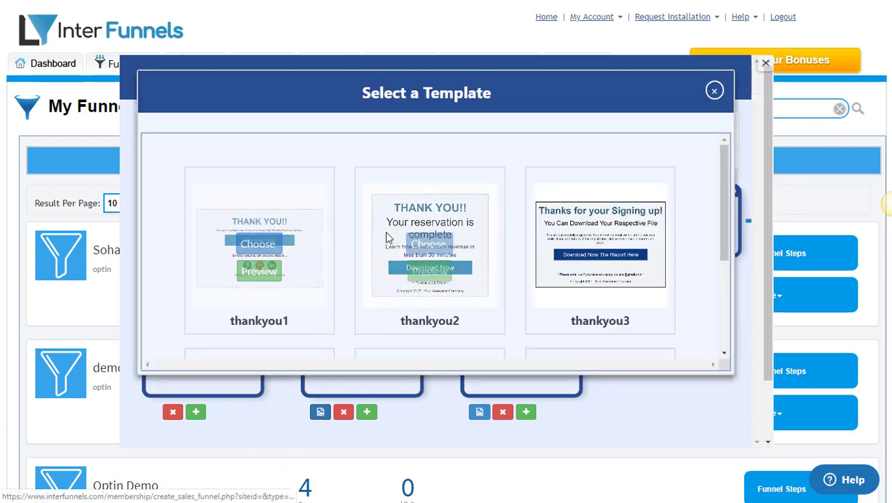
click(256, 244)
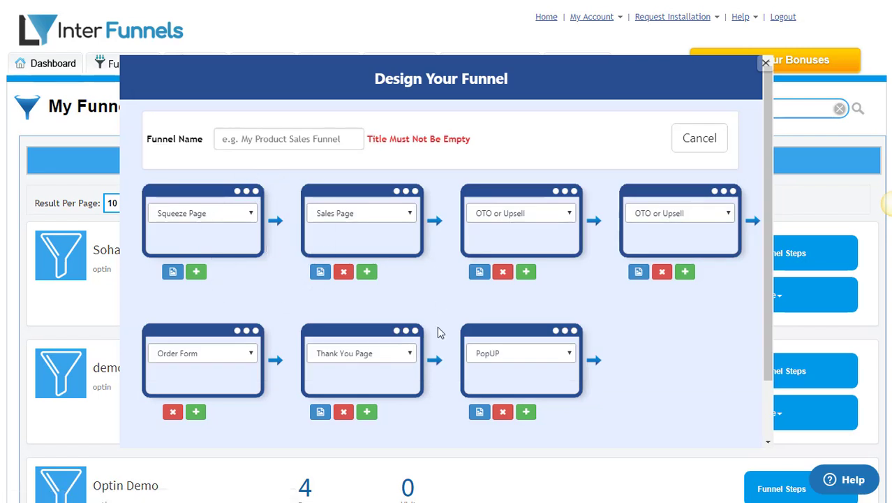
click(479, 412)
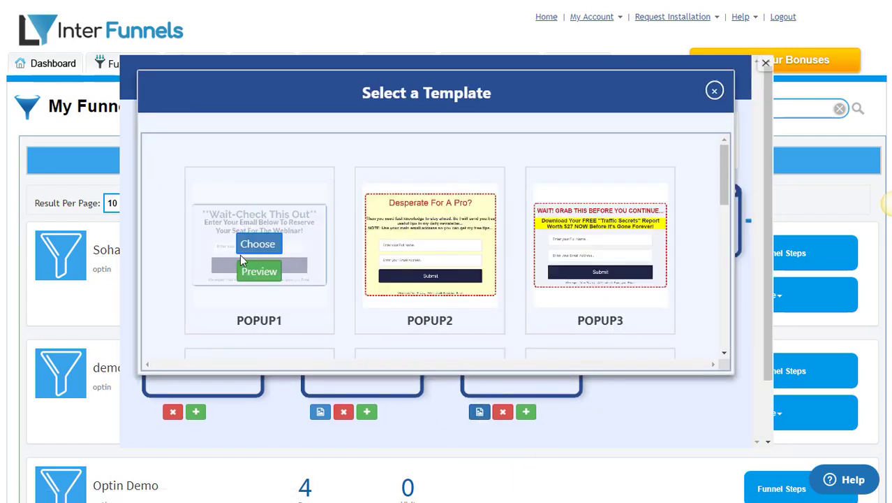
click(258, 243)
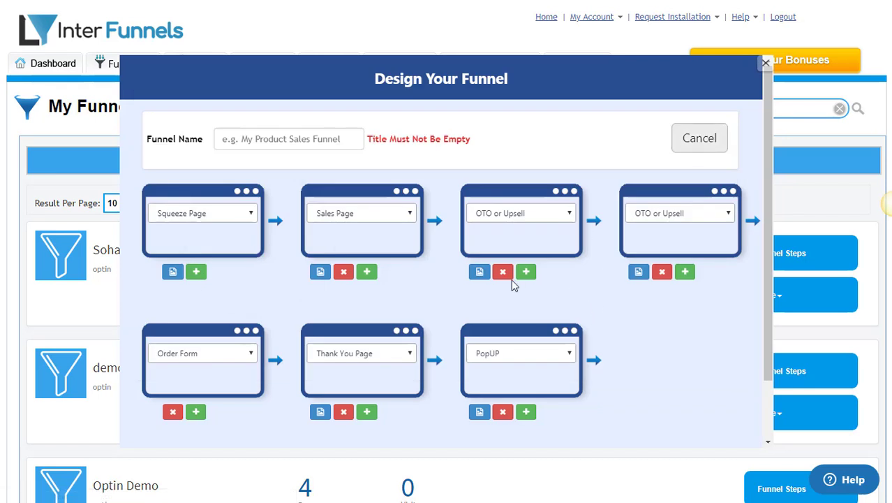
Name the funnel 'demo sales funnel', create it, and go back to My Funnels.
click(266, 146)
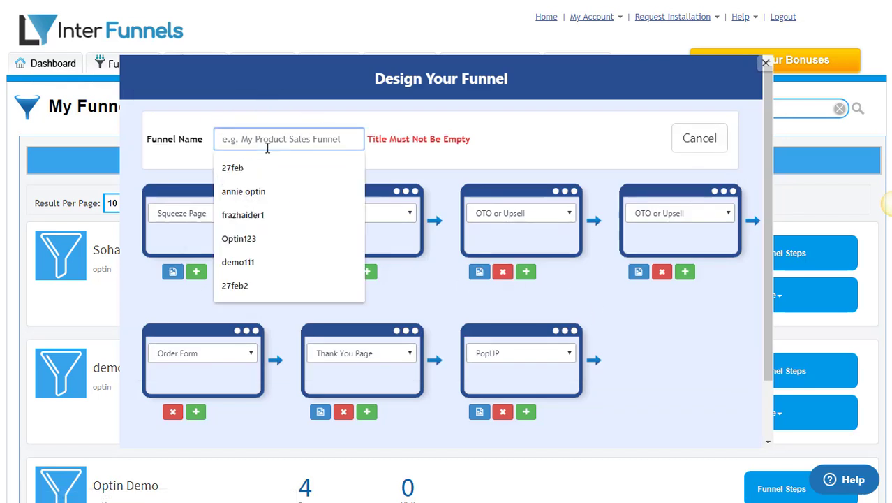
text(demo sales funnel)
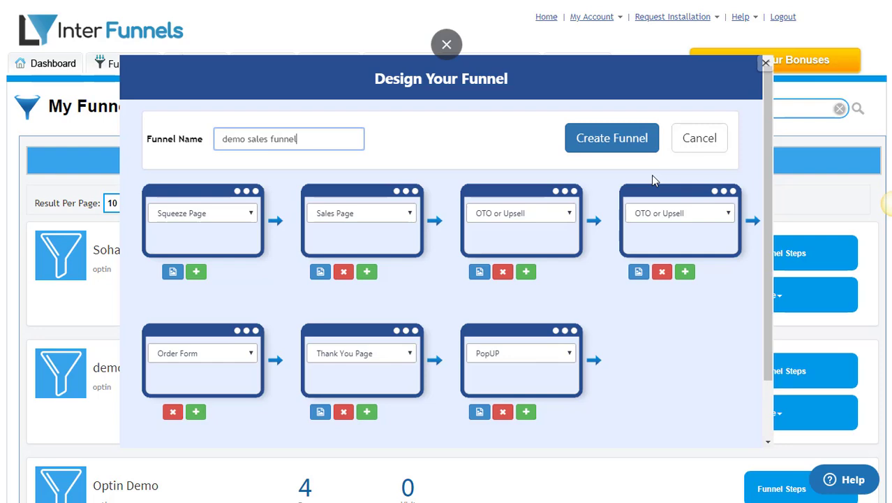
click(617, 140)
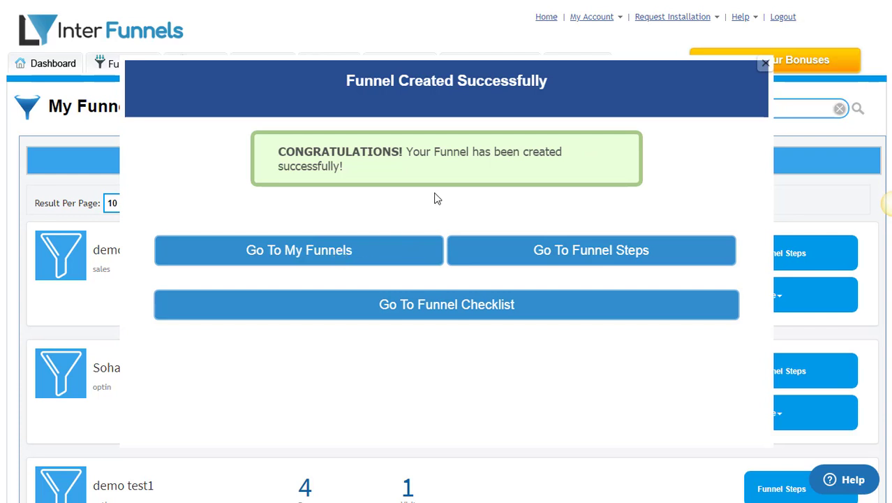
click(312, 258)
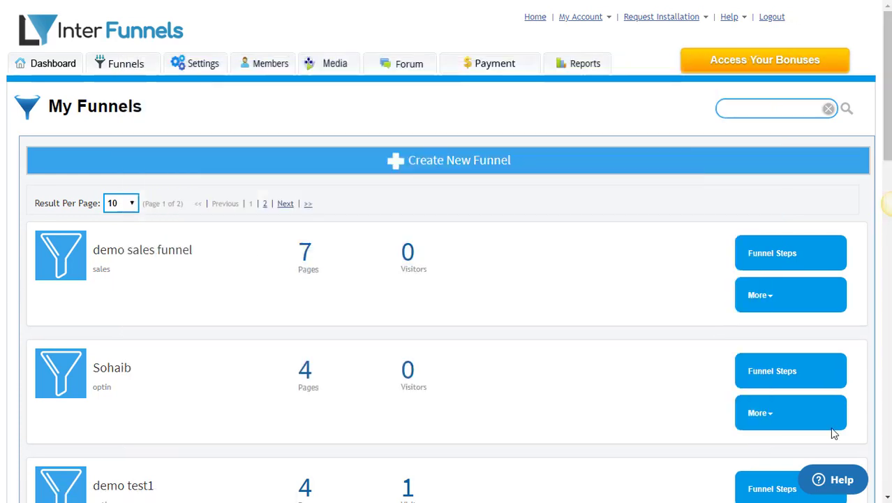
Open the demo sales funnel's Funnel Settings and select PayPal as the payment method.
click(761, 295)
scroll(754, 293, down, 1)
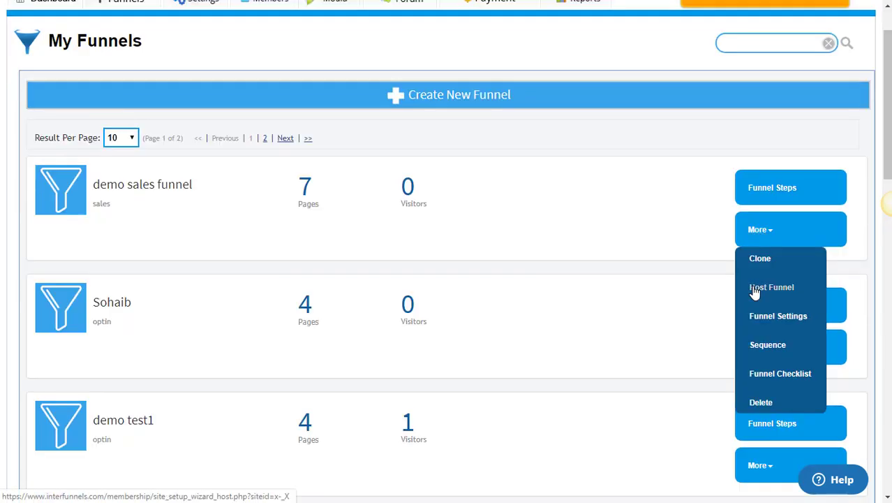
click(769, 327)
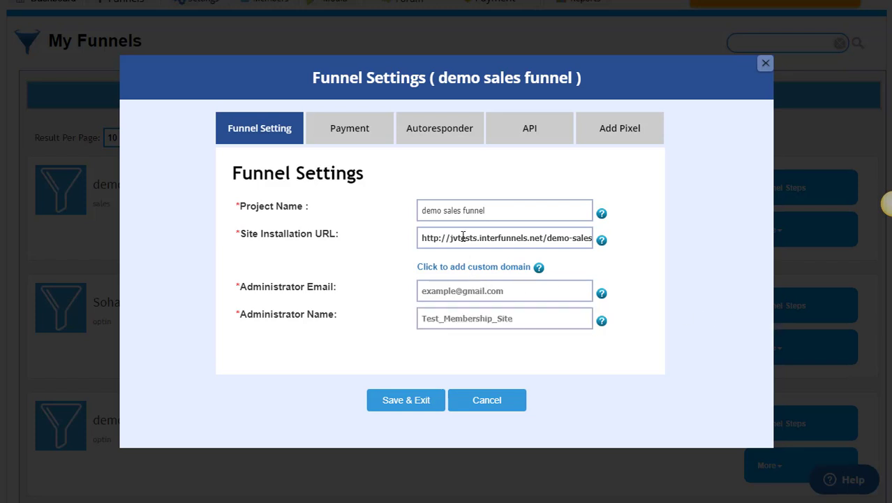
click(347, 129)
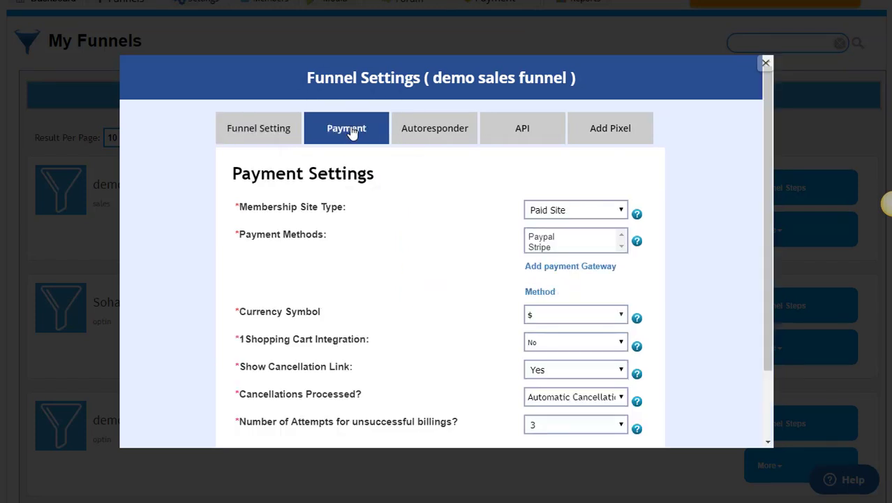
scroll(478, 265, down, 2)
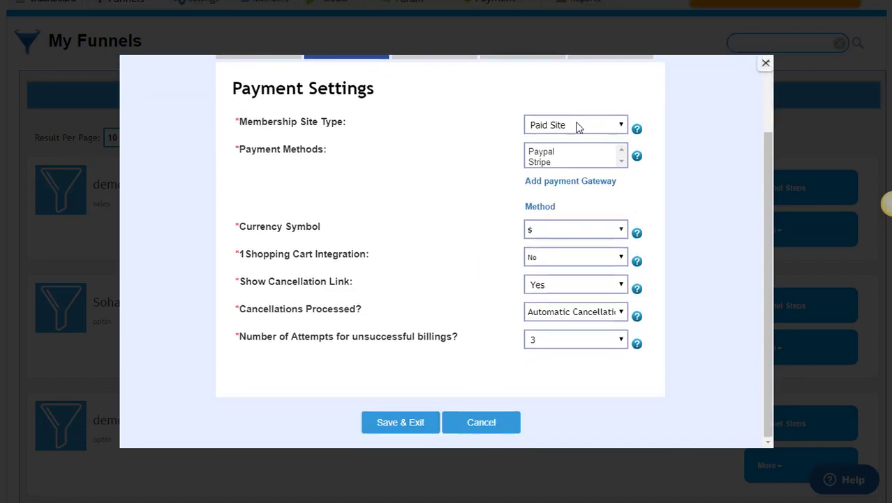
click(556, 156)
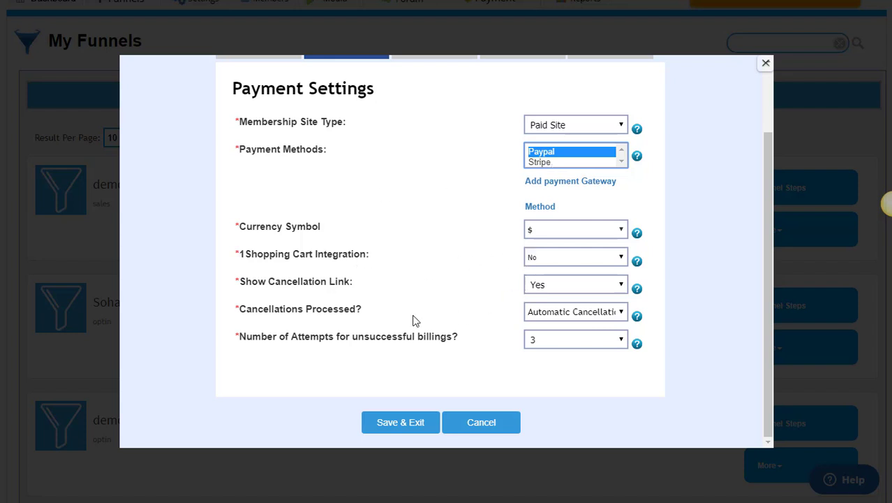
scroll(413, 320, up, 3)
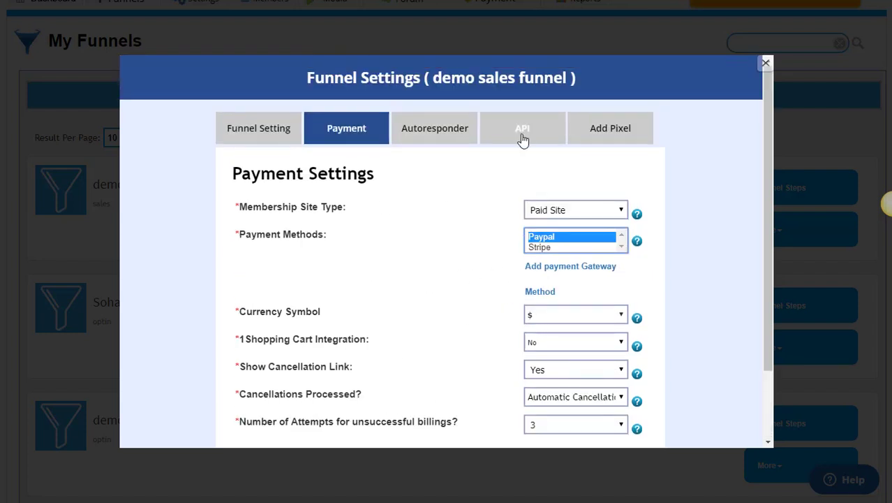
click(432, 139)
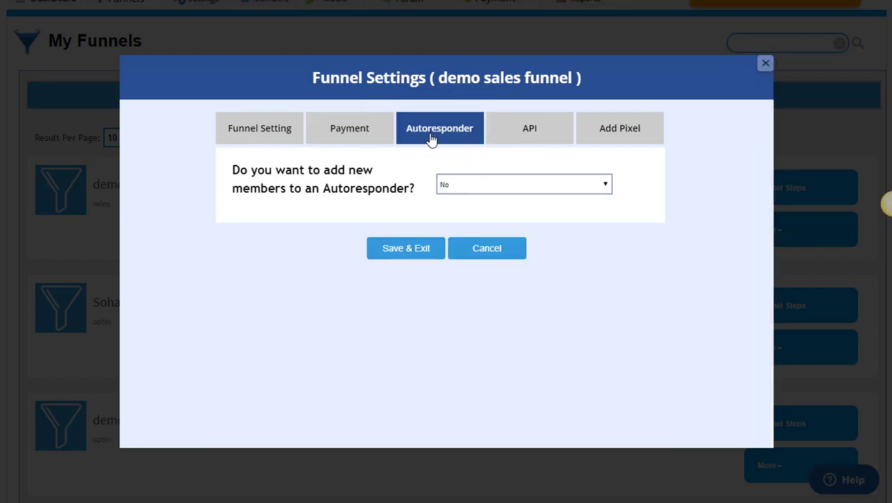
Set adding new members to an autoresponder to Yes, with Getresponse as the service.
click(461, 184)
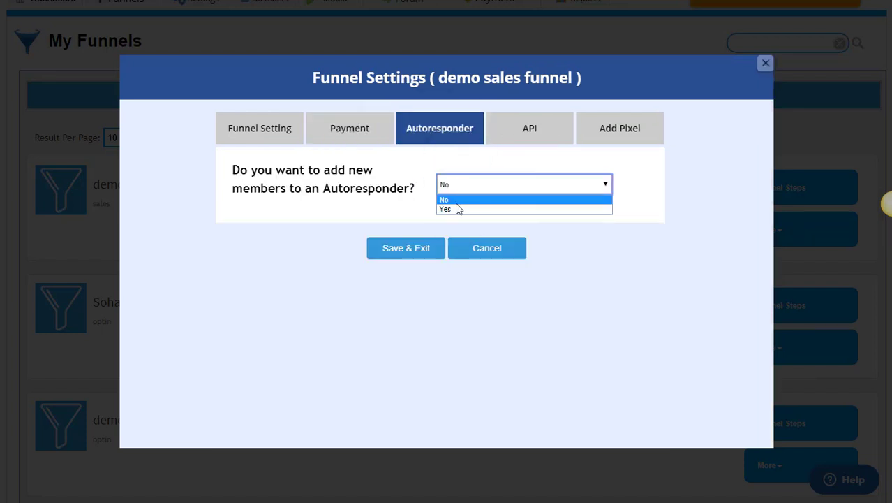
click(456, 212)
click(478, 233)
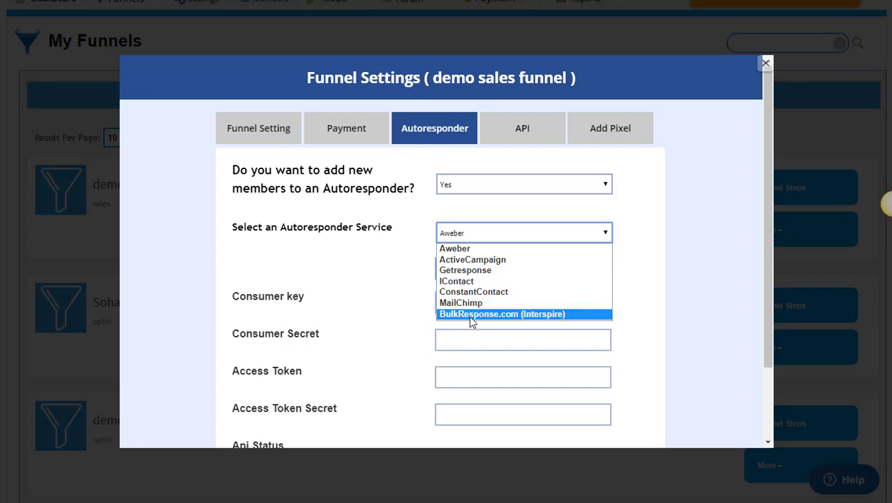
click(506, 232)
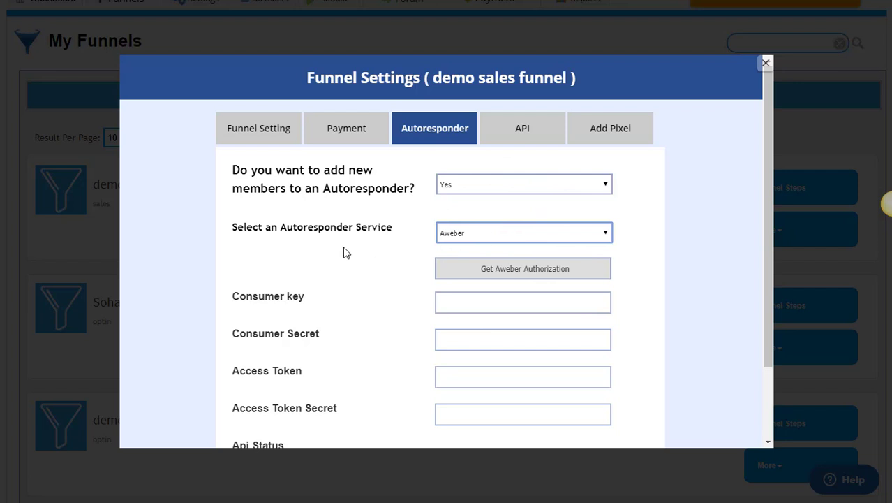
click(443, 302)
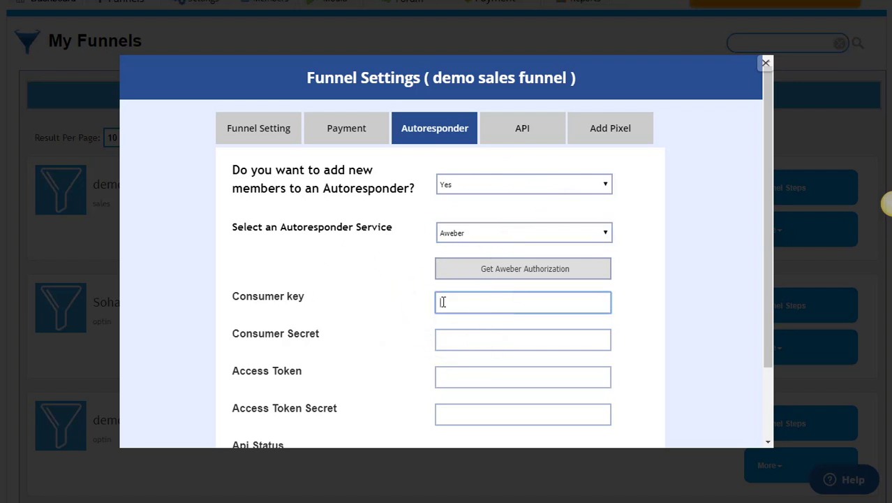
scroll(442, 299, down, 1)
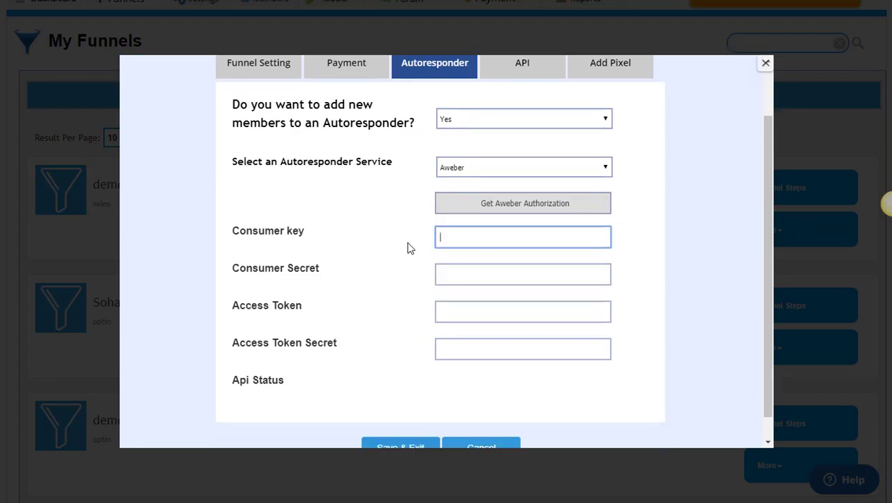
click(486, 174)
click(479, 205)
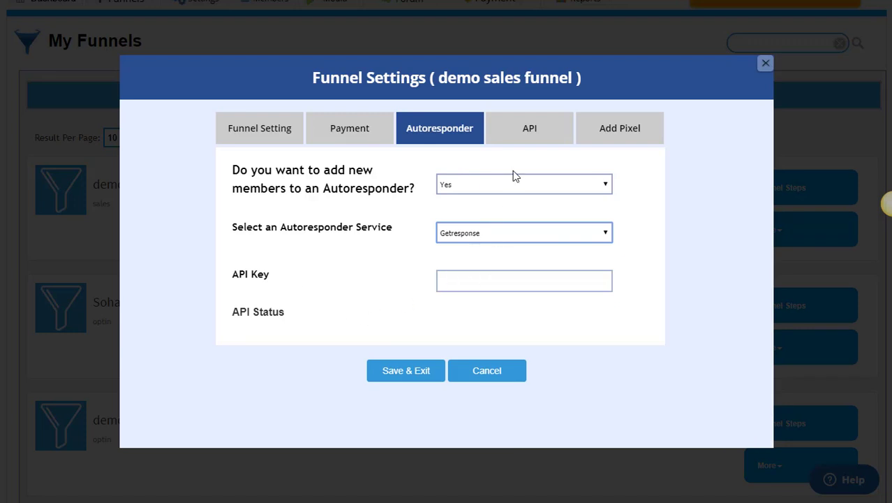
Look over the Pixel 1 name and code fields, then save and exit the funnel settings.
click(635, 138)
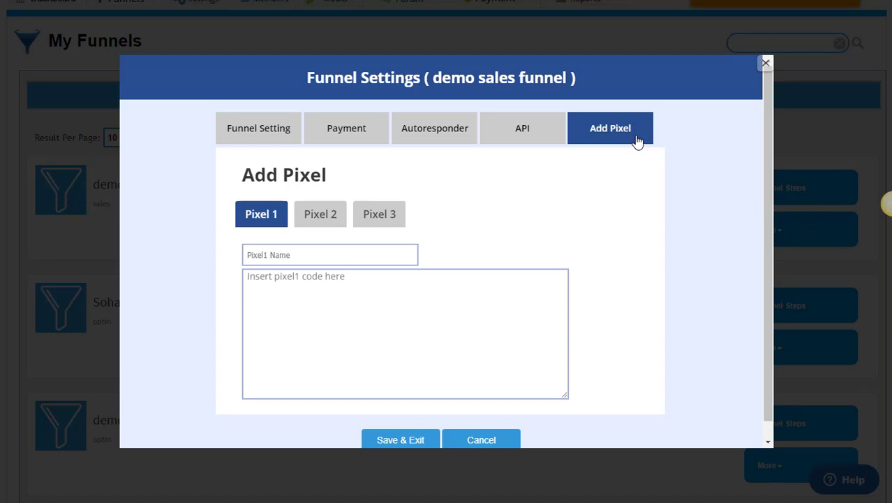
click(321, 258)
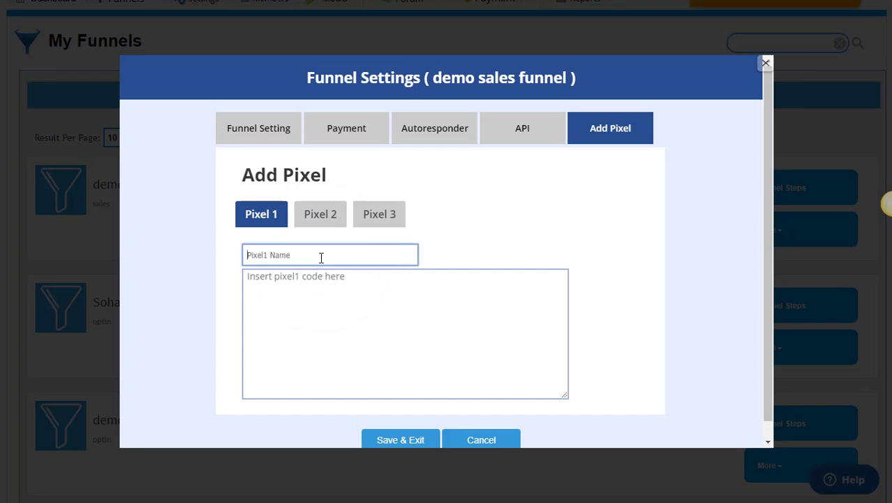
click(321, 291)
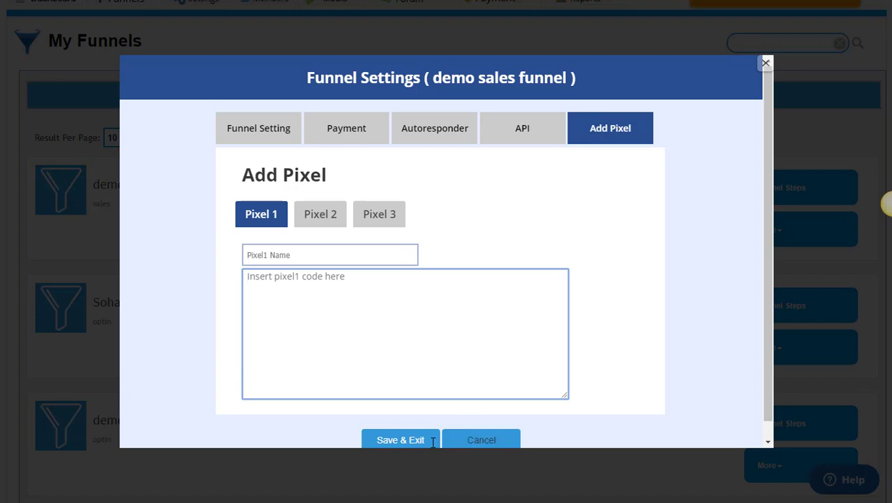
click(402, 439)
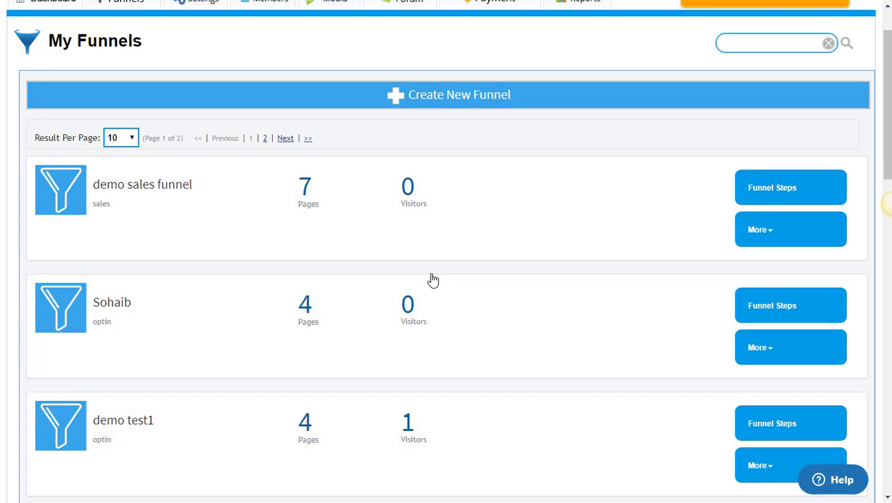
Open the demo sales funnel's page list and load its squeeze page in the editor.
click(762, 187)
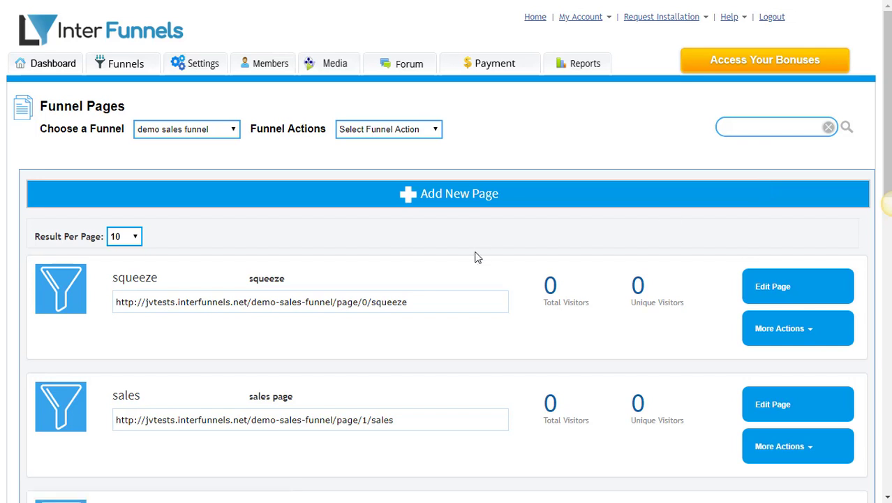
scroll(475, 258, down, 1)
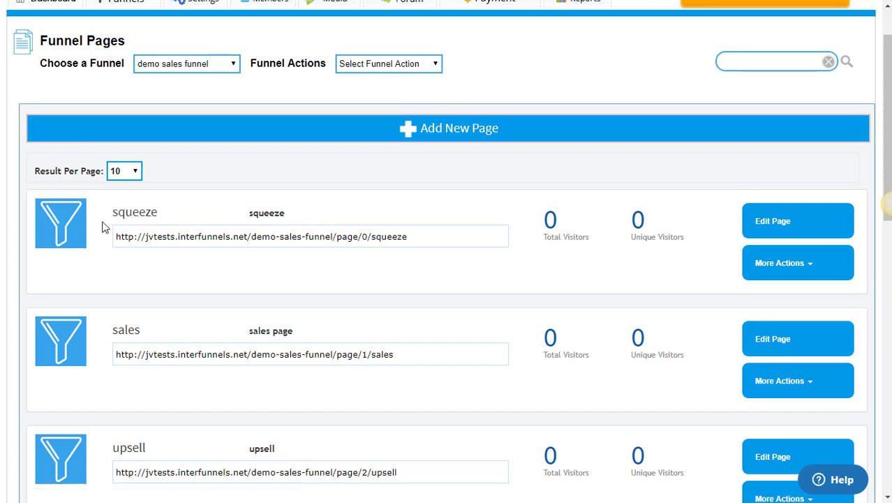
scroll(103, 227, down, 1)
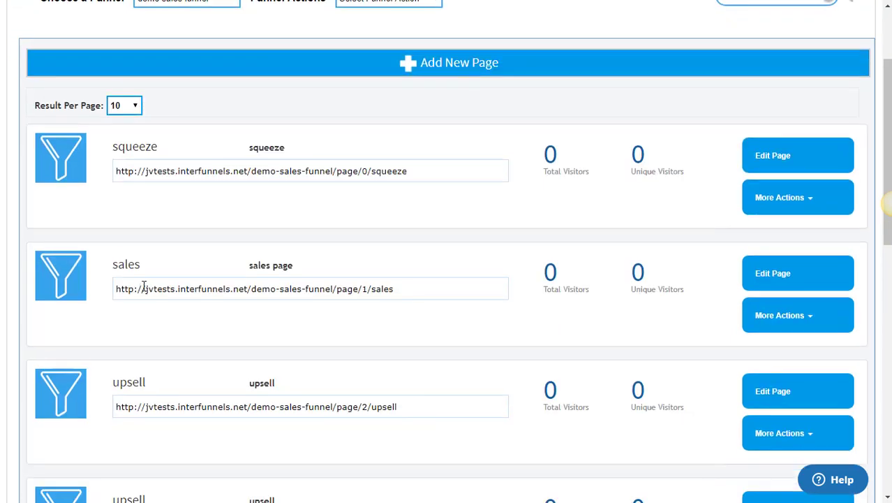
scroll(134, 376, down, 1)
scroll(133, 375, up, 3)
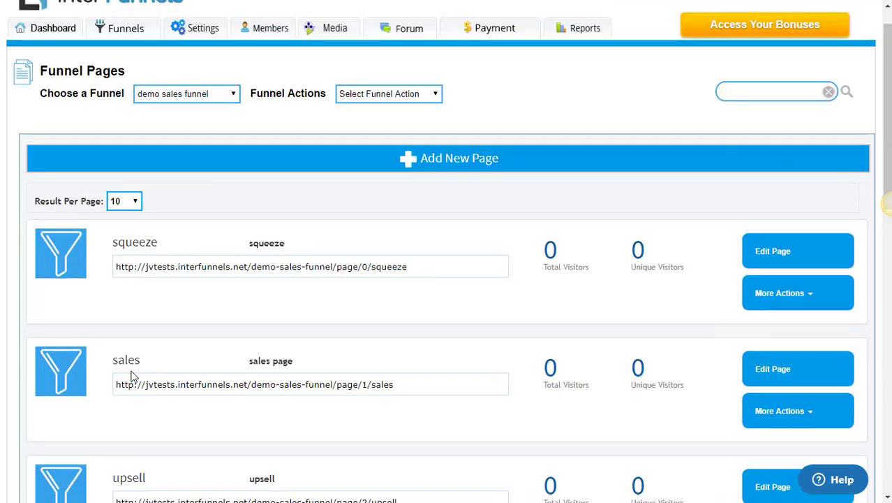
scroll(860, 179, down, 2)
click(781, 199)
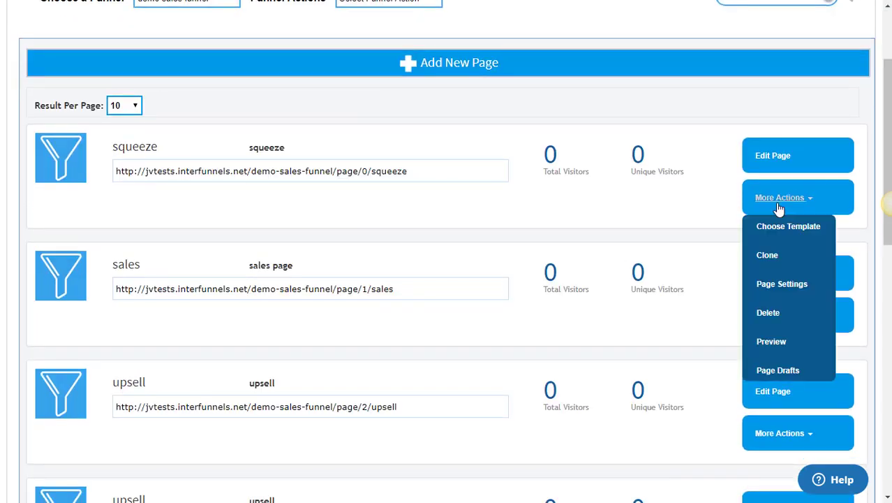
click(784, 153)
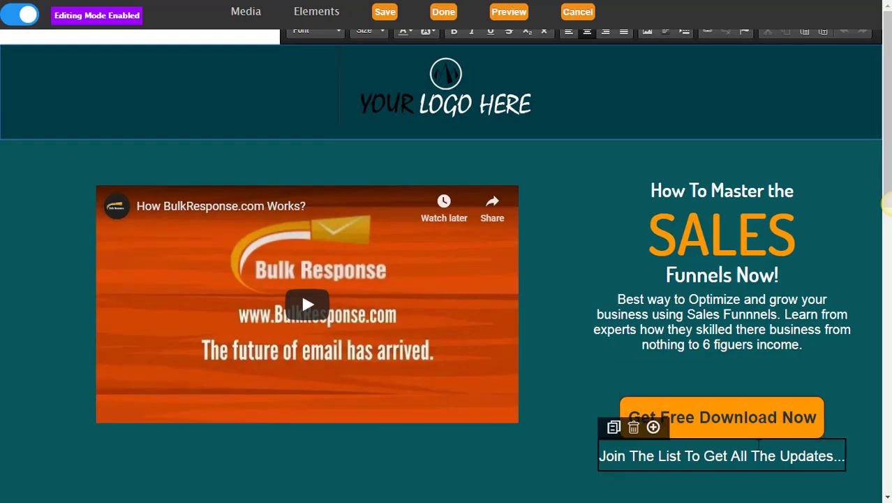
Link the Get Free Download Now button to the next funnel step.
scroll(719, 413, down, 1)
scroll(719, 413, down, 1)
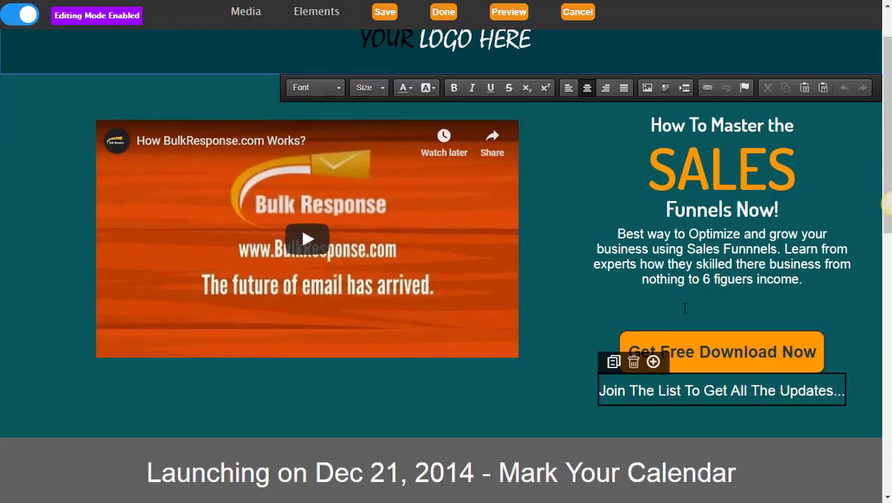
click(634, 307)
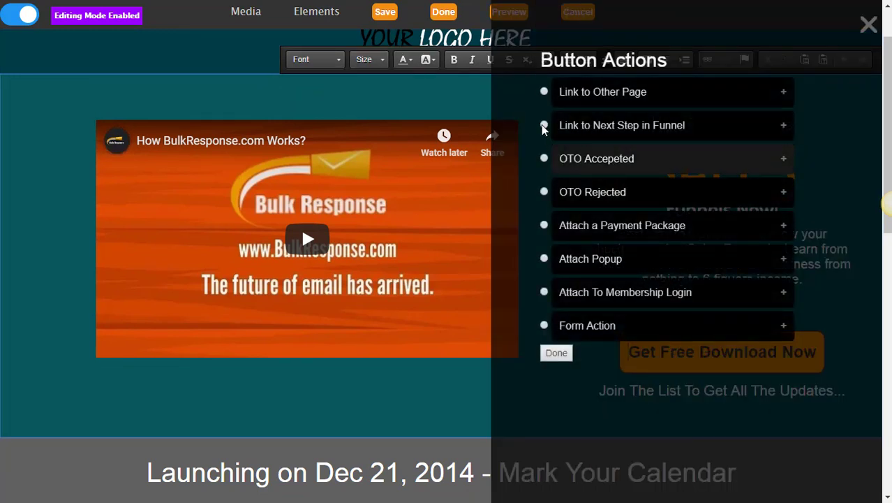
click(545, 126)
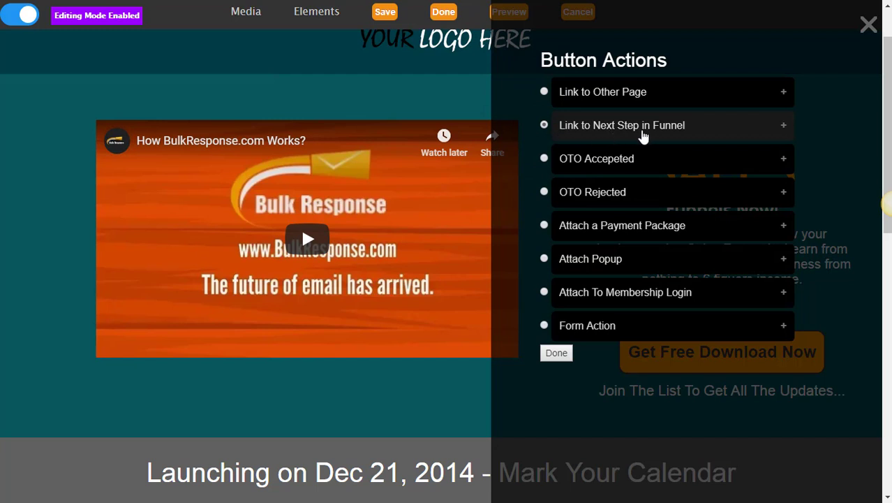
click(556, 354)
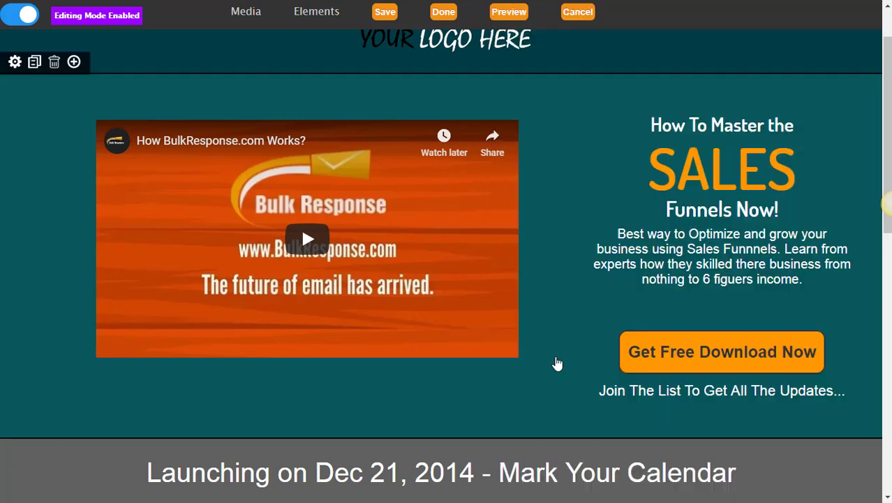
Save the squeeze page and return to the Funnel Pages list.
click(389, 16)
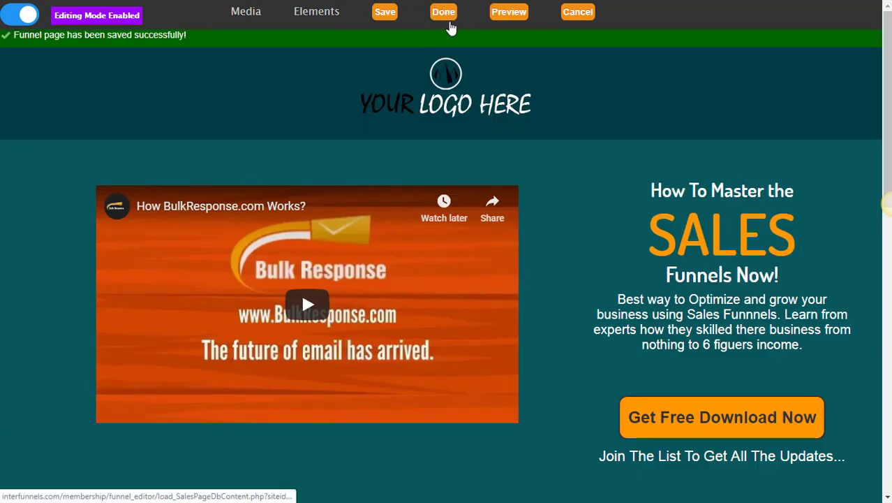
click(450, 27)
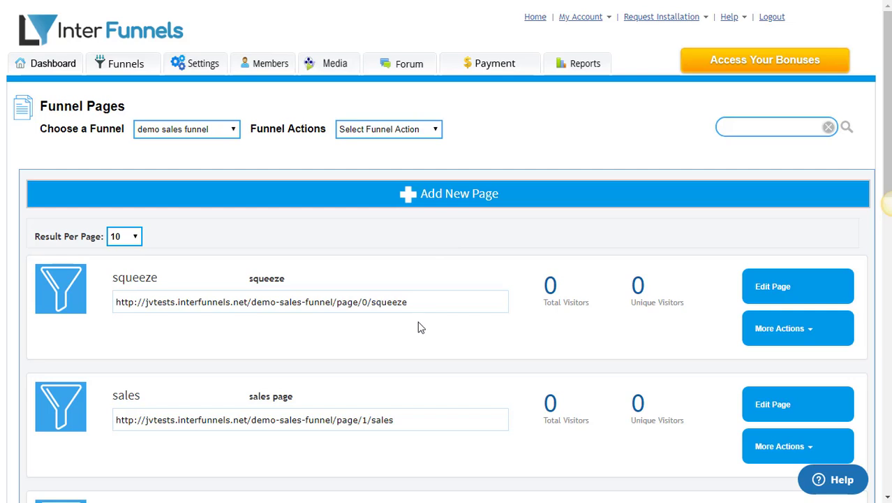
scroll(421, 326, down, 2)
Open the sales page, link Join Our Community to the next funnel step, save, and exit.
click(779, 277)
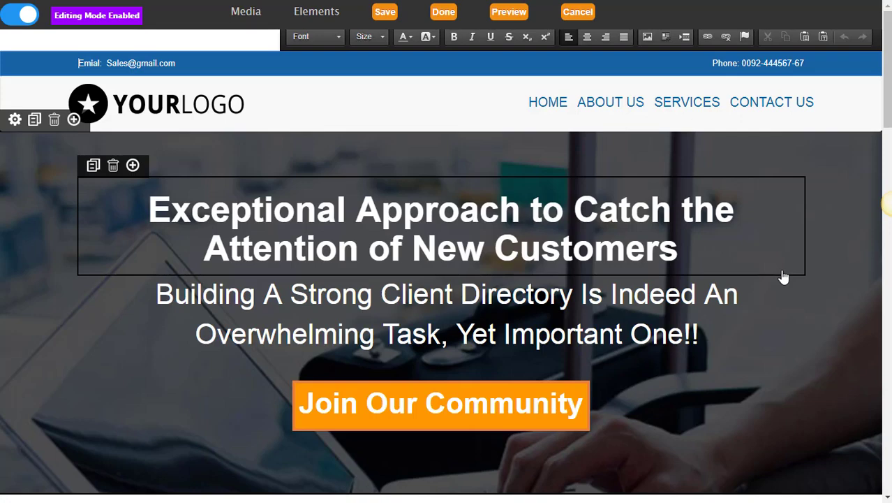
scroll(447, 289, down, 2)
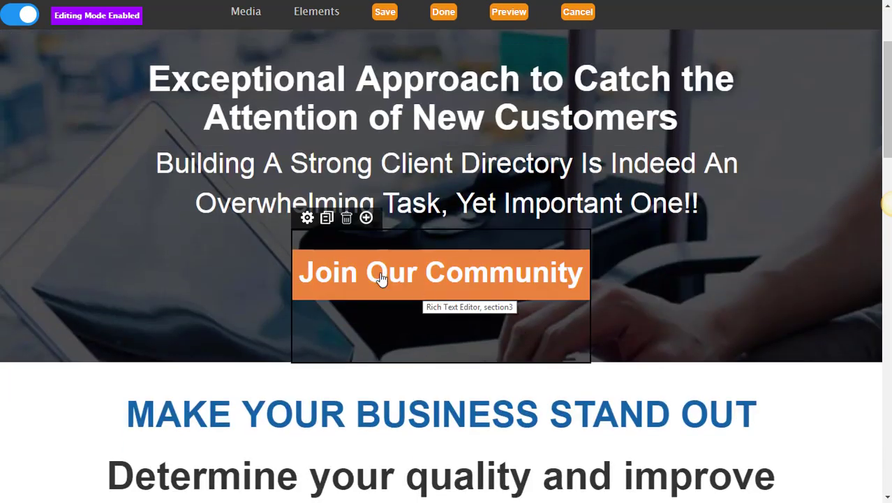
click(307, 243)
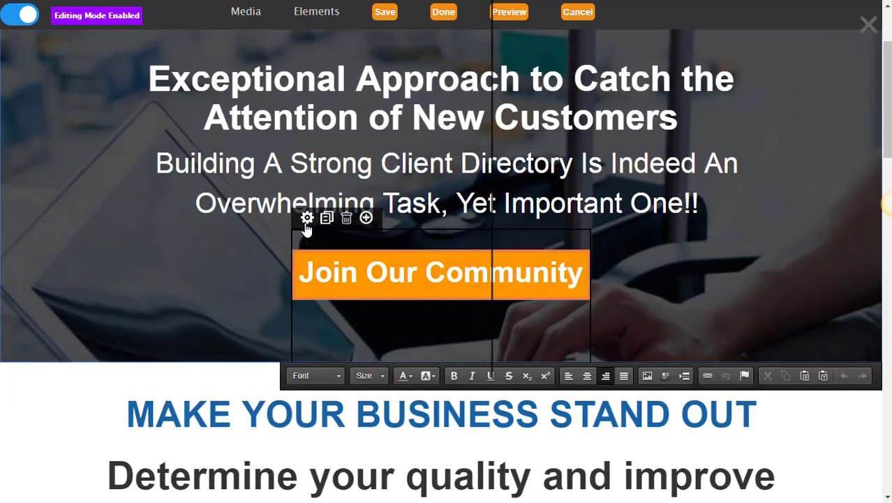
click(307, 219)
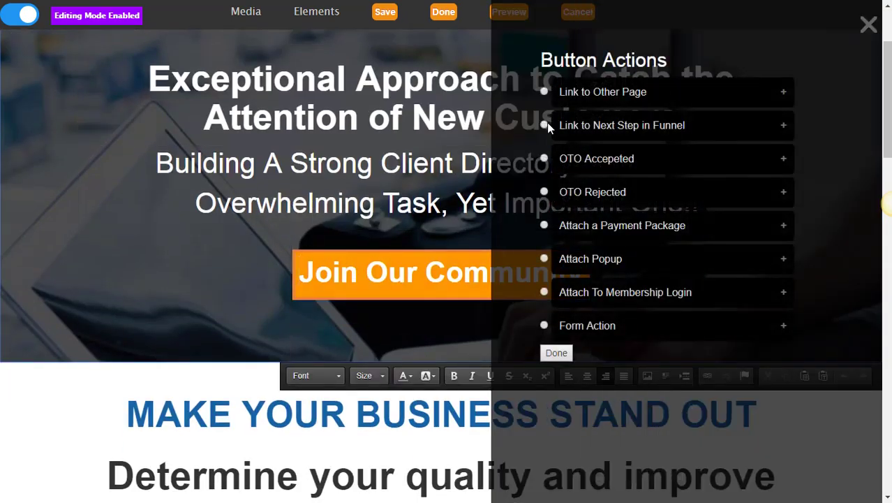
click(546, 124)
click(551, 357)
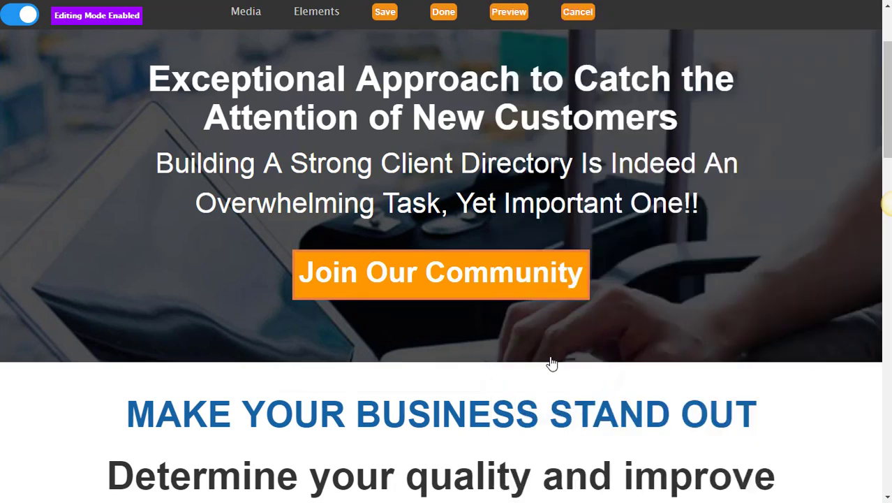
click(386, 13)
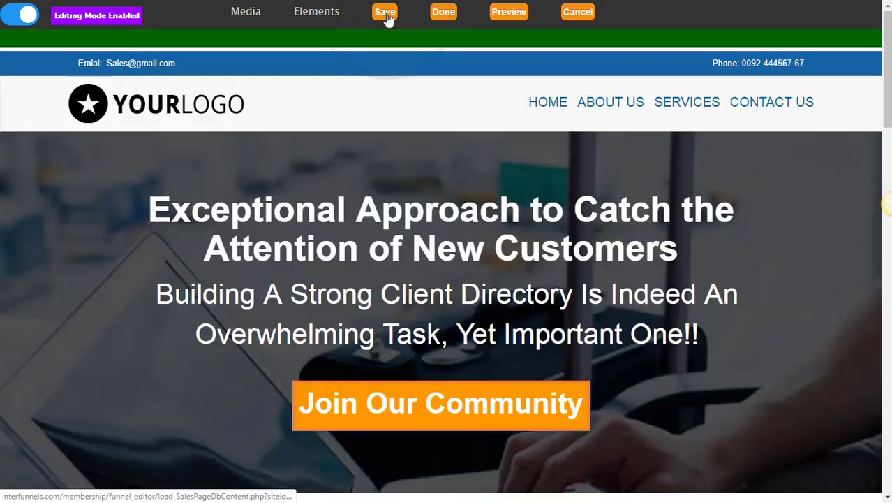
click(446, 22)
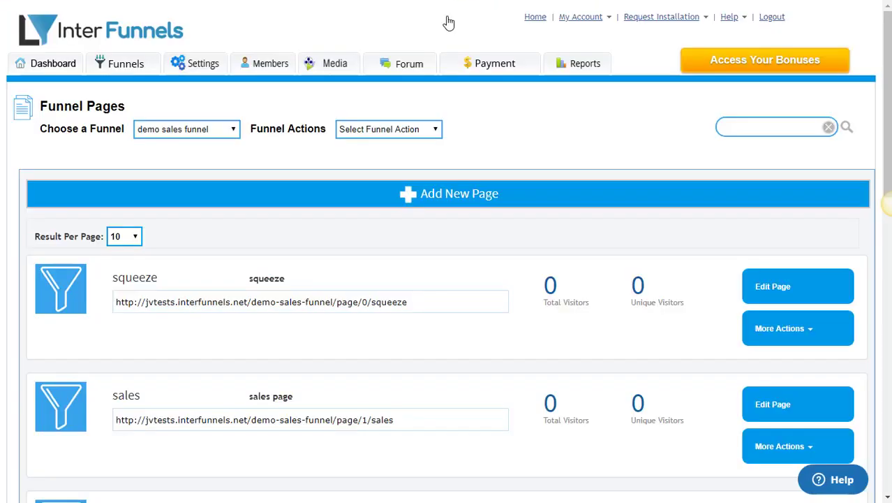
Open Upsell Settings from the upsell row's More Actions and advance to the second upsell.
scroll(448, 301, down, 4)
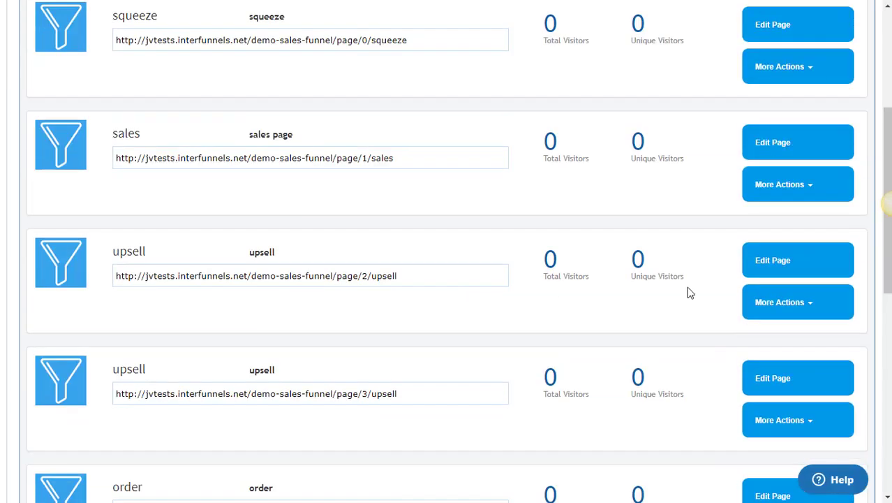
scroll(701, 290, down, 1)
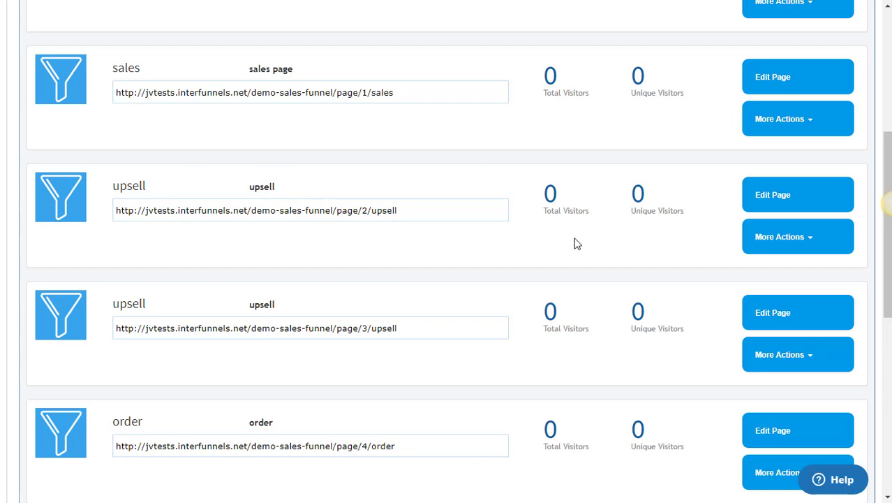
click(781, 238)
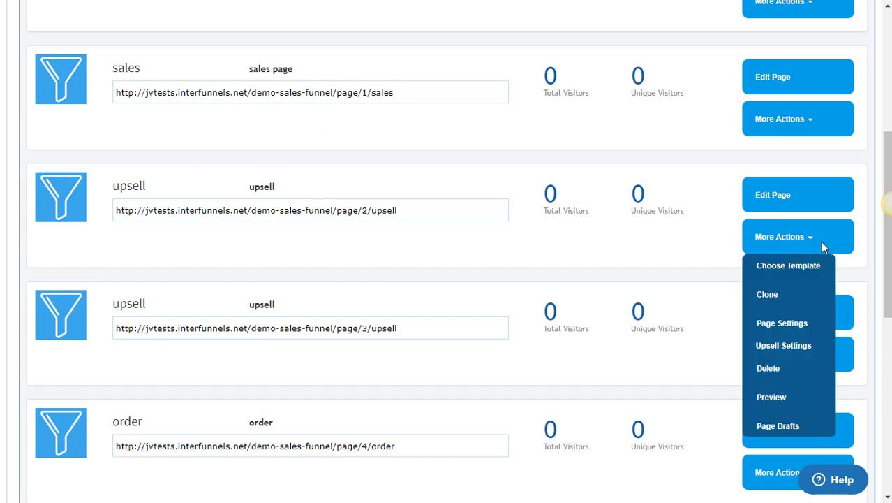
click(773, 345)
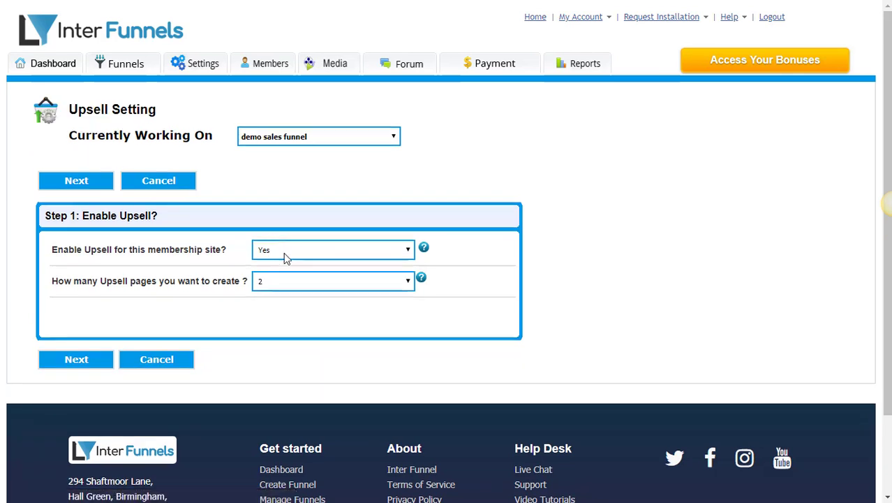
click(78, 357)
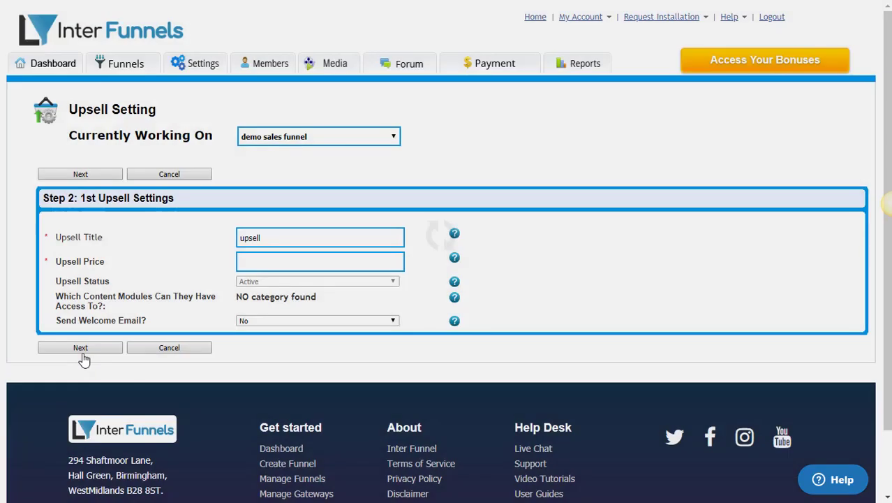
click(273, 265)
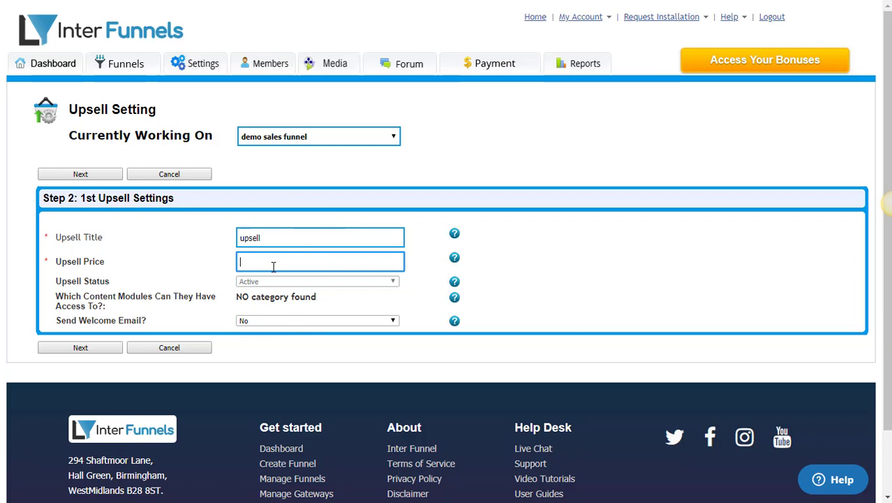
click(93, 349)
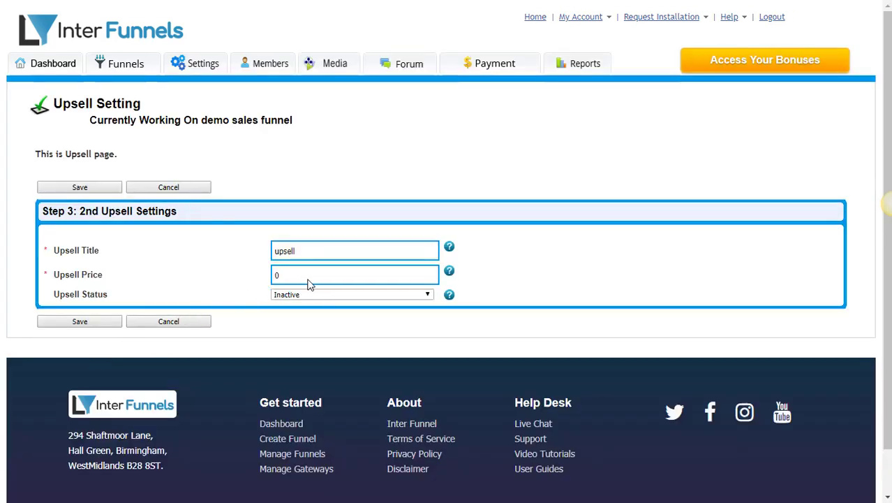
Set the second upsell's price to 15, status Active, shown when they click YES.
double_click(308, 279)
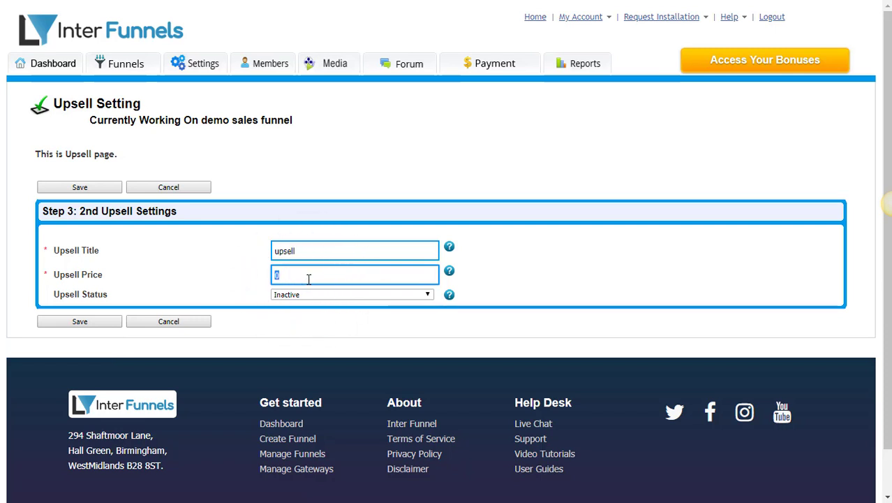
text(15)
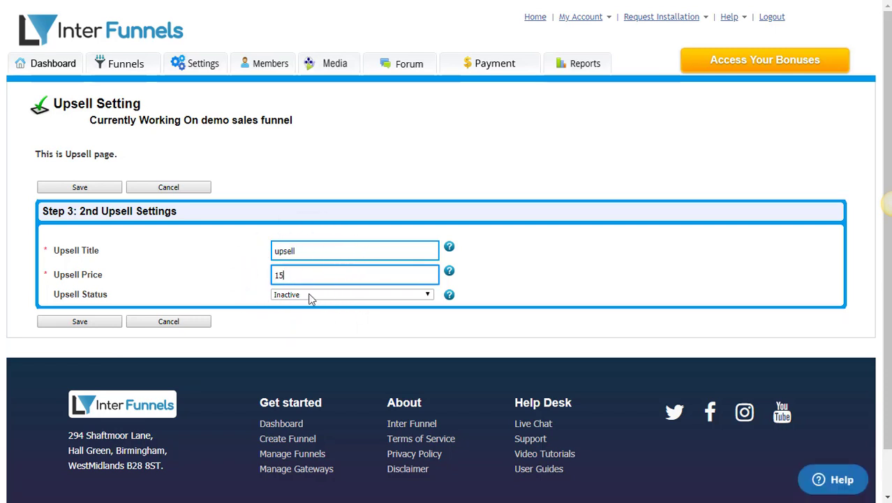
click(309, 299)
click(307, 306)
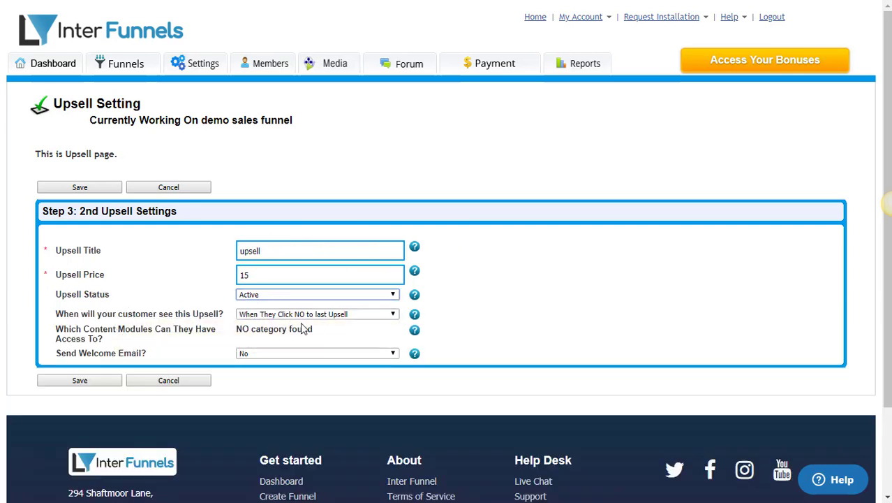
click(306, 316)
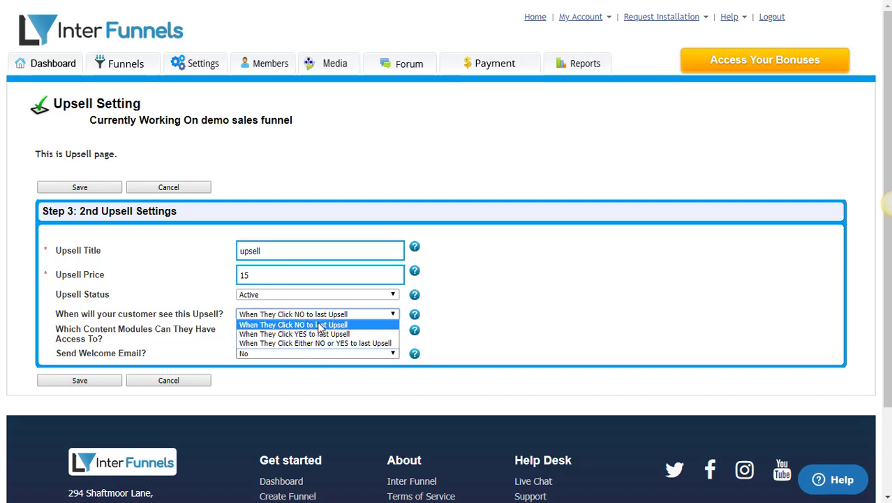
click(319, 325)
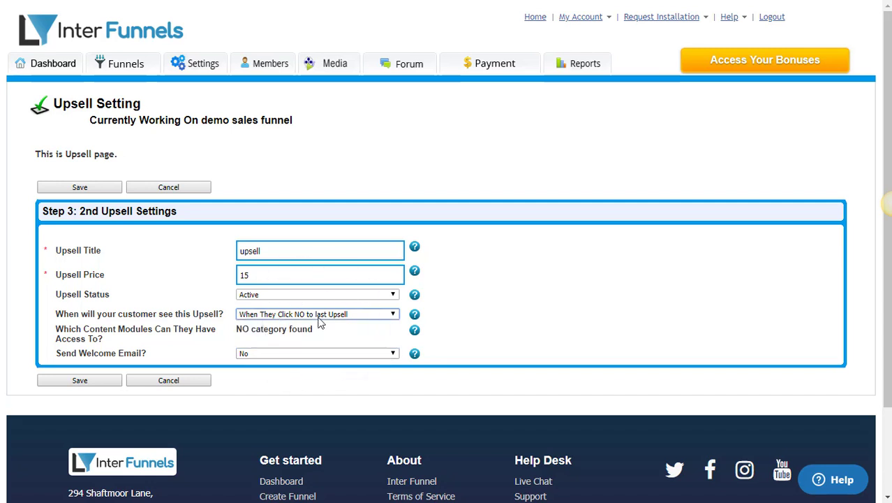
click(316, 314)
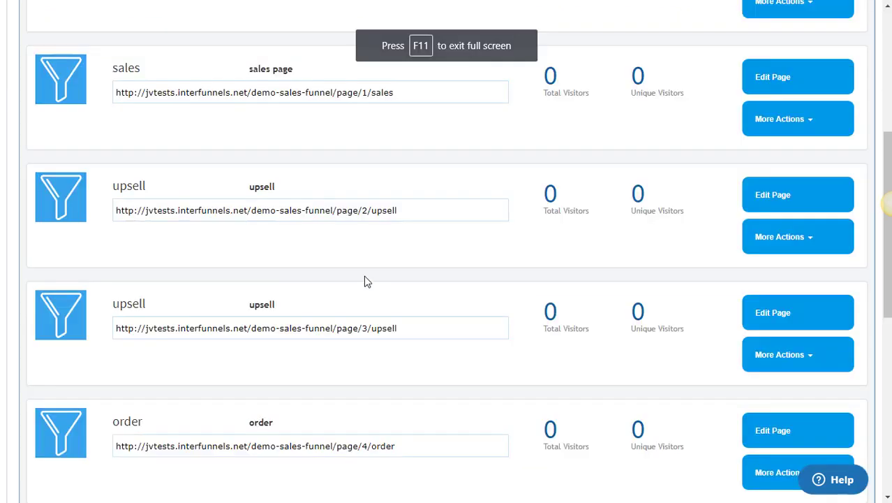
Launch the Order Form Builder from the order page's More Actions menu.
scroll(365, 283, down, 1)
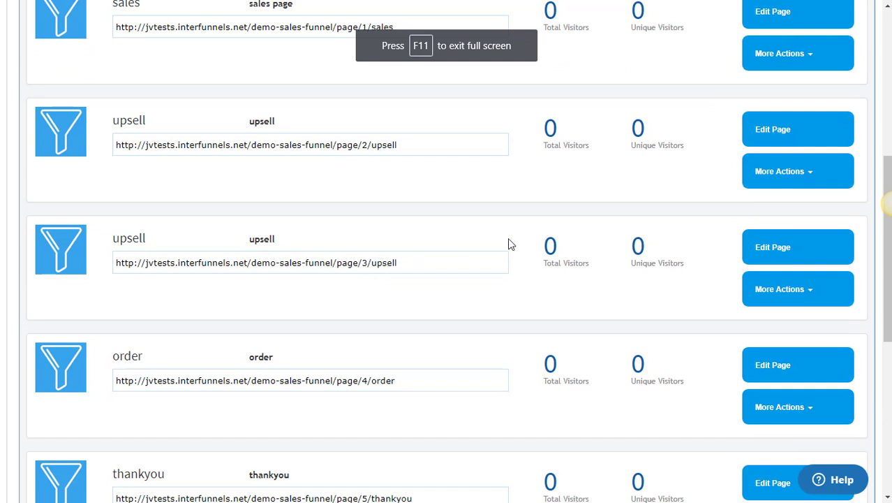
scroll(508, 241, down, 1)
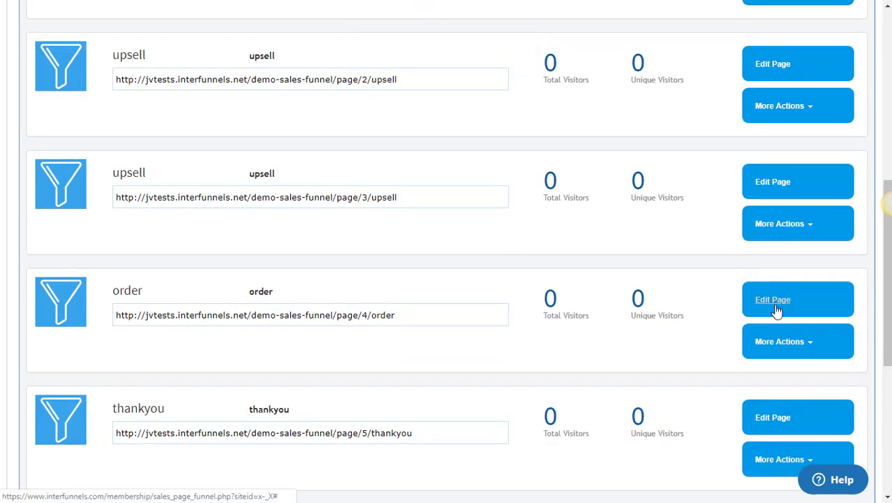
click(777, 338)
scroll(777, 338, down, 1)
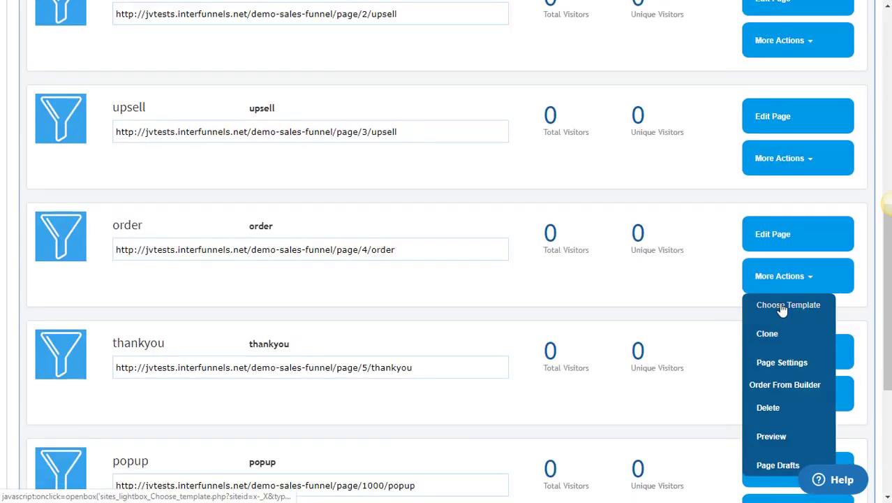
click(786, 384)
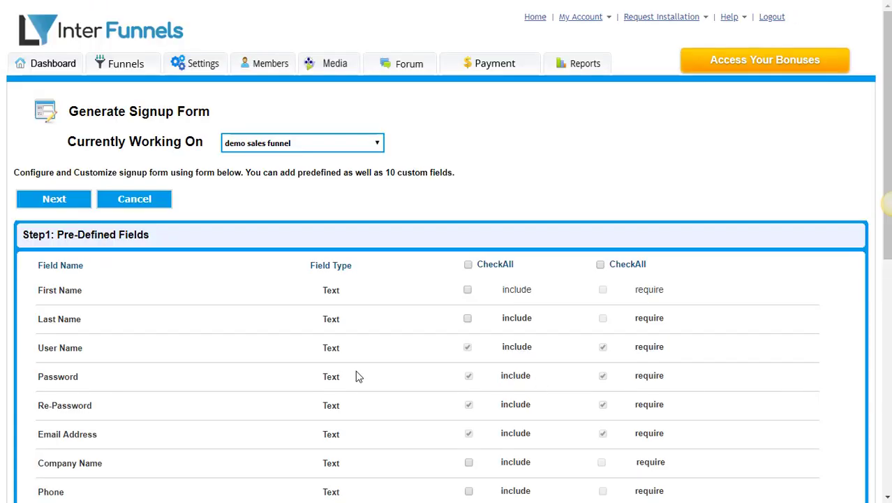
Include First Name and Last Name in the signup form and proceed to custom fields.
scroll(481, 272, down, 1)
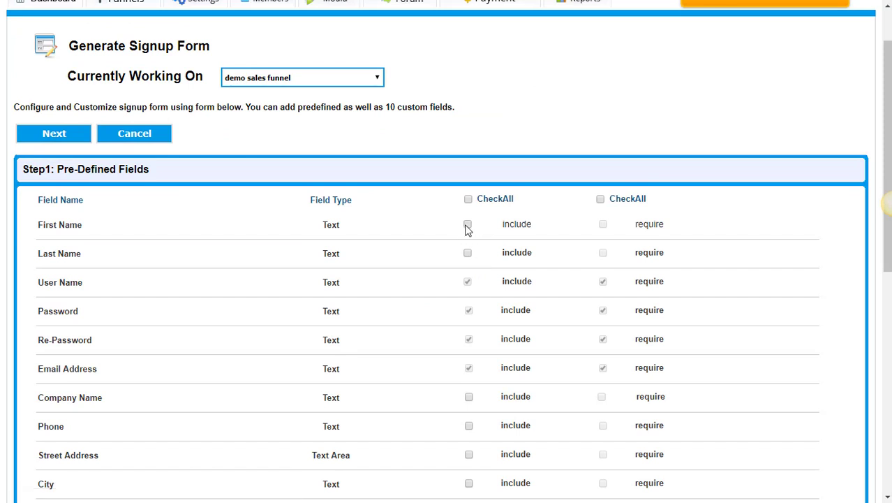
click(467, 225)
click(468, 247)
scroll(469, 246, down, 1)
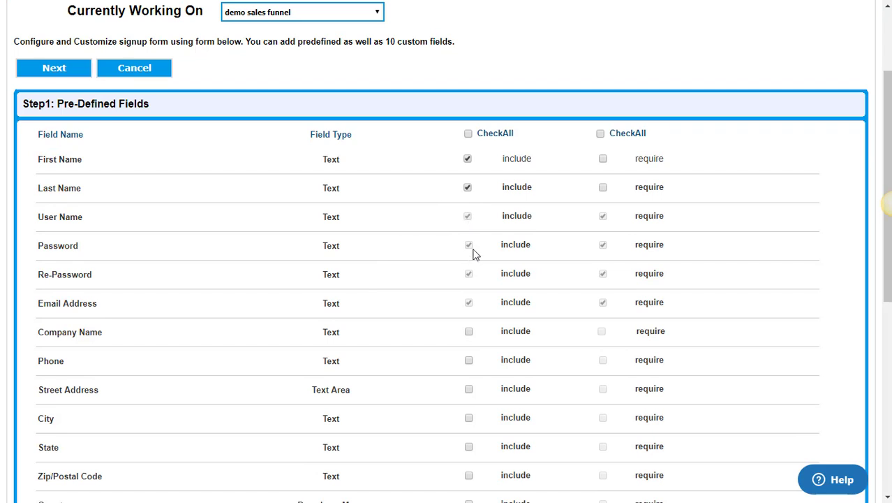
scroll(474, 254, down, 1)
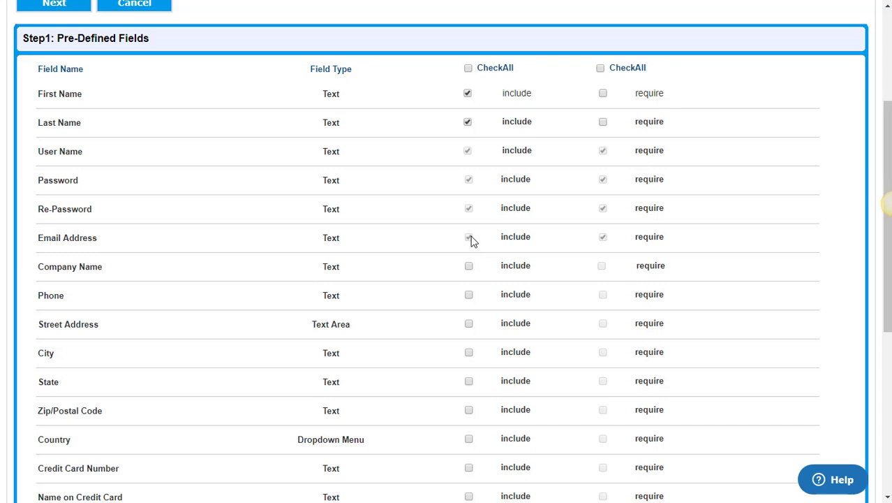
scroll(475, 243, down, 1)
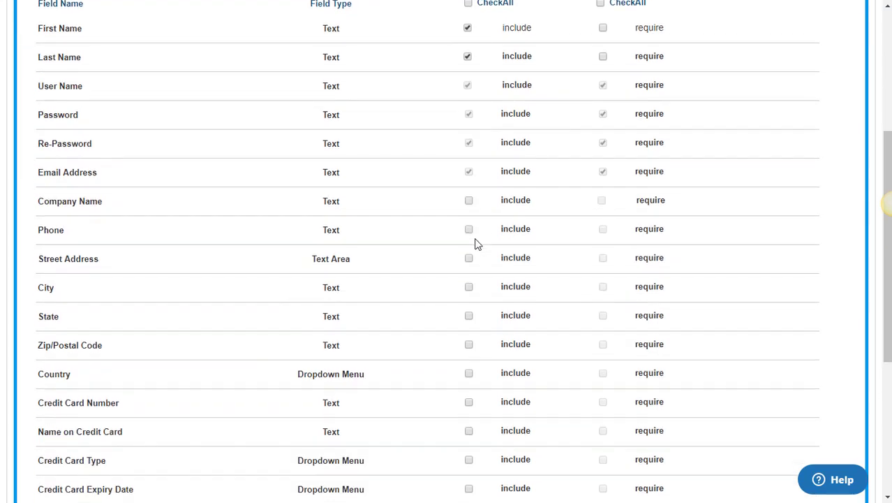
scroll(101, 265, down, 2)
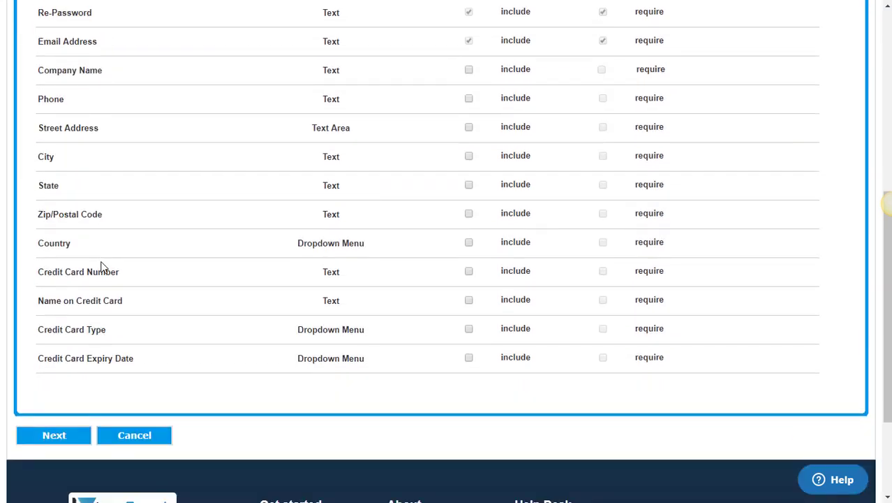
click(61, 434)
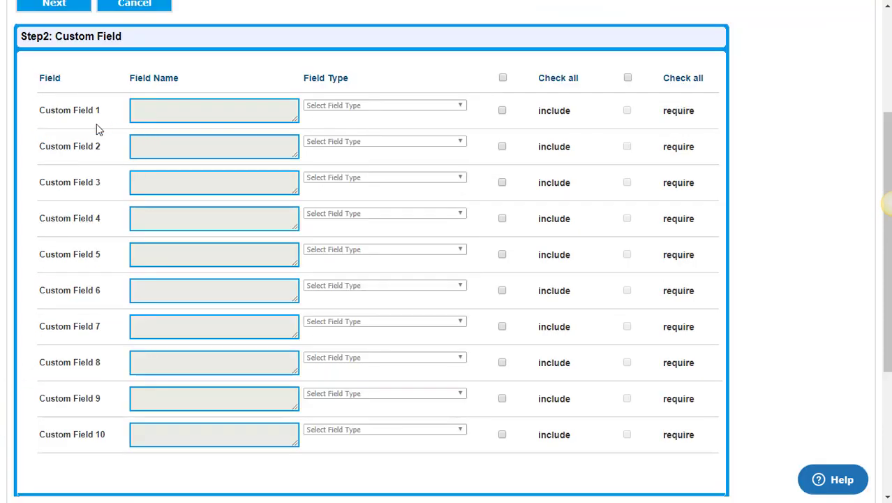
Include Custom Field 1 as a Text field named 'Age'.
scroll(97, 130, down, 1)
scroll(97, 130, up, 1)
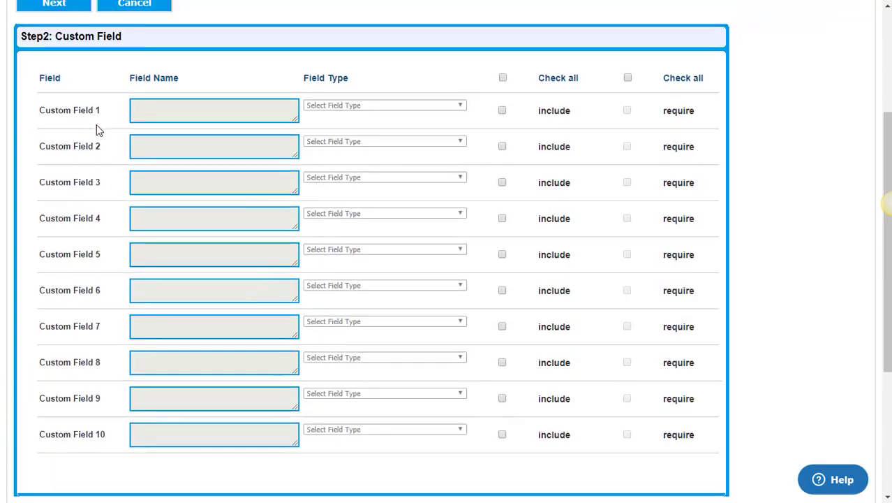
scroll(97, 130, up, 1)
scroll(97, 130, down, 1)
click(502, 110)
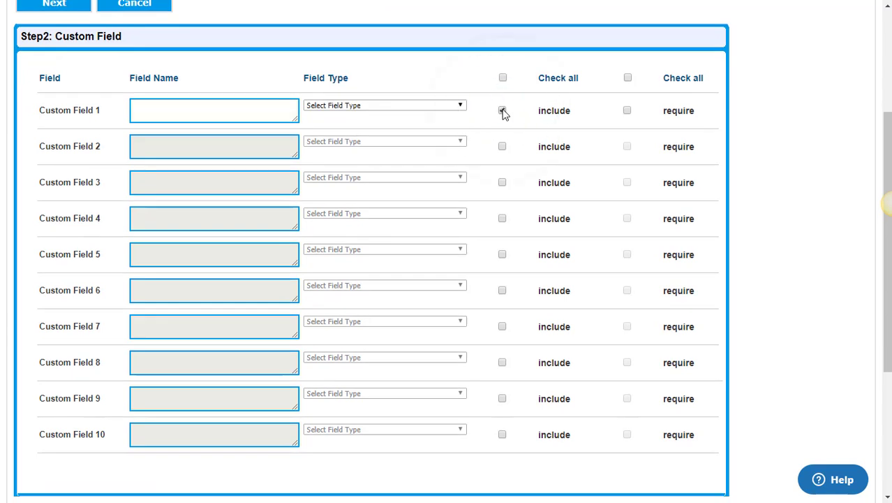
click(340, 105)
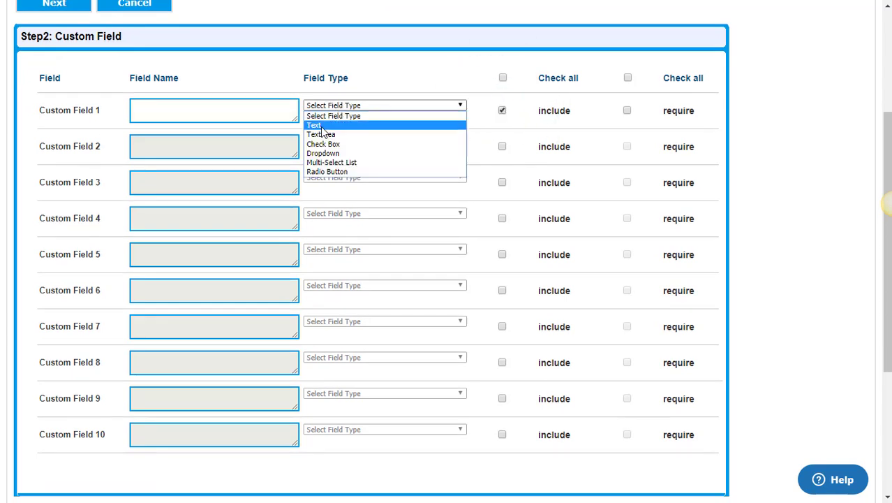
click(322, 126)
click(176, 110)
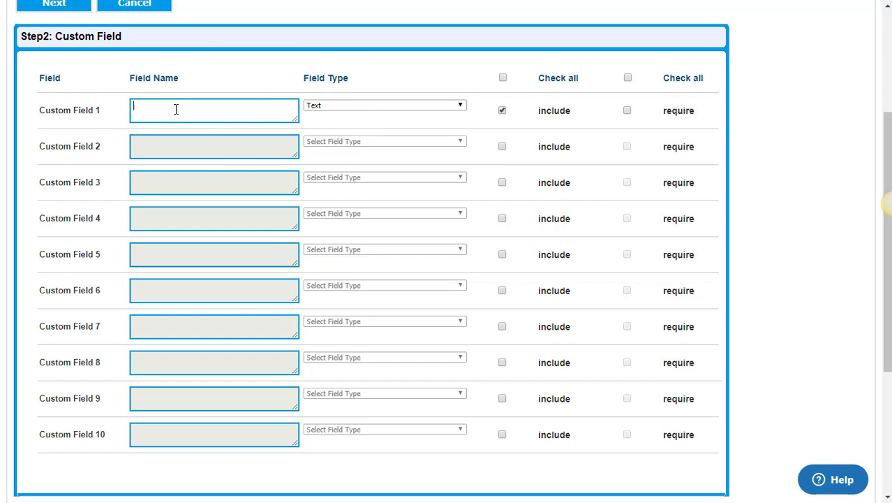
text(Age)
Include Custom Field 2 as a TextArea field named 'About You', then continue.
click(504, 146)
click(419, 142)
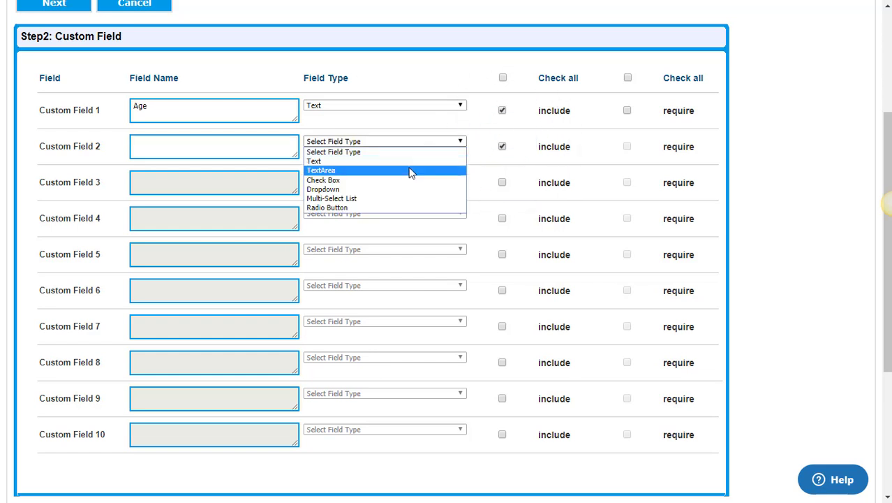
click(412, 170)
click(244, 145)
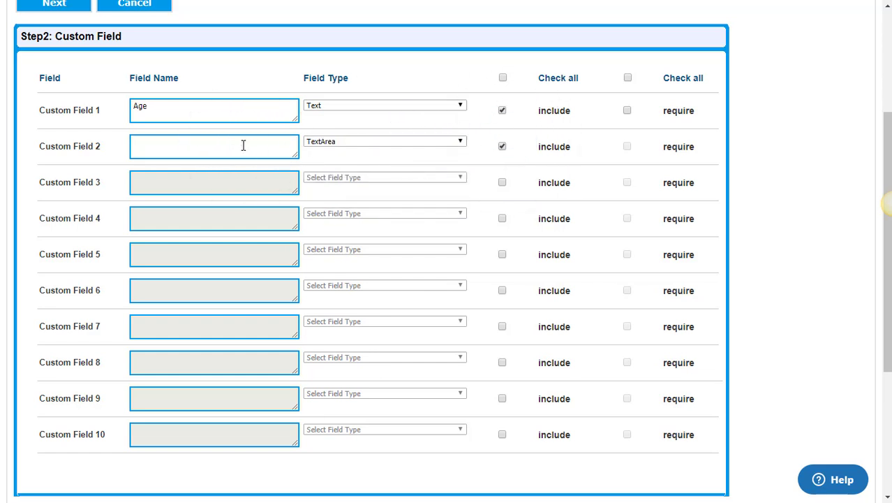
text(About You)
scroll(340, 166, down, 3)
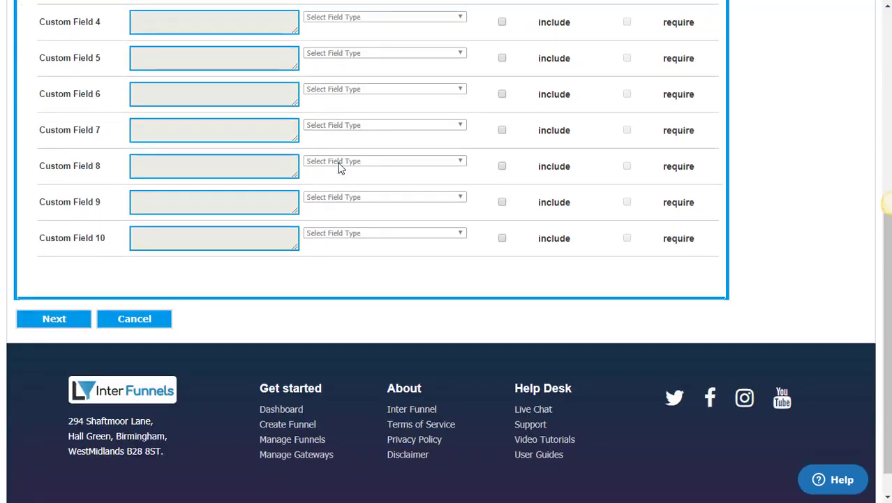
click(66, 321)
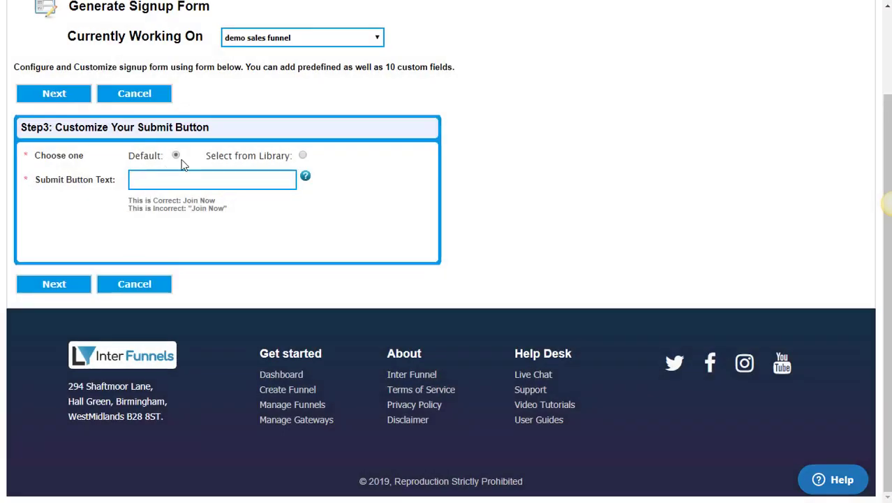
Set the submit button text to 'Complete Your Order NOW!' in the Default style, skipping the library.
click(169, 180)
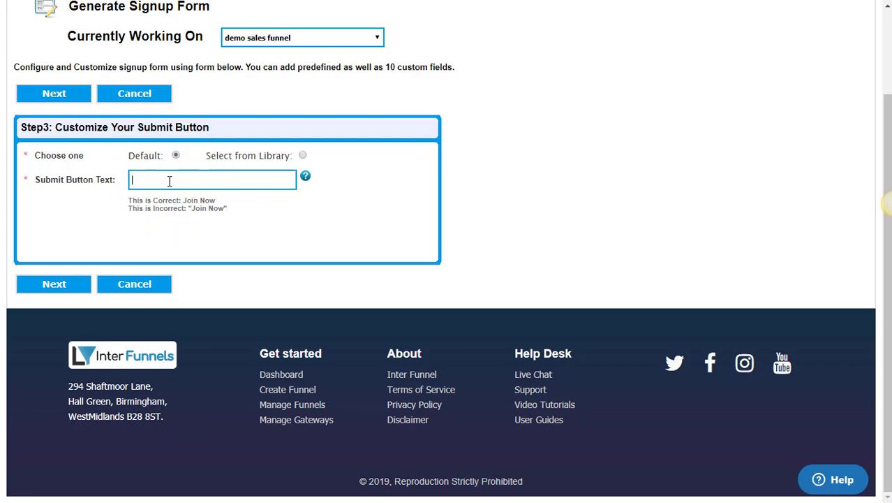
text(Complete Your Order NOW!)
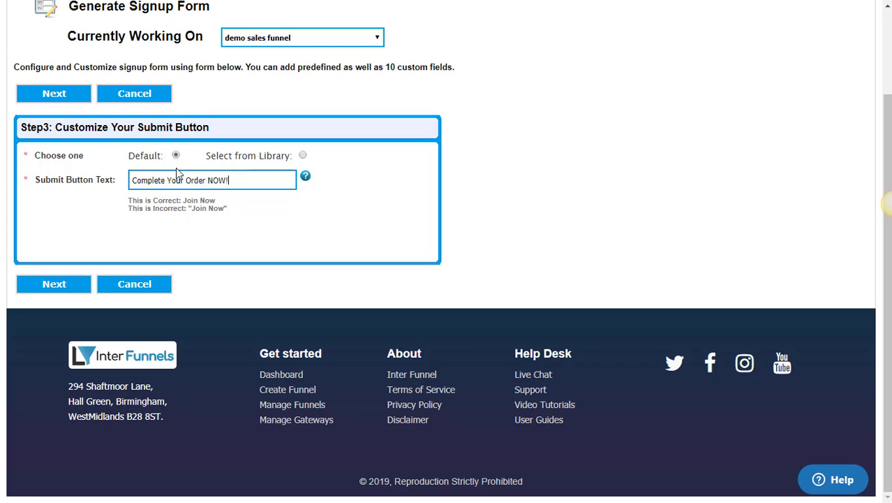
click(302, 155)
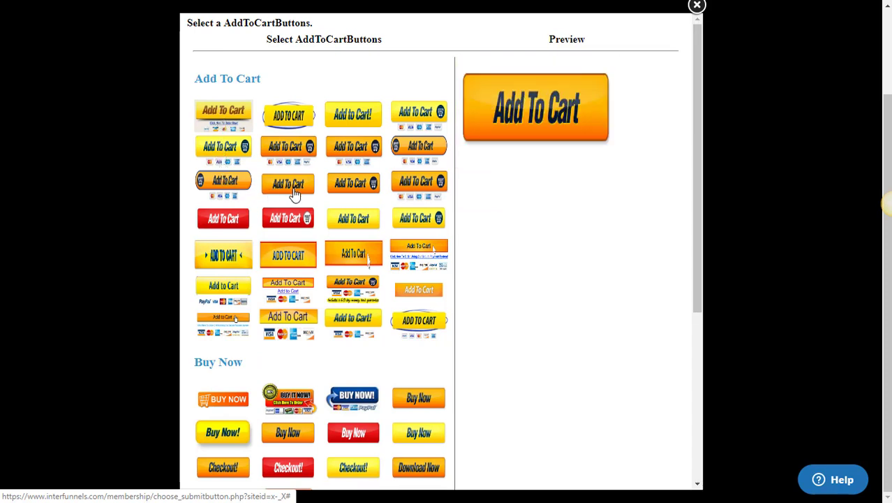
scroll(291, 241, down, 4)
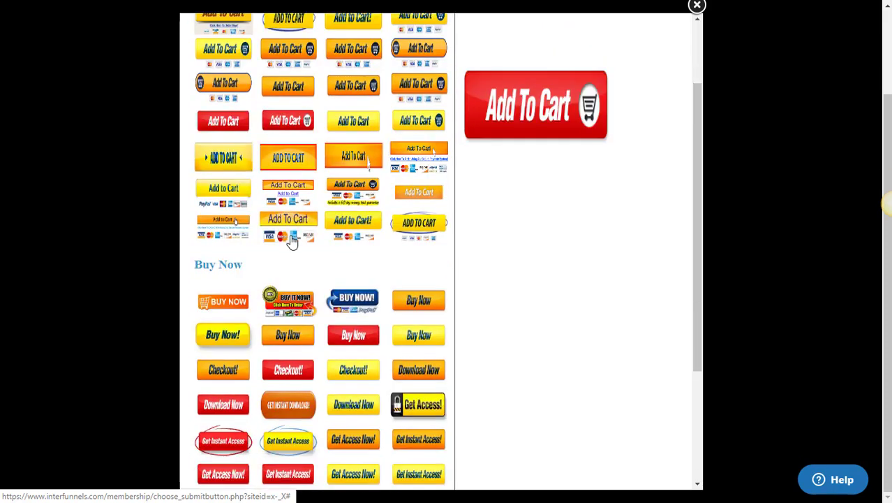
scroll(291, 241, down, 1)
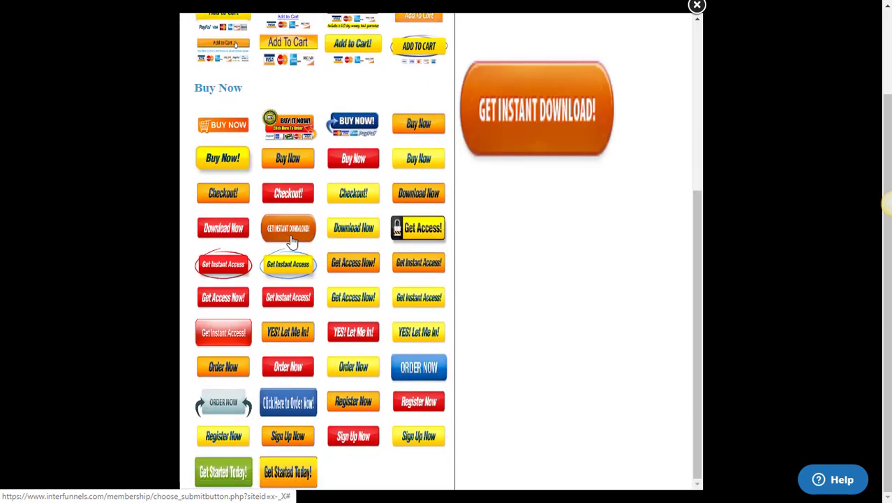
scroll(291, 241, up, 4)
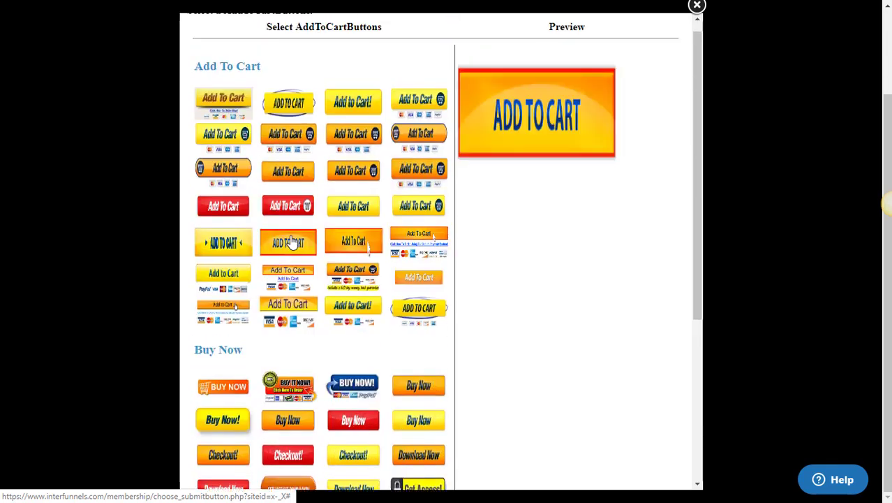
click(697, 6)
click(176, 155)
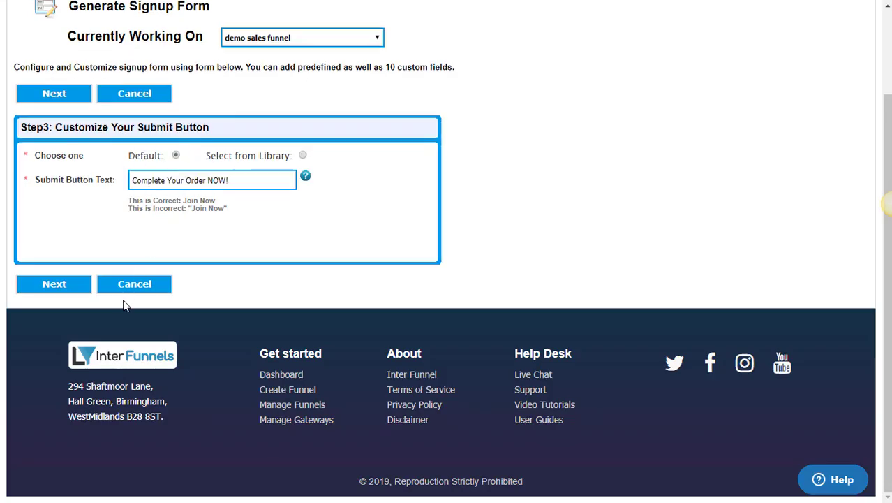
click(54, 283)
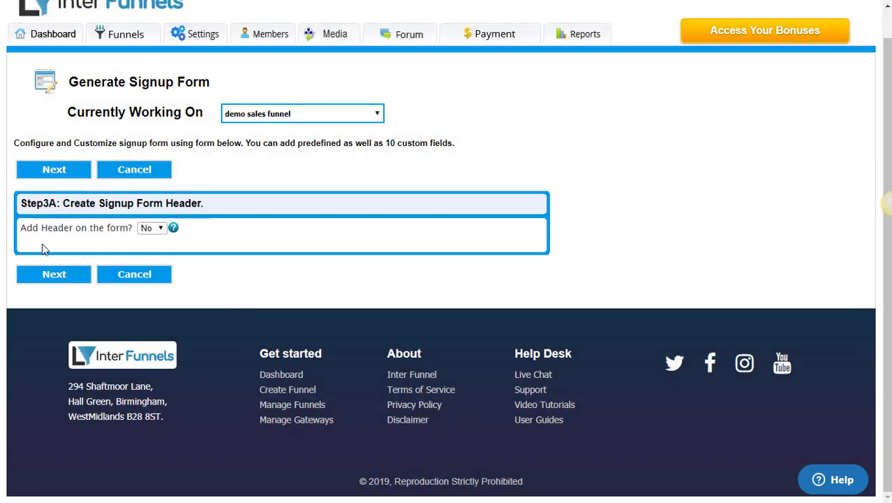
Set the signup form's Add Header option to No.
click(145, 234)
click(145, 233)
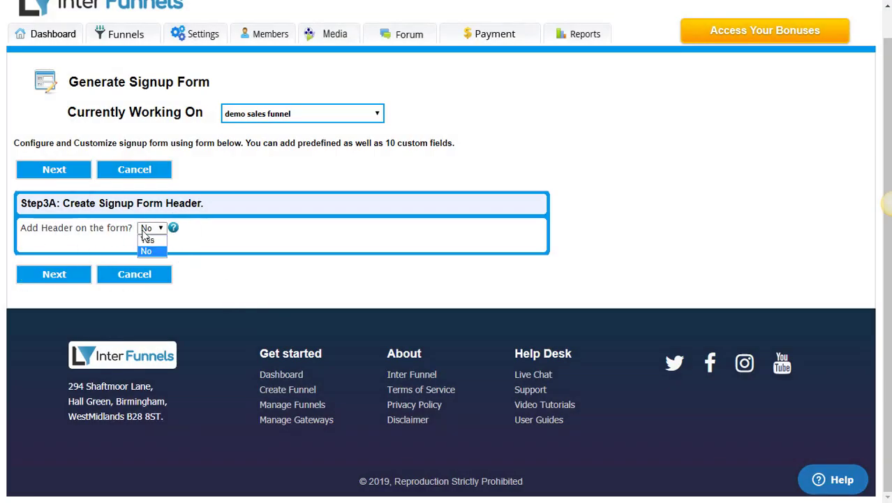
click(168, 239)
click(155, 231)
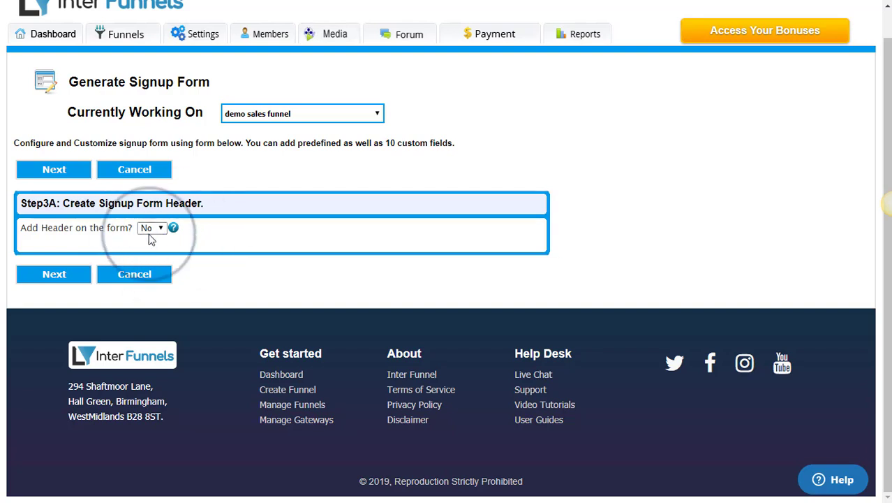
click(147, 242)
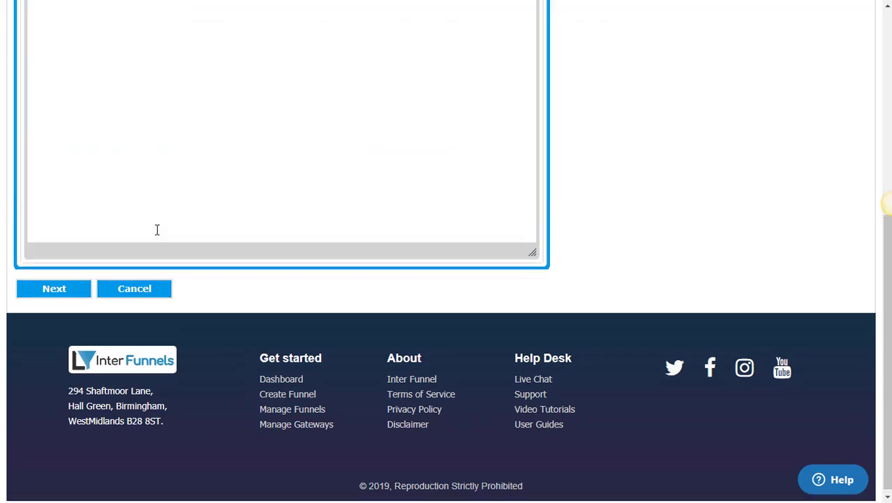
scroll(155, 230, up, 7)
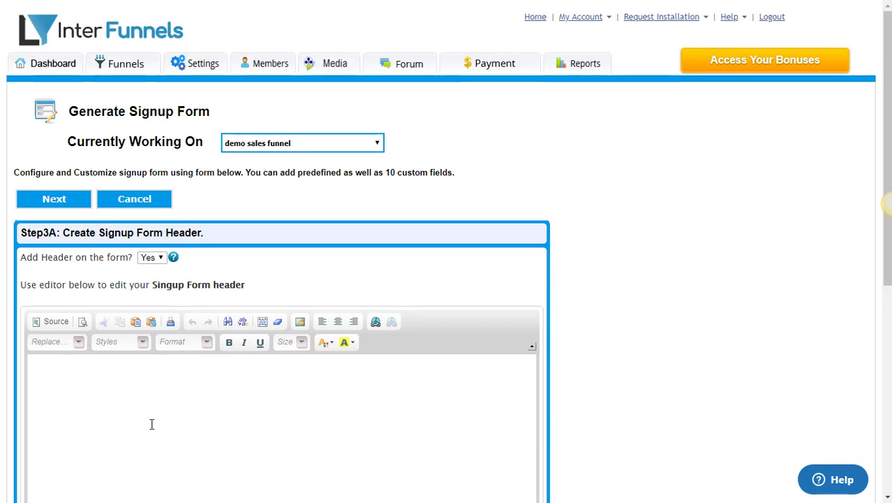
scroll(151, 421, down, 1)
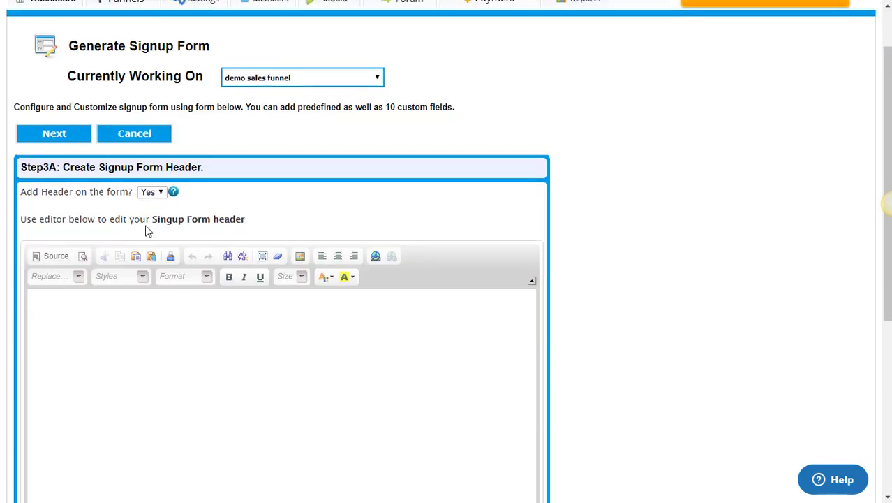
click(149, 192)
click(145, 216)
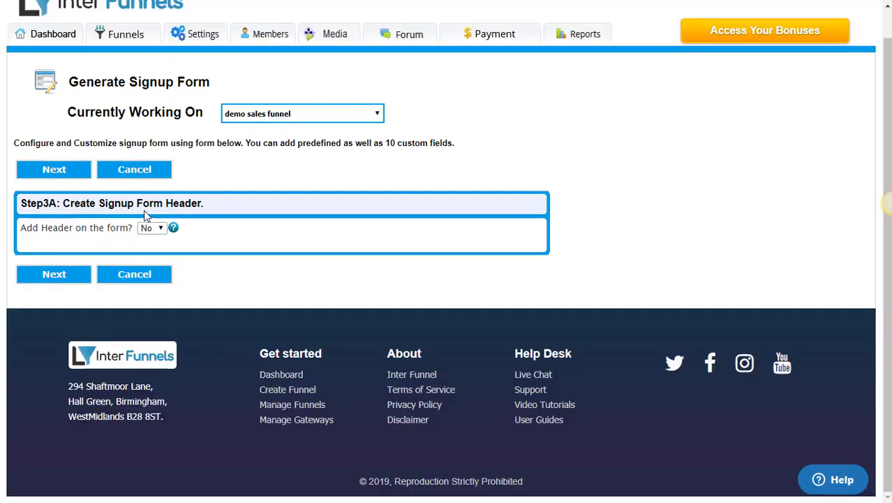
Continue through the header, footer and Terms of Service steps, all left at No.
click(80, 277)
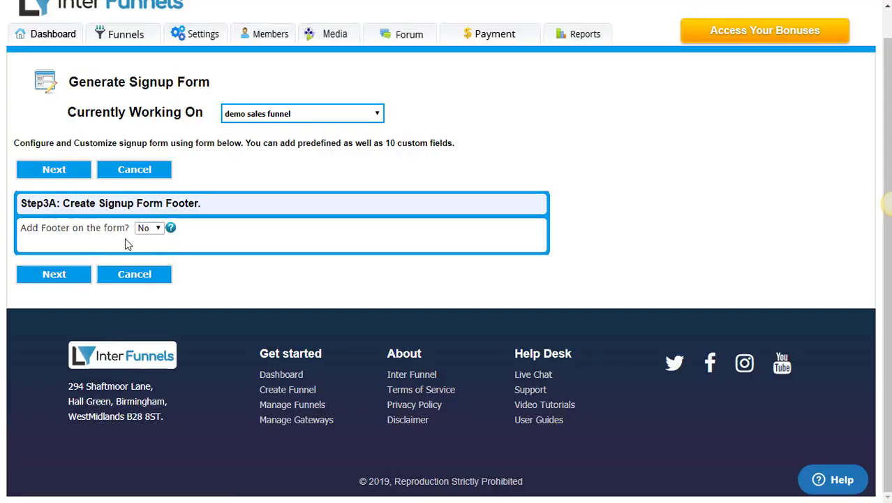
click(61, 275)
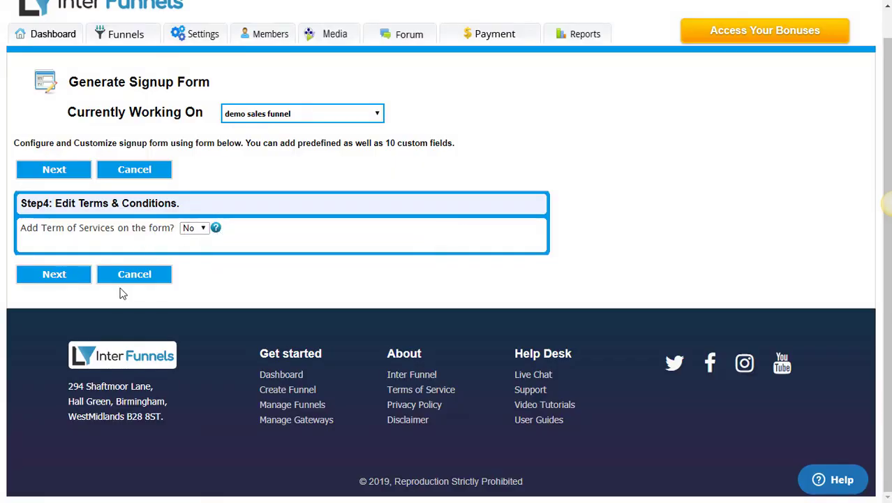
click(55, 273)
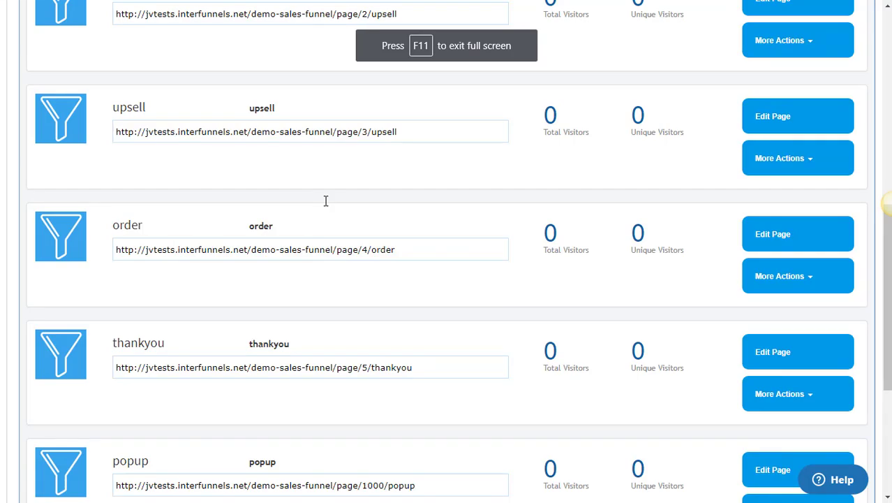
Return to the top of the Funnel Pages list and reveal the Payment tab's menu.
scroll(324, 201, down, 1)
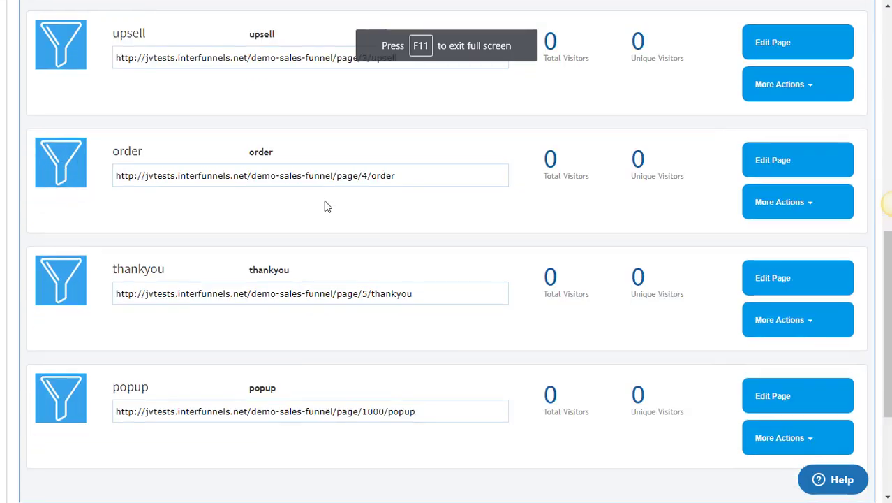
scroll(324, 201, down, 1)
scroll(324, 206, up, 3)
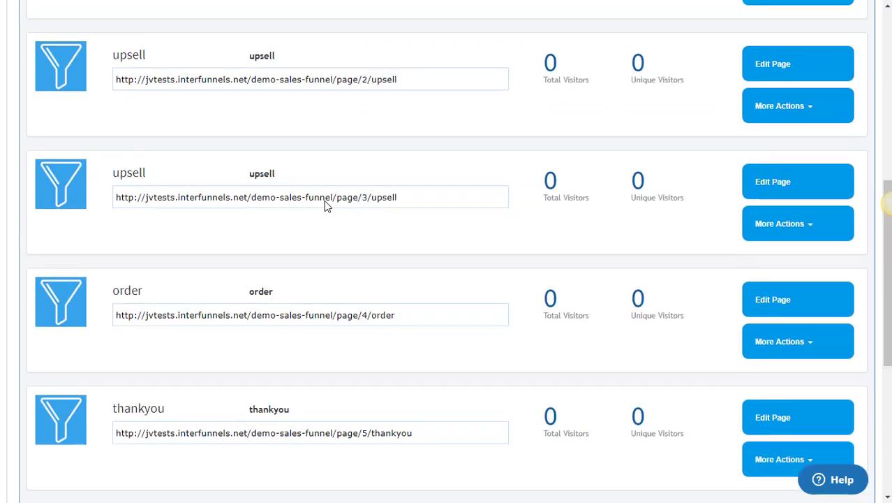
scroll(325, 201, up, 6)
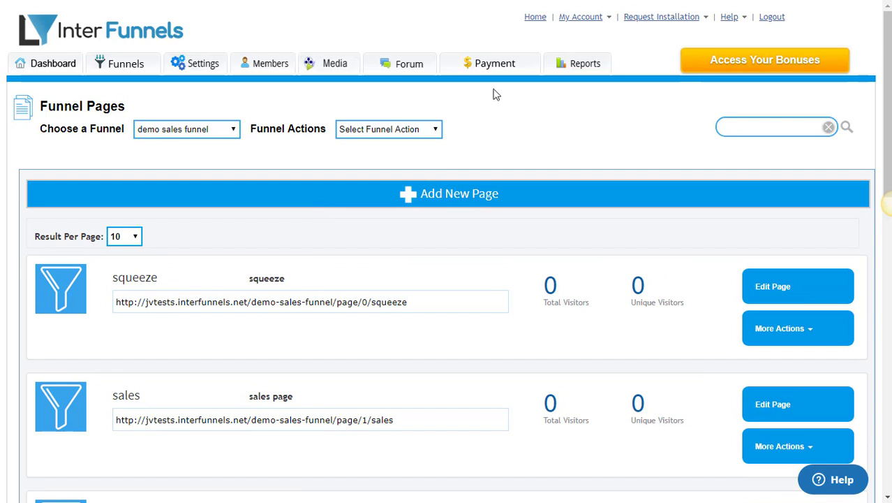
mouse_move(498, 73)
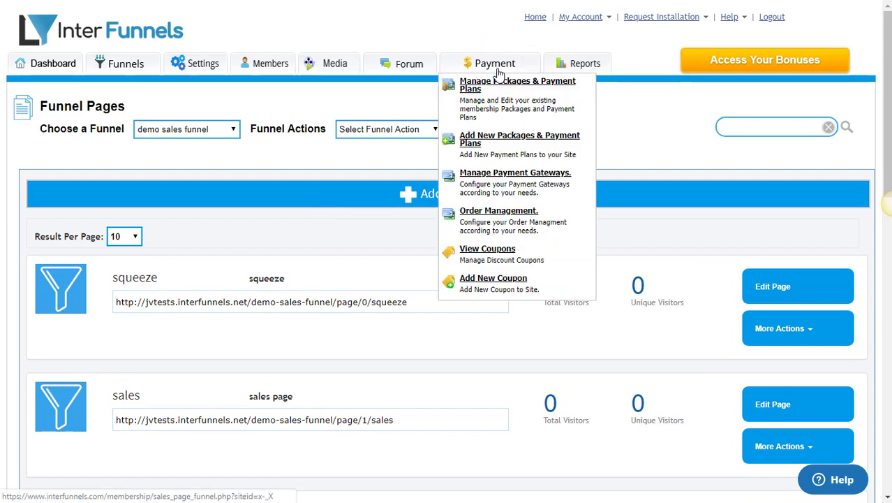
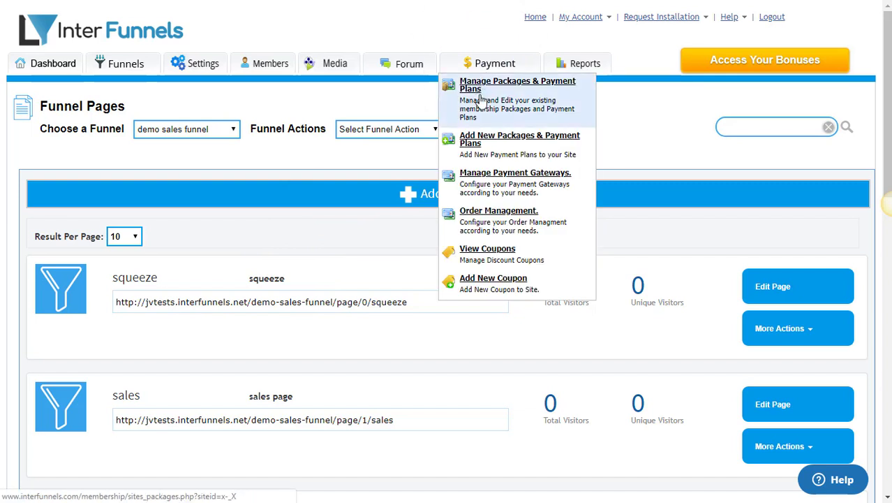
Open the Add New Packages & Payment Plans form and select the Membership Package Name field.
click(479, 150)
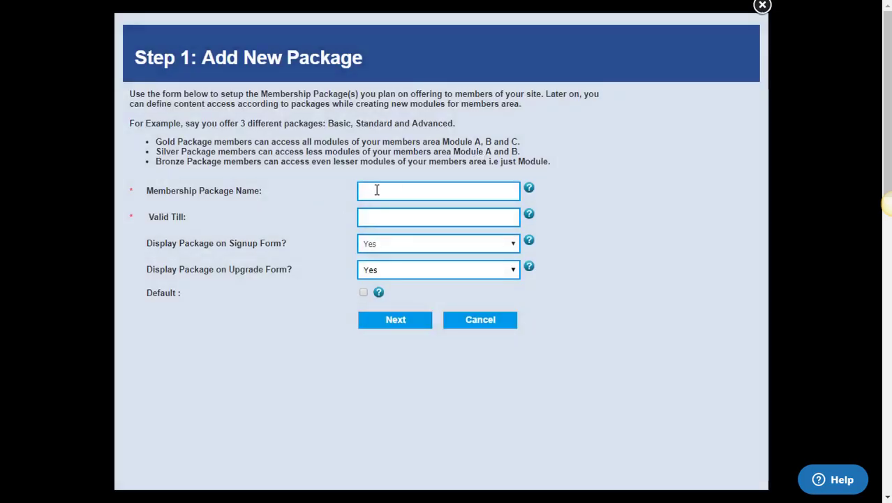
click(376, 190)
Name the package 'InterFunnels Pro Version', set it valid till 2019-03-31, and continue.
text(InterFunnels)
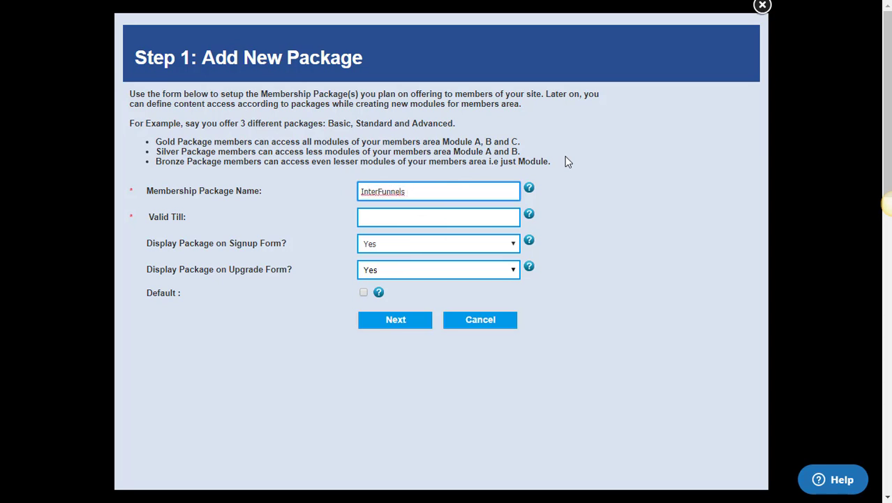
text( Pro Version)
click(418, 215)
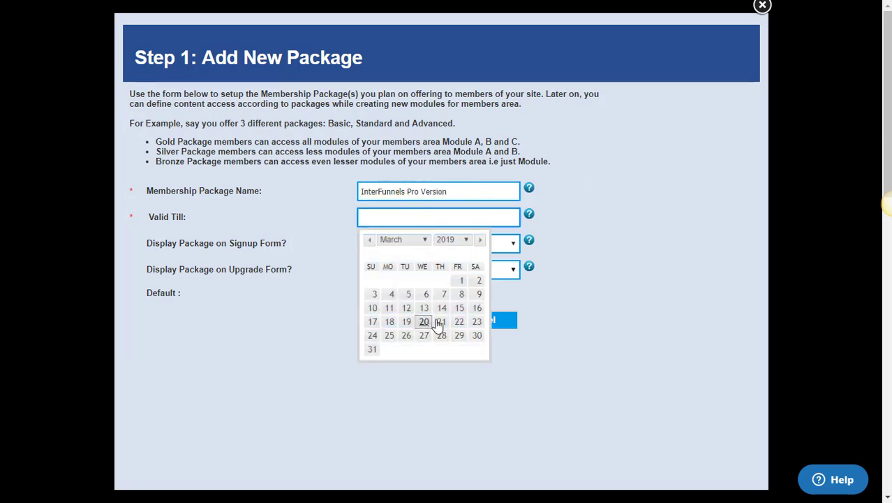
click(372, 348)
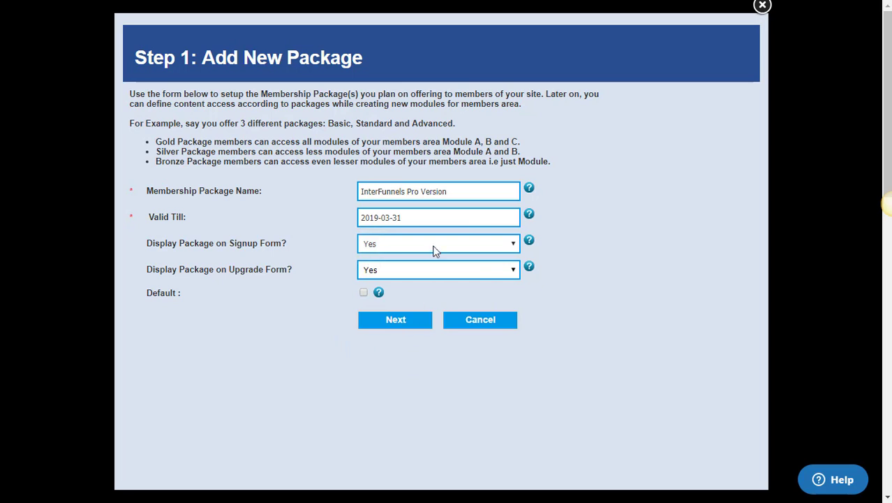
click(401, 332)
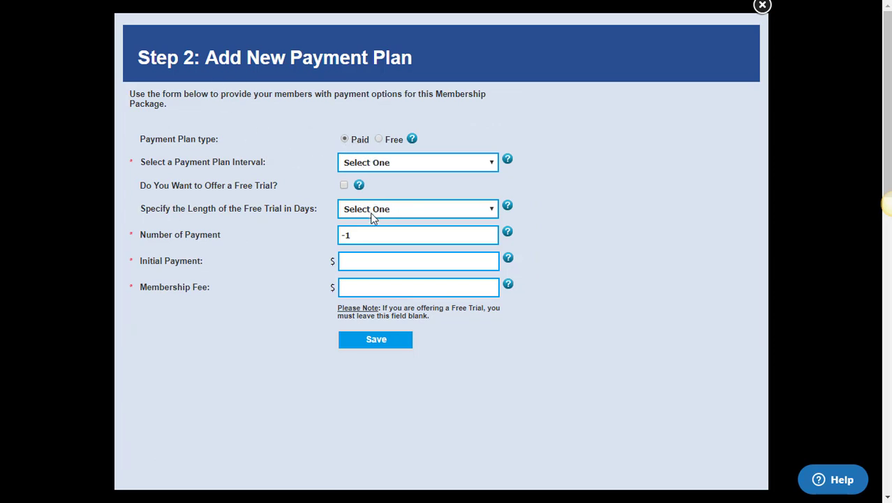
Save a Monthly plan with 50 payments, a $59 initial payment and a $99 membership fee.
click(375, 163)
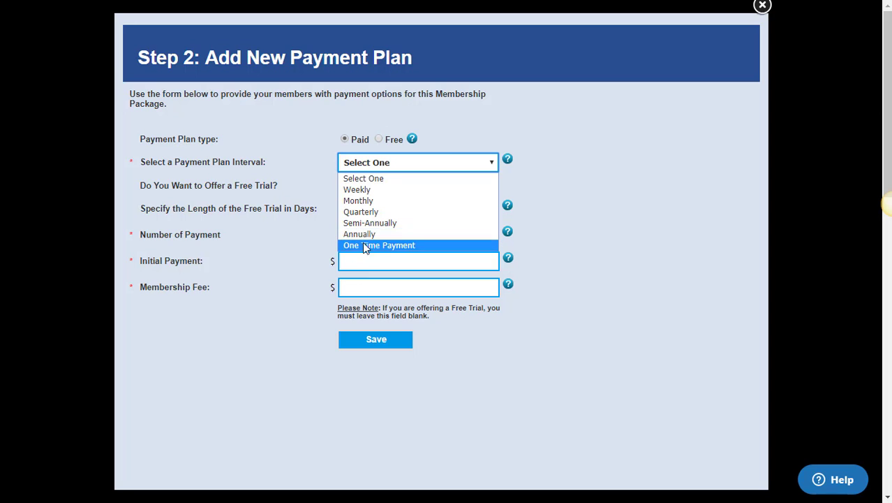
click(363, 202)
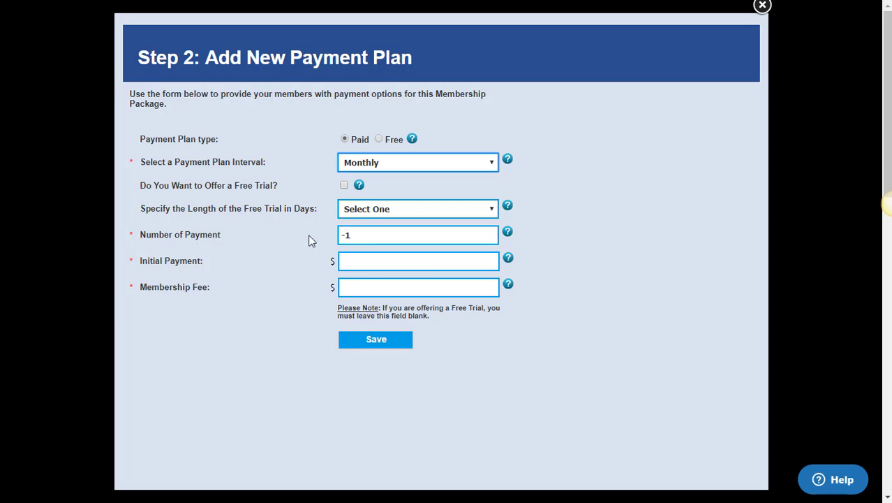
click(360, 235)
click(284, 232)
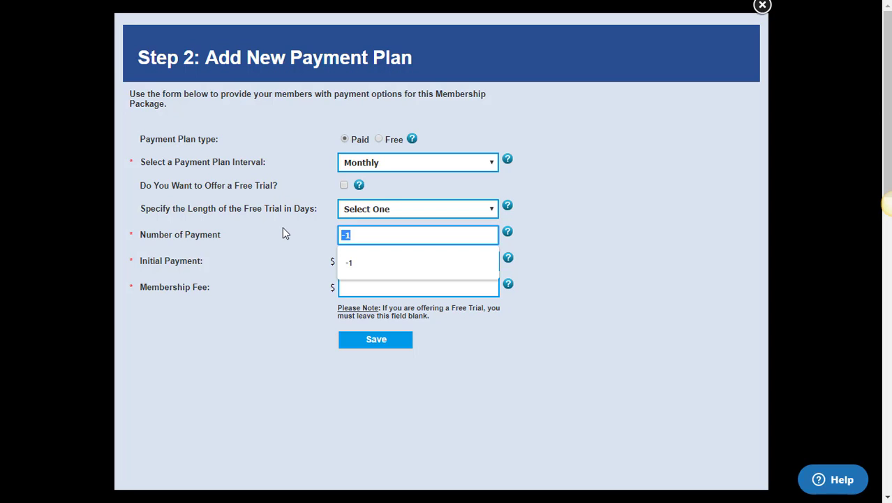
text(50)
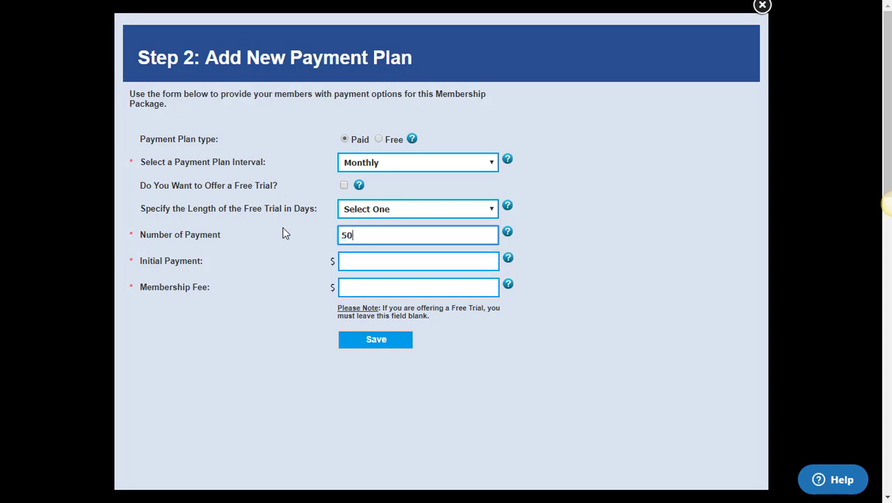
click(379, 263)
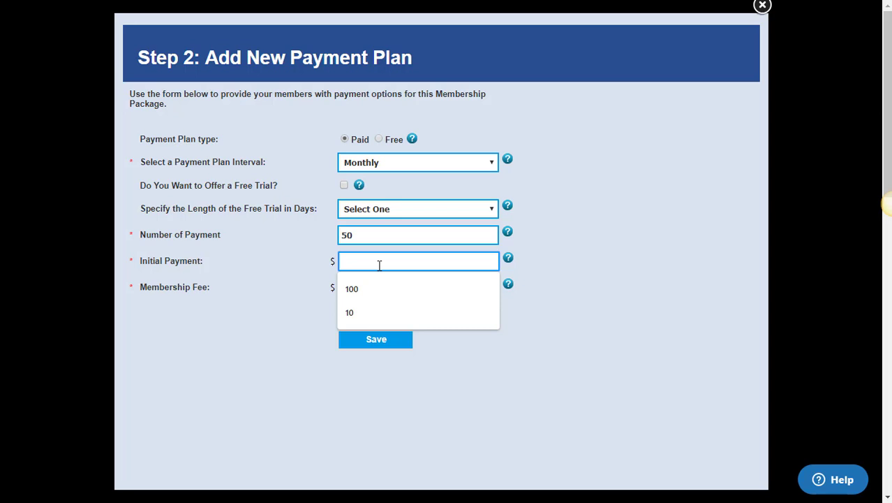
text(59)
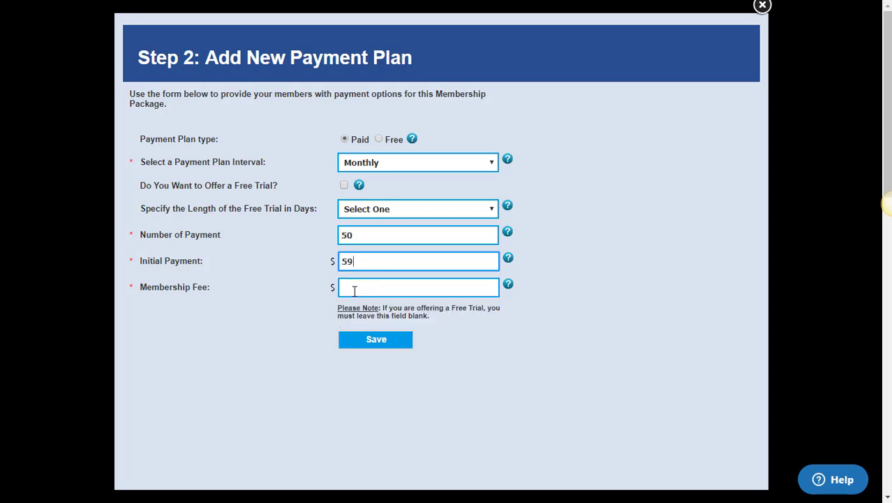
click(354, 289)
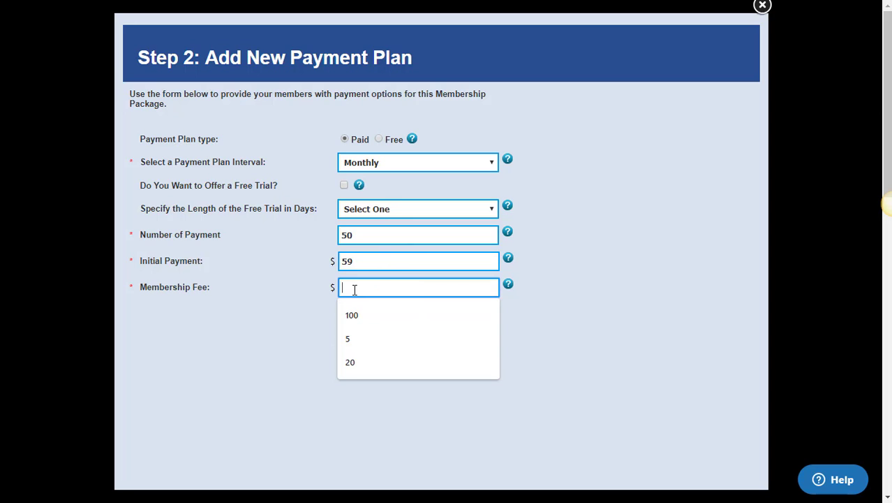
text(99)
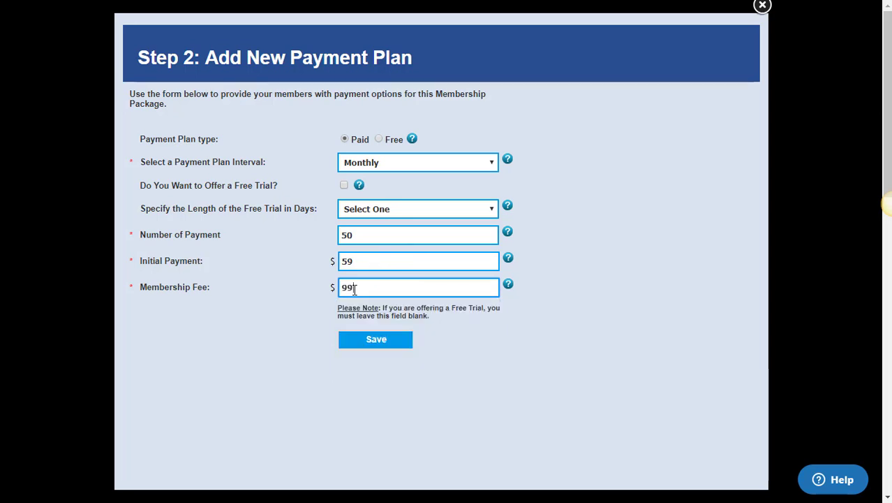
click(373, 342)
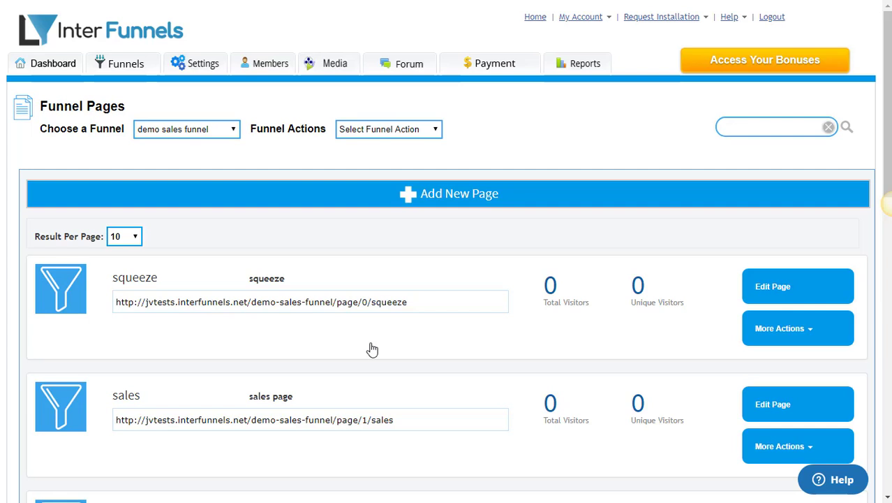
Open the sales page in the editor and bring up the Join Our Community button's settings.
scroll(372, 349, down, 2)
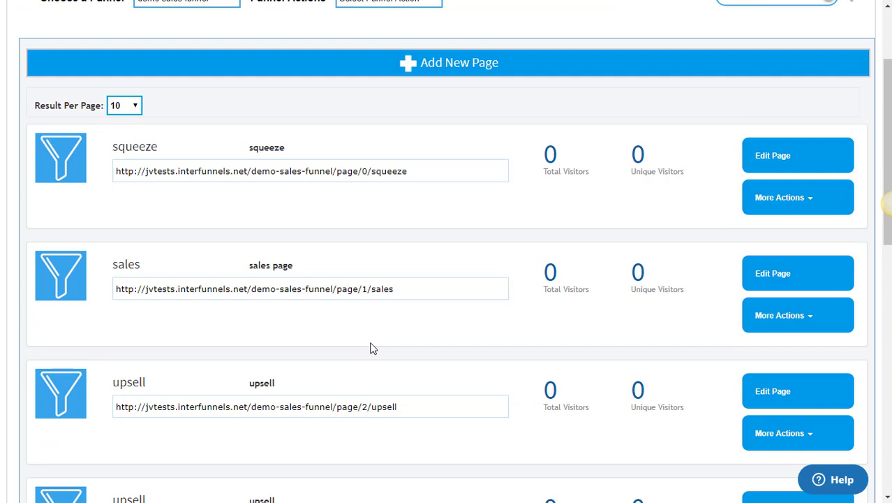
scroll(372, 349, down, 1)
click(786, 217)
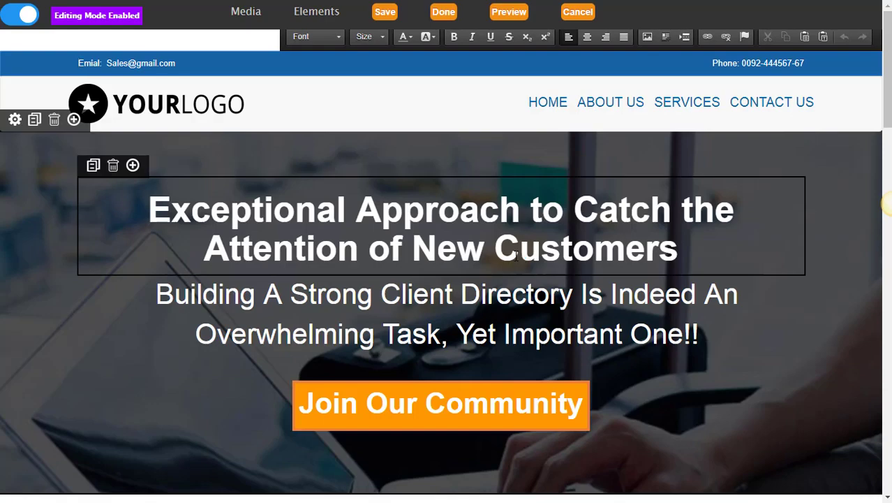
scroll(515, 254, down, 1)
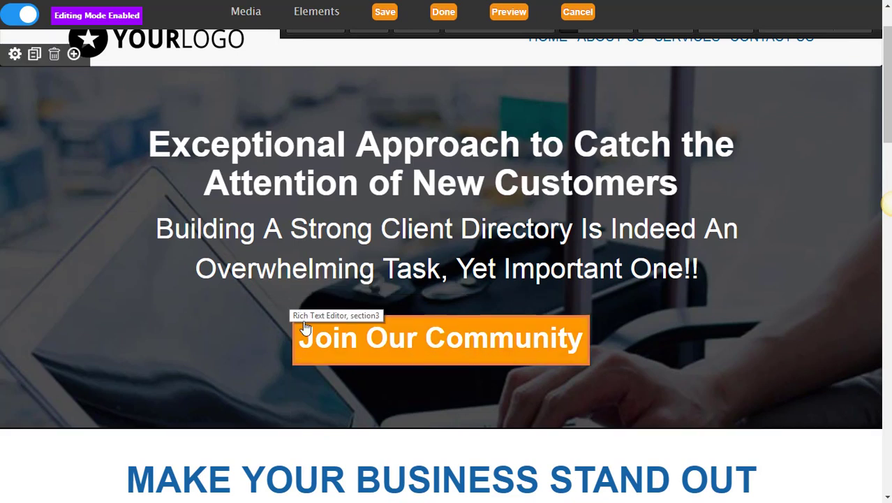
mouse_move(305, 327)
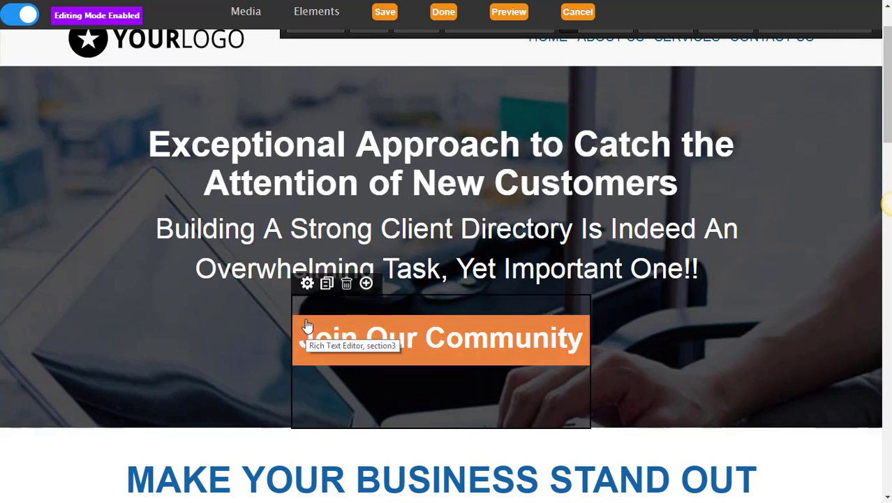
click(307, 284)
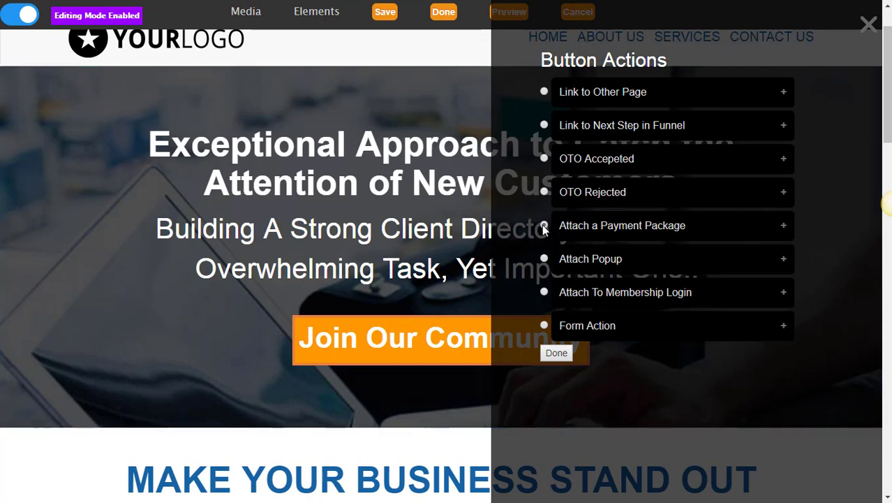
Attach the InterFunnels Pro Version payment package to the Join Our Community button and confirm.
click(557, 353)
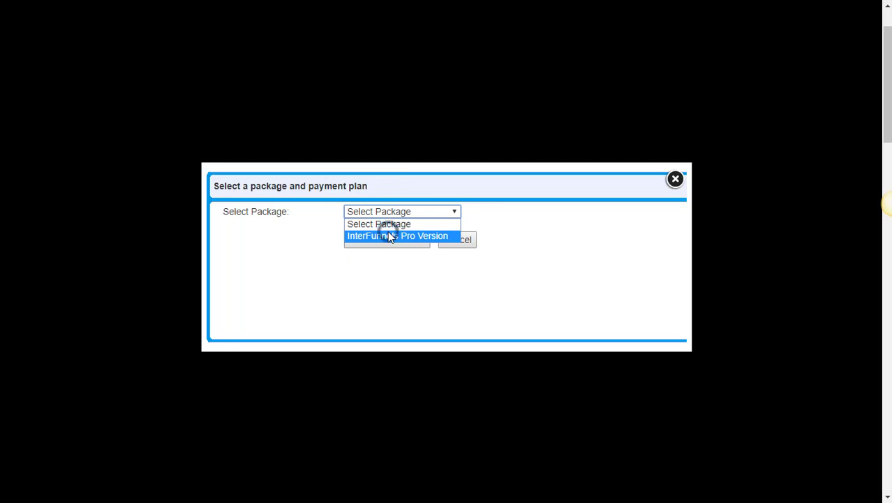
click(388, 236)
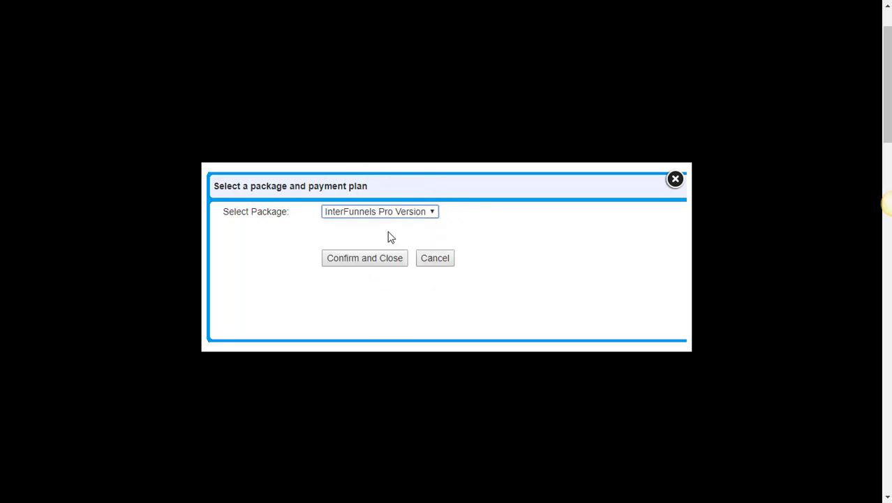
click(351, 260)
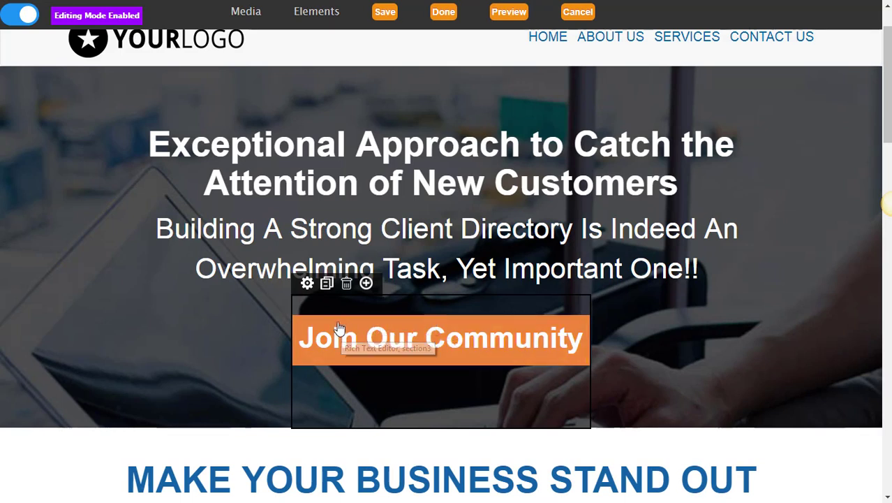
Relabel the sales page button from 'Join Our Community' to 'Order Now!' and save the page.
click(366, 345)
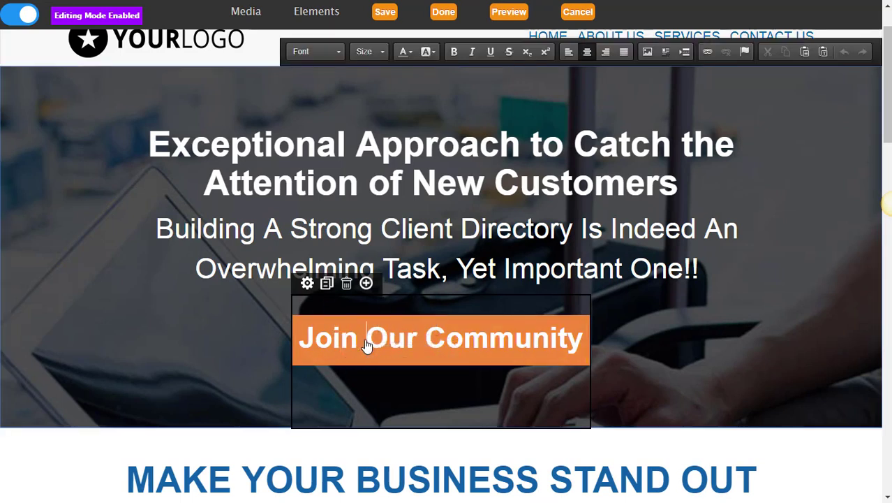
key(Left)
key(Left)
key(shift+Left)
key(Right)
key(Left)
key(shift+Right)
key(shift+Right)
key(shift+Right)
key(shift+Right)
key(shift+Right)
key(shift+Right)
key(shift+Right)
key(shift+Right)
key(shift+Right)
key(shift+Right)
key(shift+Right)
key(shift+Right)
key(shift+Right)
key(shift+Right)
key(shift+Right)
key(shift+Right)
key(shift+Right)
key(shift+Right)
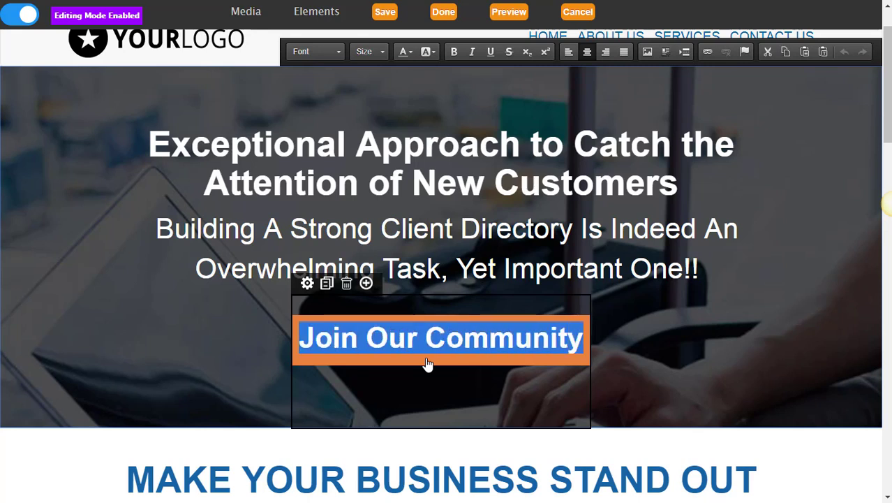
text(Od)
key(BackSpace)
text(rder Now!)
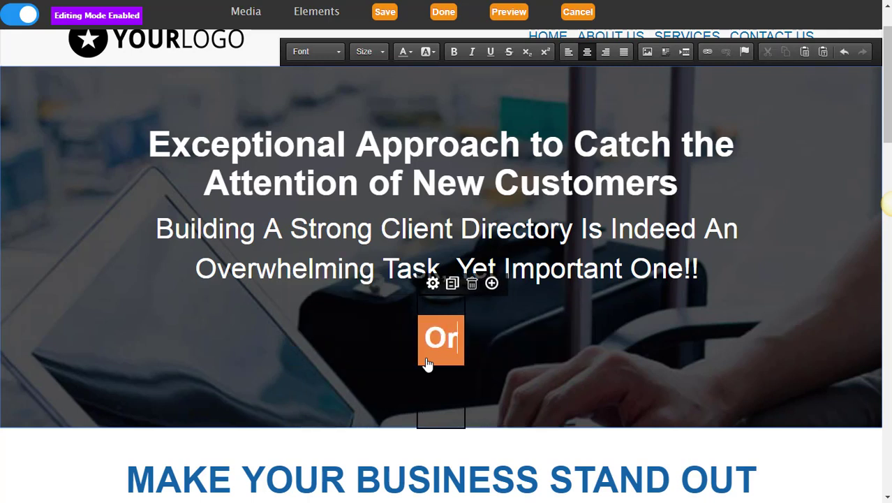
click(386, 14)
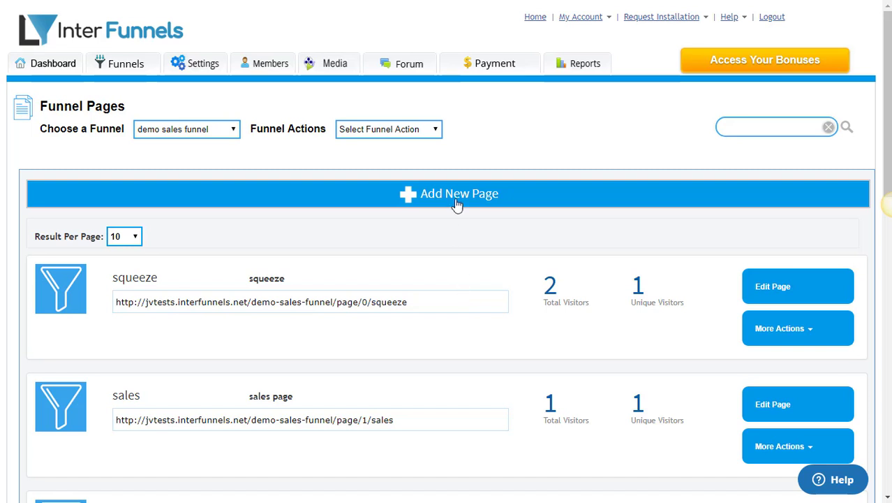
Set the PayPal payment gateway to Test Mode as the default gateway and save it.
click(478, 77)
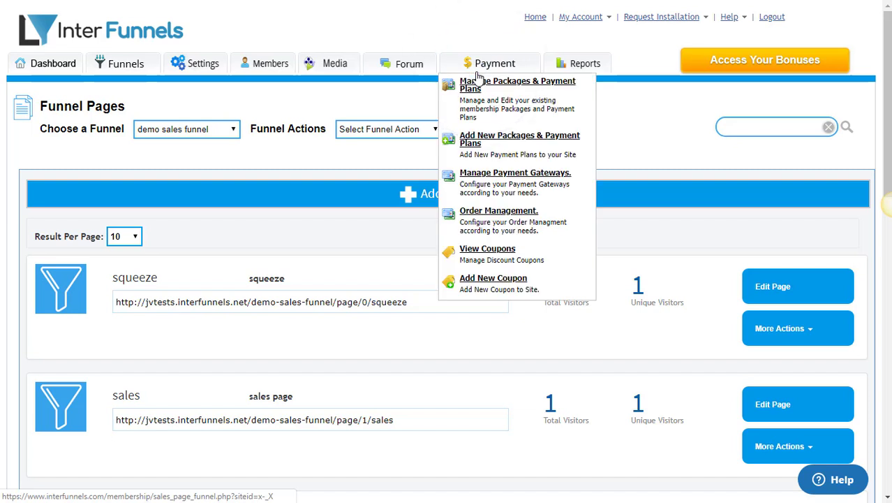
click(510, 183)
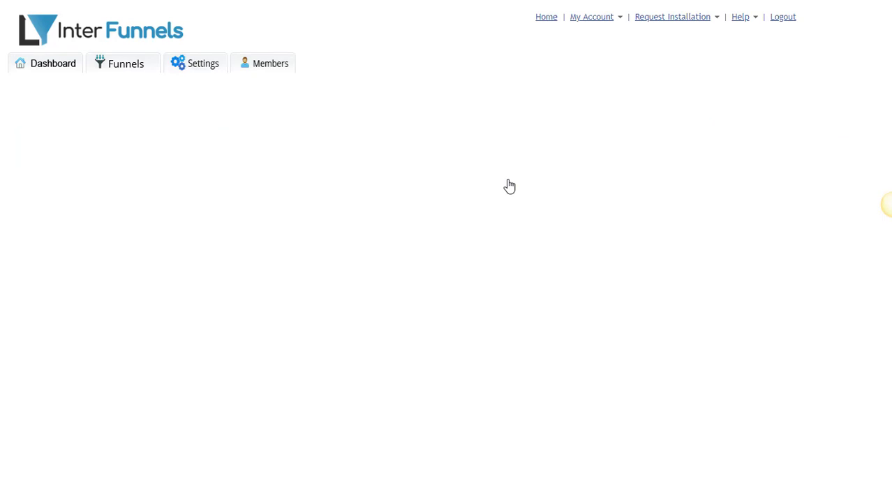
scroll(510, 183, down, 1)
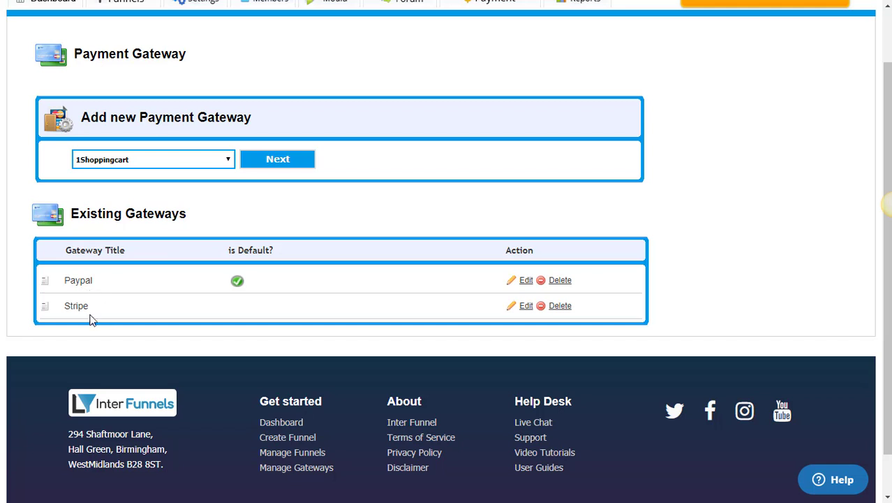
click(525, 286)
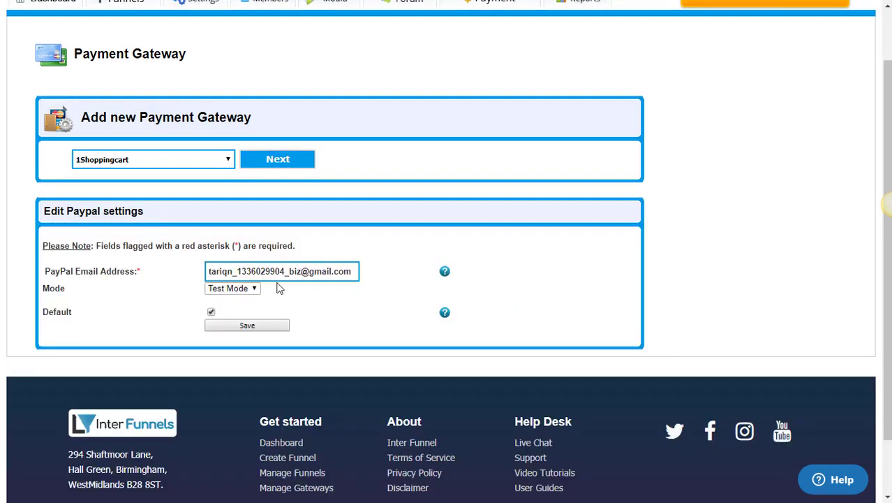
click(237, 296)
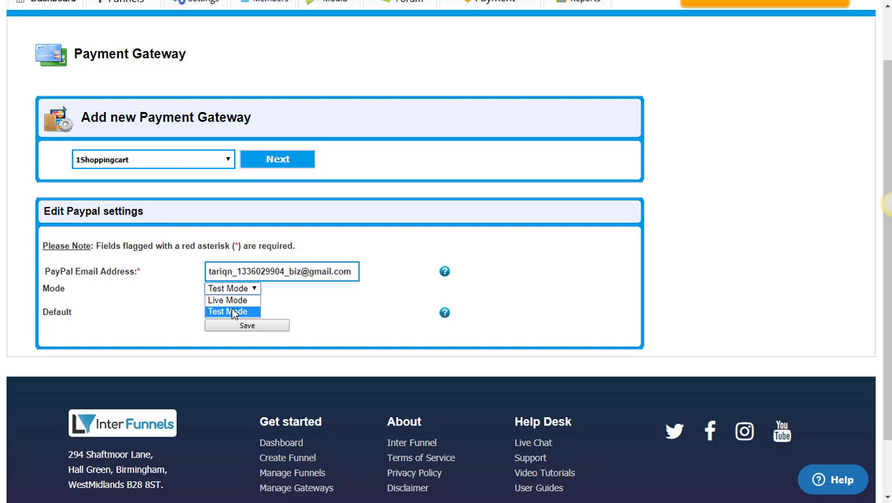
click(232, 312)
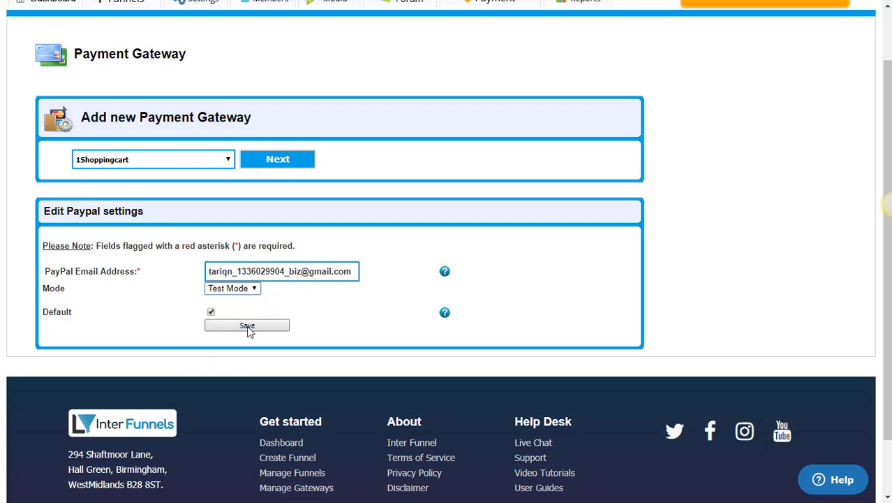
click(247, 327)
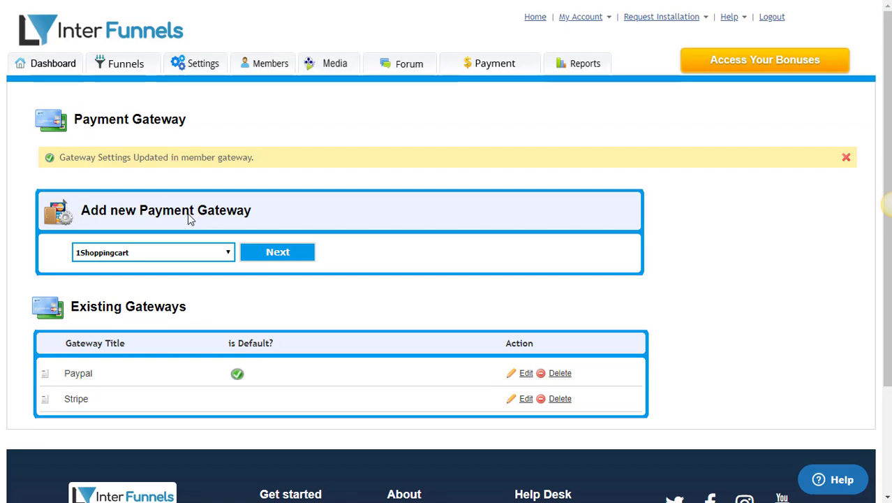
click(159, 254)
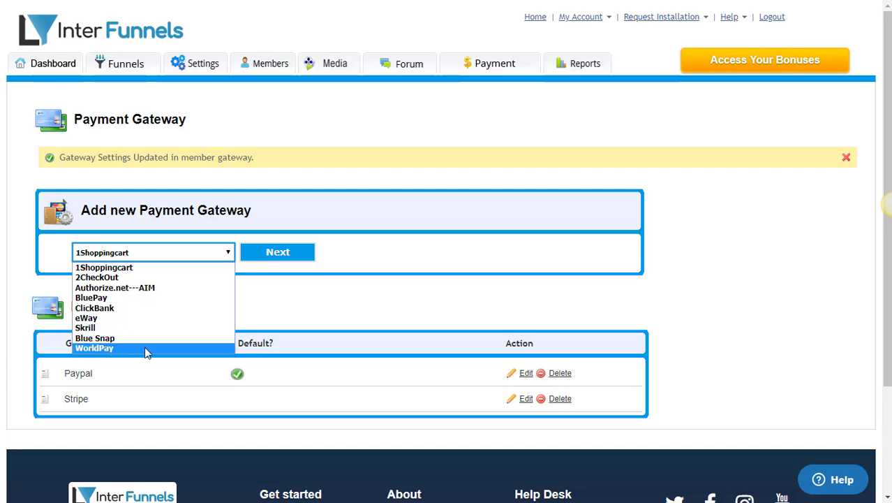
click(183, 253)
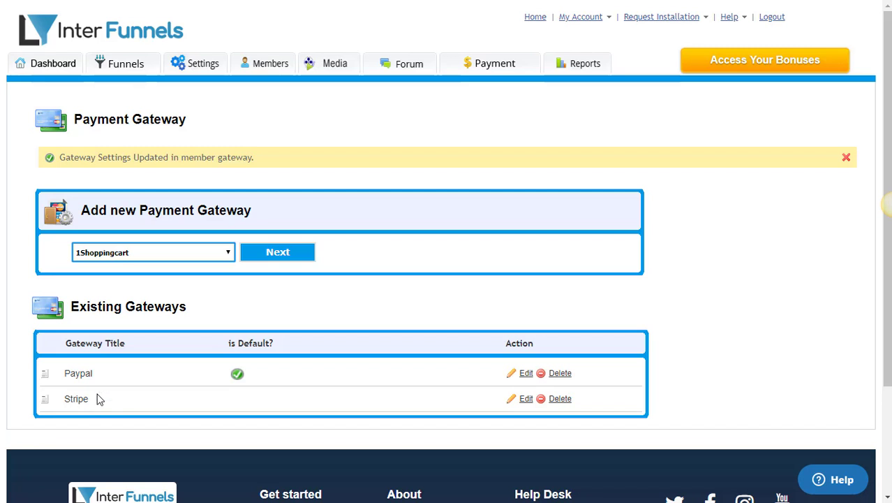
Go to Funnels > My Funnels and open the demo sales funnel's popup page in the editor.
click(133, 72)
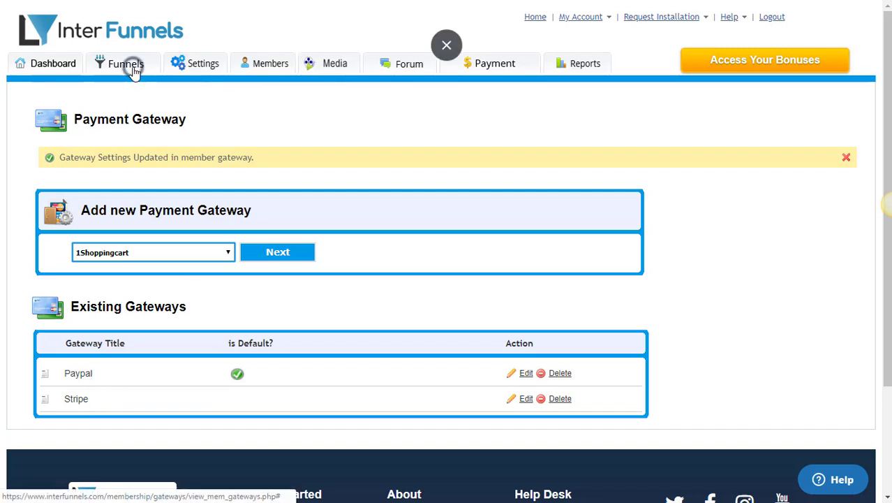
click(123, 93)
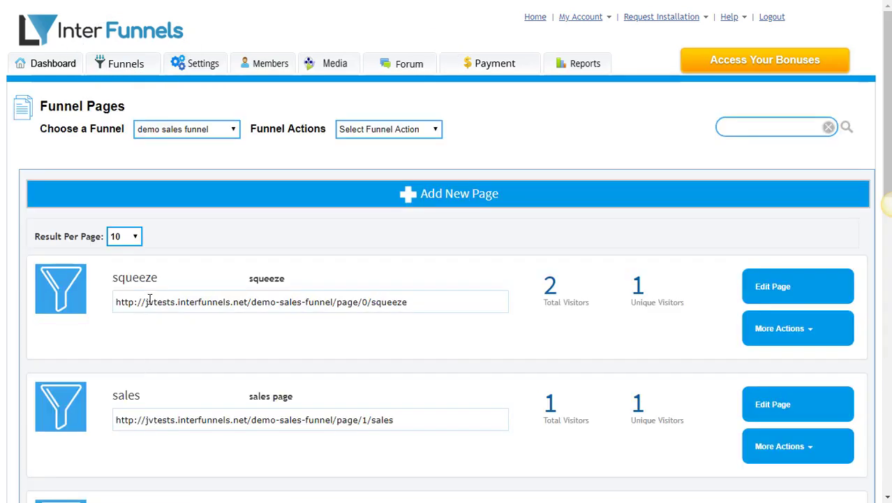
scroll(149, 272, down, 1)
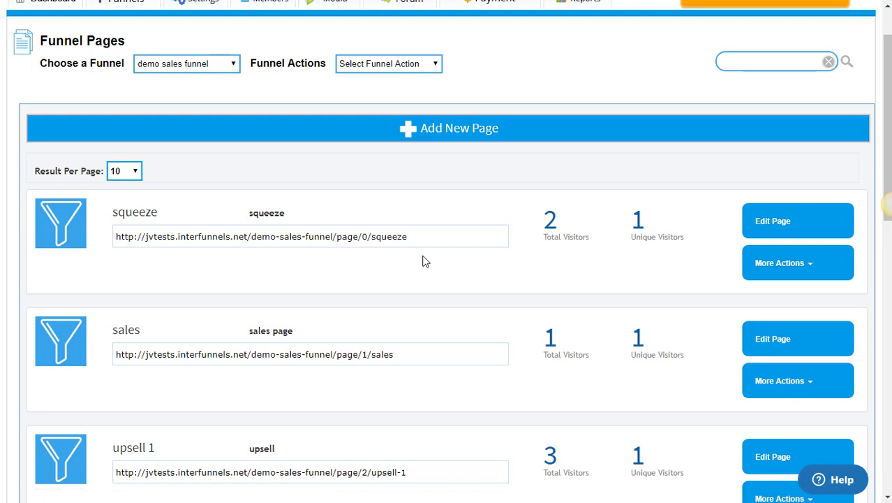
scroll(423, 261, down, 8)
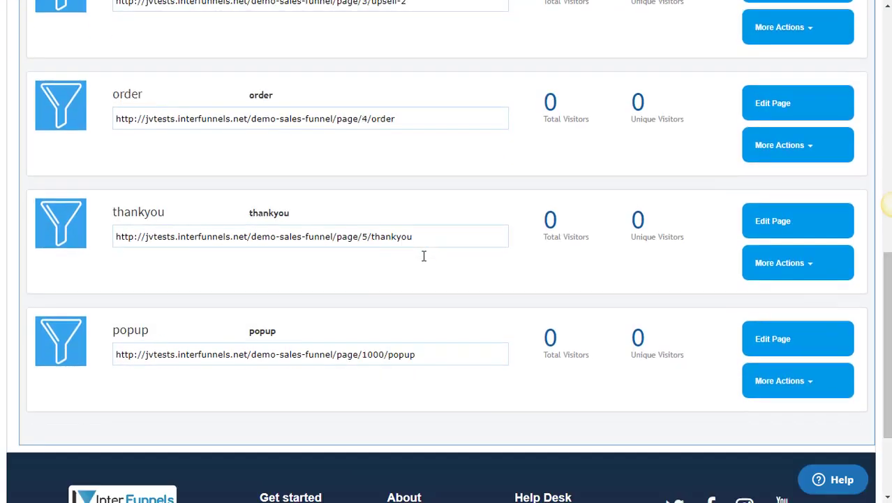
click(775, 342)
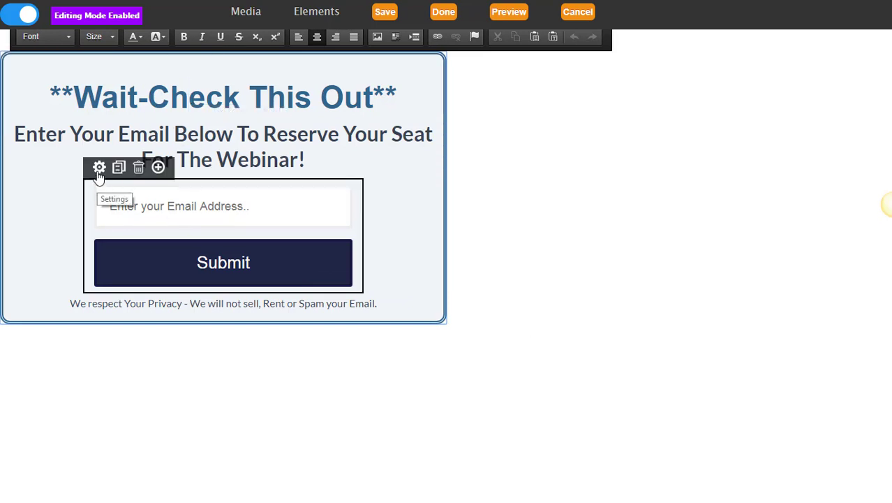
Set the popup signup form's Submit action to Attach to Auto Responder and return to the funnel pages.
click(99, 167)
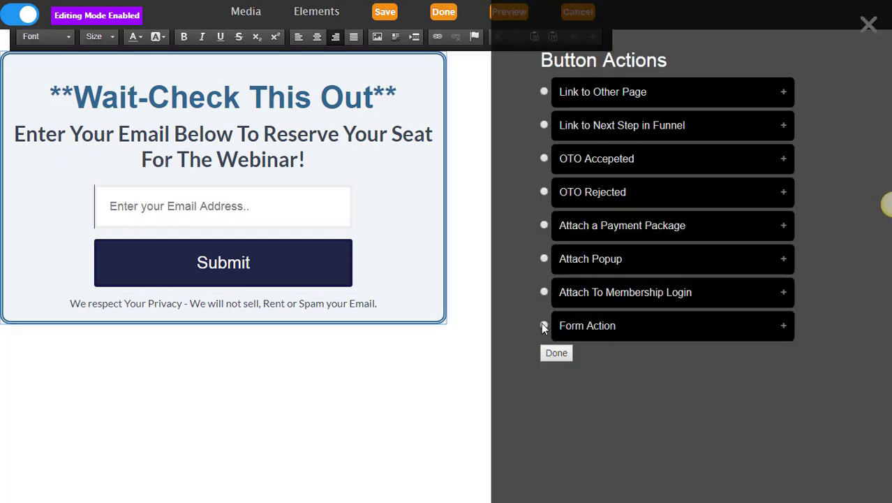
click(544, 325)
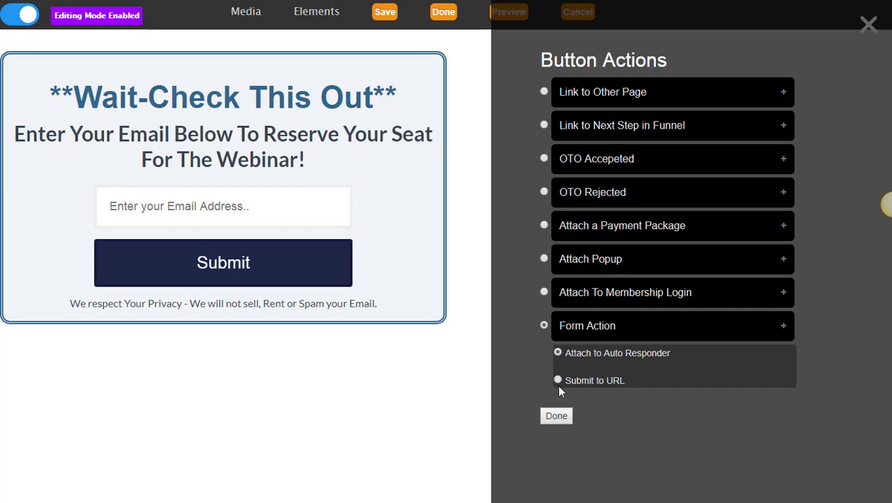
click(556, 415)
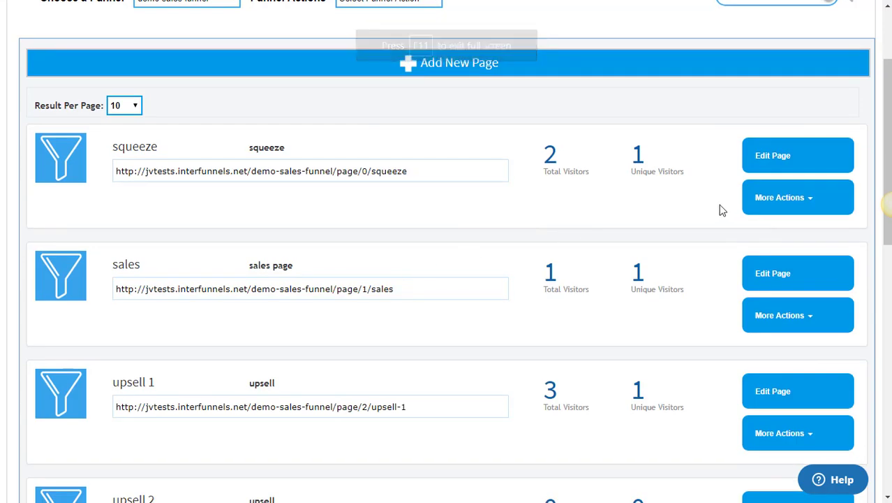
click(780, 200)
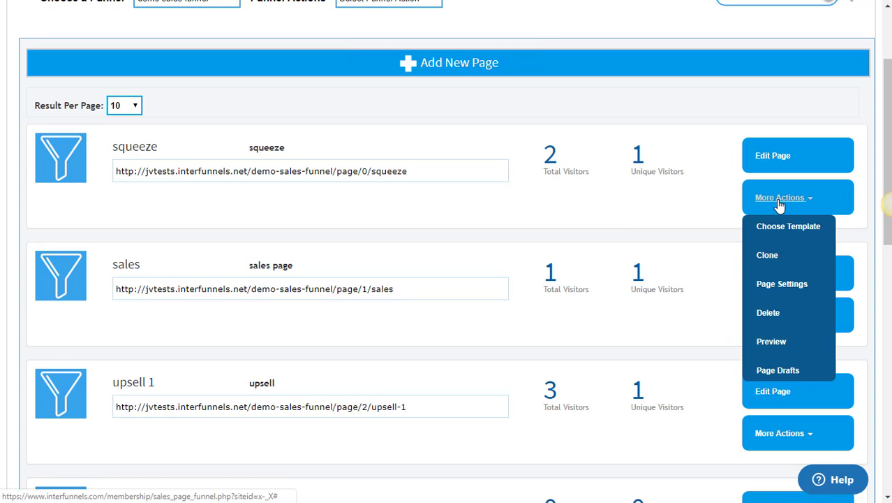
In the squeeze page settings, enable a Button Popup showing the 'popup' page and save.
click(767, 291)
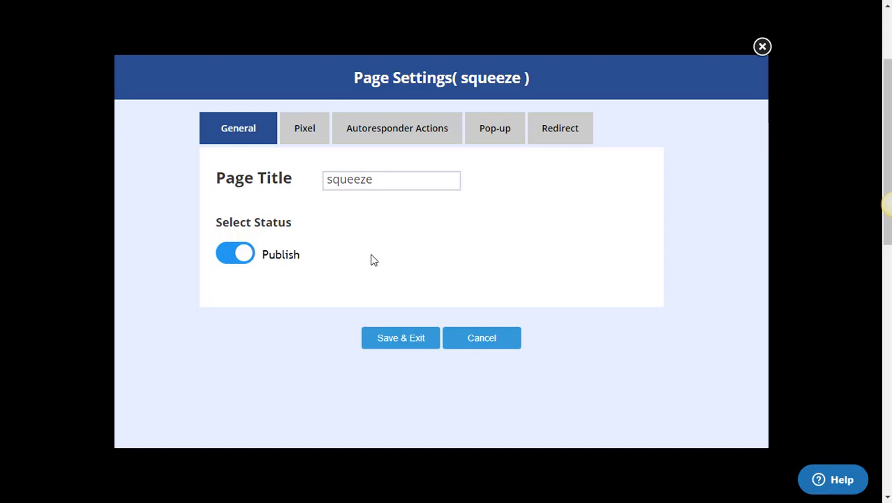
click(303, 124)
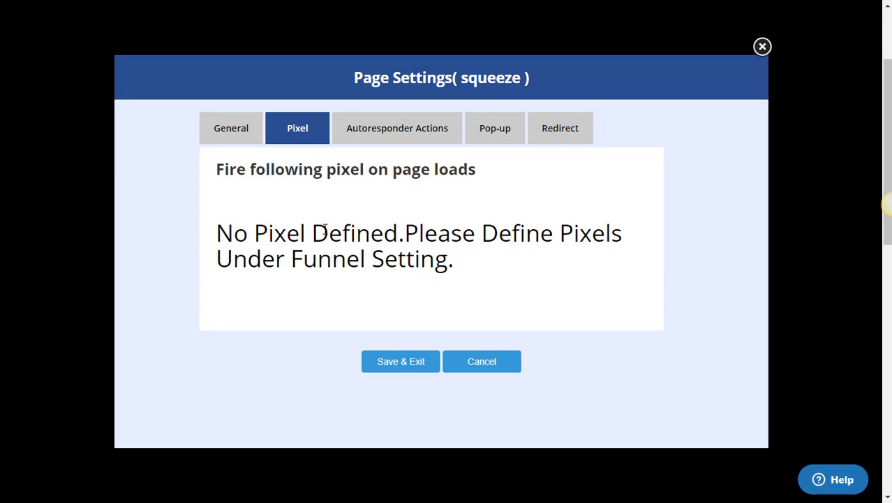
click(375, 137)
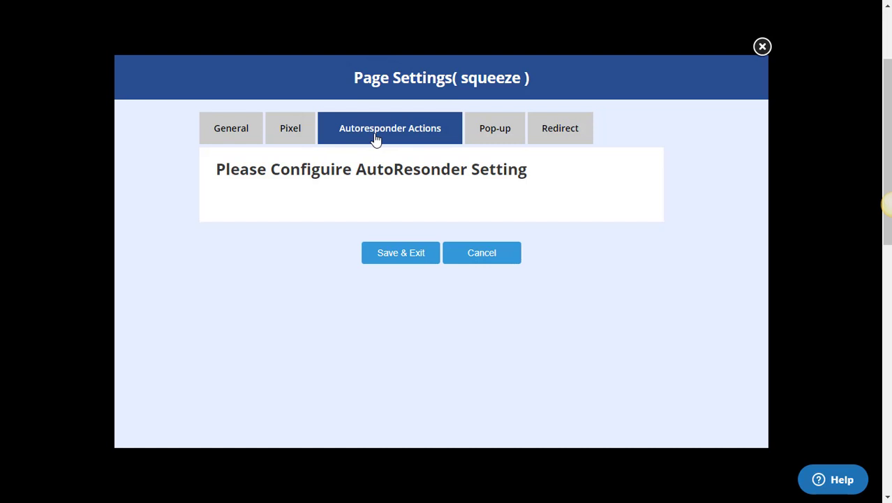
click(493, 127)
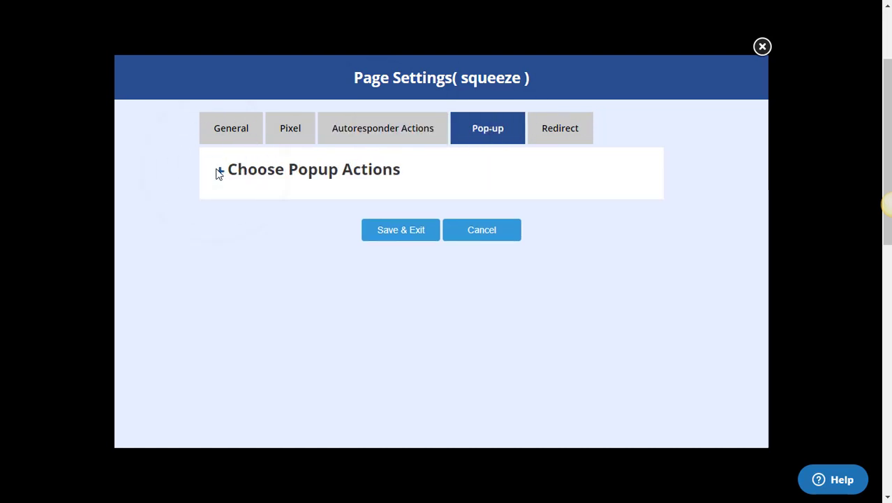
click(219, 172)
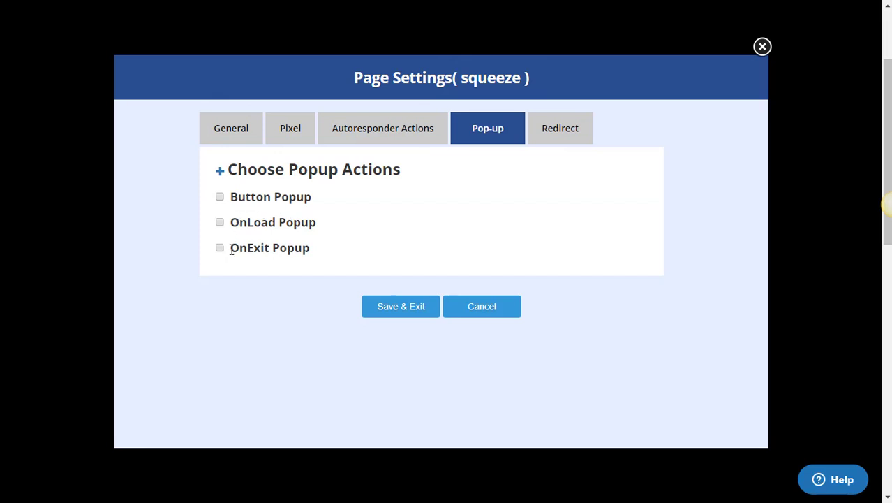
click(220, 197)
click(394, 220)
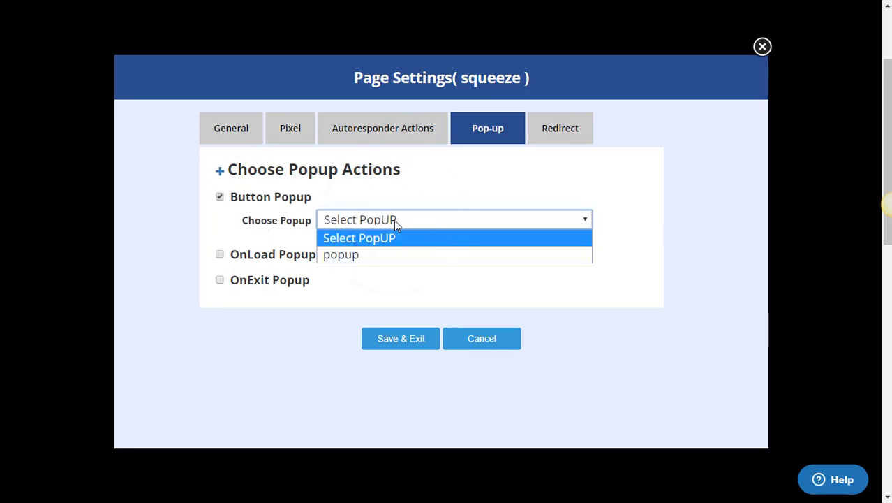
click(381, 255)
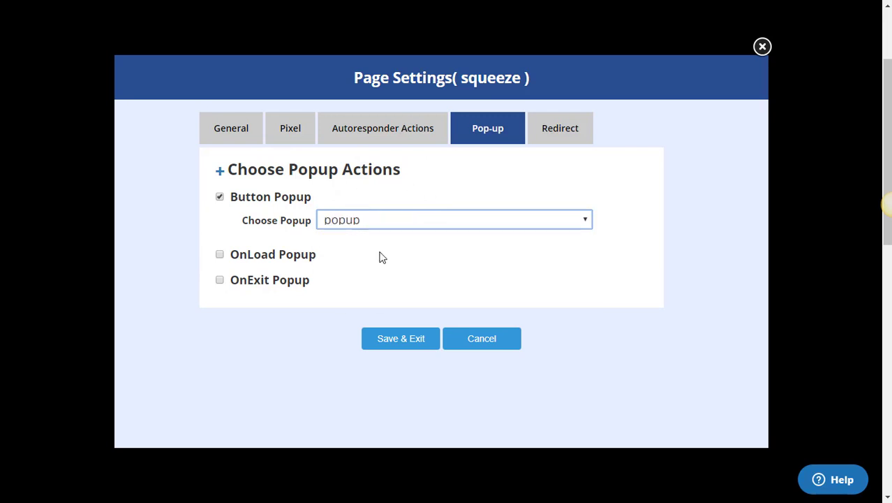
click(428, 345)
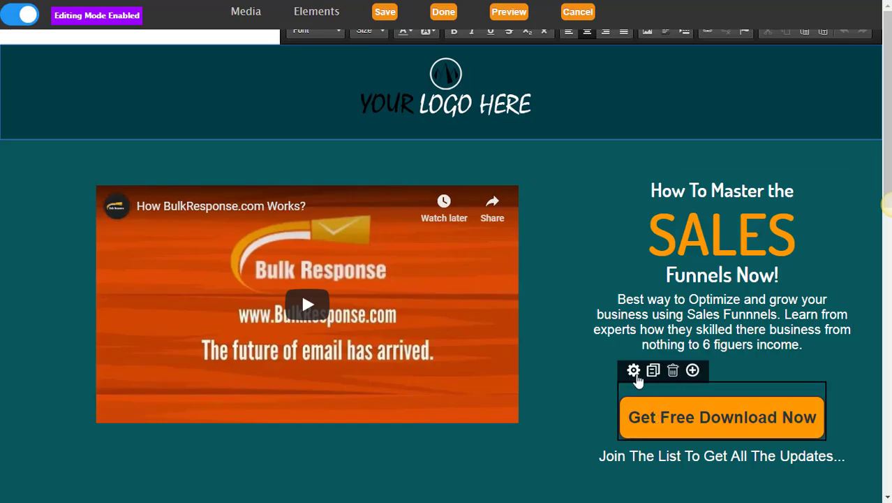
Attach the popup to the Get Free Download Now button.
click(634, 372)
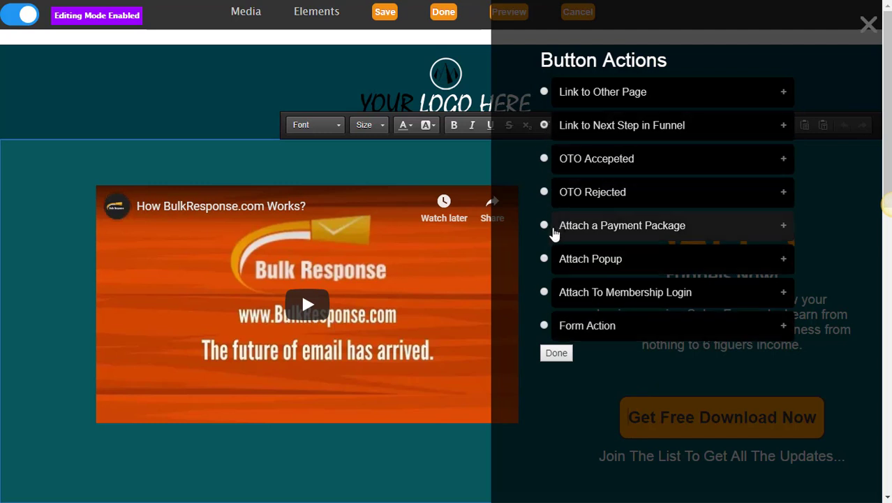
click(543, 260)
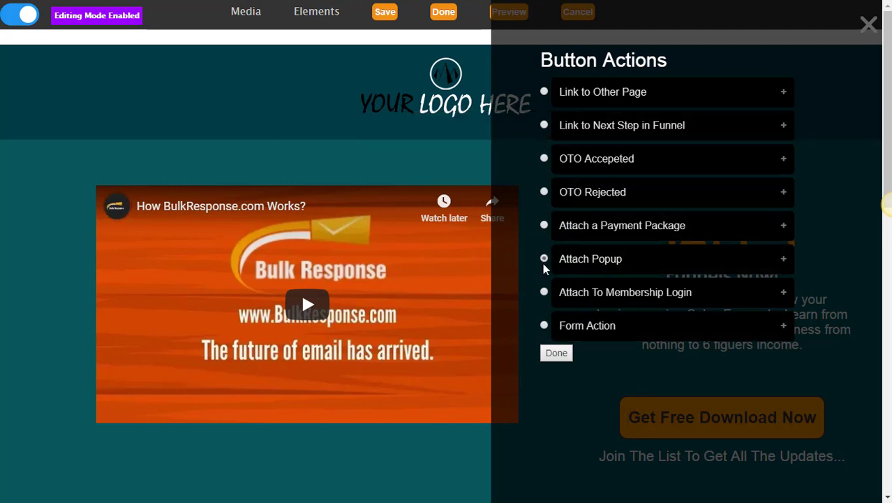
click(556, 353)
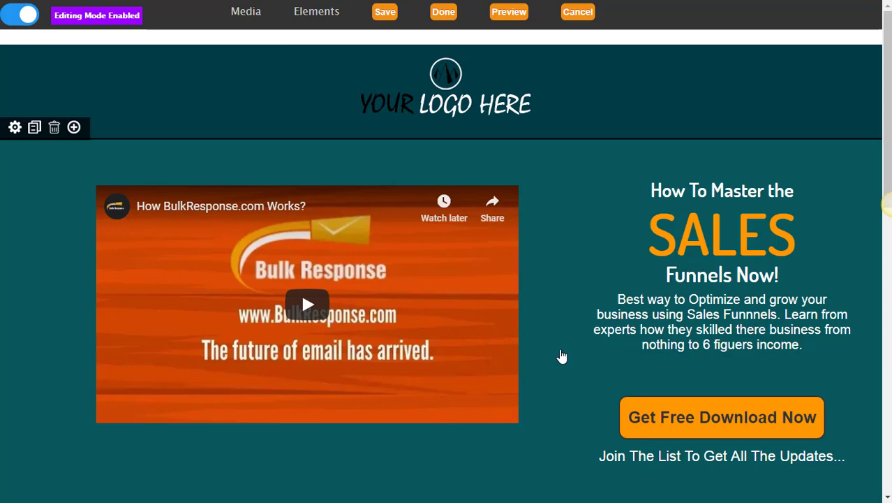
Leave the editor and start a live preview of the squeeze page.
click(444, 12)
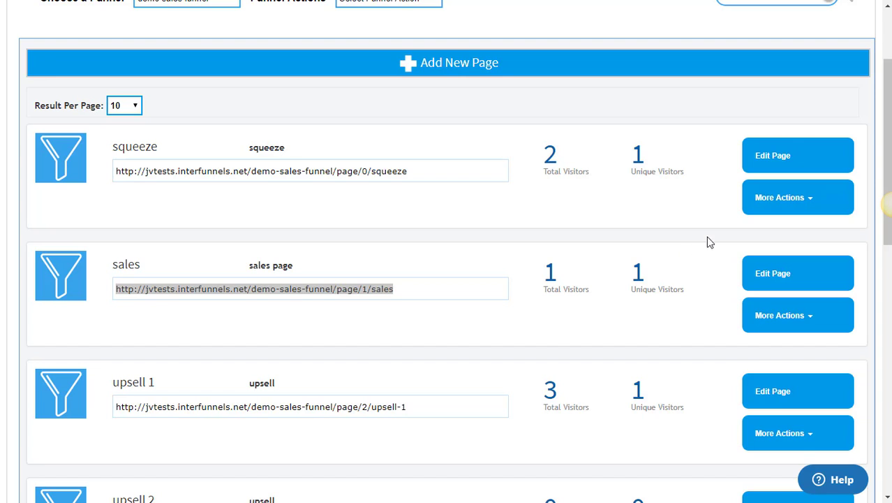
click(775, 204)
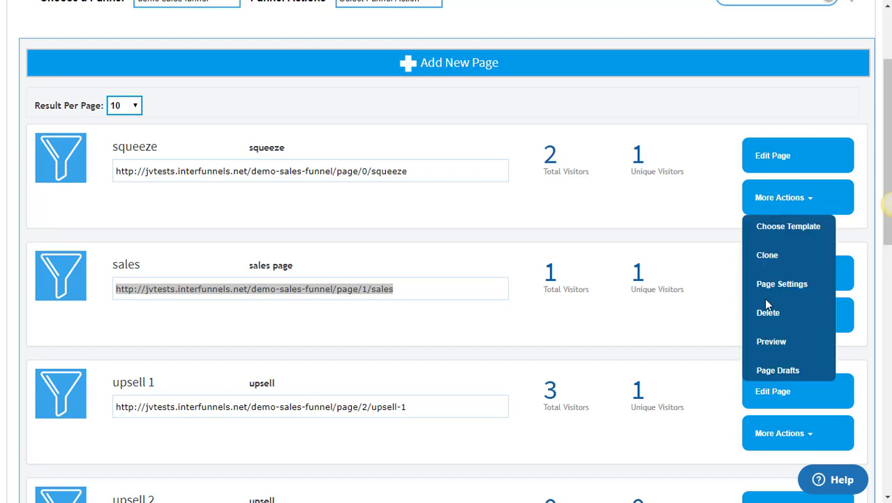
click(768, 341)
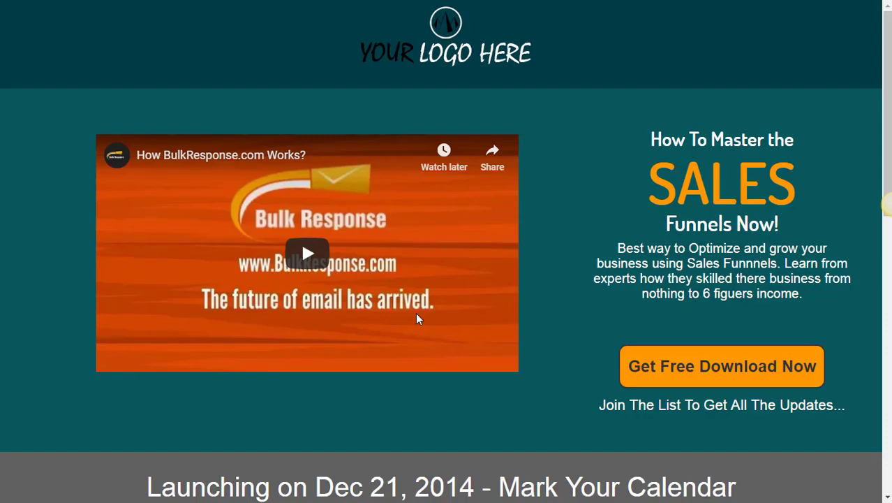
Open the popup with Get Free Download Now and submit a saved e-mail address to reserve a webinar seat.
click(660, 381)
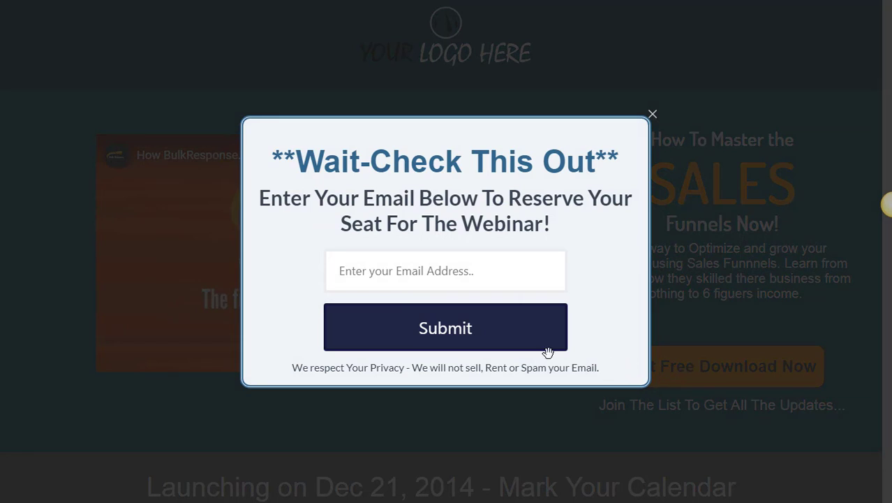
click(453, 280)
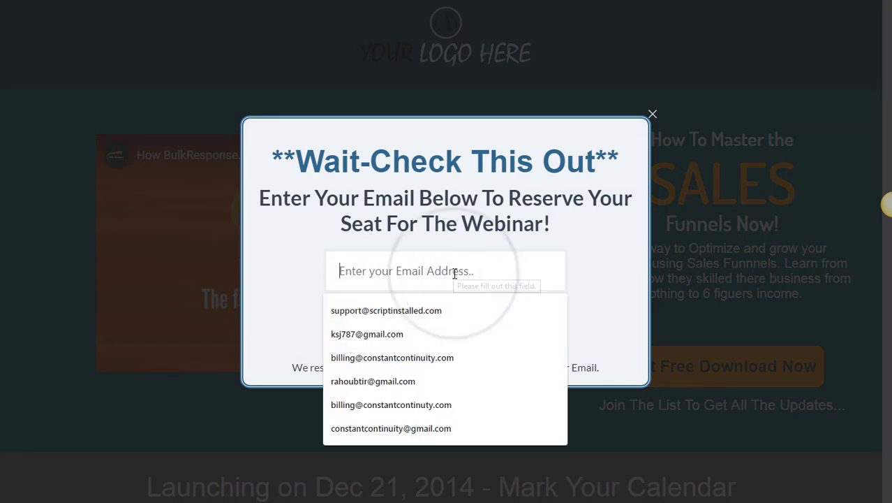
click(412, 335)
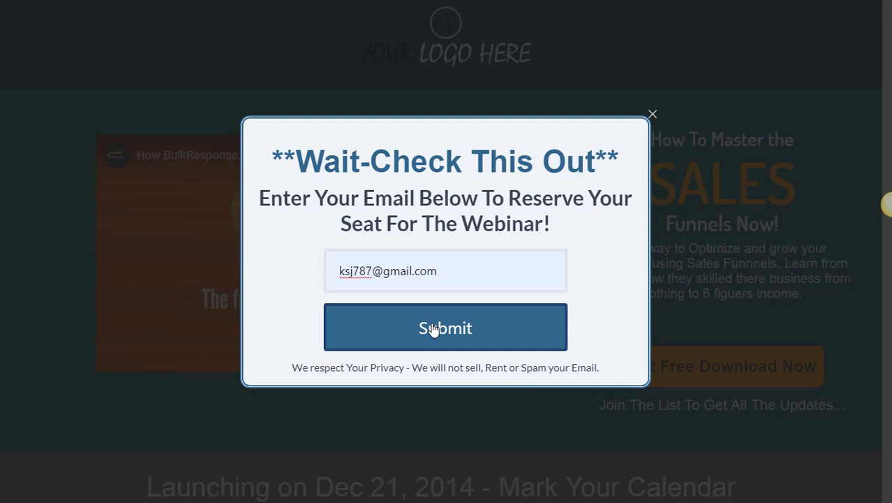
click(433, 329)
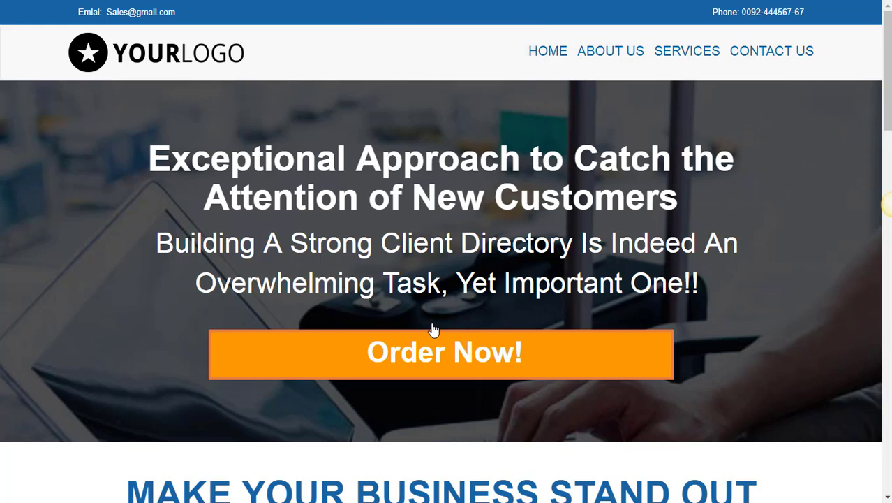
Start an order with Order Now! on the sales landing page.
scroll(447, 303, down, 3)
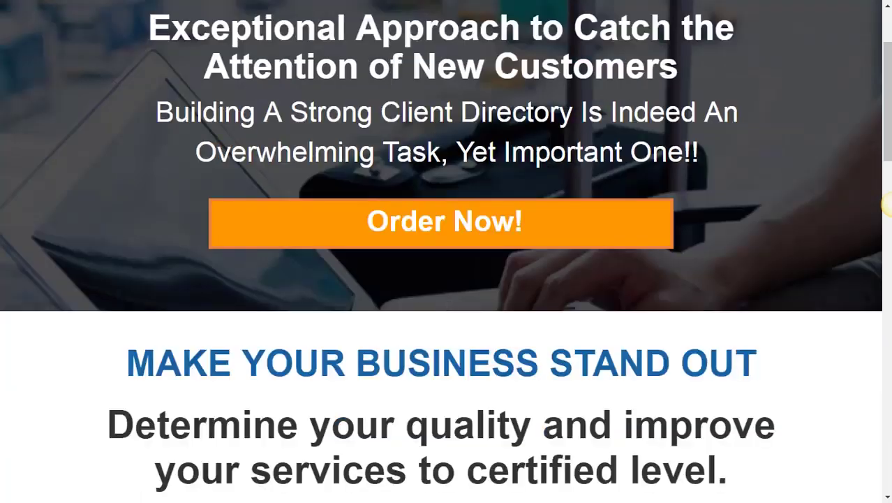
scroll(445, 312, up, 2)
scroll(445, 312, up, 1)
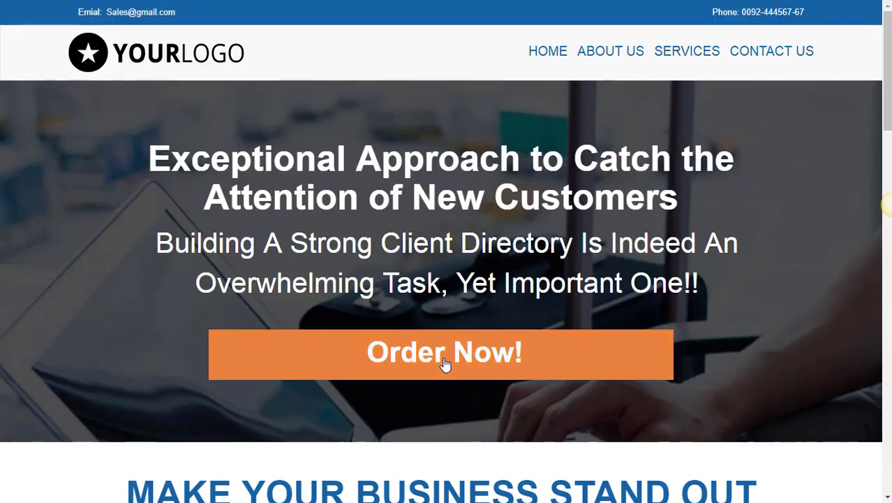
click(445, 363)
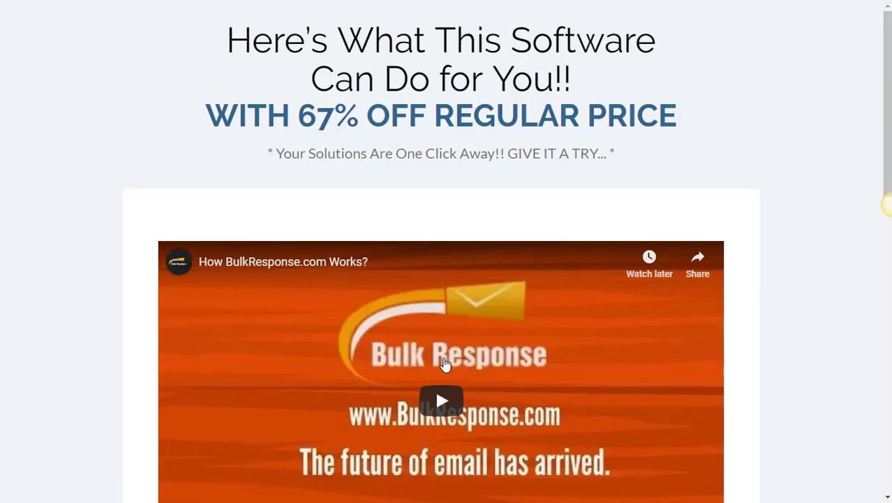
Accept the Upsell1 offer and then the 2nd Upsell offer.
scroll(445, 363, down, 3)
scroll(445, 364, up, 3)
scroll(444, 363, down, 3)
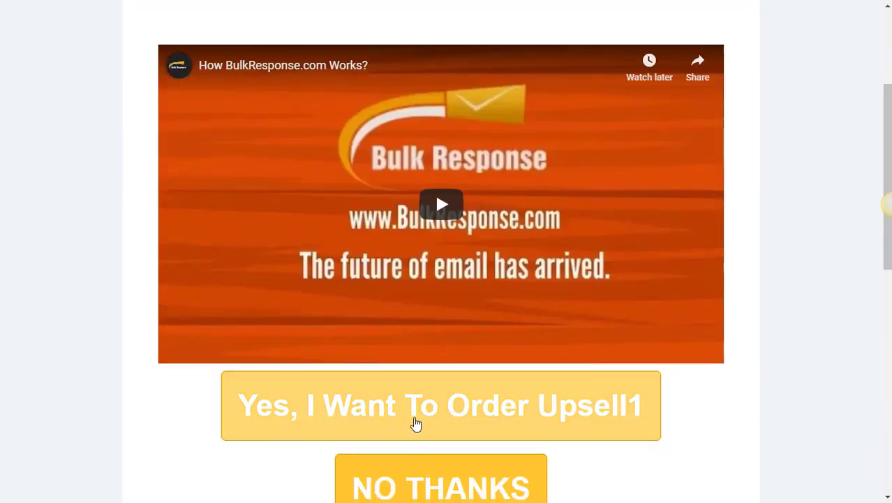
scroll(414, 422, down, 2)
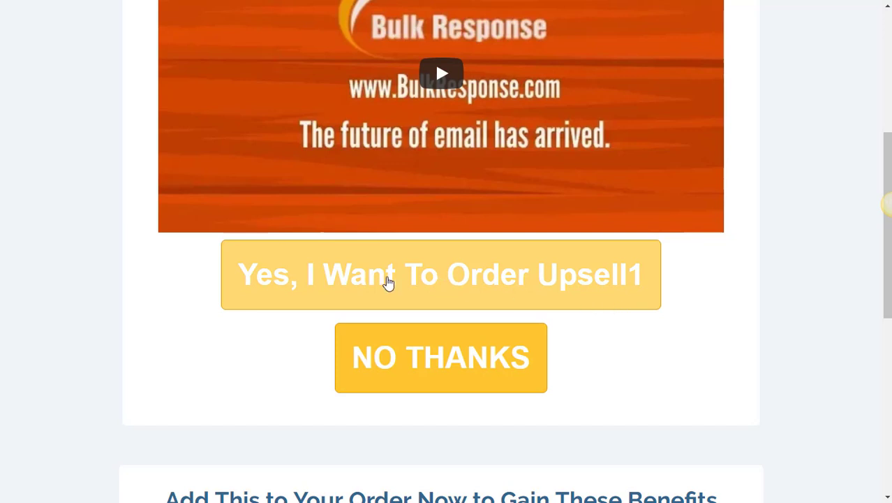
click(389, 282)
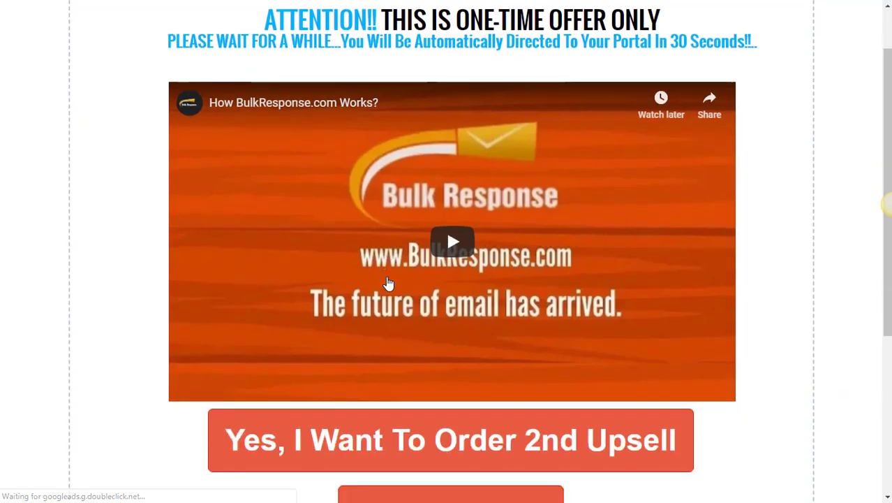
scroll(389, 283, down, 2)
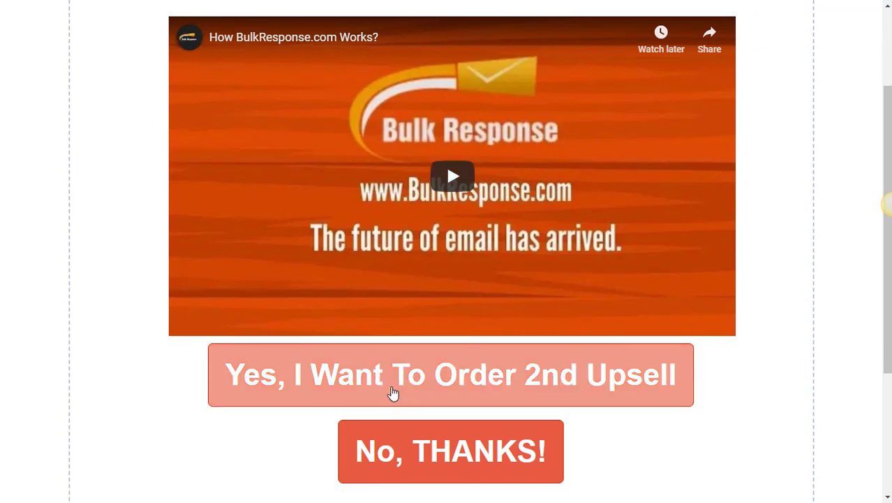
click(394, 393)
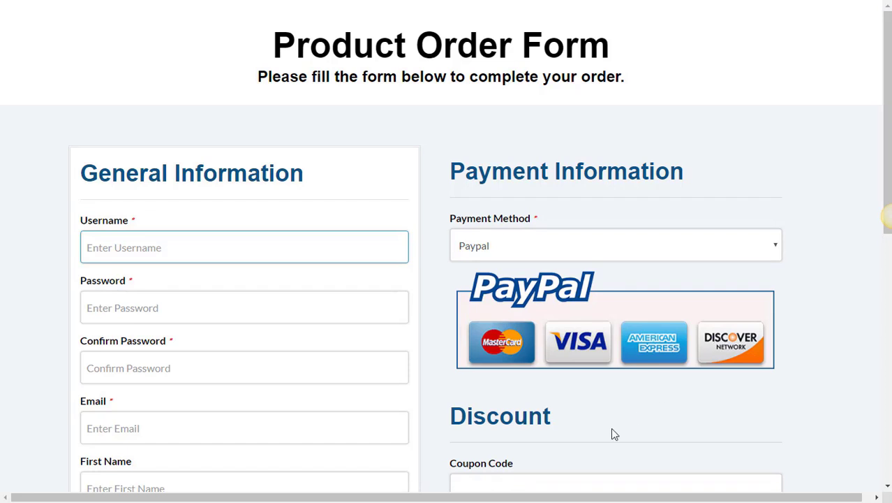
Fill in the Username field and move on to the password fields.
click(283, 249)
click(283, 248)
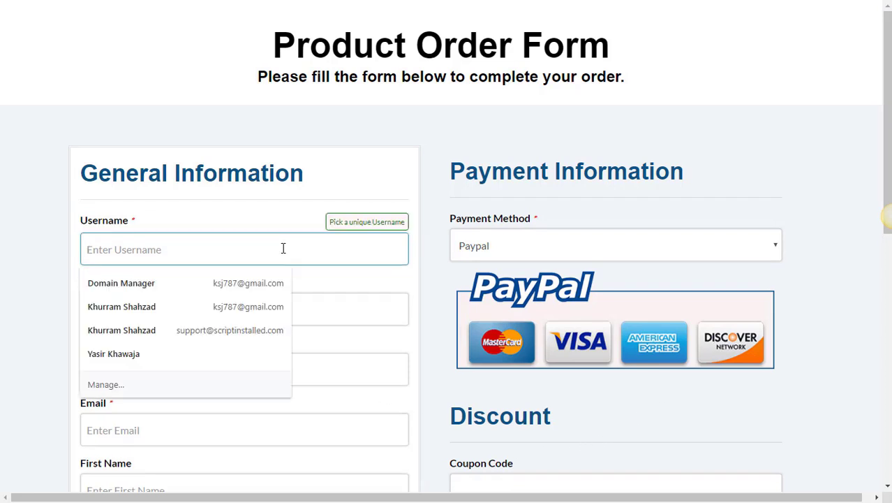
text(student11)
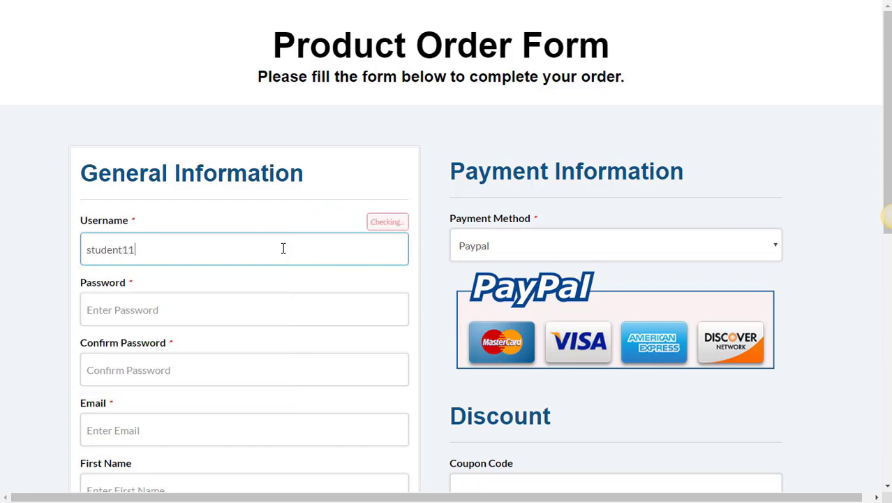
click(223, 299)
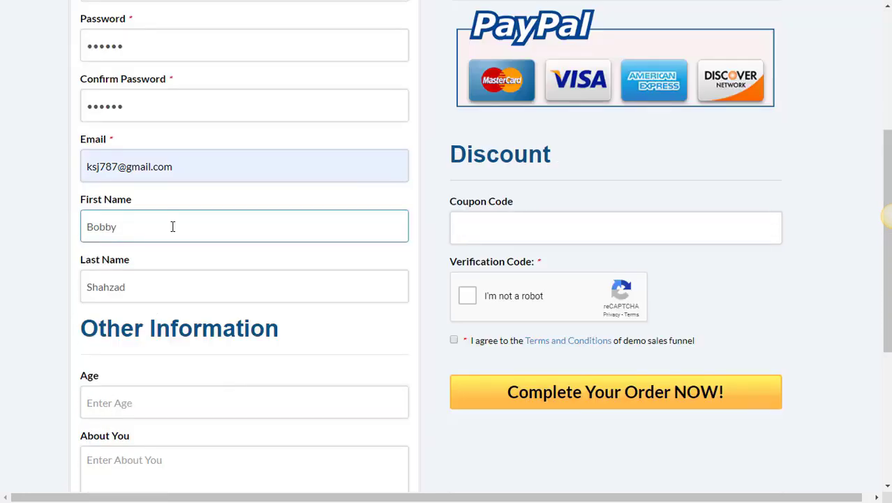
scroll(188, 236, down, 1)
scroll(188, 236, down, 1)
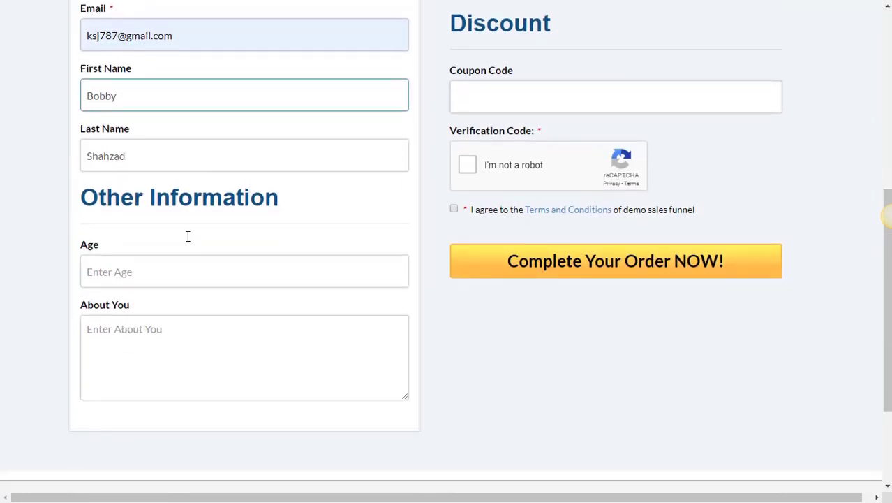
Set Age to 35 and About You to 'This is About me'.
click(87, 248)
click(109, 263)
text(35)
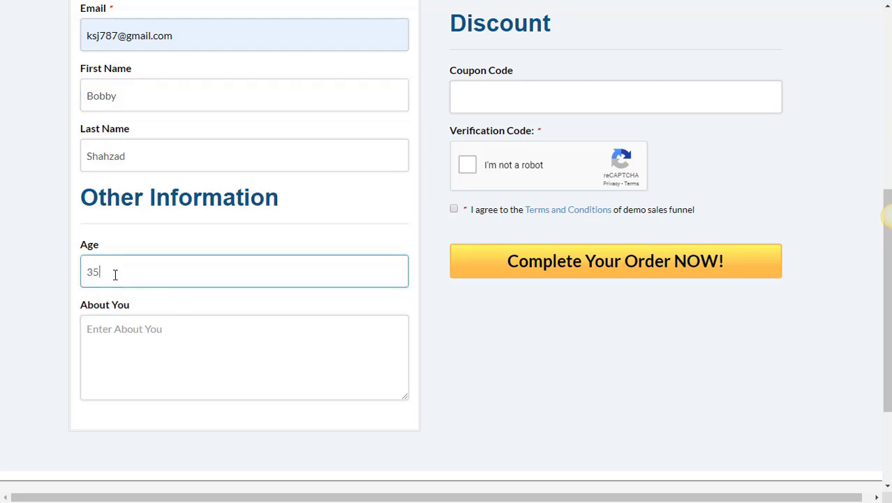
click(137, 328)
text(asdf)
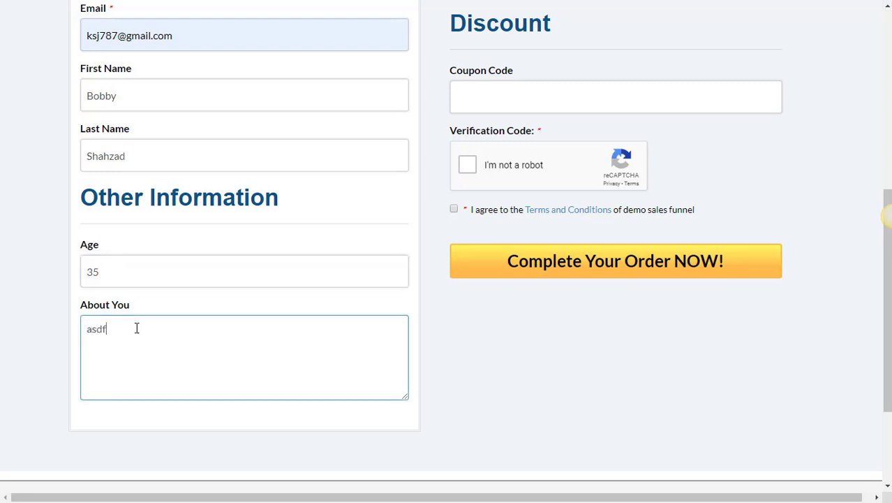
double_click(137, 328)
text(This is About me)
Keep Paypal as the payment method.
scroll(164, 325, up, 6)
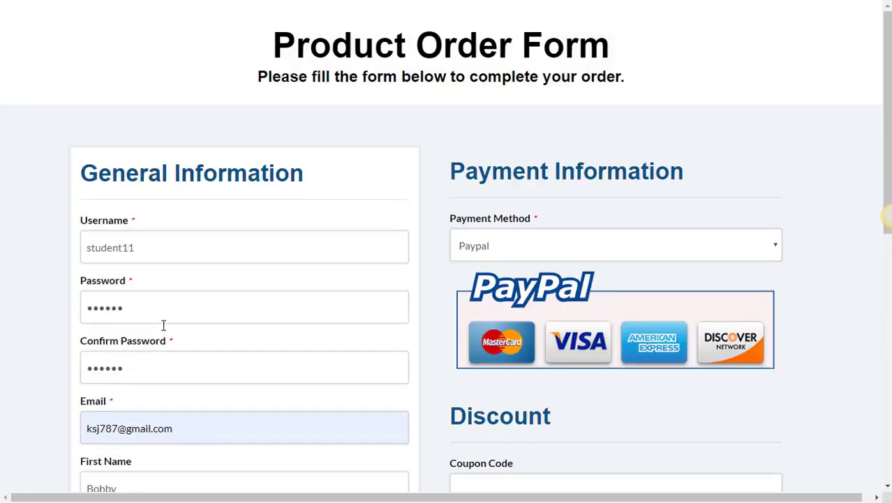
scroll(614, 252, down, 1)
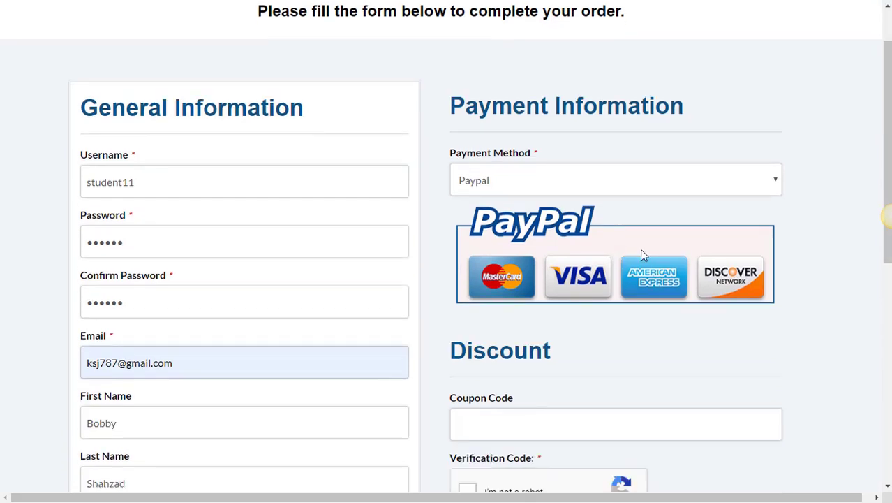
click(731, 187)
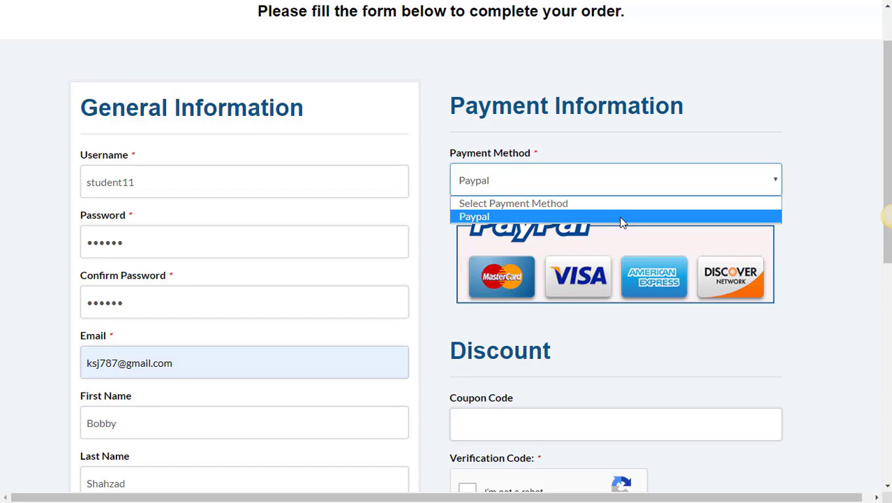
click(623, 183)
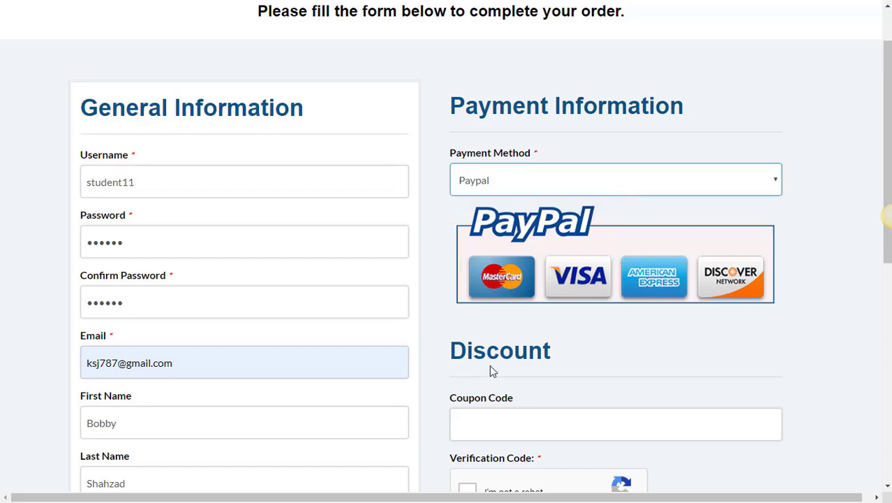
scroll(491, 370, down, 5)
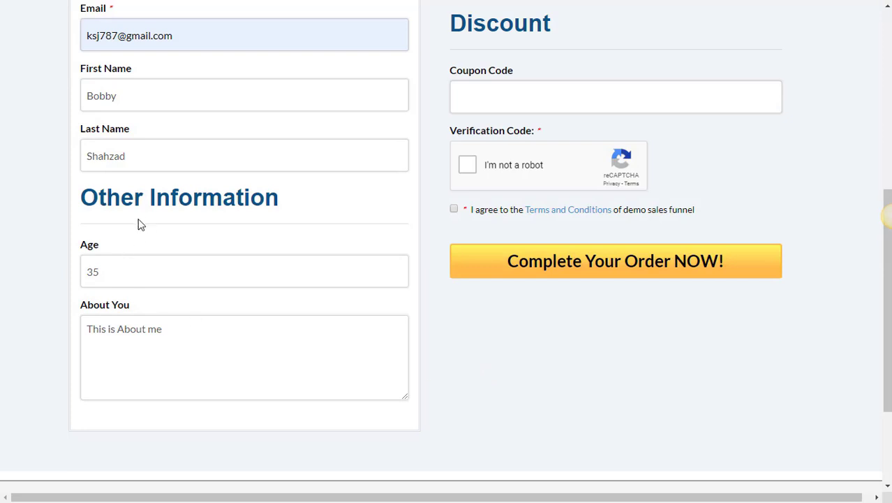
scroll(137, 206, up, 5)
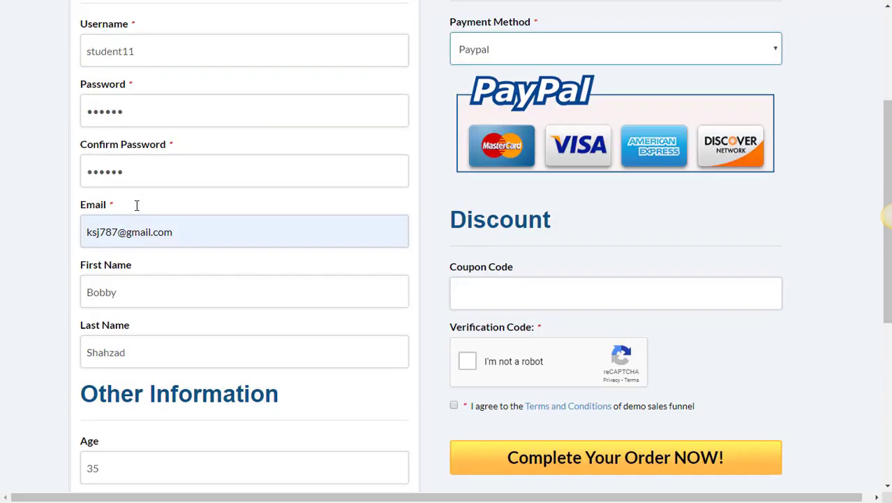
scroll(517, 277, down, 3)
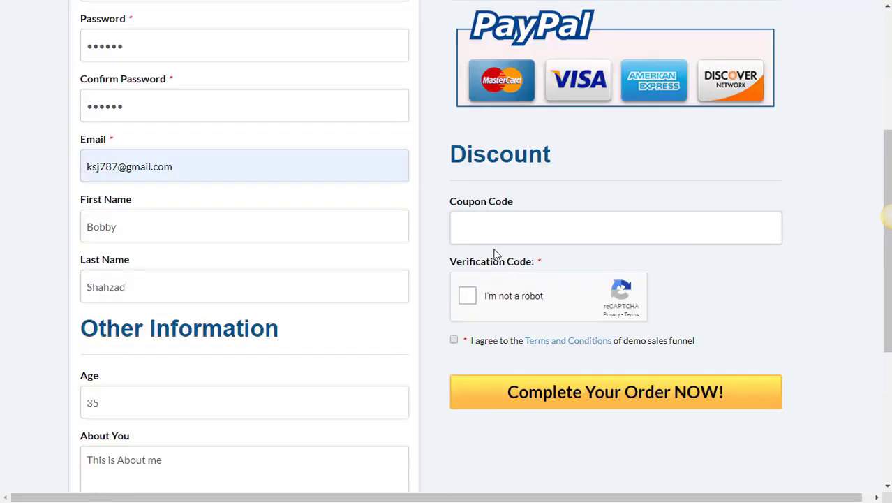
Pass the reCAPTCHA check and accept the terms and conditions.
click(505, 229)
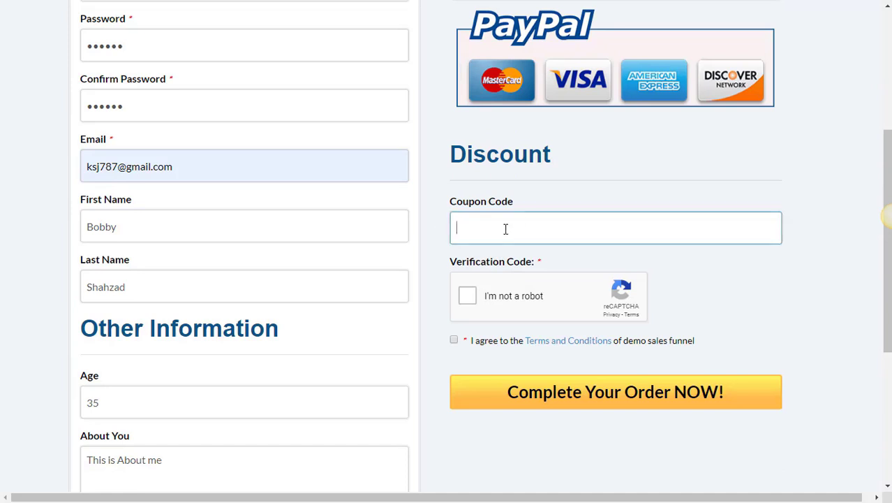
click(459, 303)
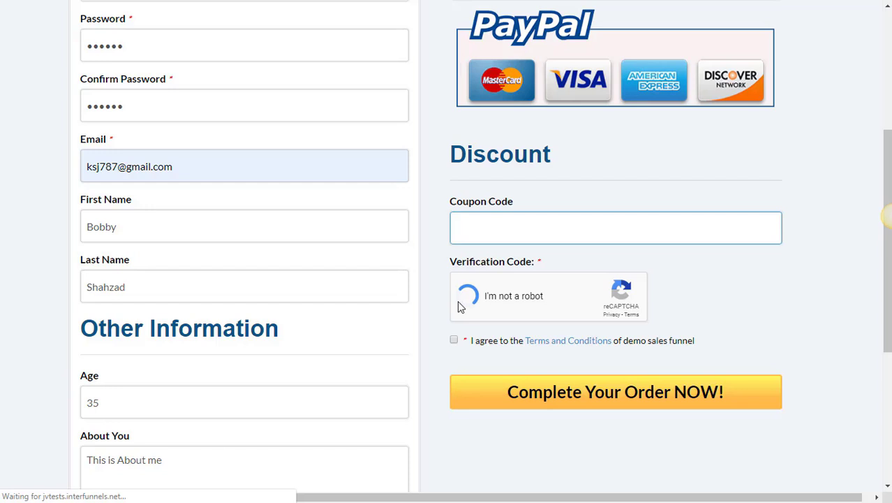
click(454, 342)
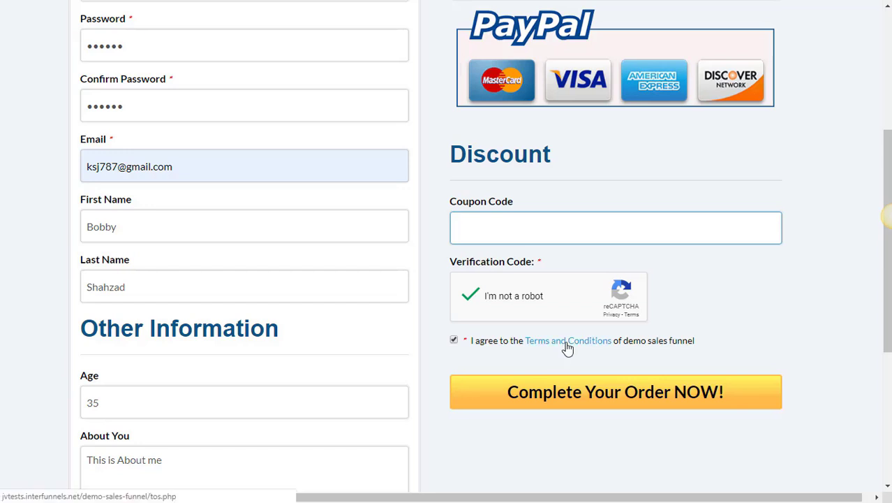
Submit the order, review the $84.00 grand total, and proceed with Checkout Now.
click(549, 397)
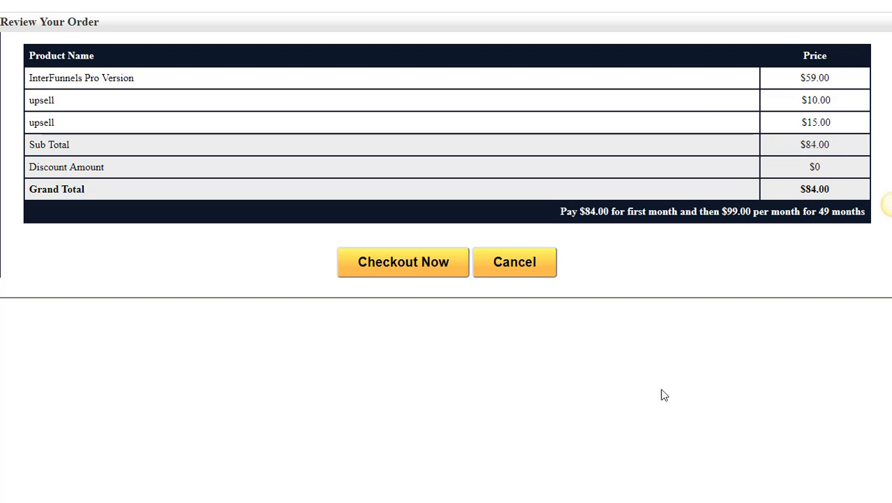
click(442, 264)
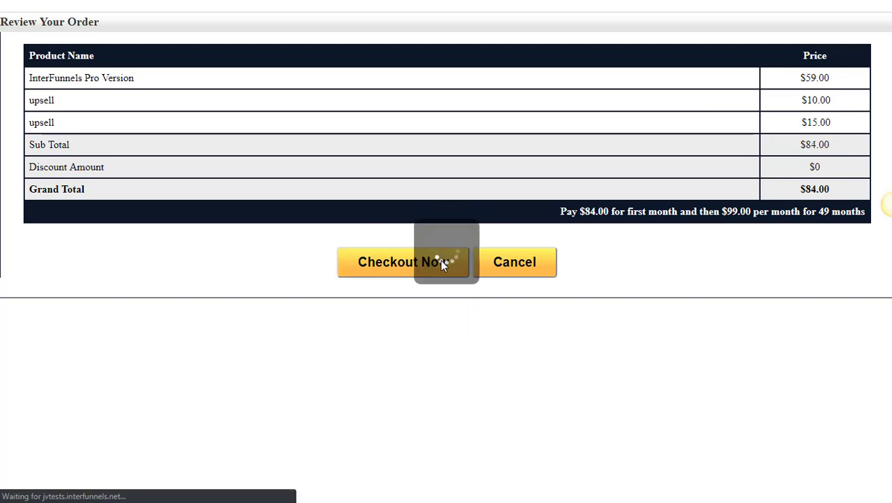
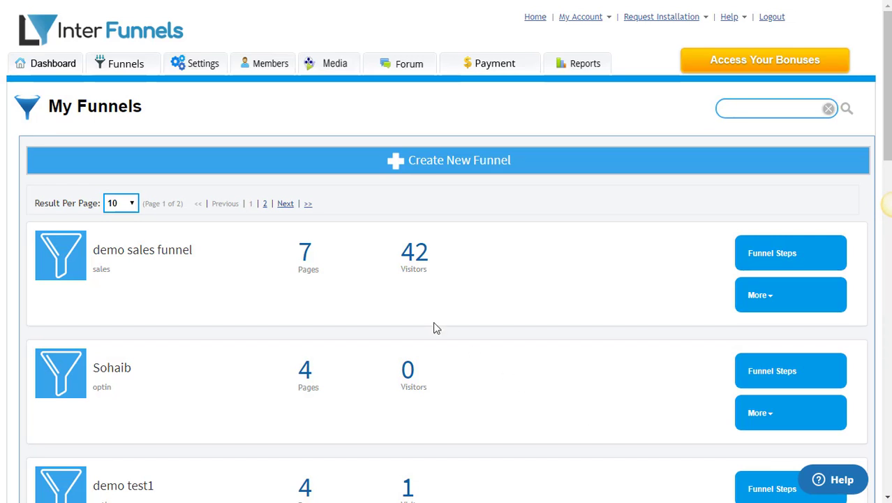
Build a membership funnel without either OTO or Upsell step and create it as 'My Video Course Membership'.
click(483, 174)
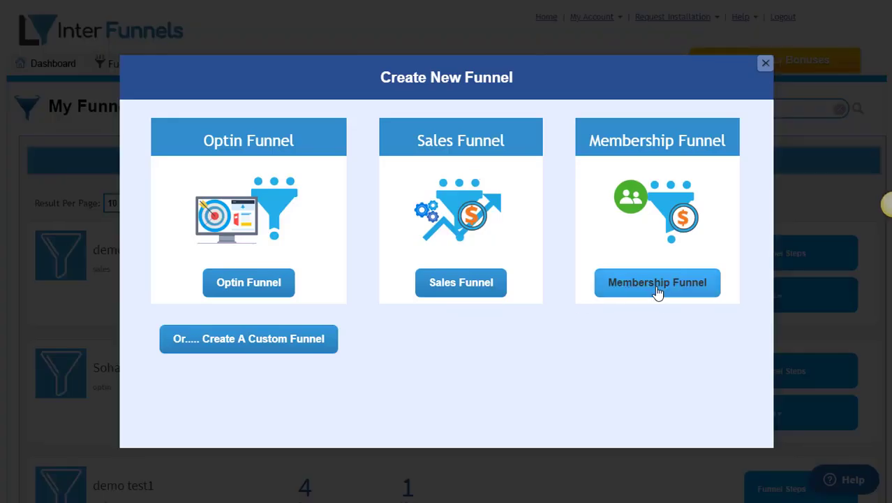
click(658, 292)
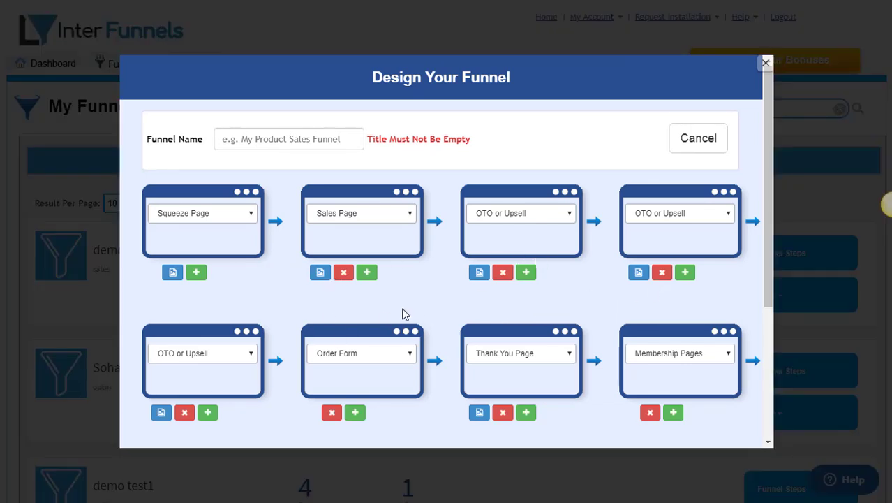
click(664, 273)
click(665, 275)
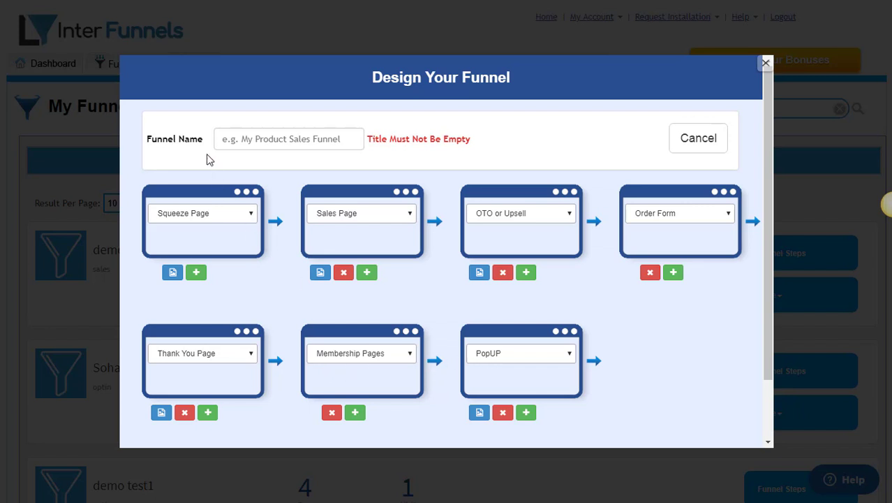
click(233, 139)
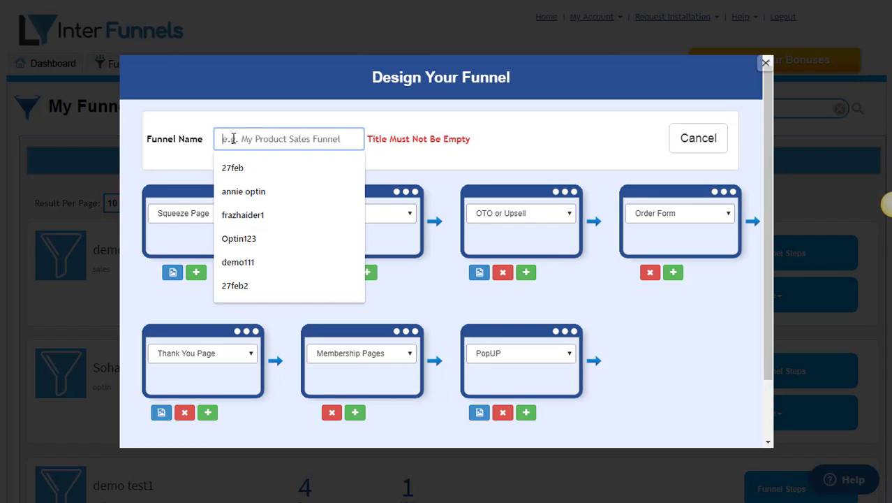
text(My Video)
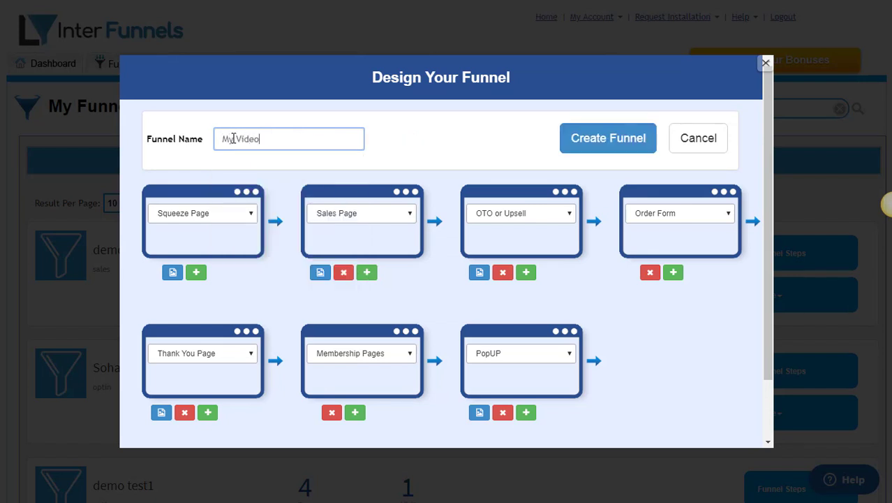
text( Course Membership)
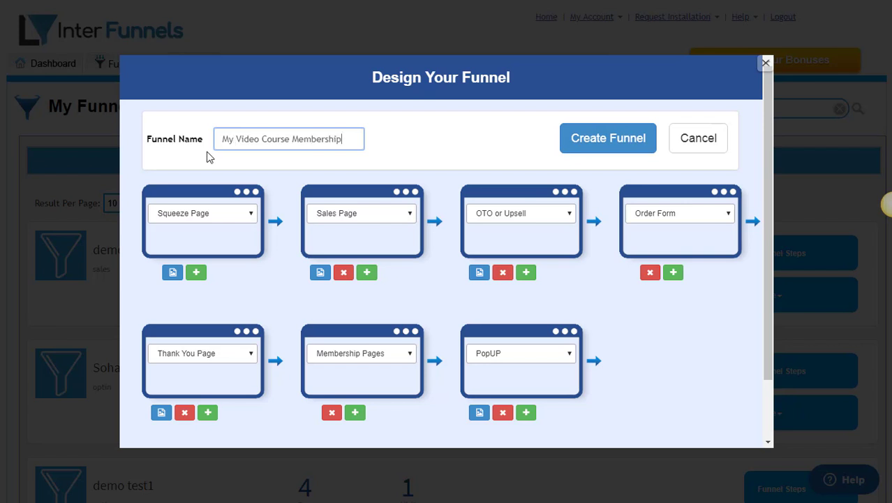
click(601, 137)
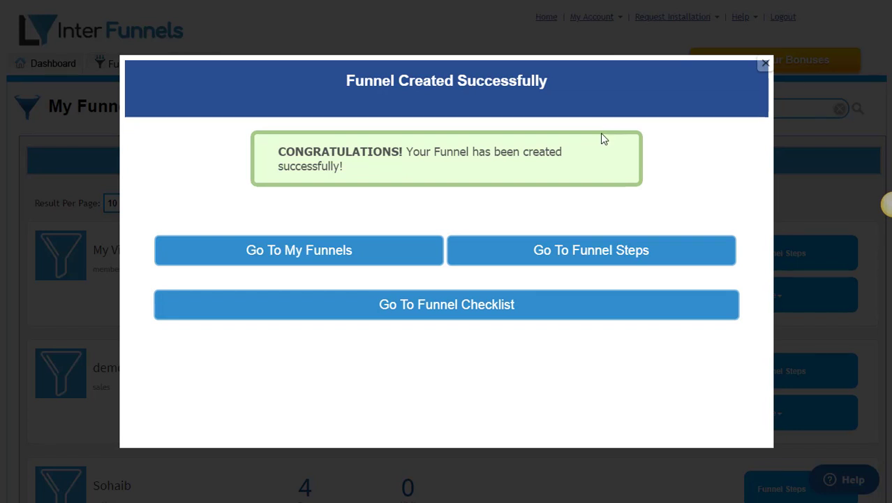
Go to the new funnel's steps and scroll down to the membershipPage.
click(604, 256)
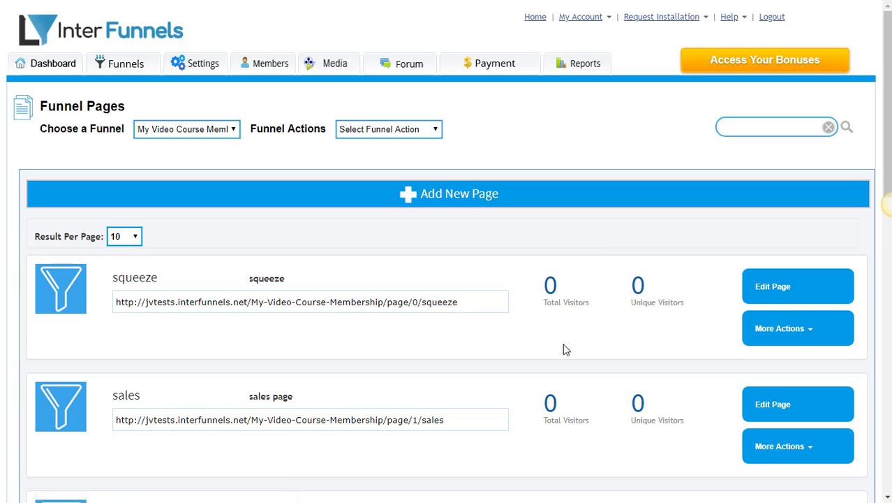
scroll(565, 349, down, 2)
scroll(565, 349, down, 4)
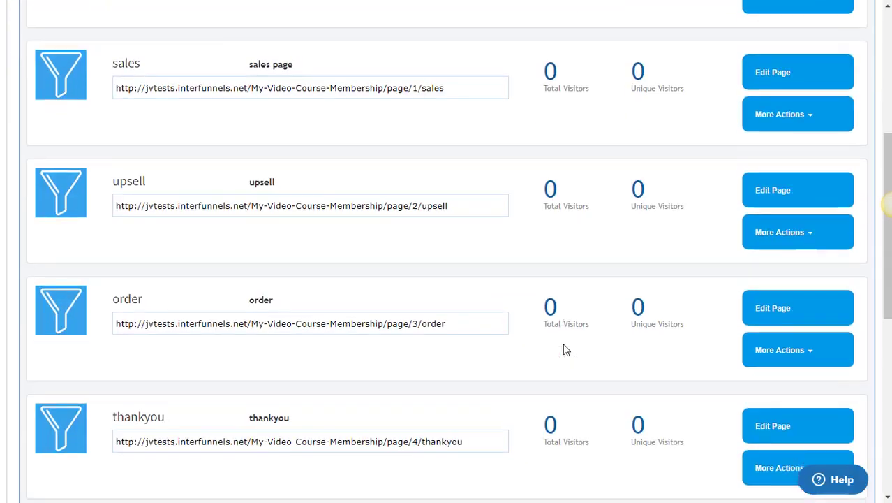
scroll(565, 349, down, 2)
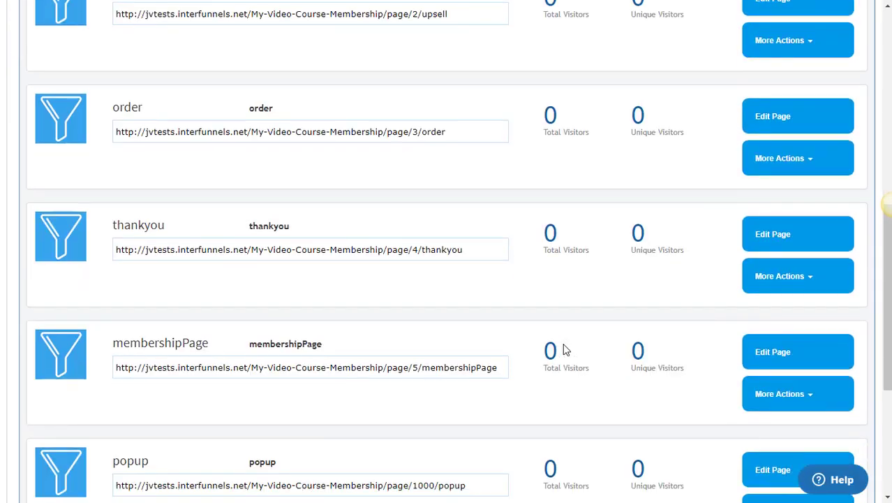
scroll(564, 349, up, 1)
scroll(564, 349, down, 2)
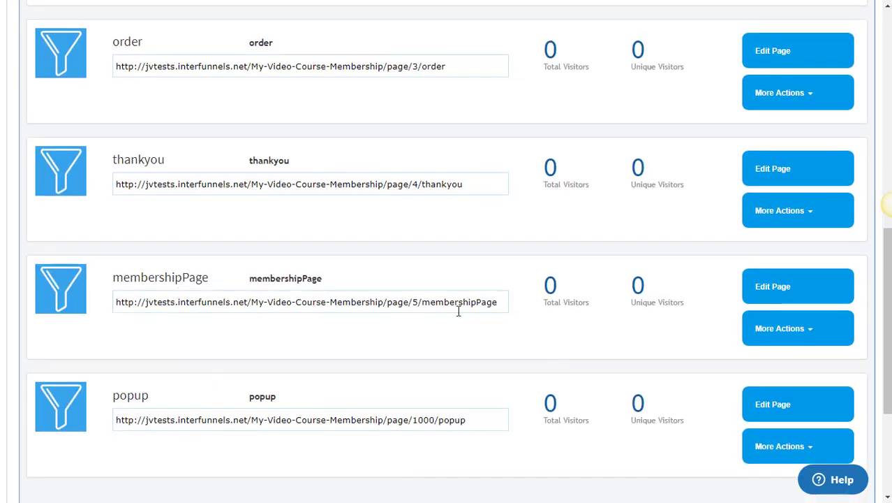
scroll(467, 311, down, 2)
Open membershipPage's Membership Settings and show the Payment Packages under Membership Levels.
click(785, 204)
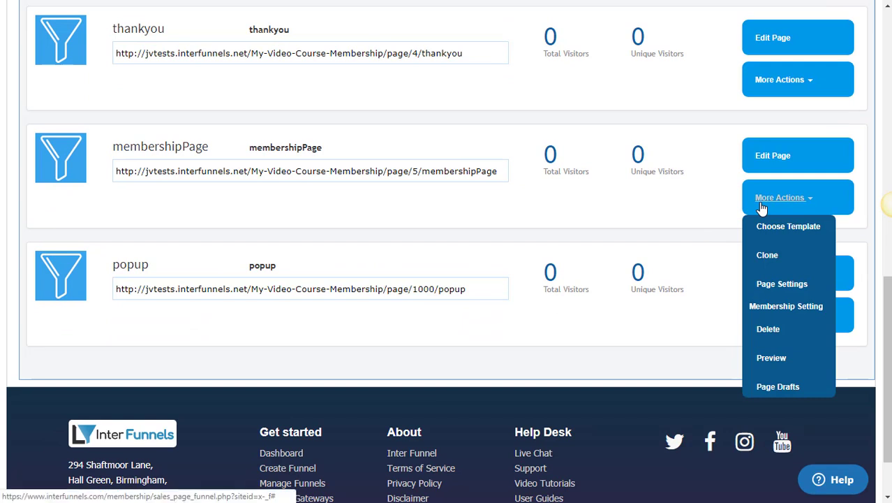
click(796, 307)
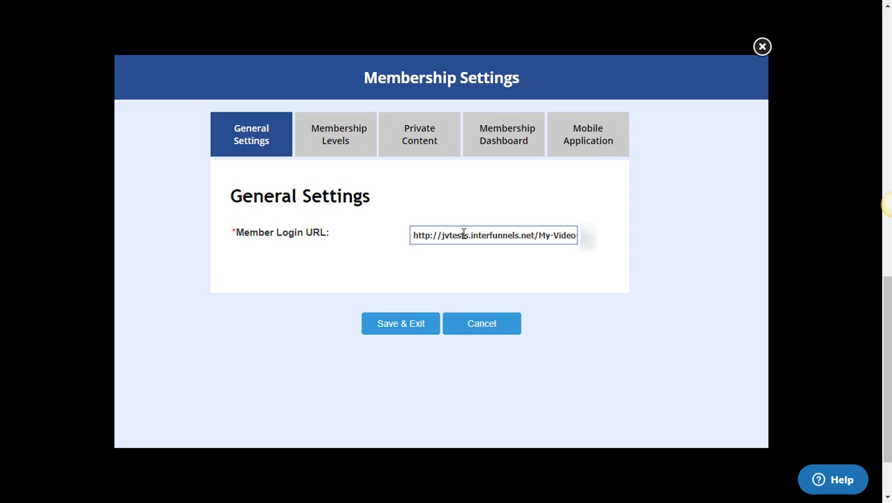
click(339, 149)
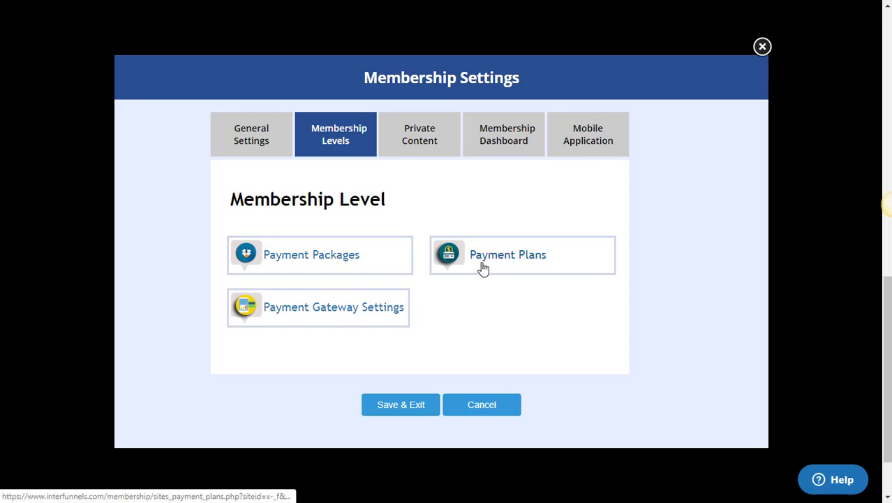
click(370, 315)
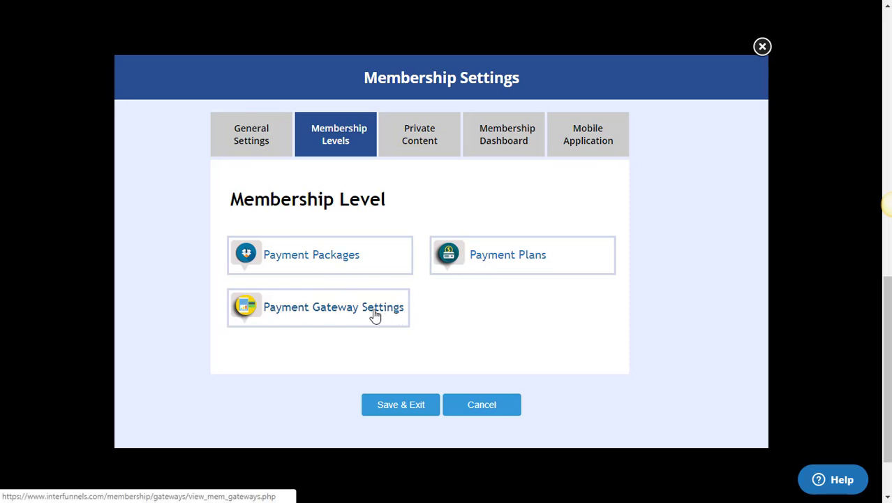
click(346, 269)
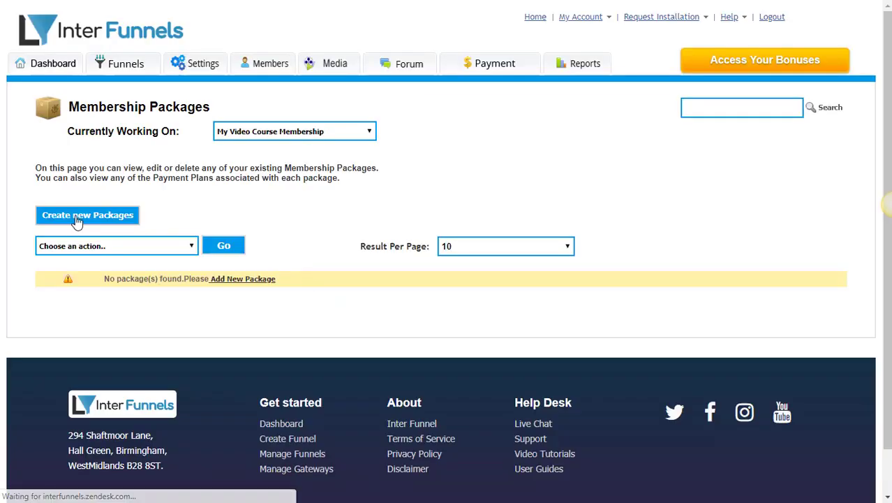
Create a package named 'gold membership' valid till 2019-03-31.
click(77, 221)
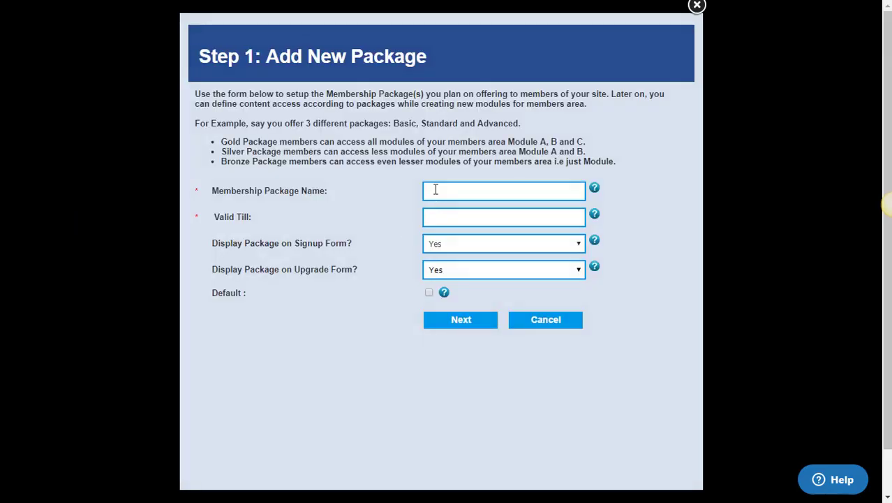
click(435, 190)
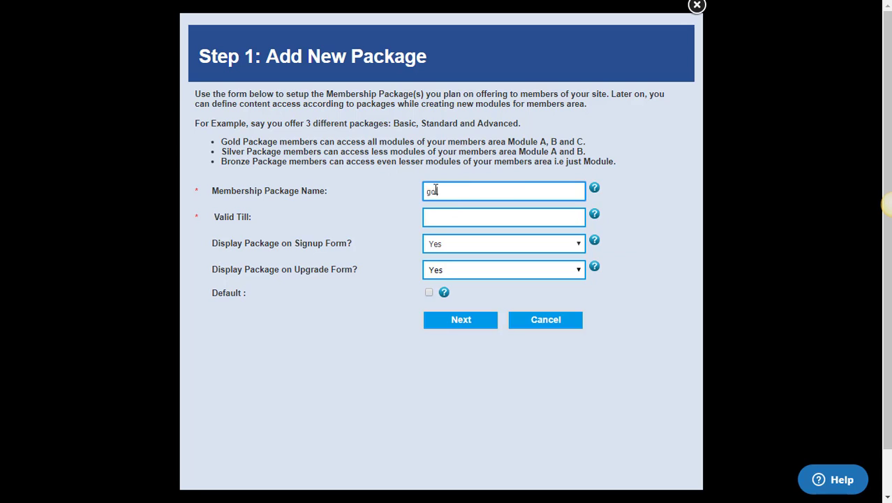
text(gold membership)
click(470, 216)
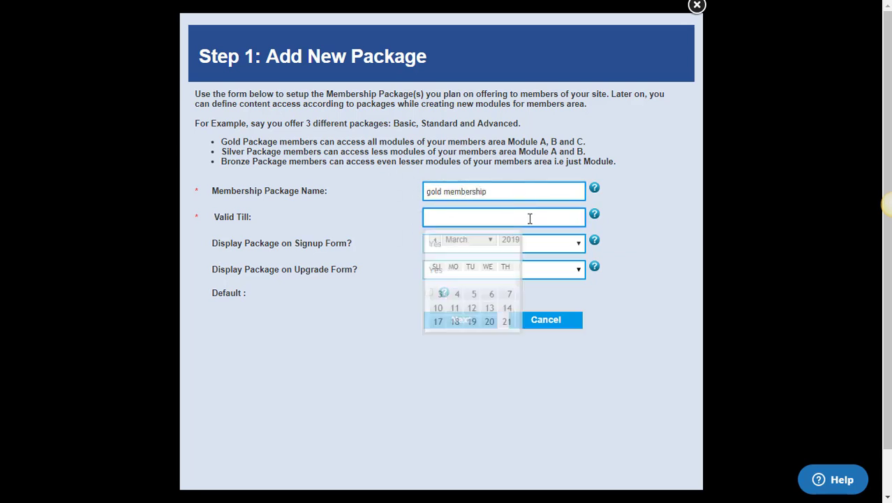
click(440, 353)
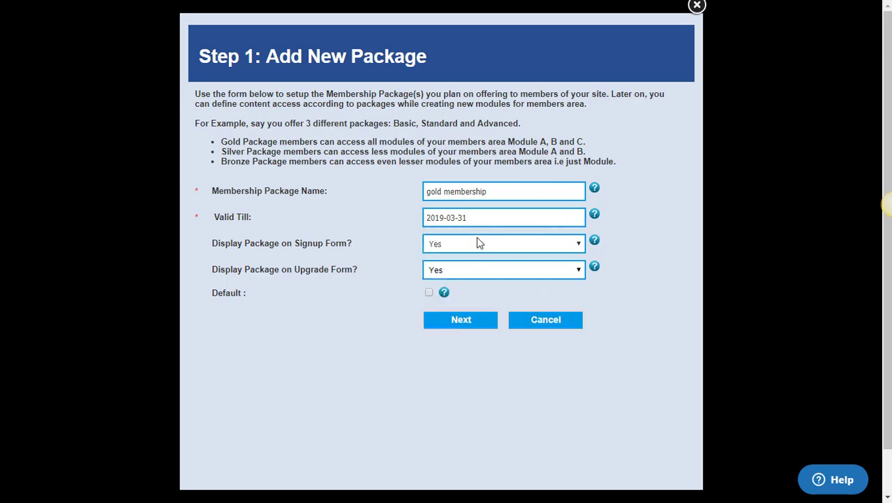
click(457, 323)
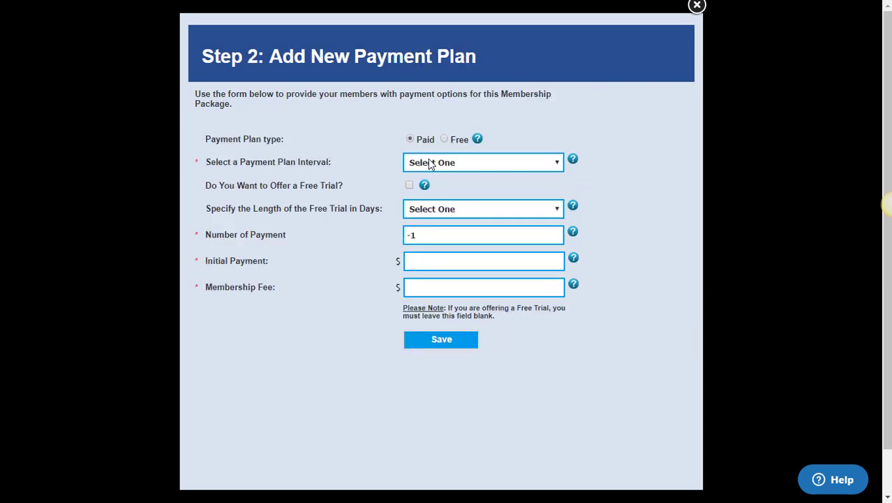
Save a weekly payment plan with a $99 initial payment and a $999 membership fee.
click(442, 166)
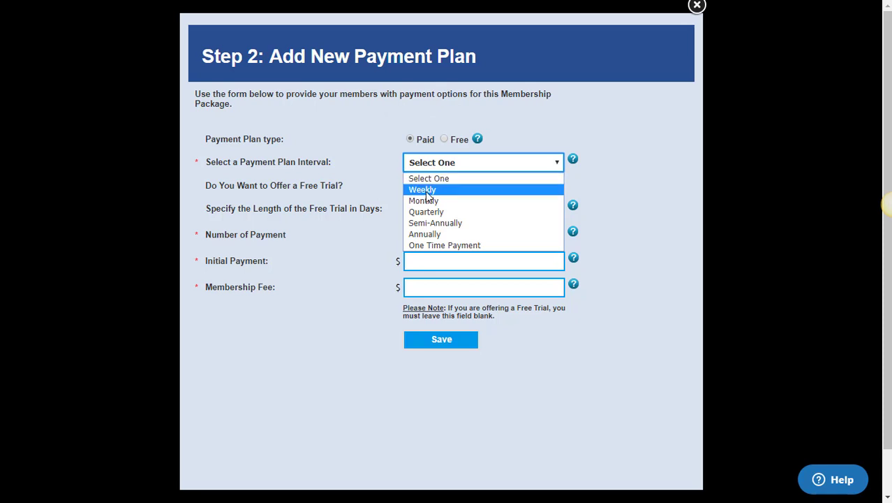
click(425, 192)
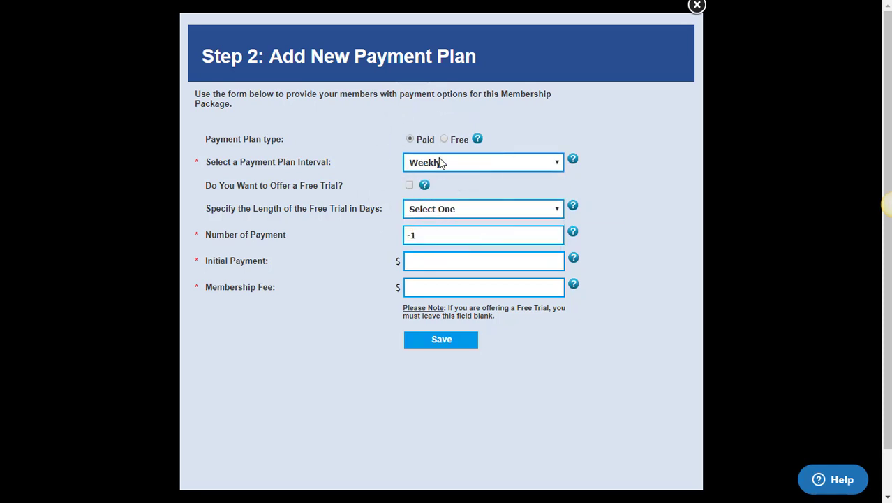
click(441, 165)
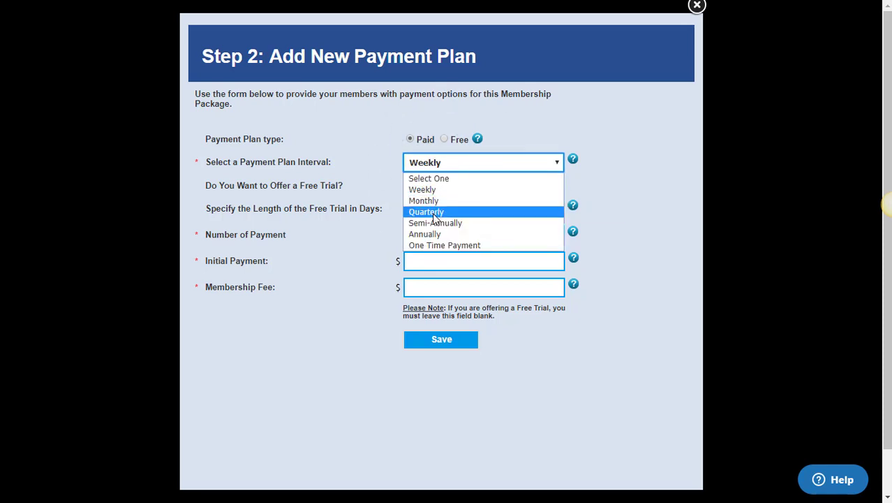
click(446, 165)
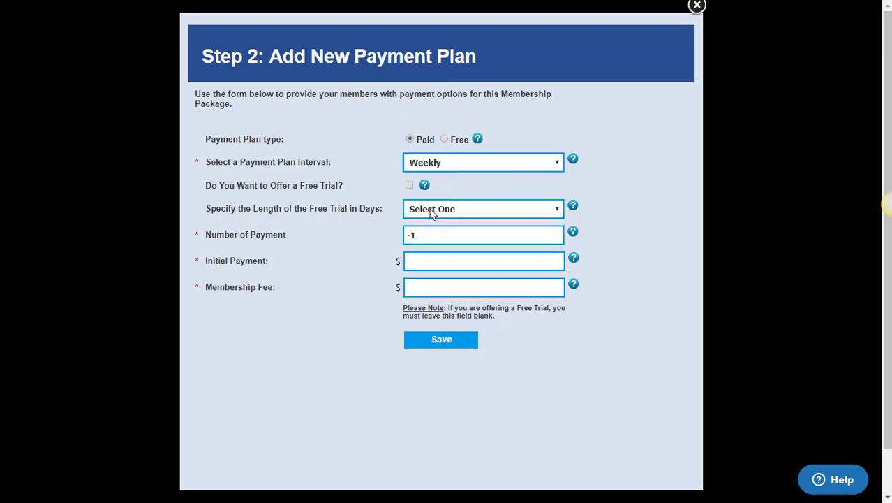
click(420, 261)
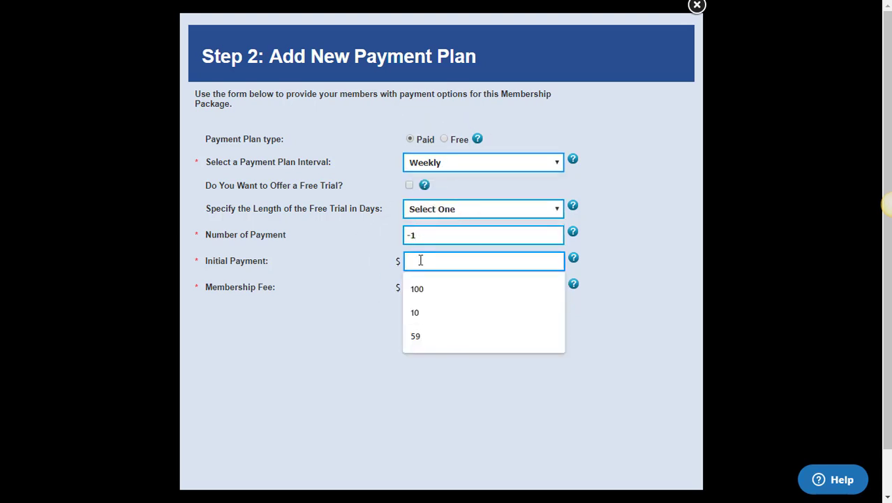
text(99)
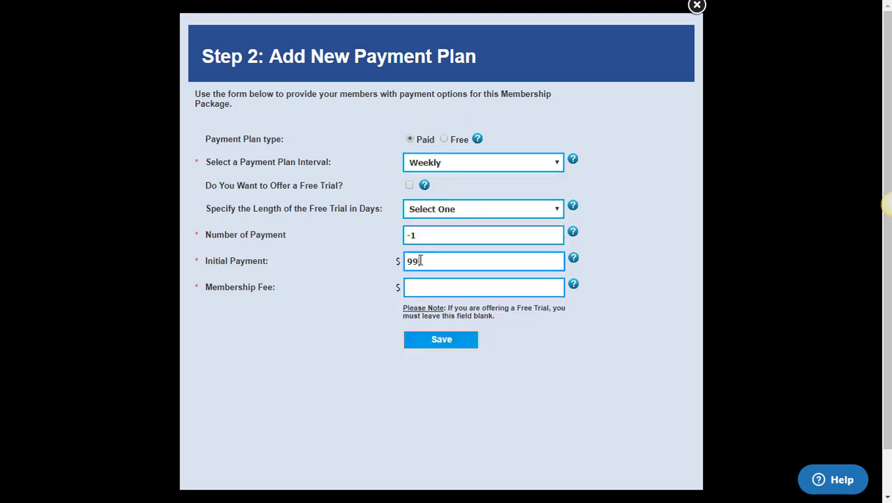
click(421, 284)
text(999)
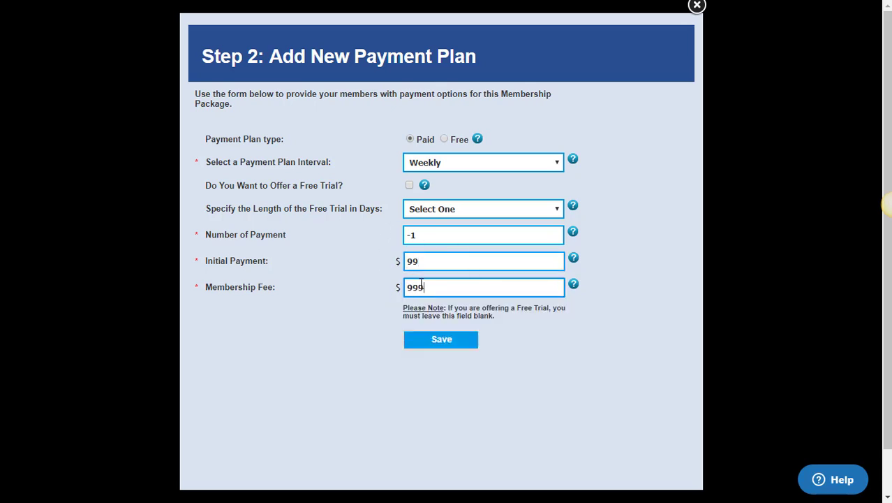
click(442, 341)
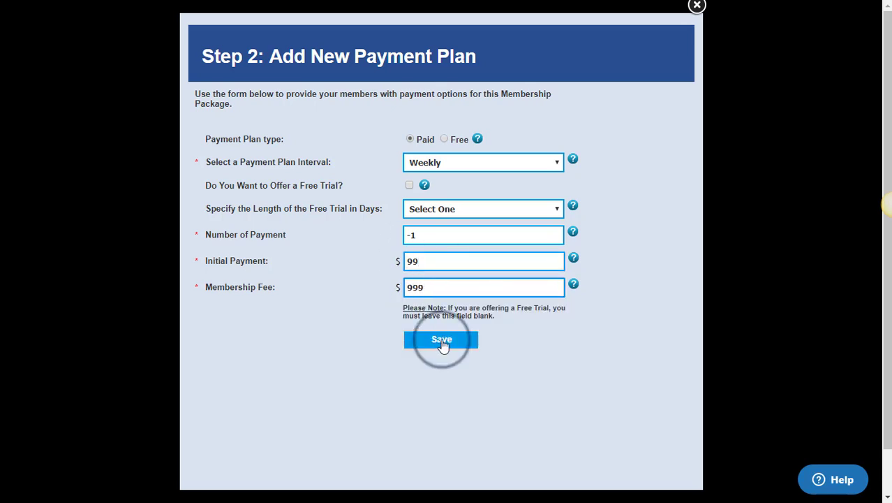
click(60, 244)
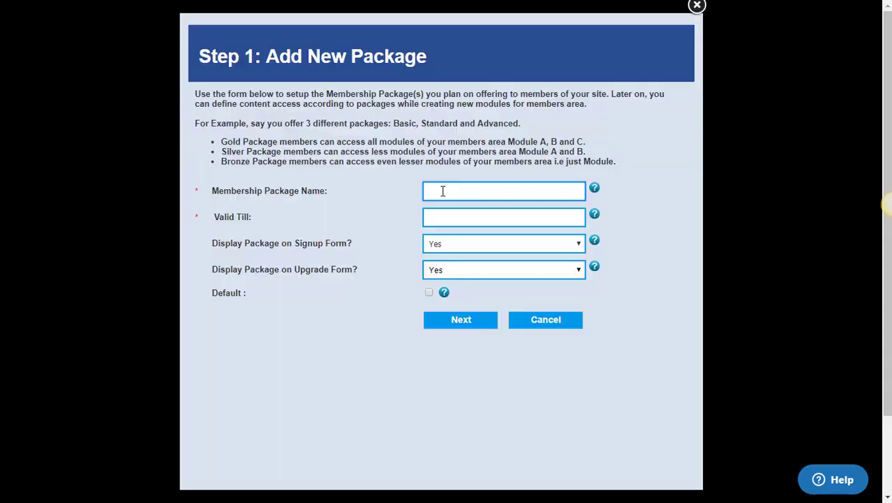
Name the new package 'Sliver Membership' and make it valid till 2019-03-23.
click(441, 190)
text(Sliver Membershp)
click(538, 218)
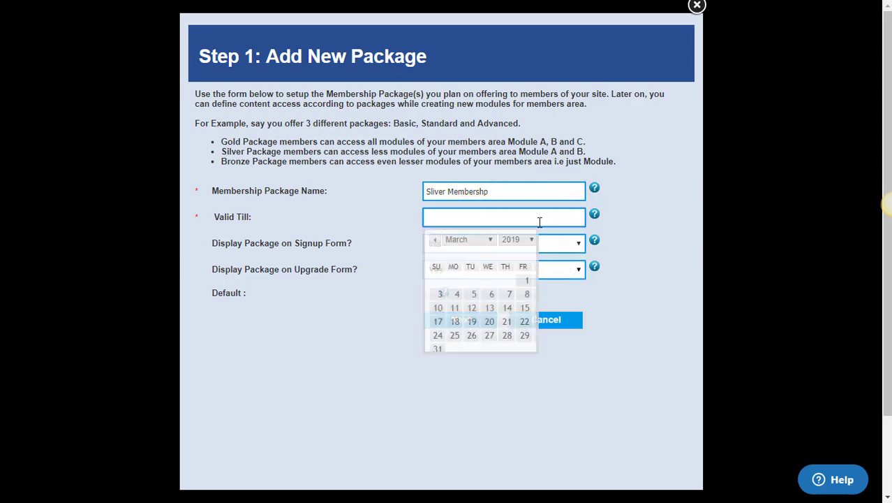
click(542, 322)
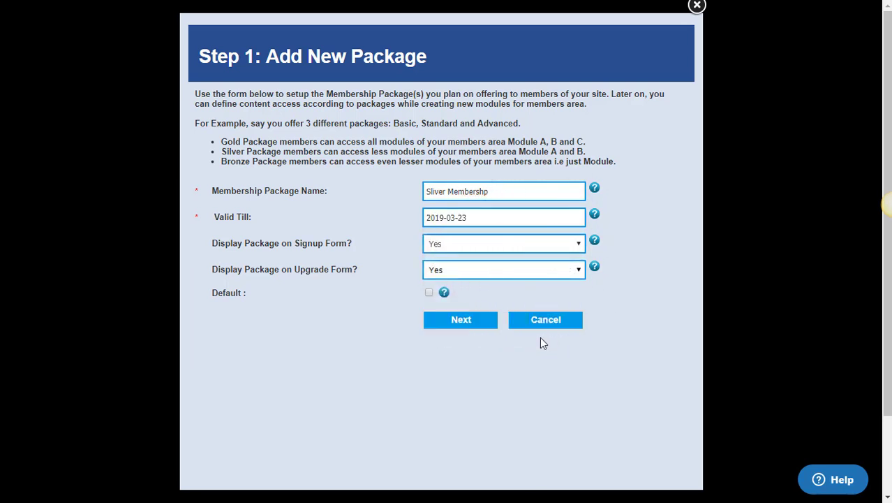
click(467, 326)
Save a monthly payment plan with a $69 initial payment for Sliver Membership.
click(483, 162)
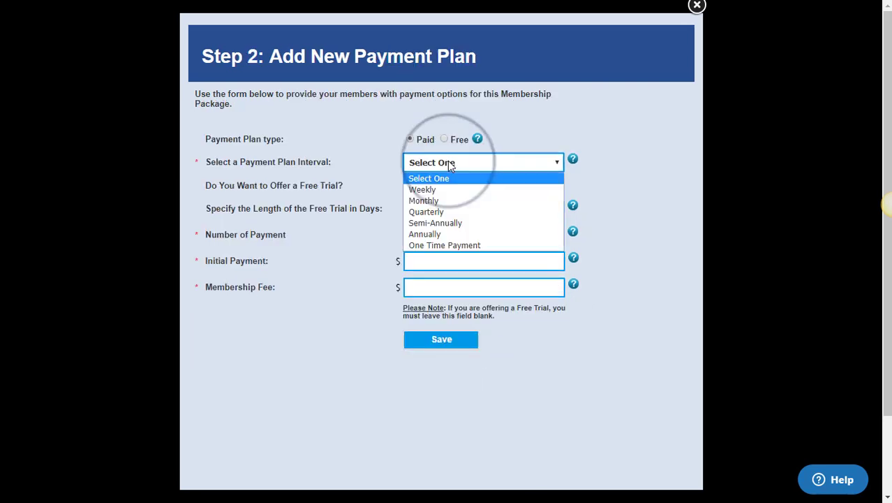
click(431, 201)
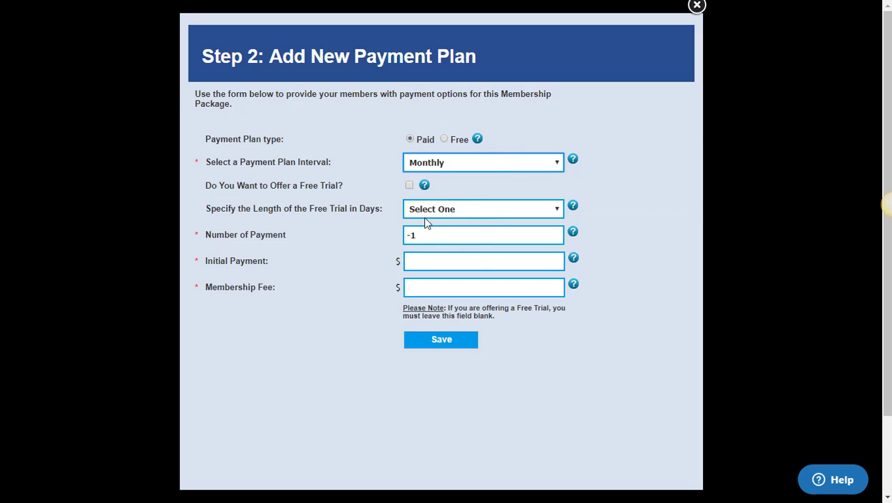
click(423, 261)
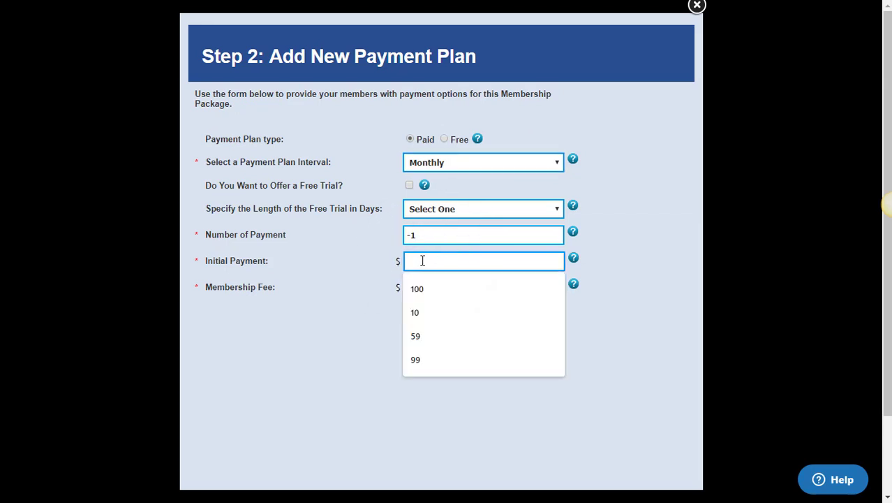
text(69)
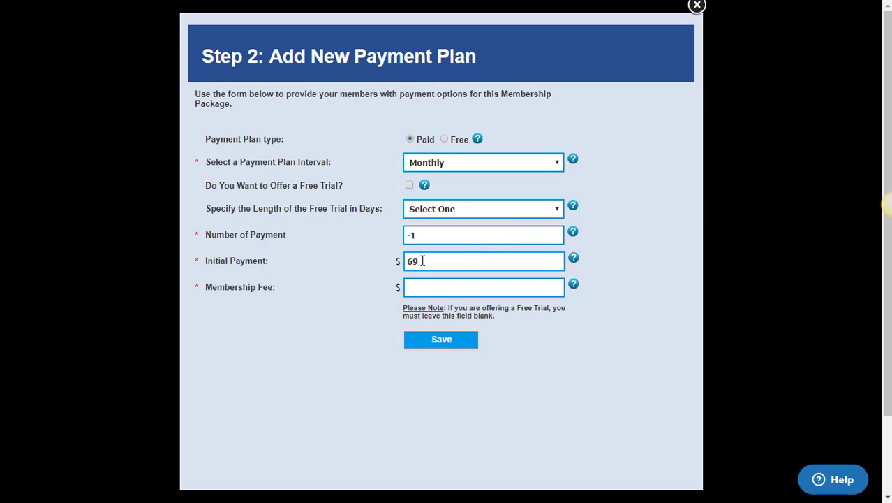
click(428, 282)
text(69)
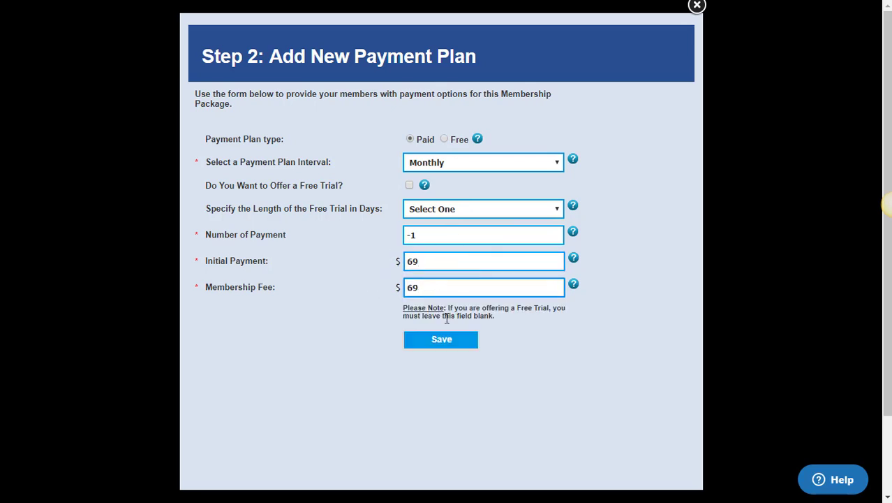
click(453, 339)
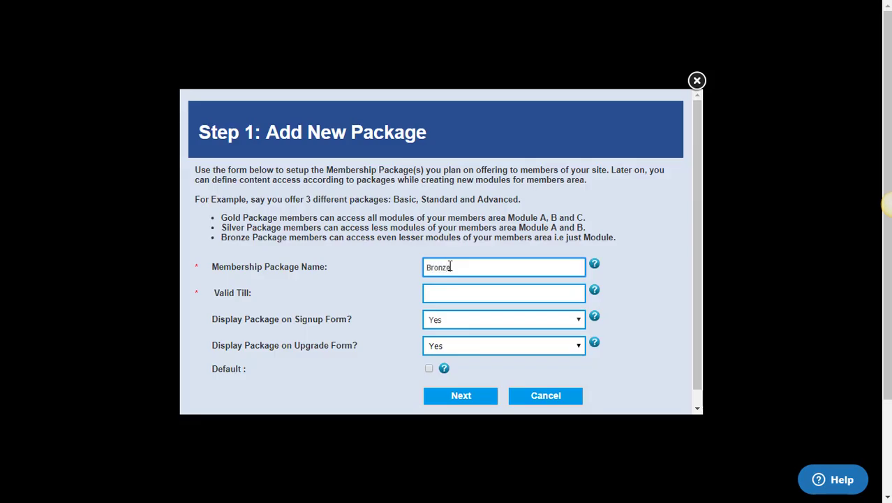
Make the Bronze package valid till 2019-03-21 and continue to its payment plan.
click(497, 289)
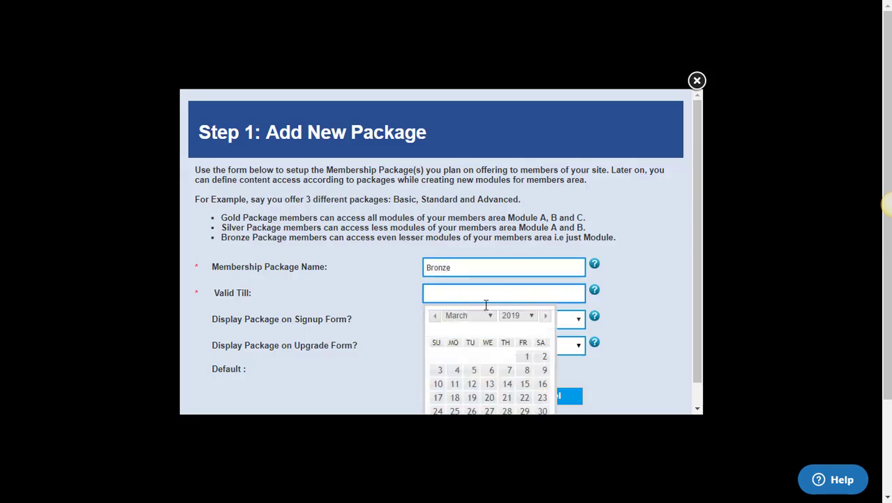
click(507, 397)
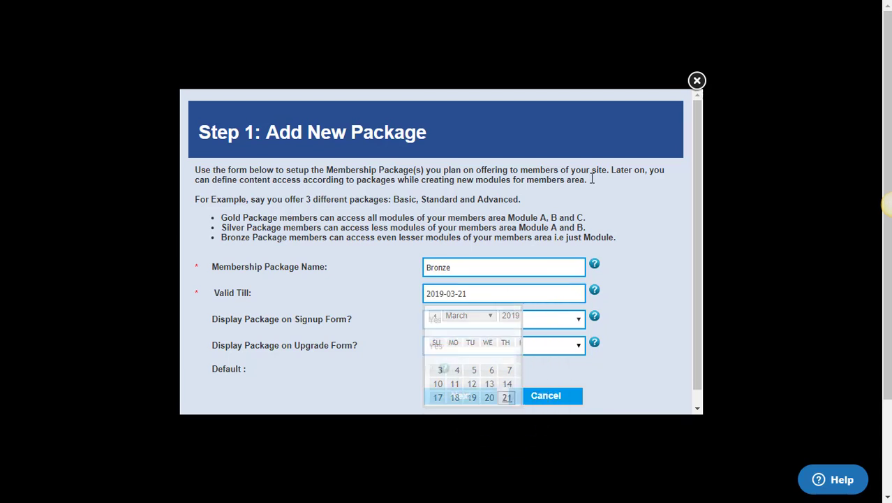
scroll(435, 238, down, 1)
click(461, 380)
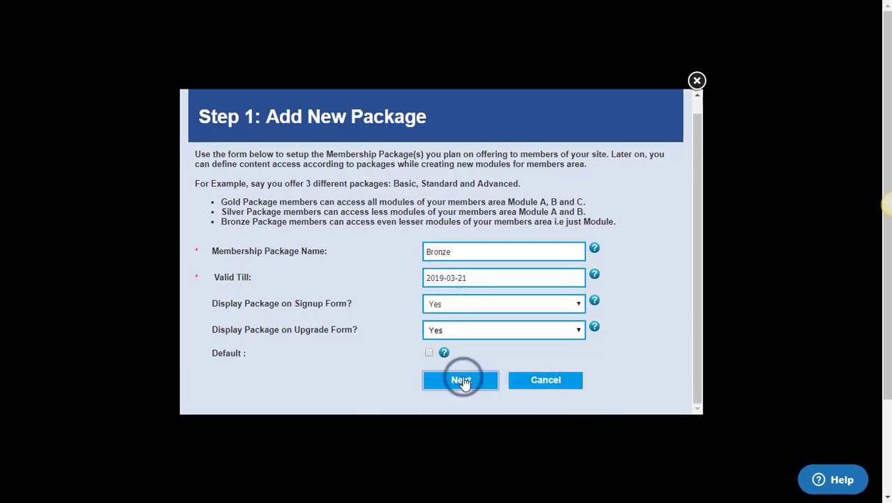
Save a monthly plan with $39 initial payment and $39 membership fee.
click(423, 315)
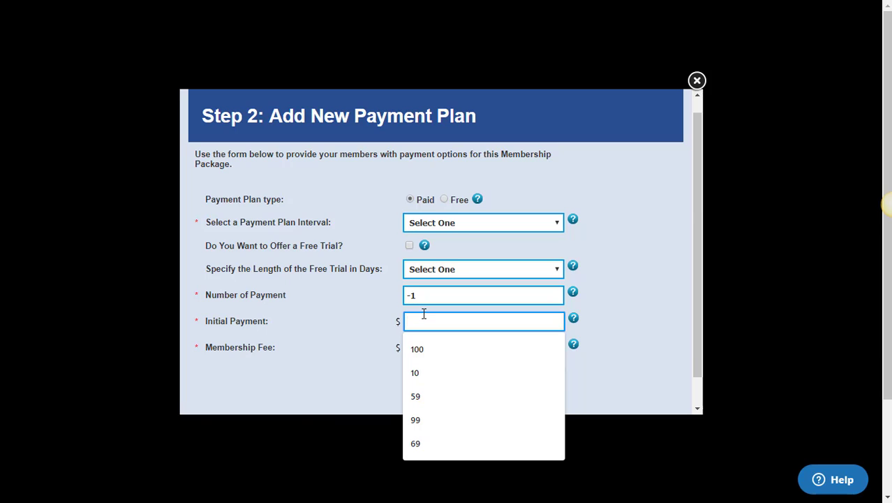
text(39)
key(Tab)
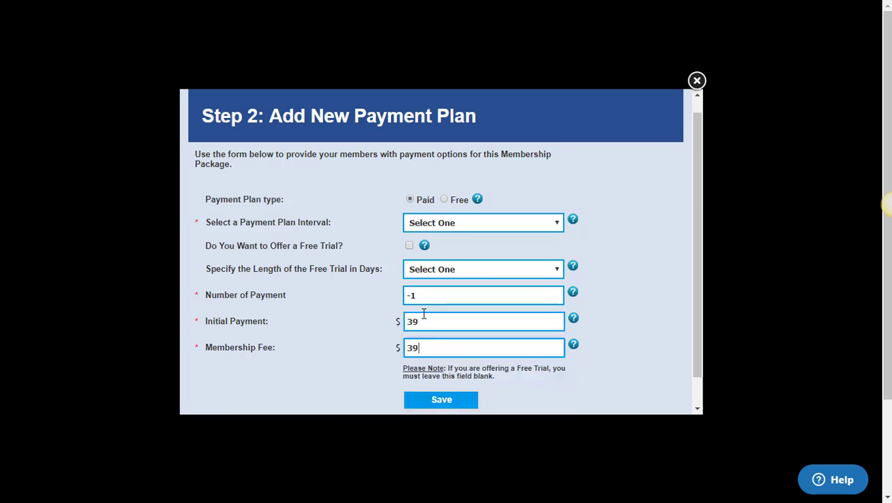
text(39)
click(436, 402)
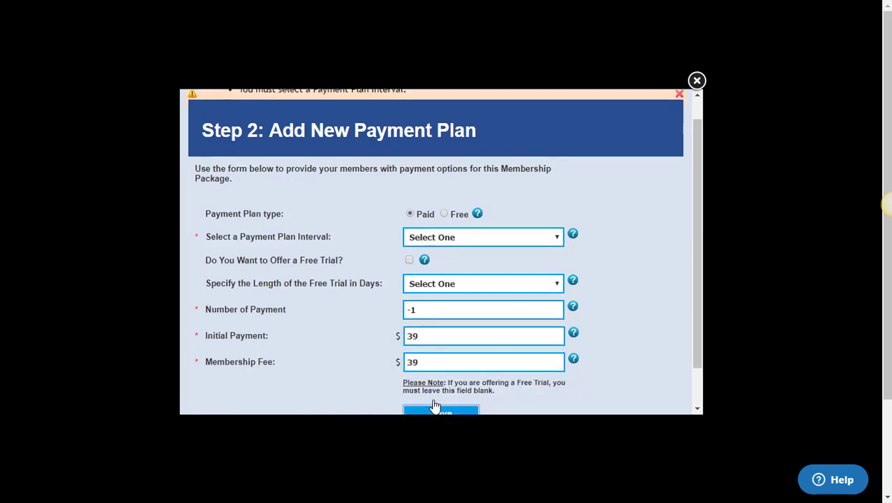
click(427, 238)
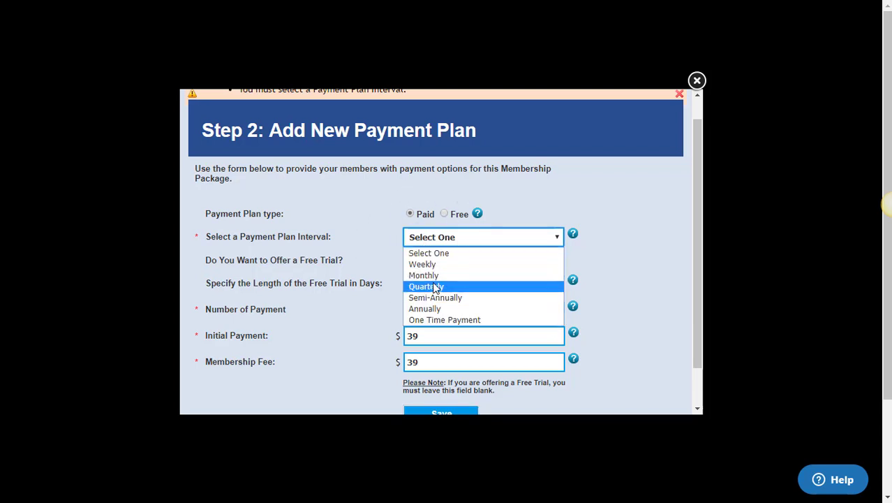
click(425, 275)
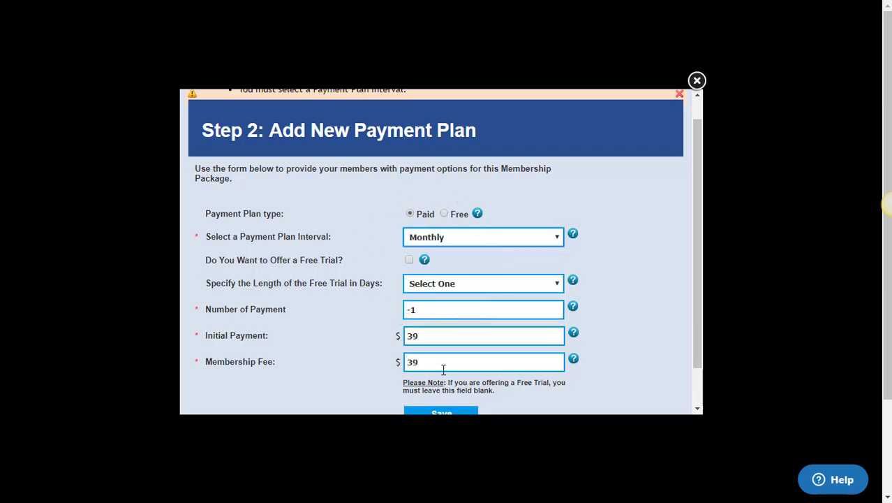
click(441, 410)
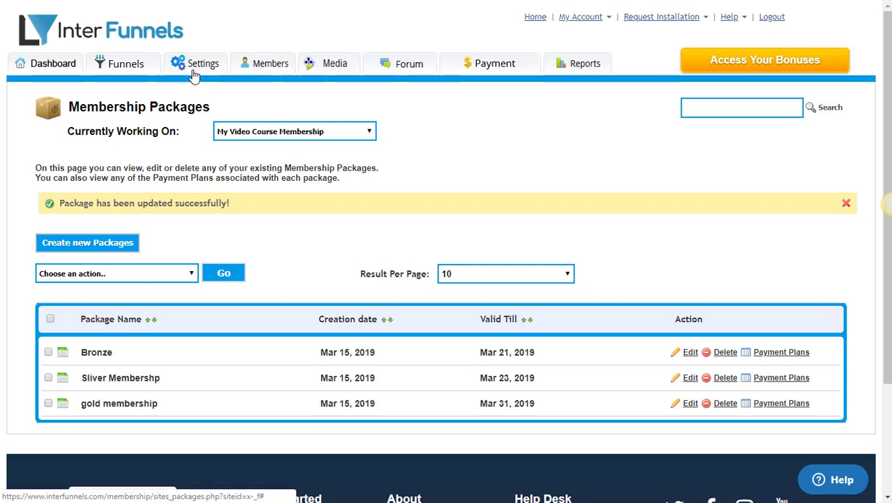
Start a new training module, Module1, described as 'This is my first module'.
click(286, 72)
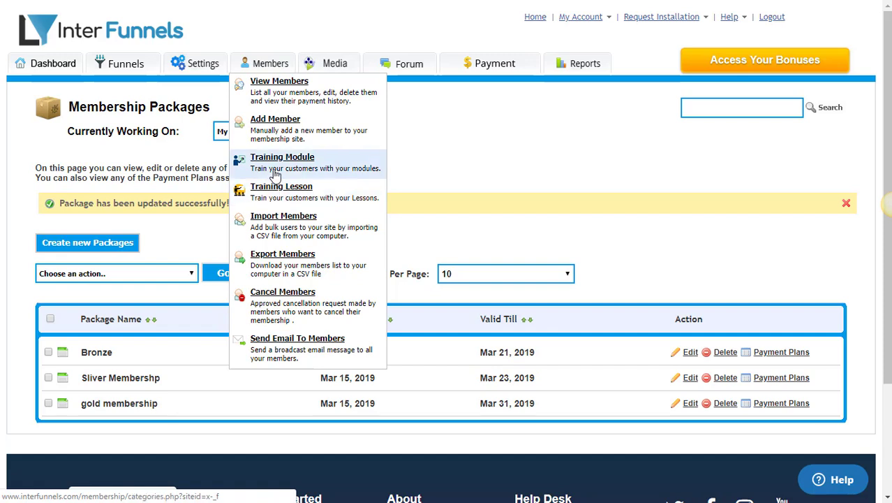
click(275, 172)
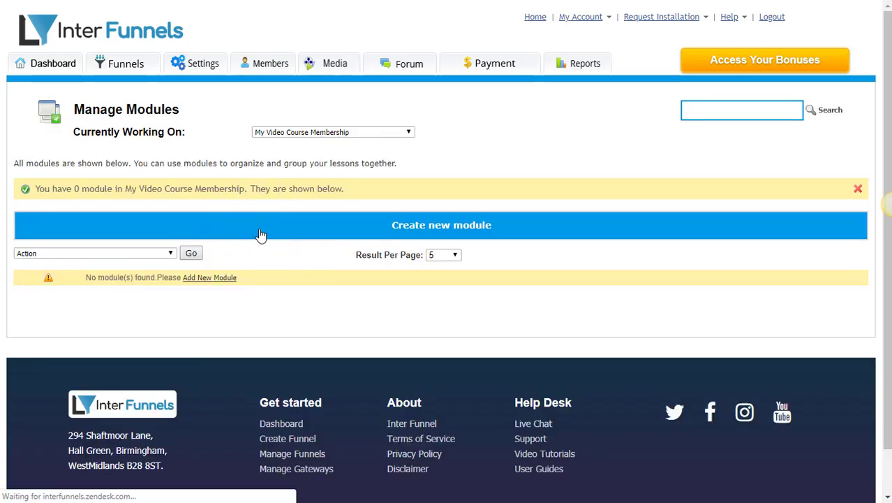
click(259, 234)
text(Module1)
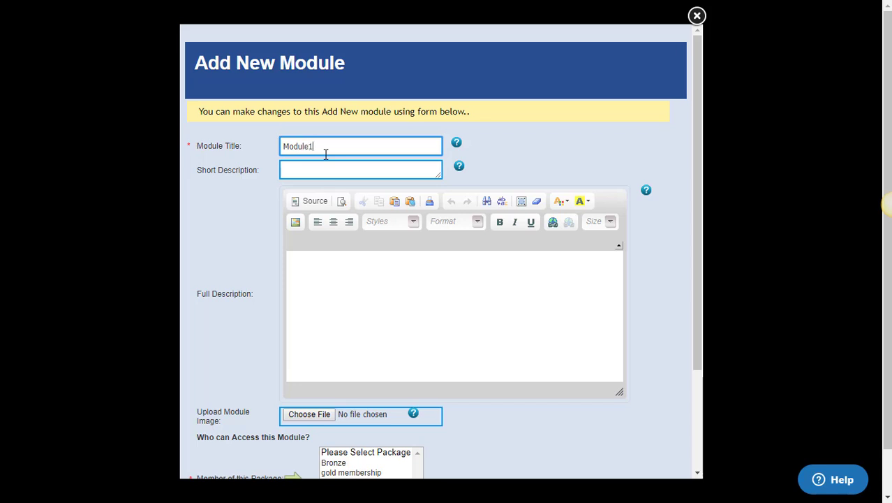
key(Tab)
text(odule1)
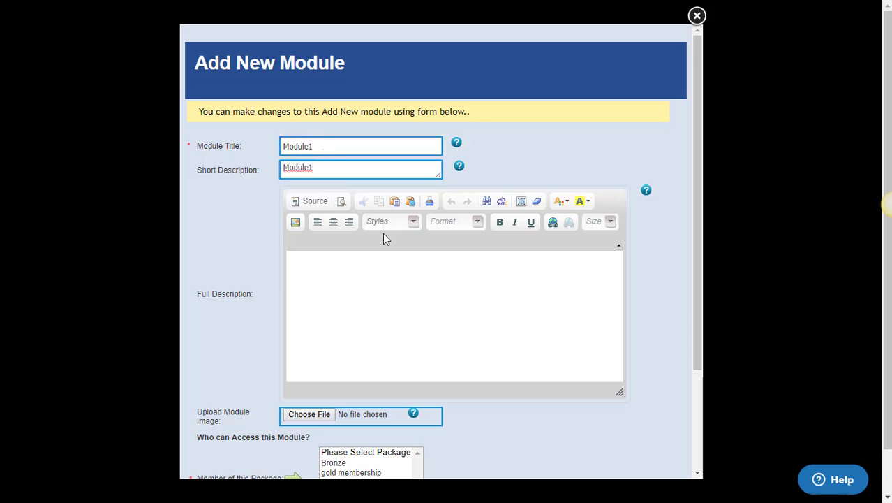
click(379, 278)
text(This is )
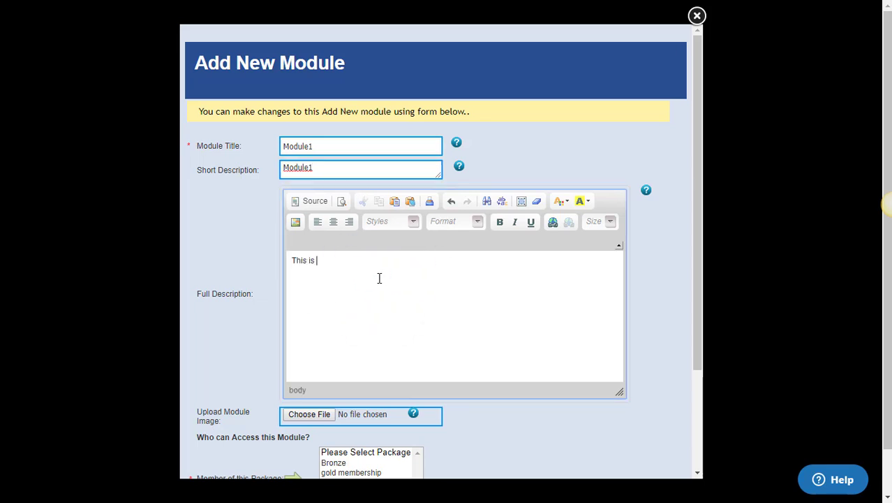
text(my first module)
Grant Bronze, gold membership and Sliver Membership access, available immediately after signup.
scroll(372, 274, down, 3)
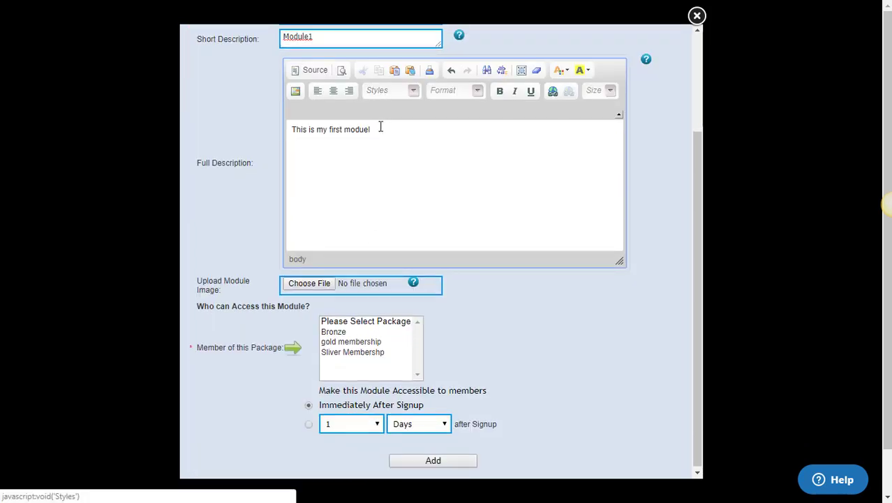
scroll(453, 363, down, 2)
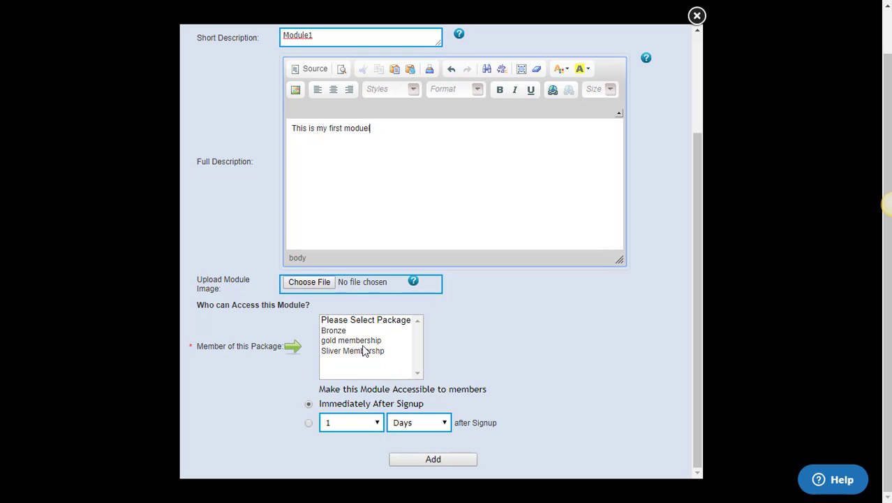
click(338, 332)
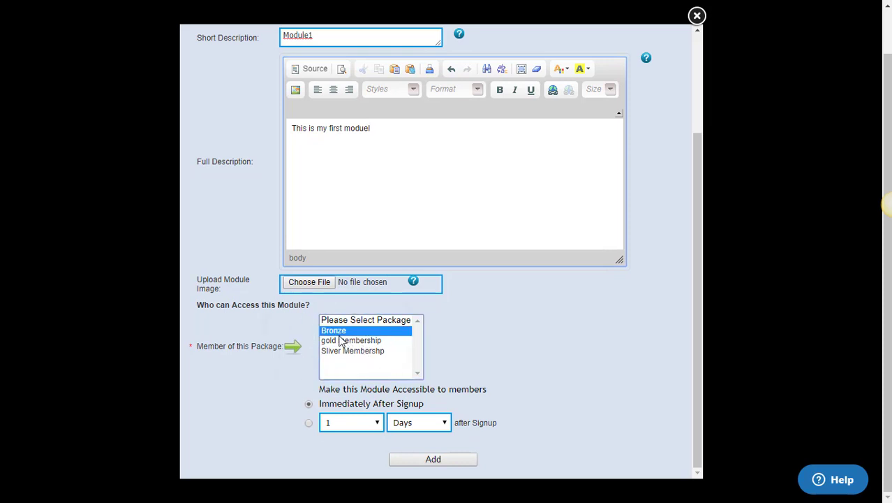
ctrl+click(341, 343)
ctrl+click(339, 350)
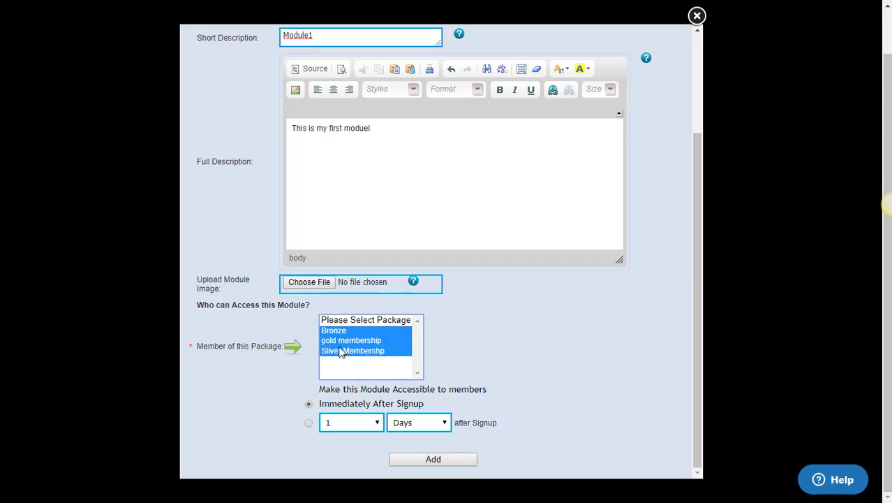
click(343, 342)
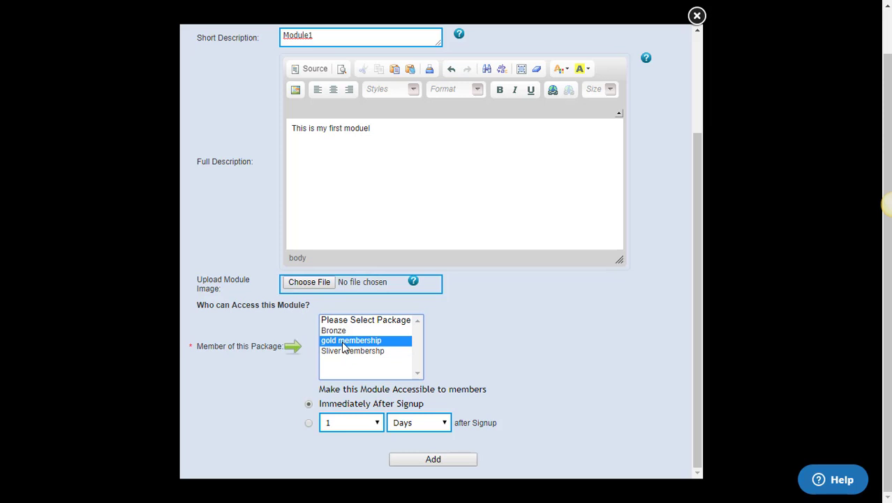
click(340, 331)
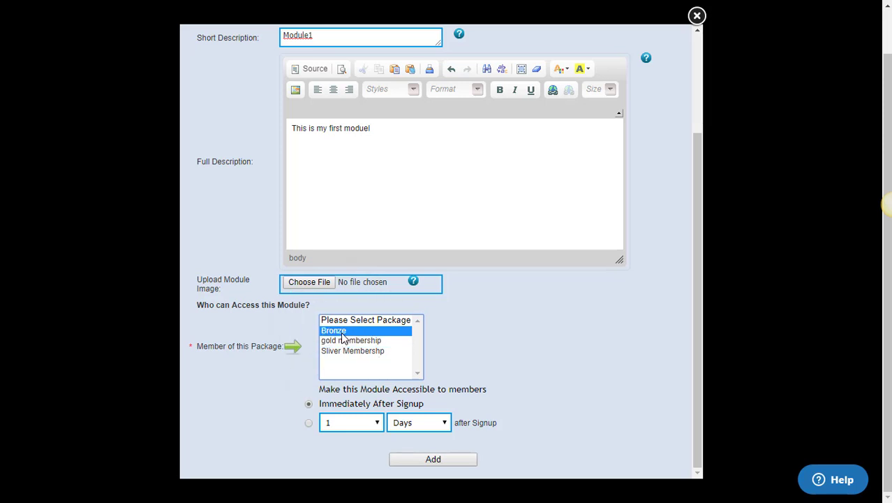
ctrl+click(341, 341)
ctrl+click(340, 350)
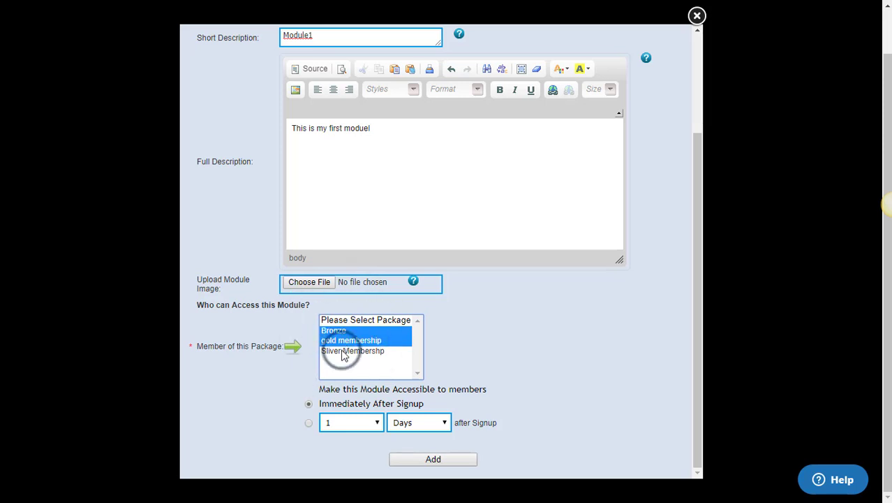
click(325, 408)
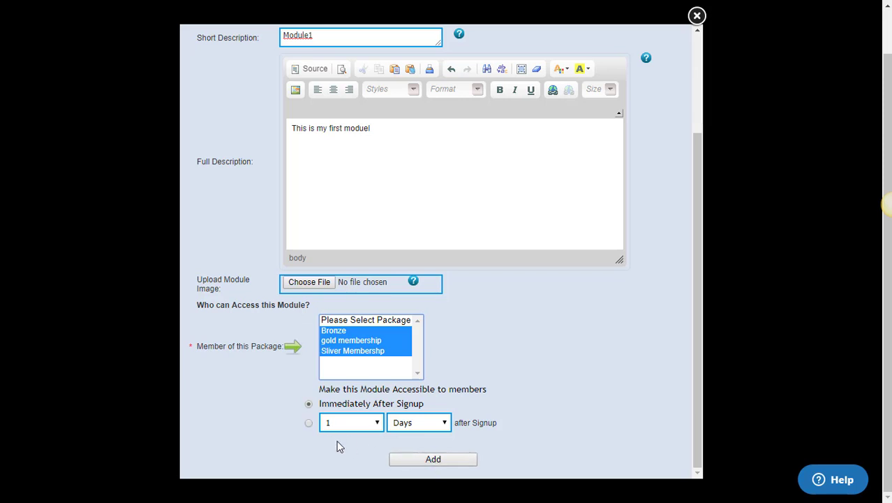
Save Module1, copy it, and rename the copy's title and short description to Module2.
click(424, 458)
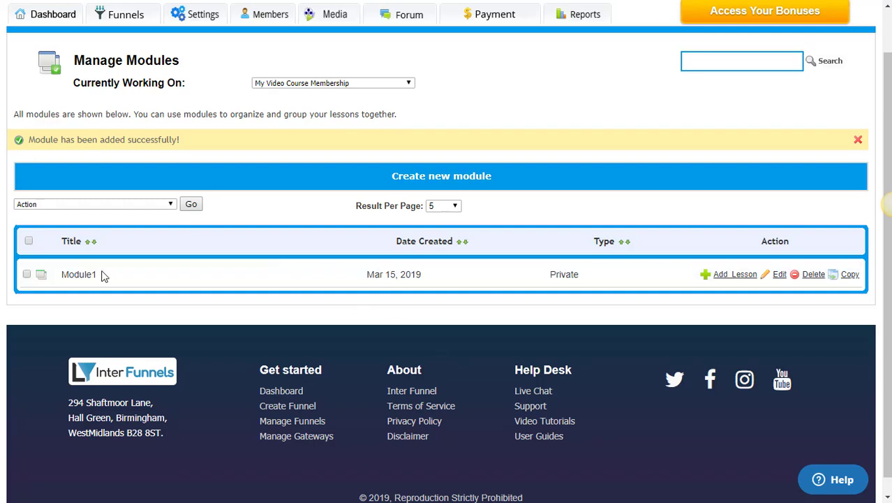
click(848, 278)
drag(345, 148, 209, 150)
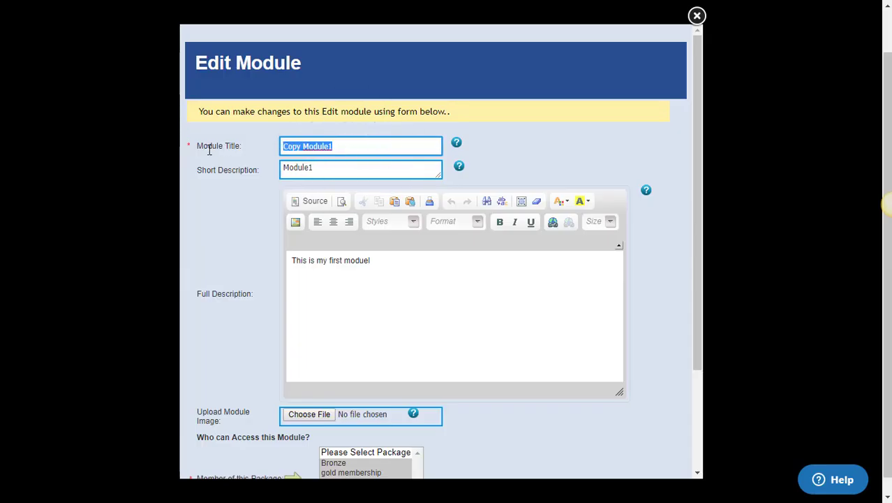
text(Module)
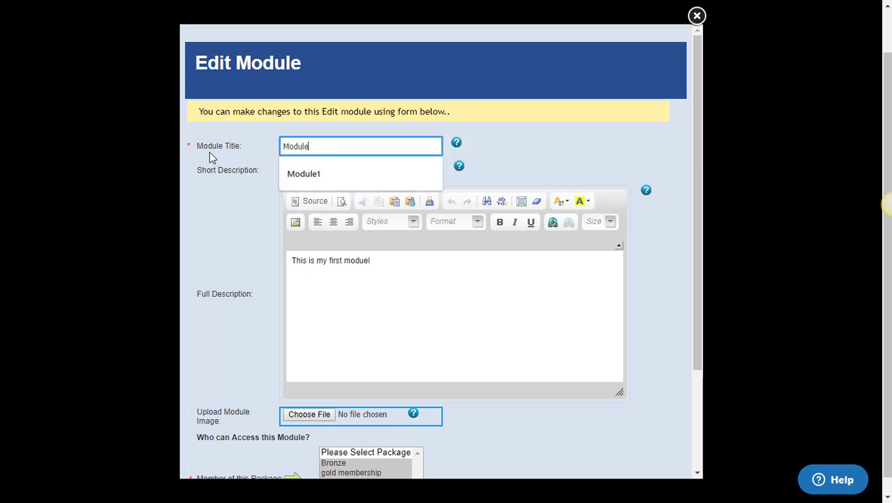
text(2)
key(Tab)
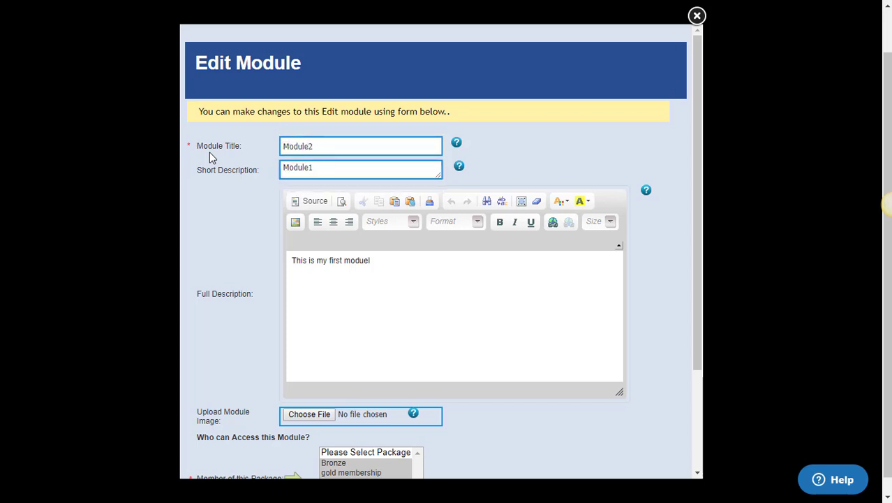
click(358, 162)
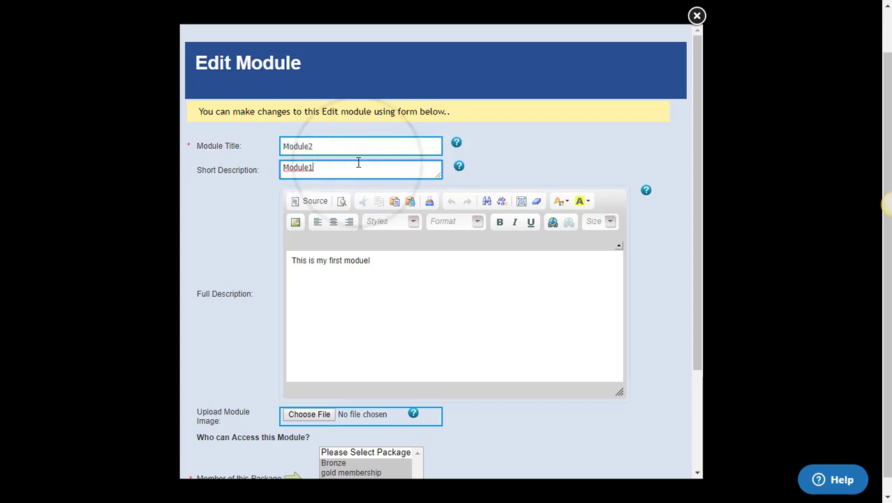
key(BackSpace)
text(3)
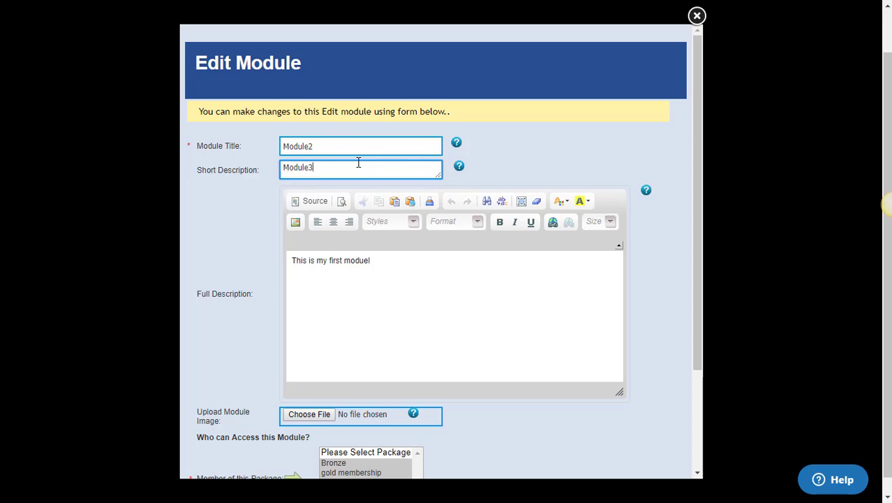
key(BackSpace)
text(2)
Limit Module2 to Bronze and gold membership, released 1 week after signup, and update it.
scroll(334, 235, down, 2)
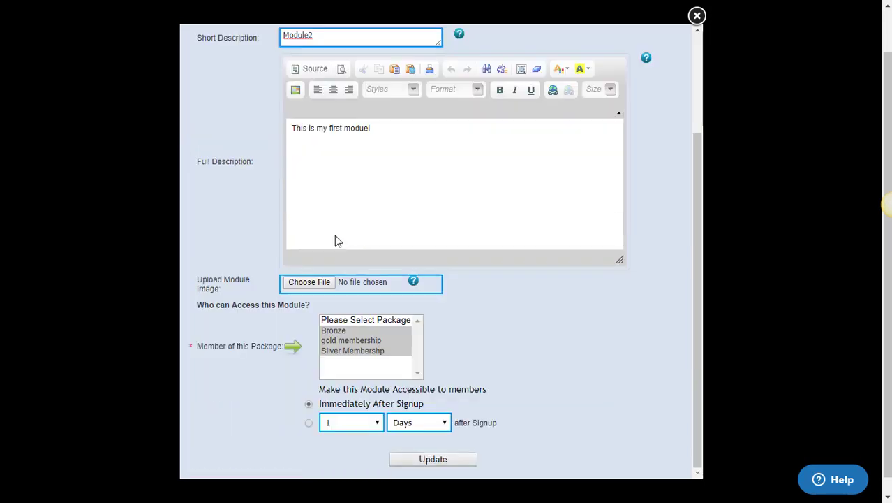
click(342, 342)
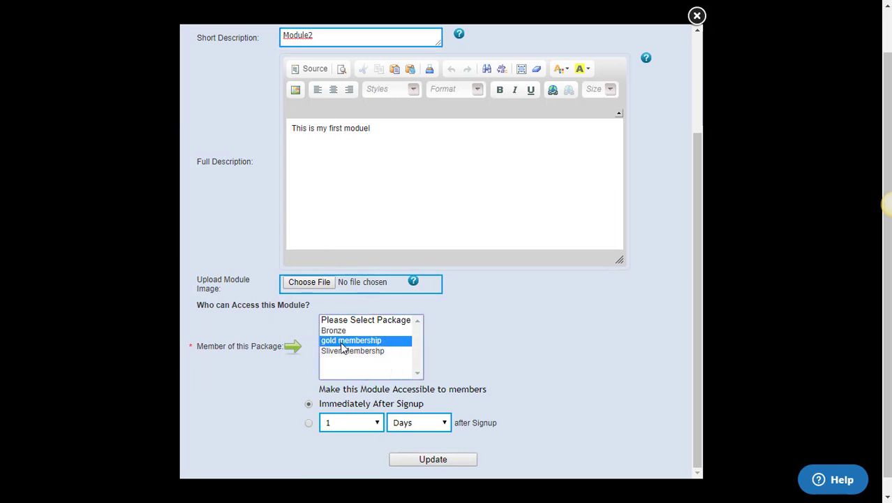
ctrl+click(337, 330)
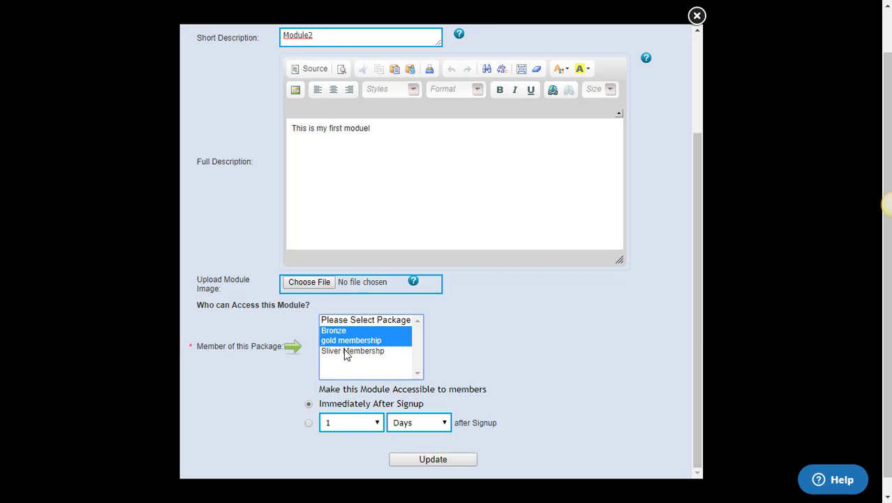
scroll(342, 363, down, 2)
click(308, 423)
click(360, 423)
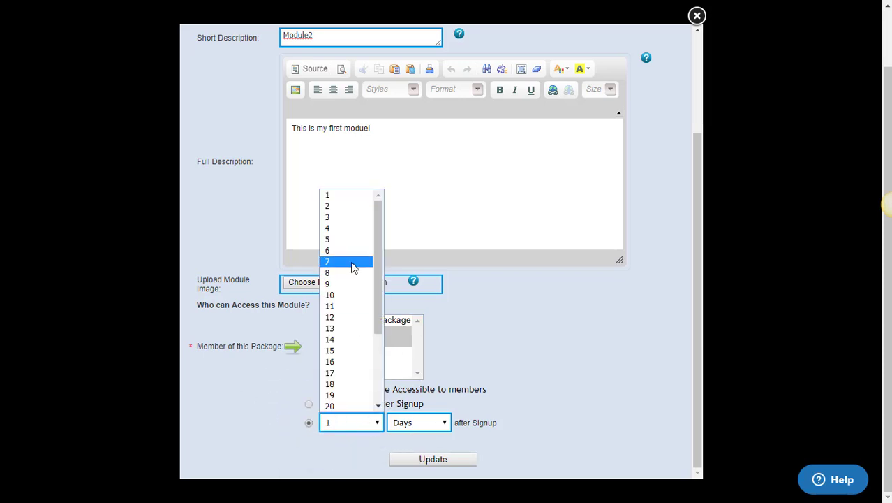
click(352, 261)
click(340, 426)
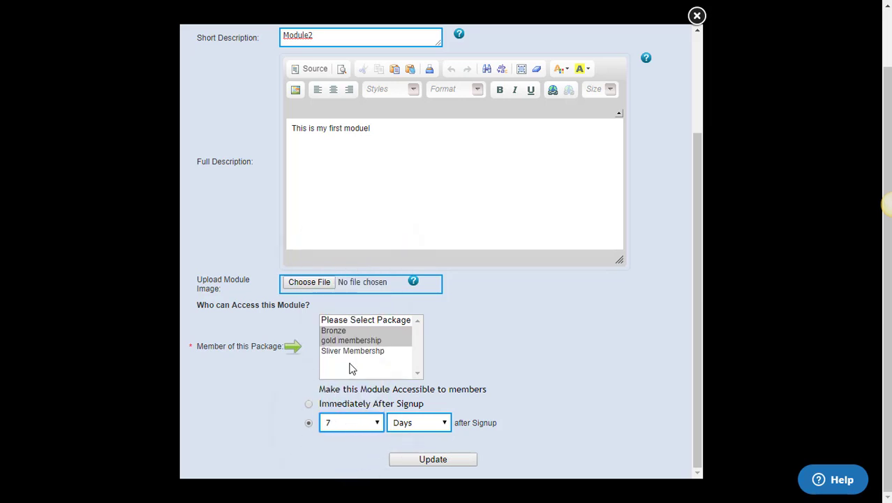
click(349, 194)
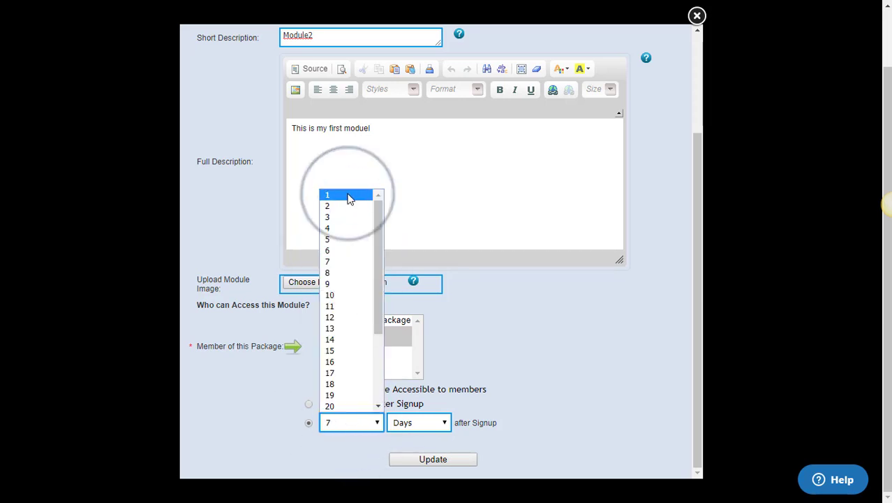
click(433, 423)
click(477, 423)
key(Down)
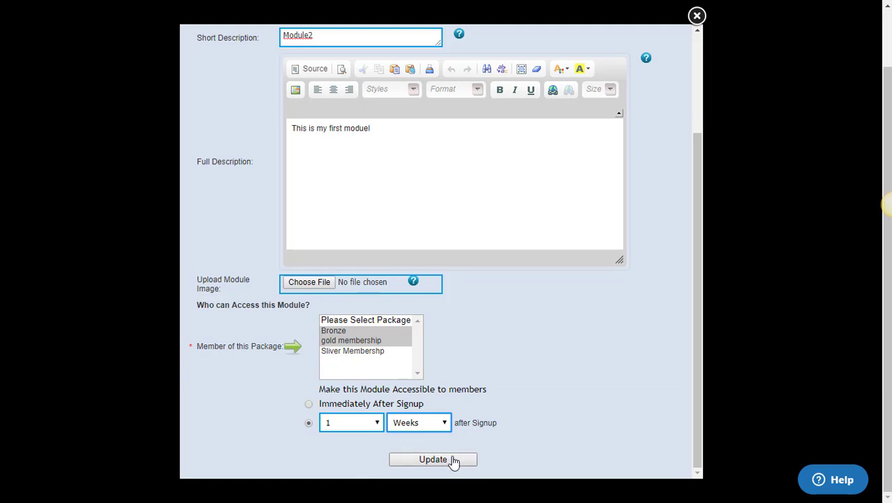
click(450, 460)
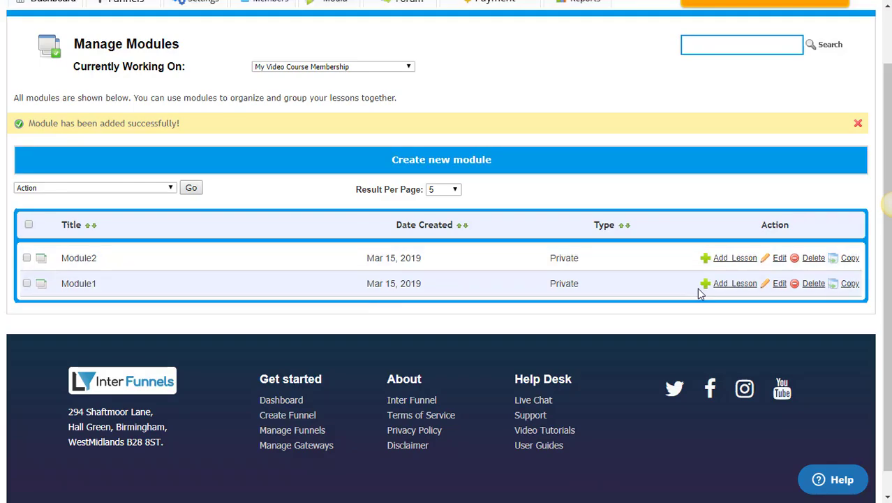
Copy Module2 and rename the copy's title and short description to Module3.
click(855, 263)
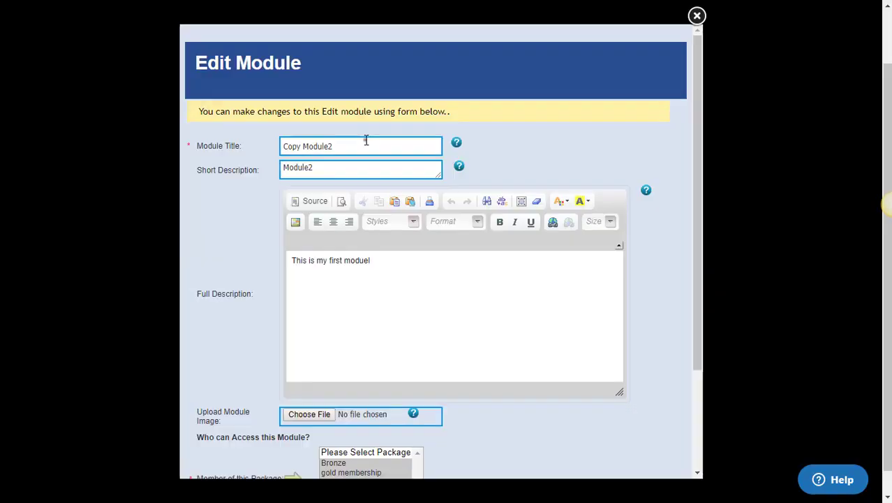
click(366, 143)
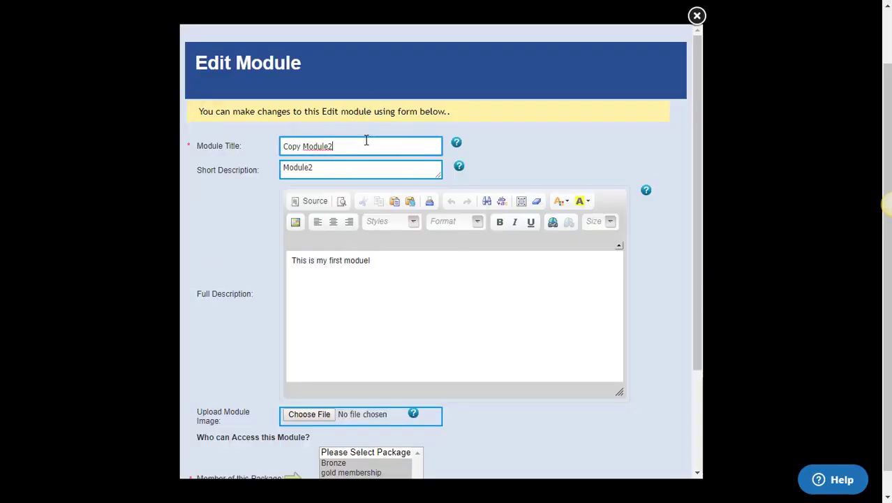
key(BackSpace)
text(3)
key(BackSpace)
key(BackSpace)
key(BackSpace)
key(BackSpace)
key(BackSpace)
click(375, 168)
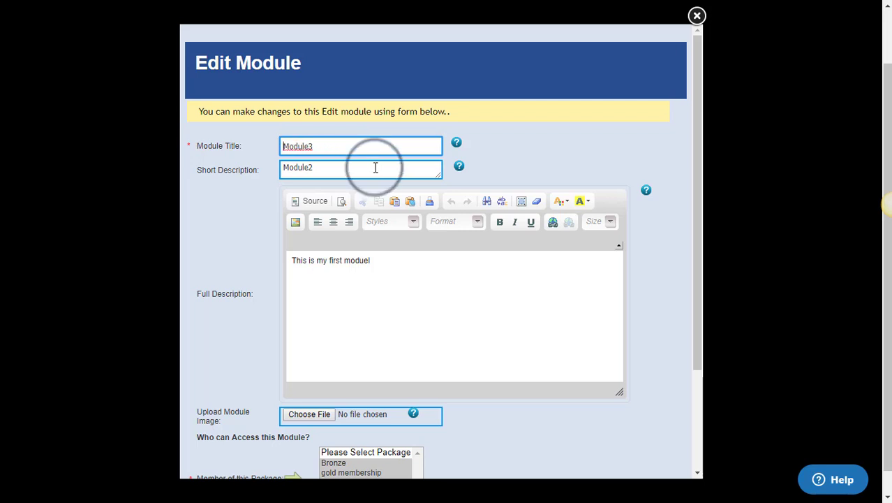
key(BackSpace)
text(3)
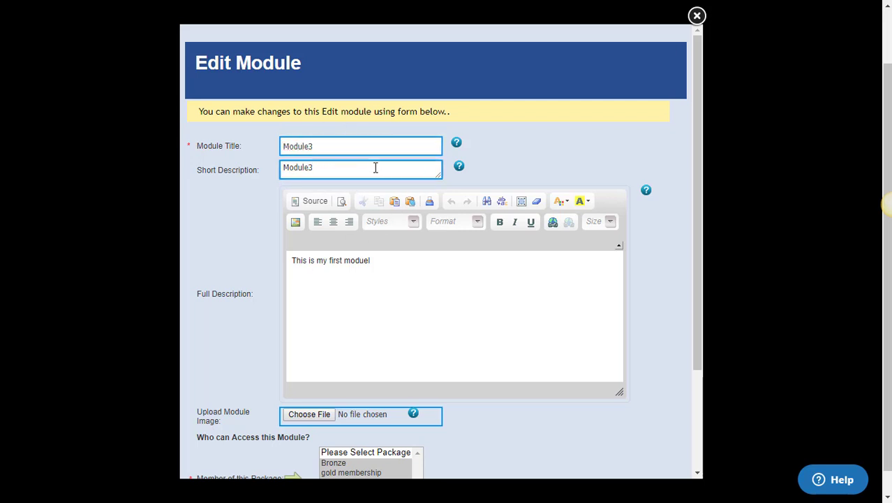
Restrict Module3 to gold membership with a 2-week post-signup delay and update it.
scroll(381, 170, down, 3)
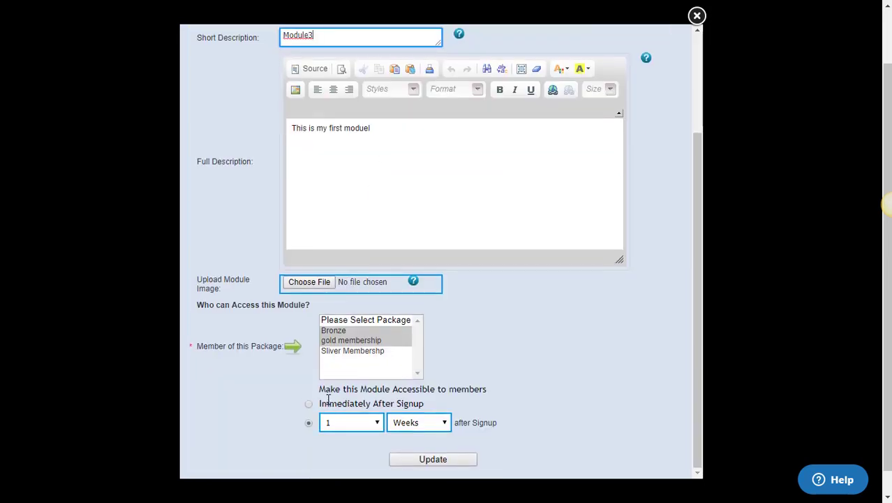
click(342, 340)
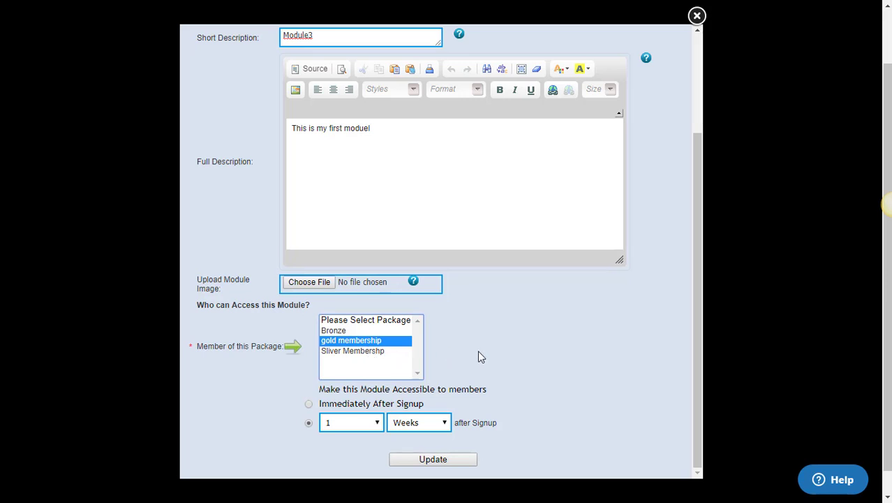
scroll(471, 370, down, 2)
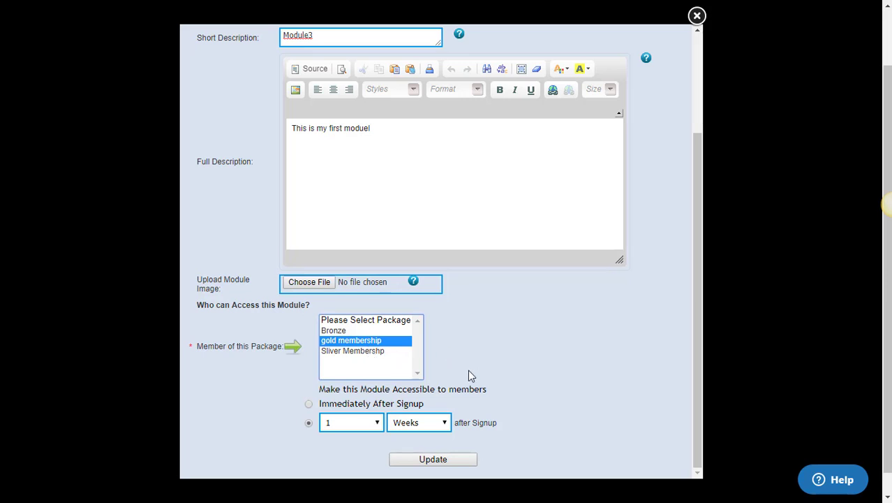
click(415, 428)
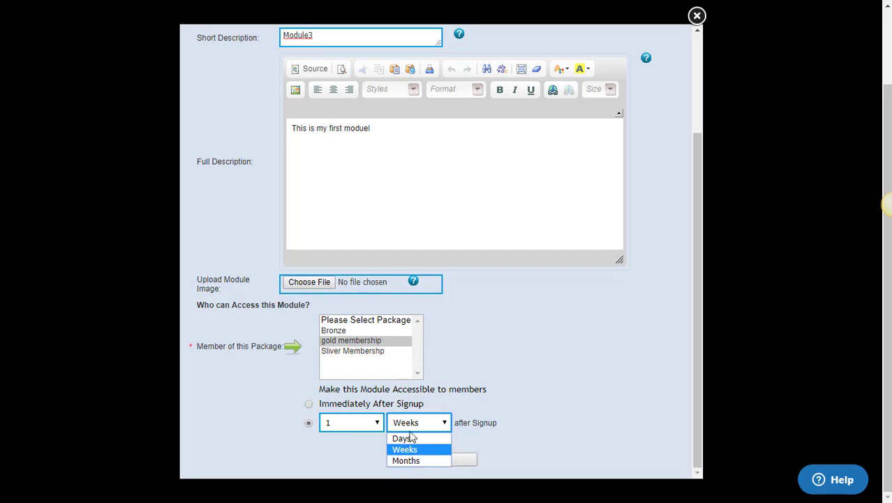
click(350, 424)
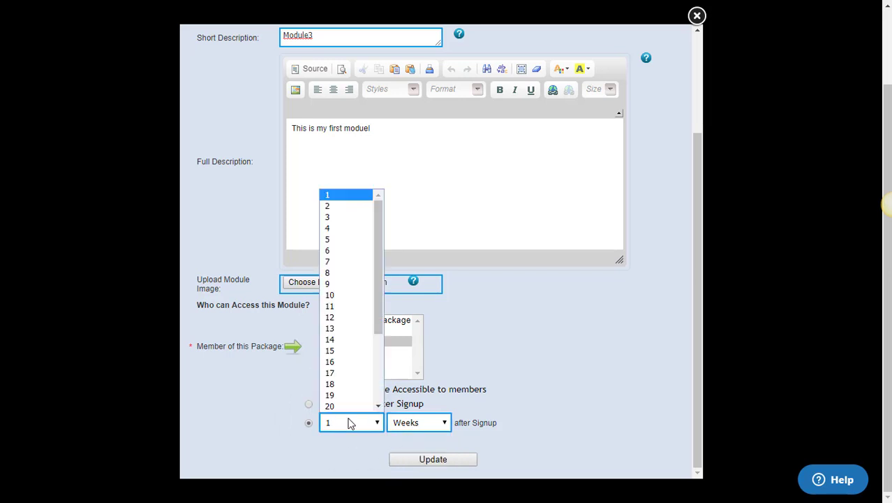
click(350, 212)
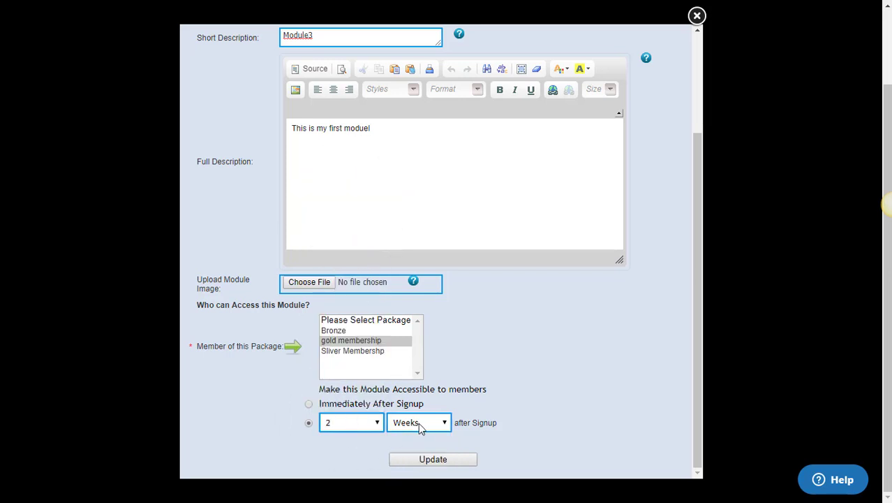
click(433, 459)
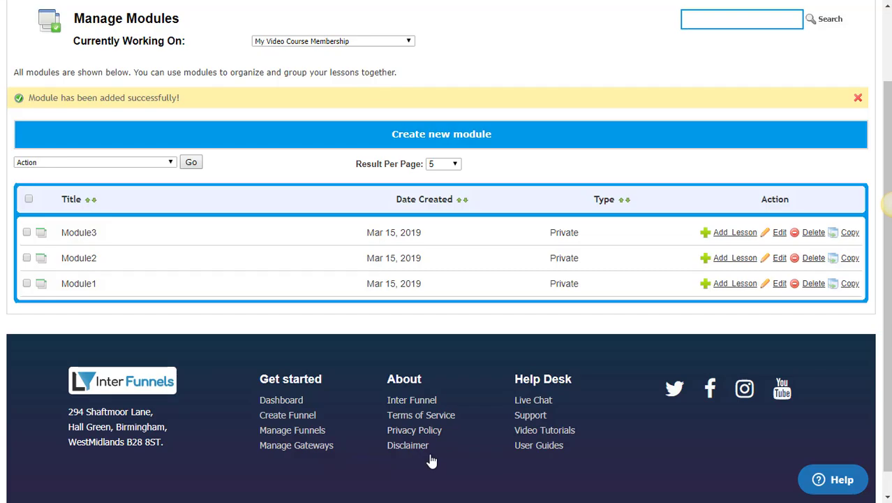
scroll(430, 456, up, 3)
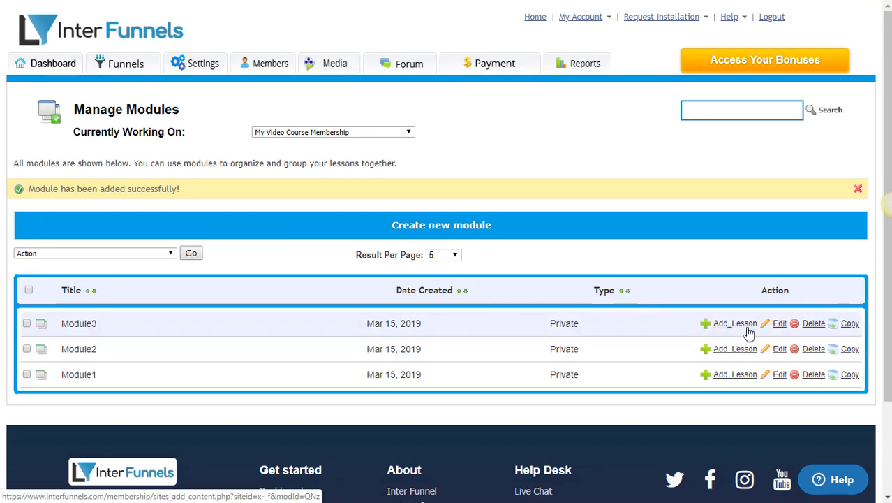
Start a new Module1 lesson titled 'Introduction to Digital Marketing'.
click(733, 375)
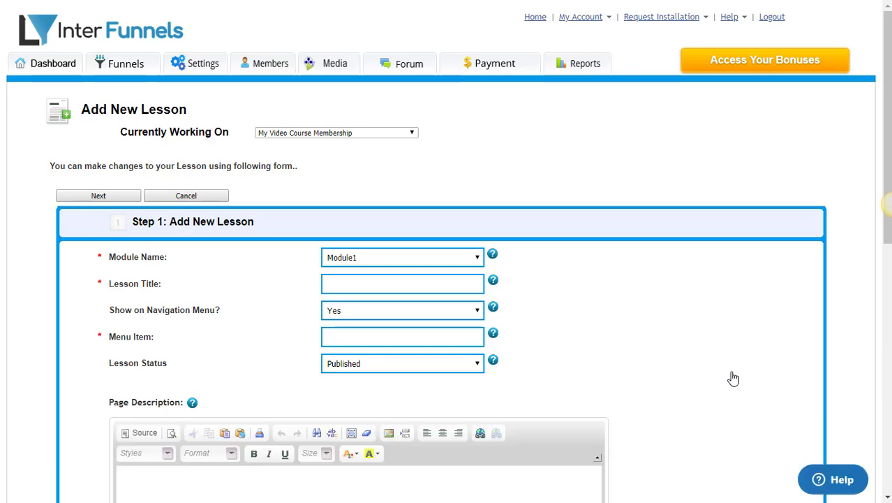
scroll(733, 379, down, 2)
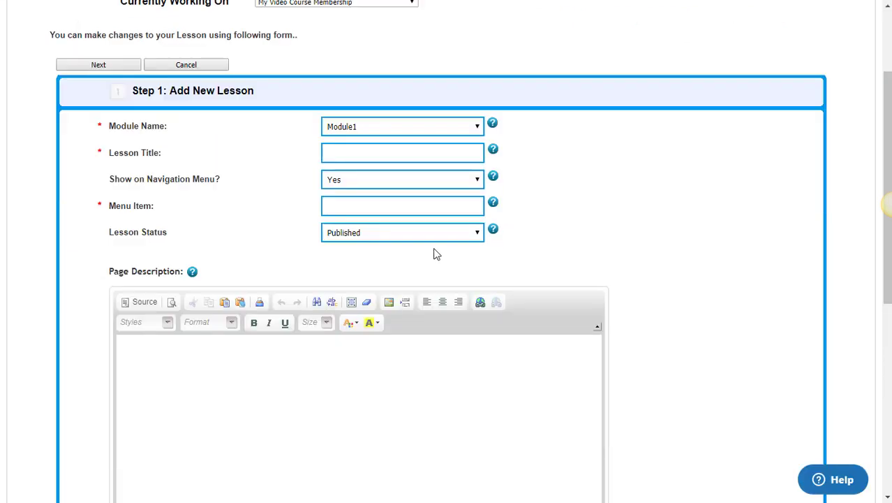
click(347, 147)
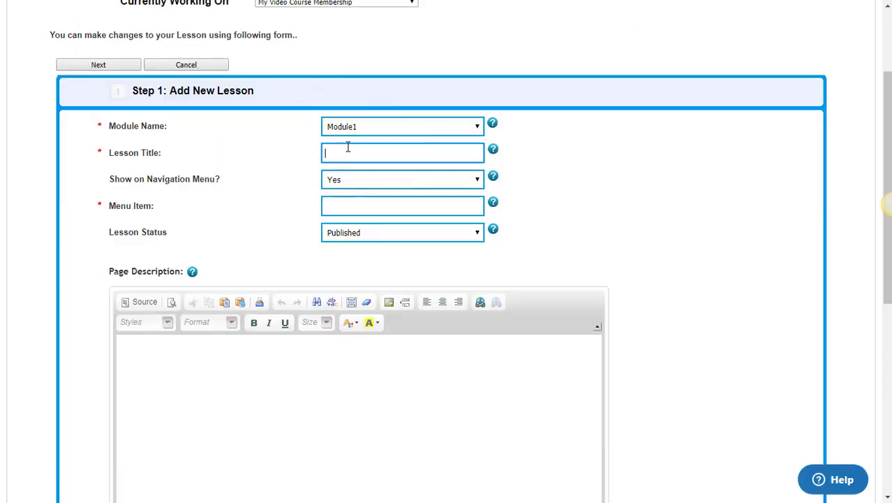
text(Intro)
key(BackSpace)
key(BackSpace)
key(BackSpace)
key(BackSpace)
text(Introduction to Digital)
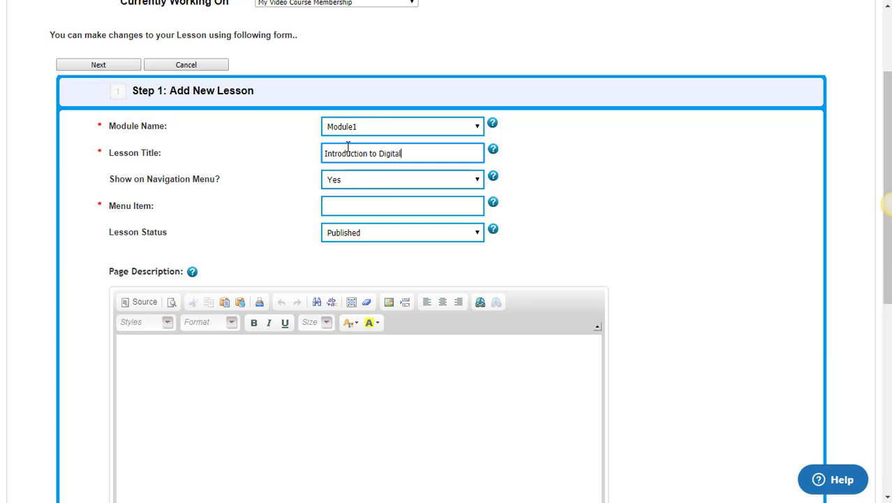
text( Marketing)
Reuse the lesson title as the Menu Item and the Page Description text.
click(408, 212)
click(441, 149)
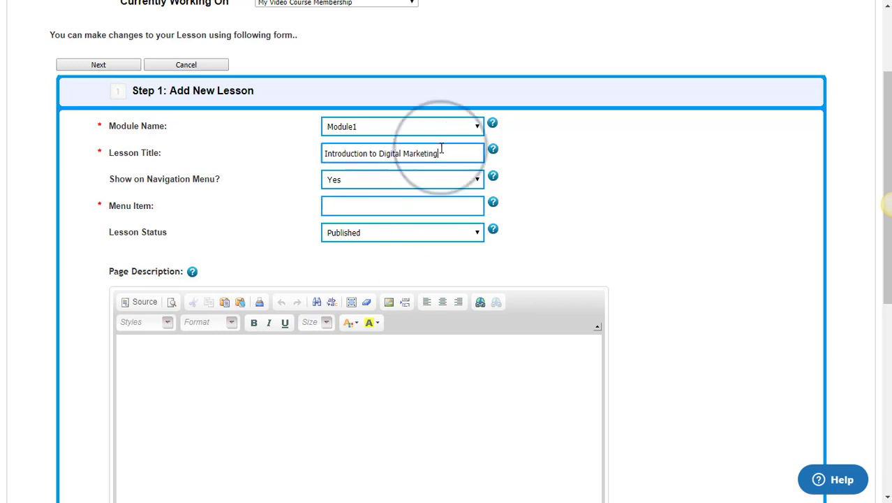
drag(441, 150, 264, 149)
key(ctrl+c)
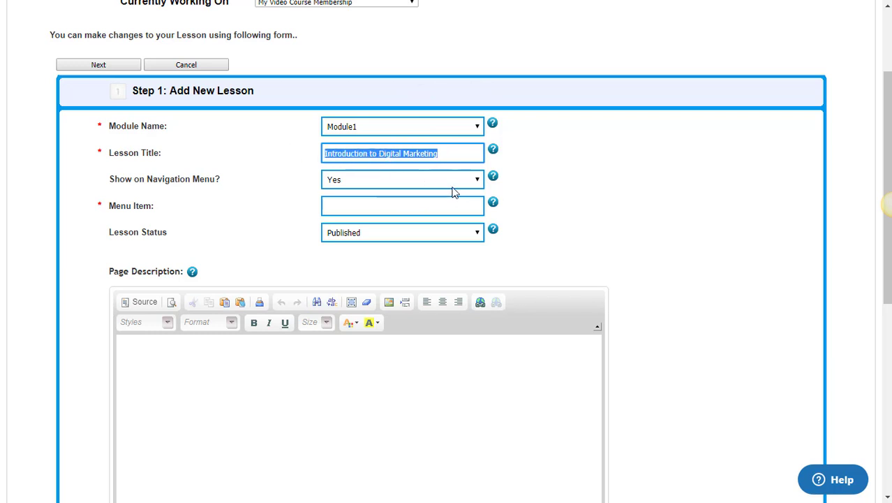
click(454, 203)
key(ctrl+v)
scroll(454, 202, down, 3)
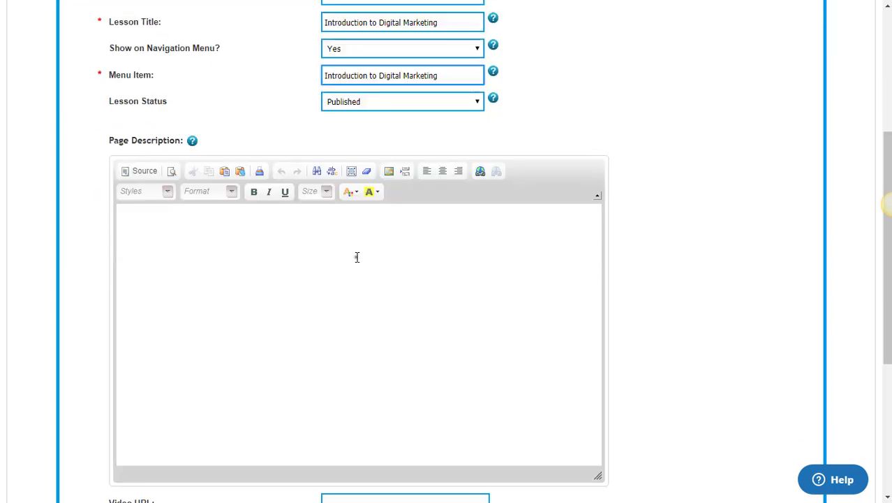
click(357, 257)
key(ctrl+v)
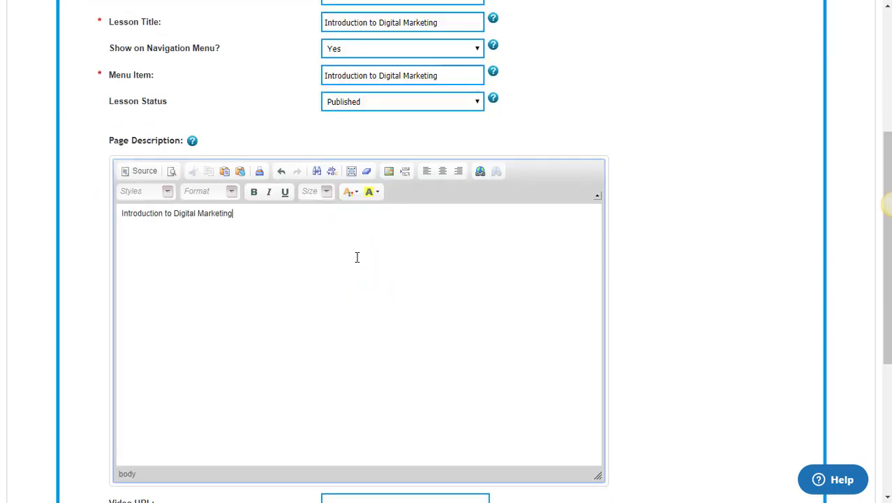
Move to the Video URL field and review the rest of the lesson form.
scroll(356, 255, down, 3)
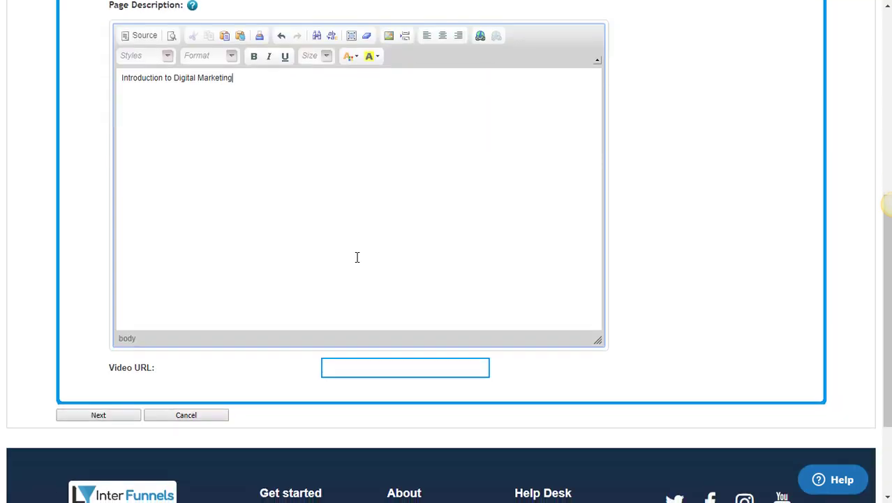
scroll(418, 231, up, 1)
key(Tab)
scroll(418, 227, down, 1)
scroll(419, 227, down, 2)
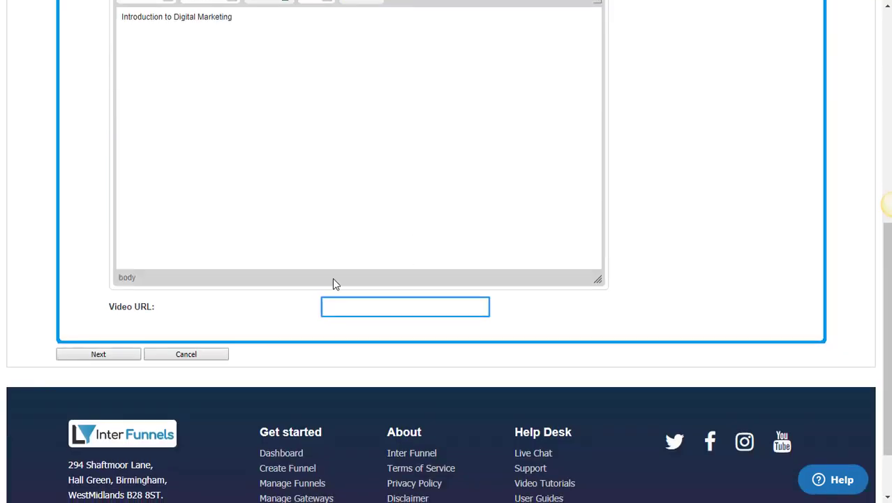
scroll(325, 285, up, 3)
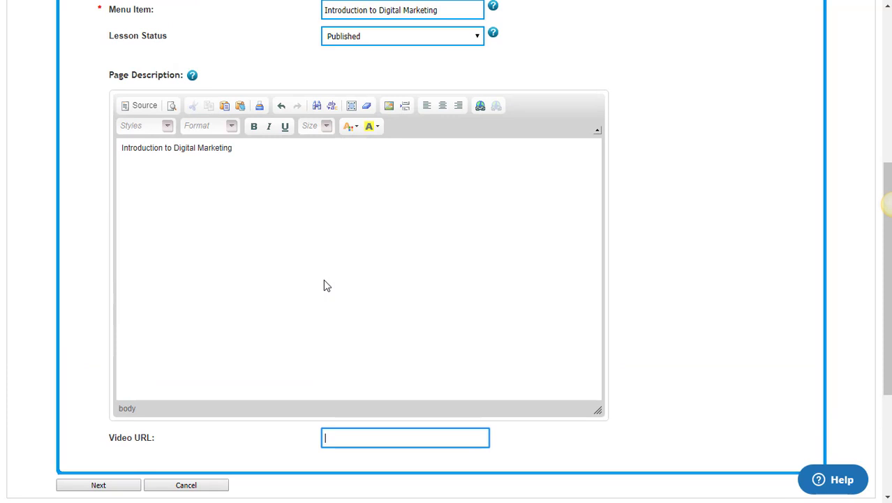
scroll(324, 284, up, 2)
scroll(325, 285, up, 2)
scroll(324, 285, down, 2)
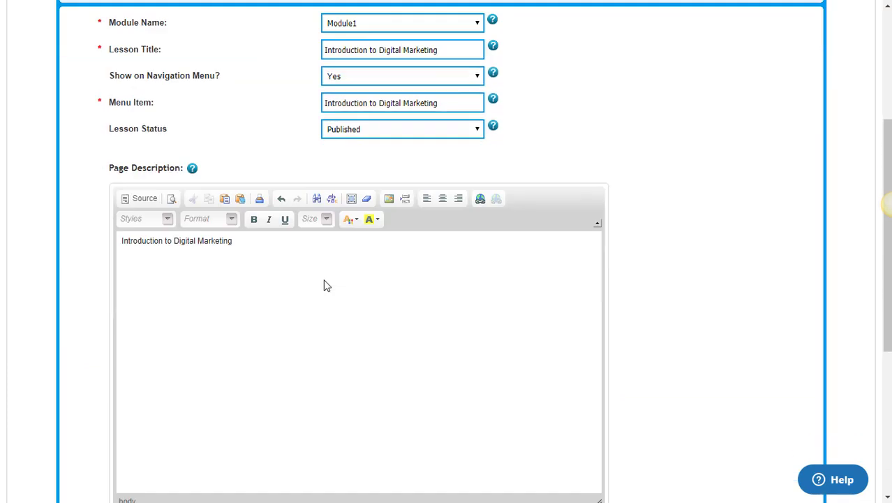
scroll(324, 285, down, 2)
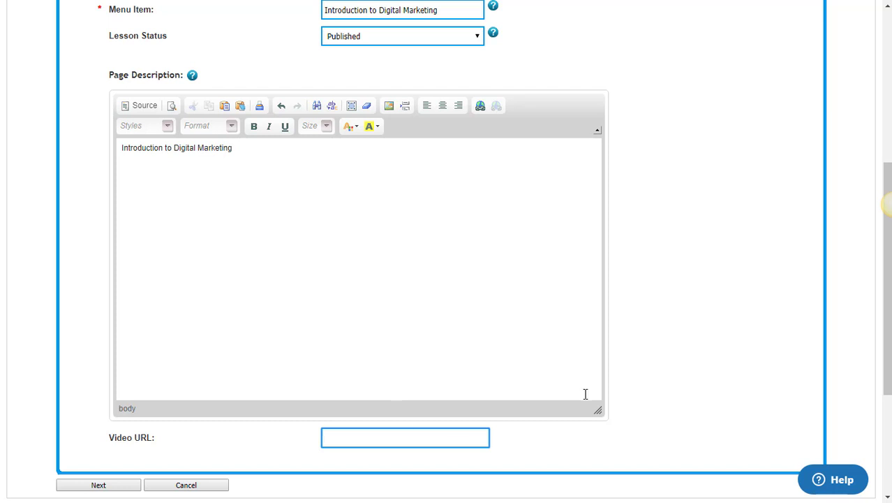
scroll(585, 394, up, 7)
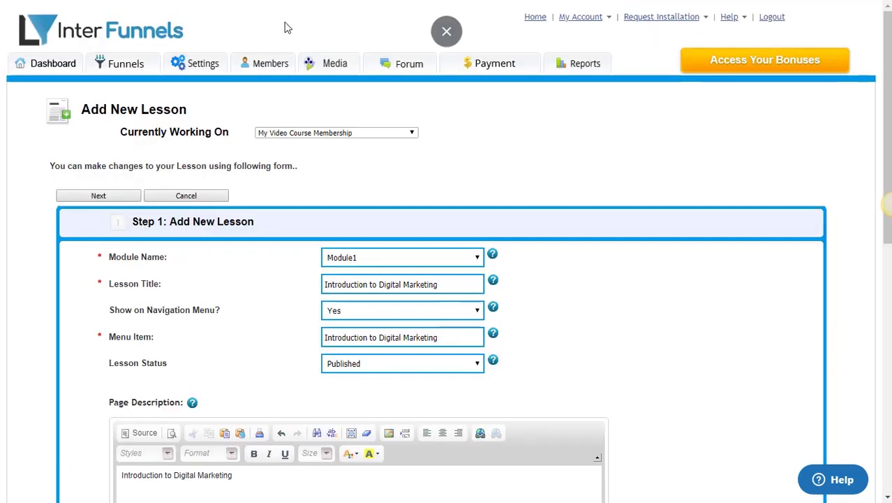
Set the lesson's Video URL to the copied YouTube link and save the lesson.
mouse_move(336, 71)
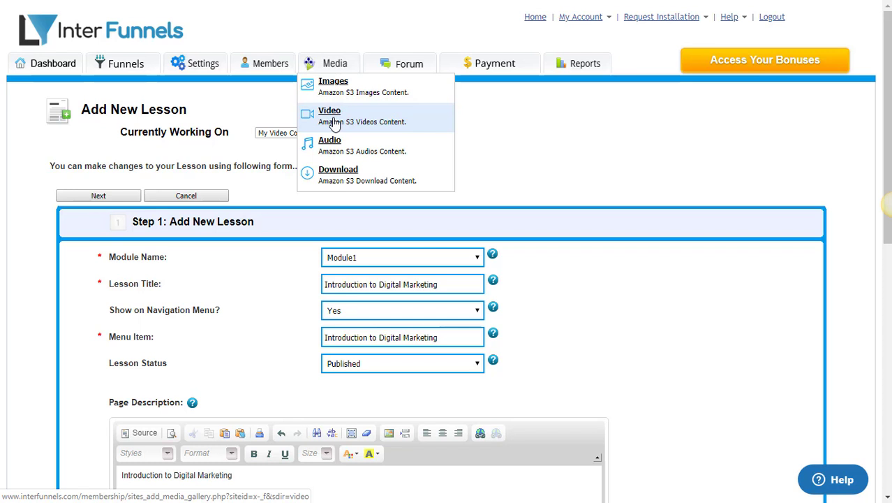
scroll(563, 119, down, 7)
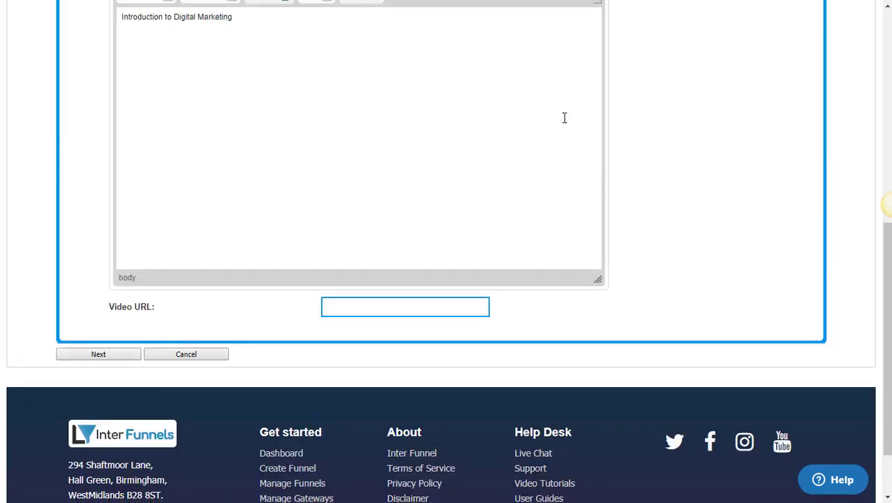
click(389, 227)
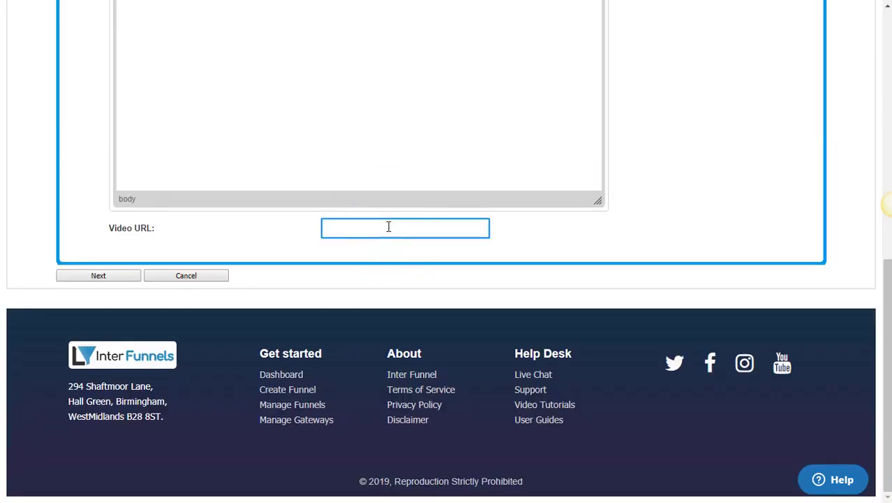
text(https://www.youtube.com/watch?v=b-gwbVJqi9Y)
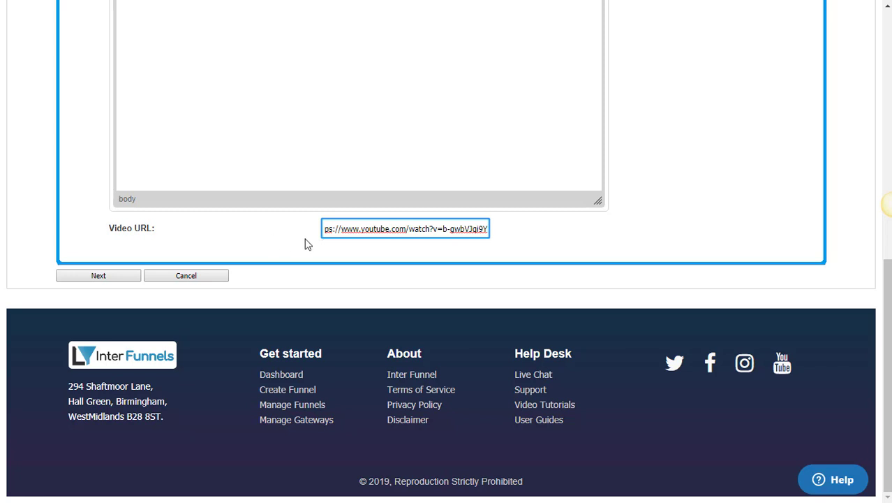
drag(359, 232, 281, 222)
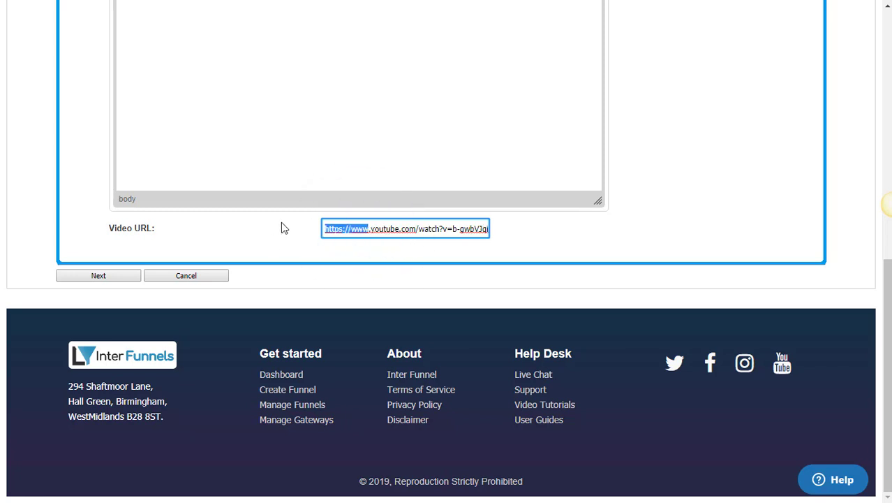
click(99, 278)
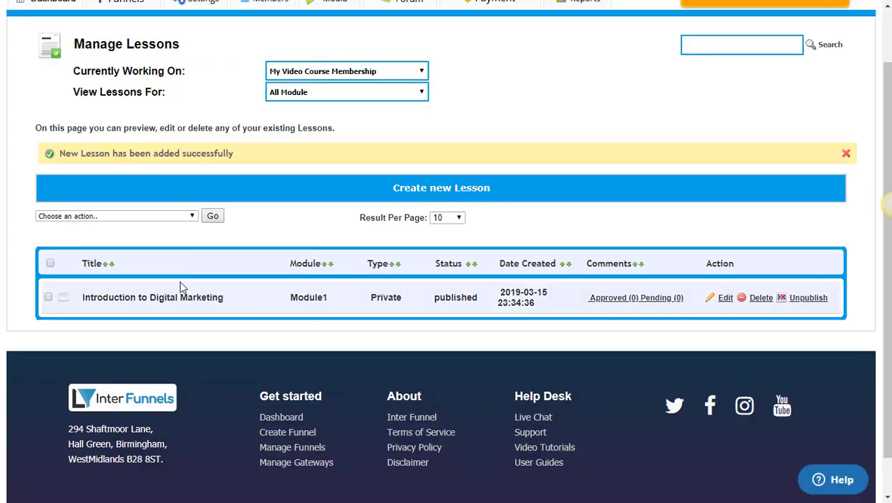
scroll(209, 272, up, 1)
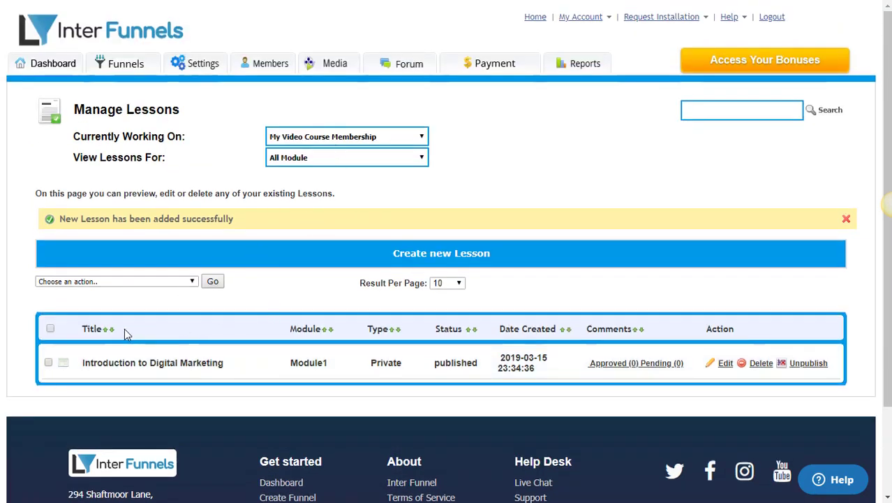
click(321, 159)
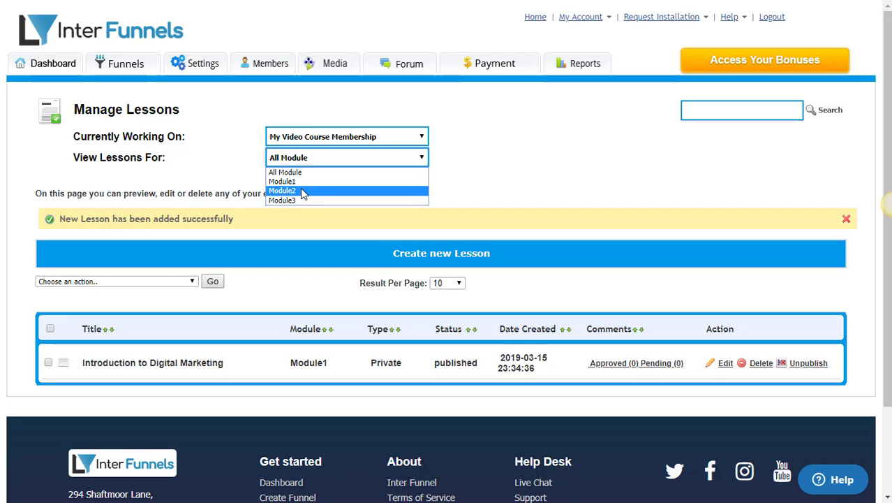
key(Up)
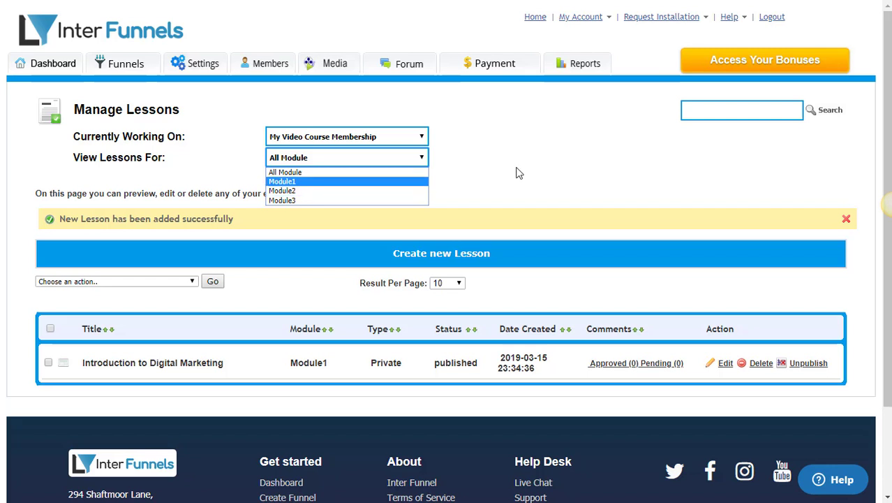
click(518, 173)
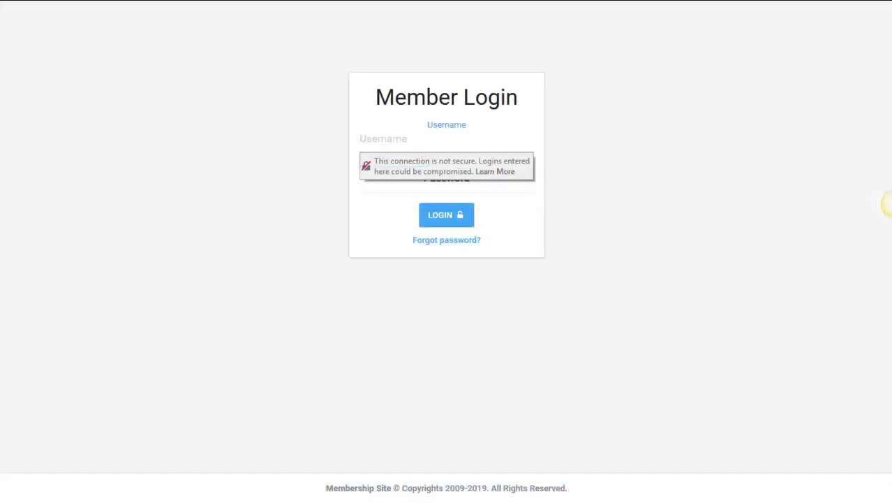
Sign in on the Member Login form with the test student's username and password.
text(student1)
key(Tab)
text(password123)
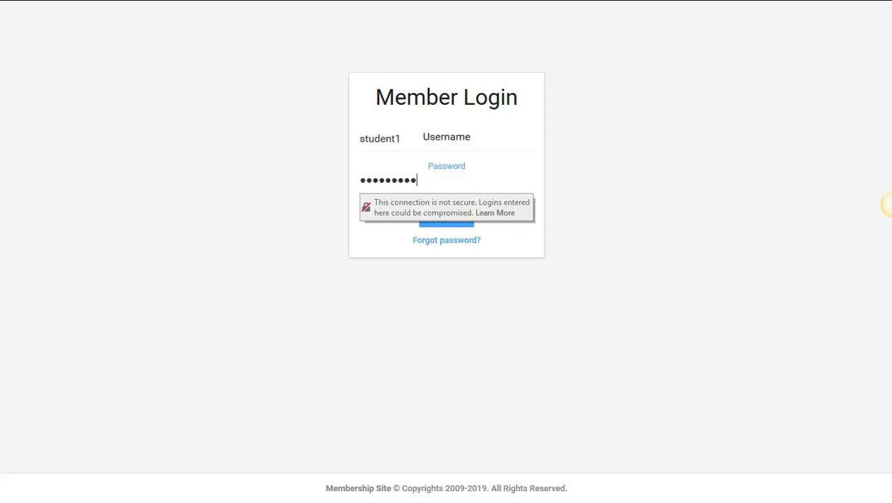
key(Return)
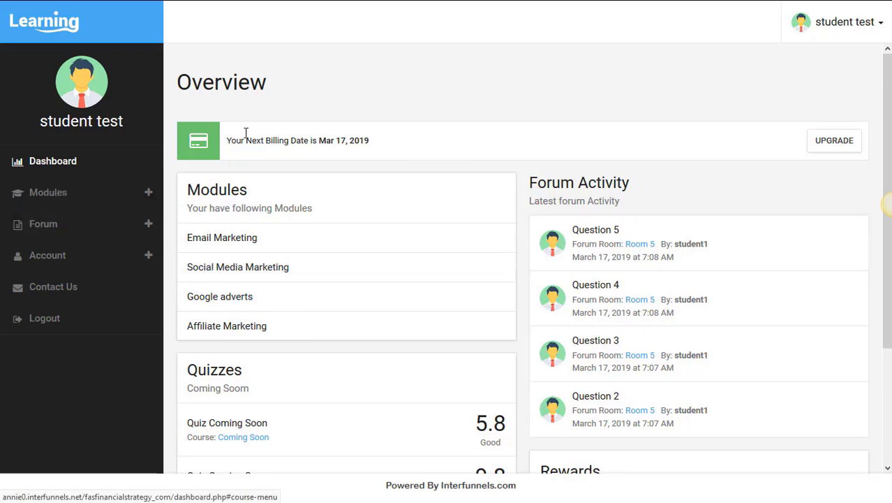
Review the dashboard, expand Modules in the sidebar and open Email Marketing.
scroll(568, 219, down, 2)
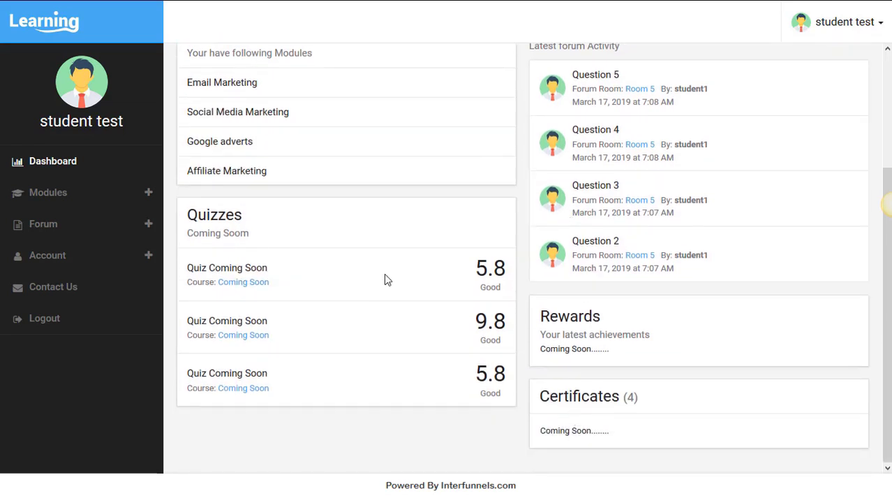
scroll(384, 278, up, 2)
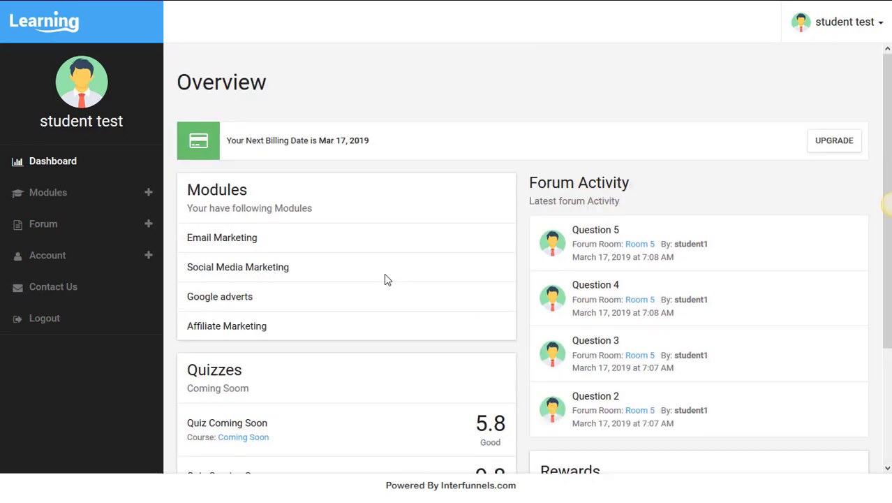
click(46, 206)
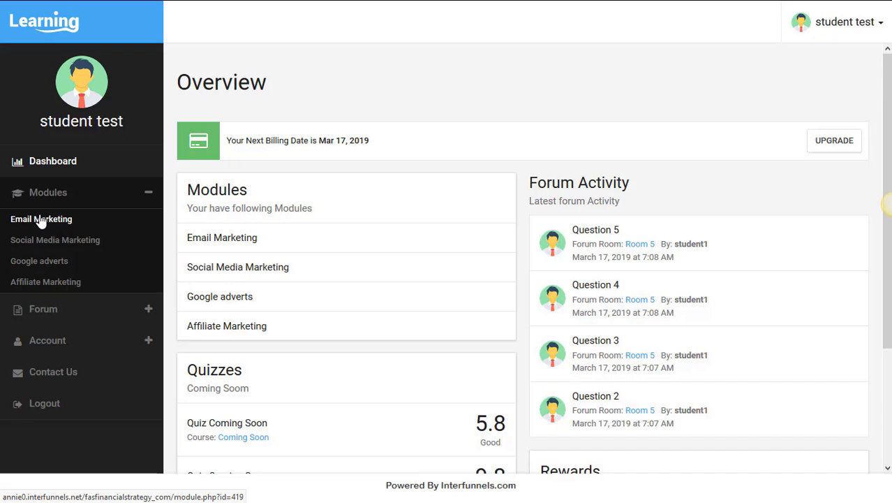
click(39, 221)
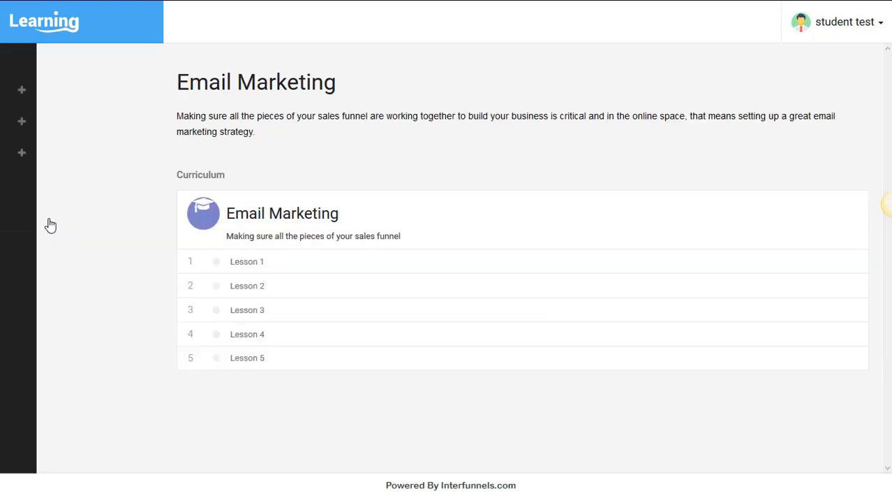
Play the Lesson 1 video, close it, and expand the Forum sidebar options.
click(246, 263)
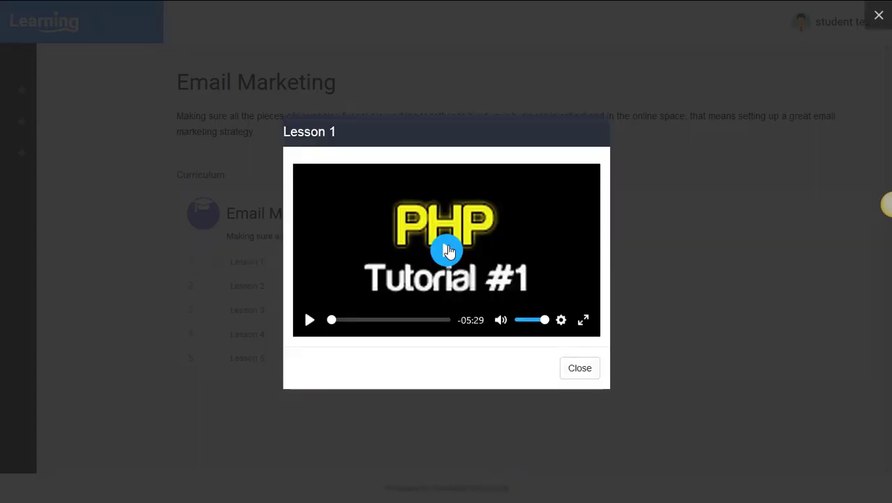
click(448, 251)
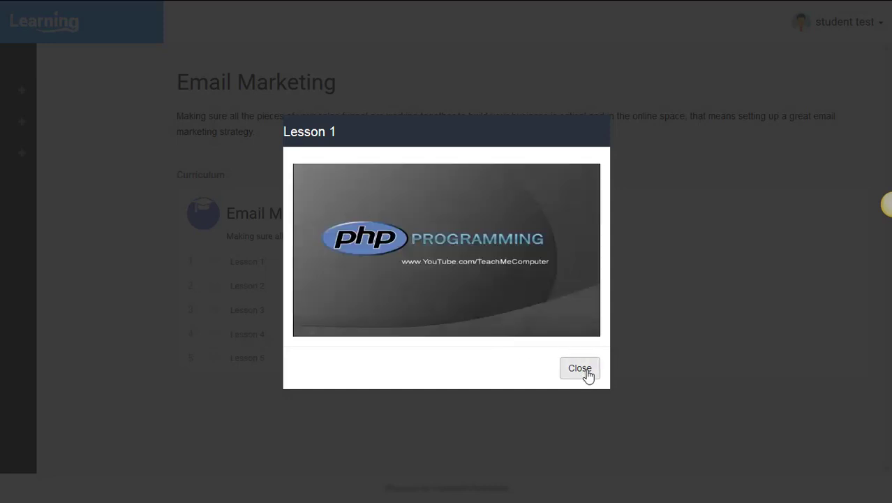
click(582, 370)
click(44, 205)
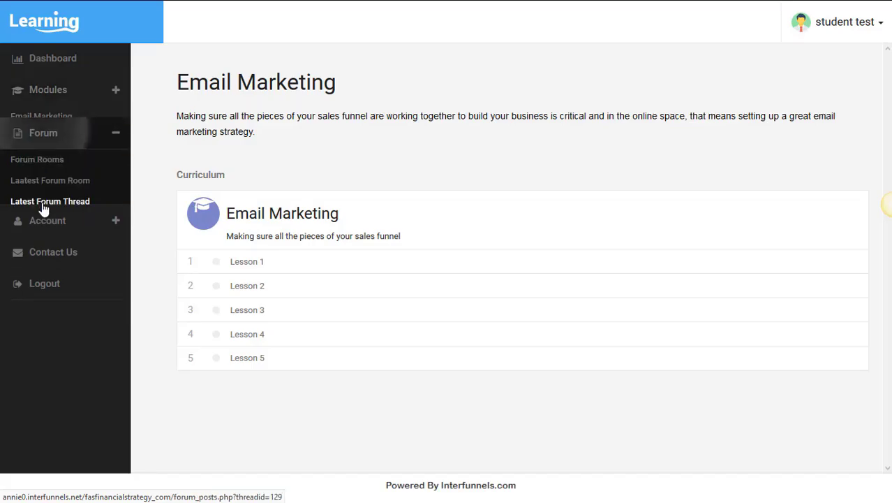
Open the Question 5 thread in the SEO forum Room 1.
click(42, 151)
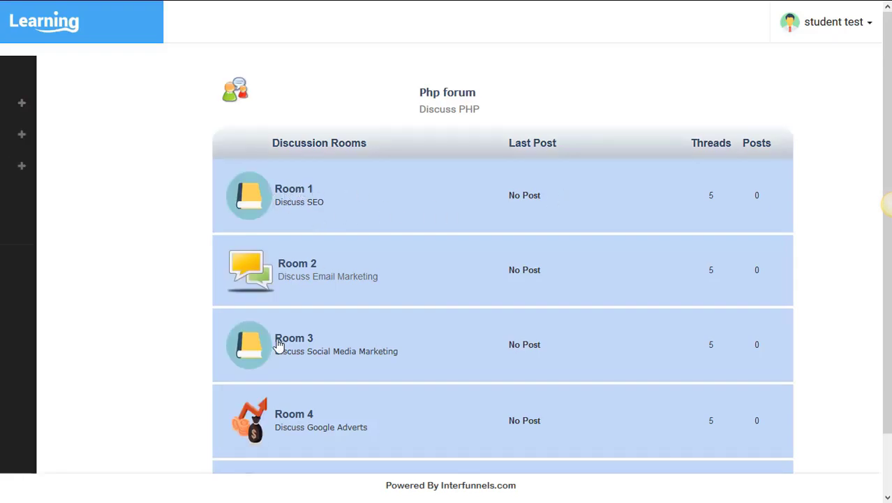
click(297, 194)
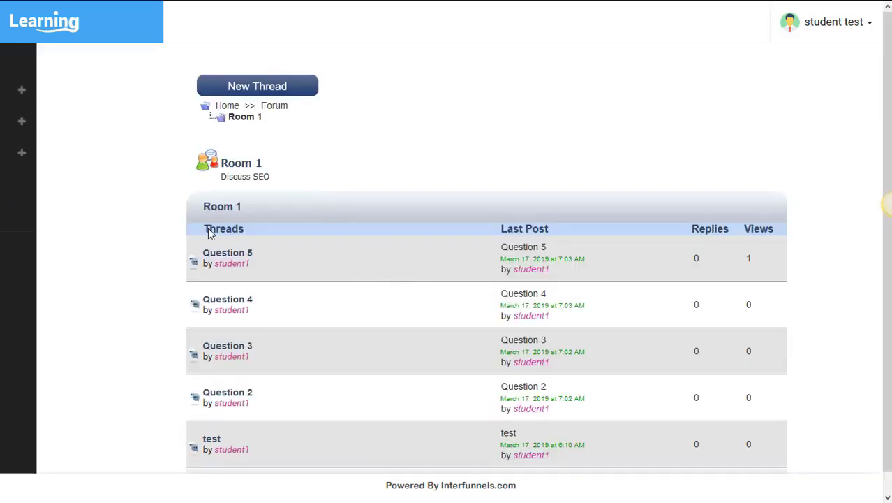
scroll(221, 231, down, 1)
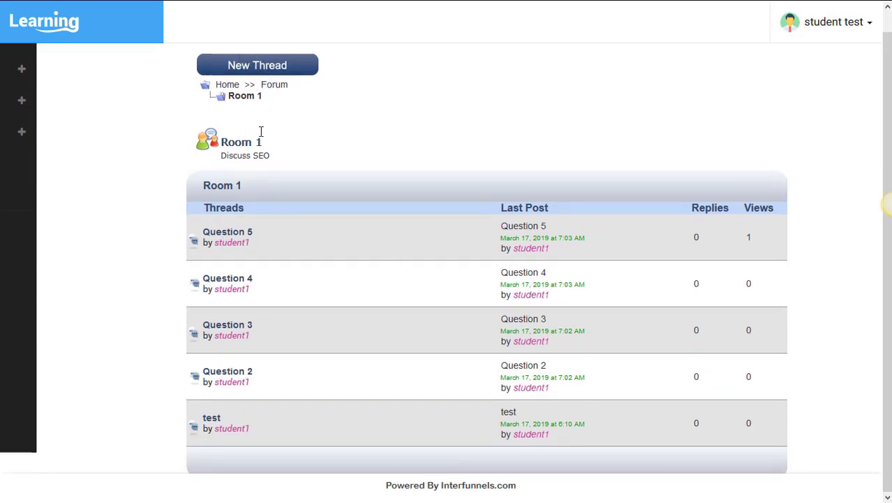
click(224, 238)
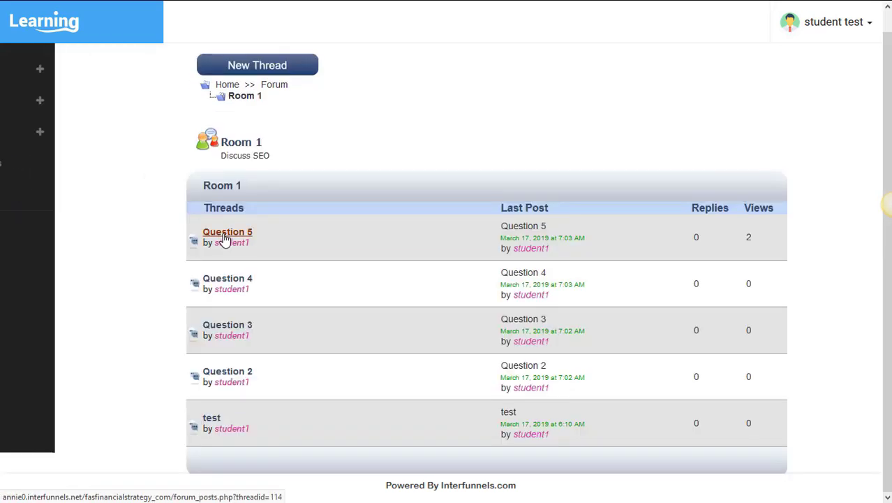
Log the student out from the Account sidebar options.
mouse_move(50, 116)
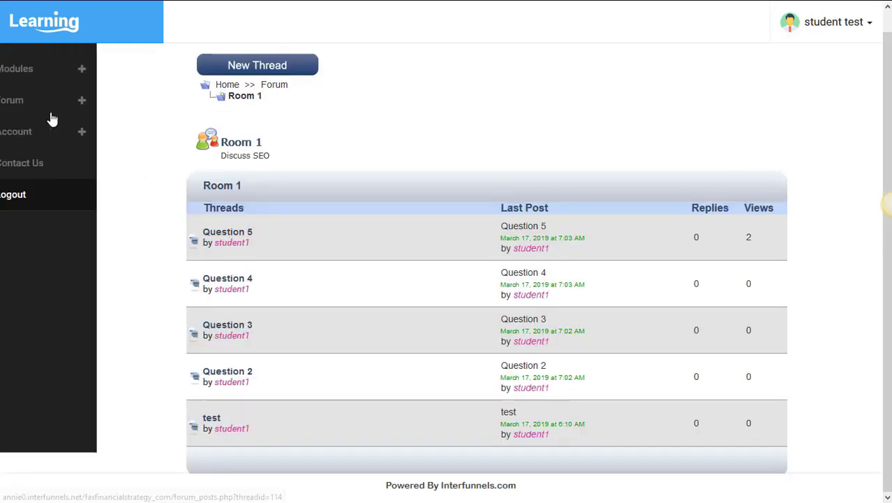
click(49, 136)
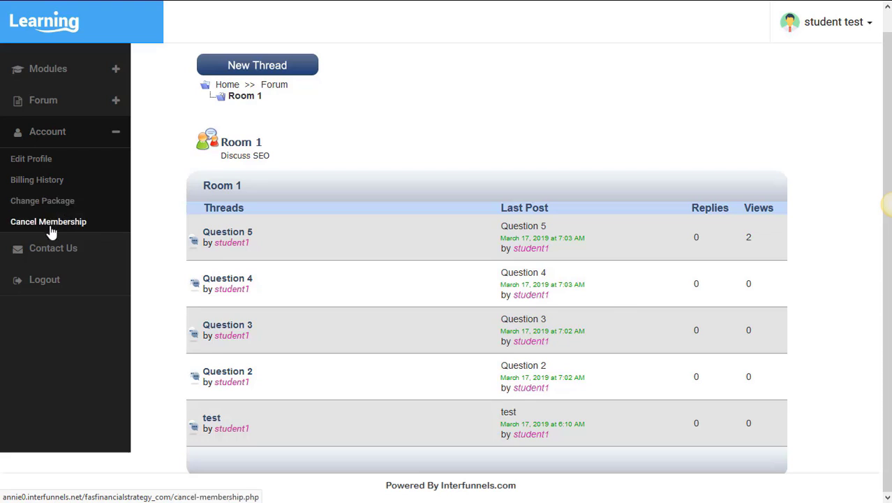
click(31, 281)
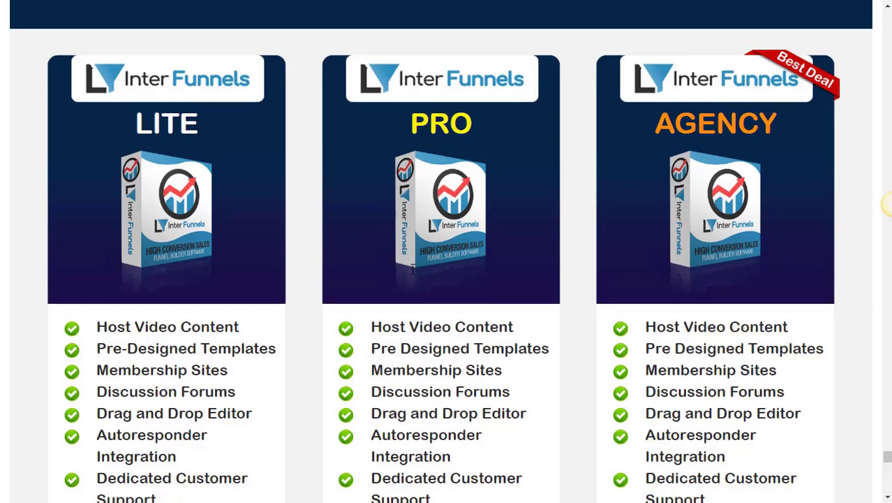
Scroll through the LITE, PRO and AGENCY plan feature comparison.
scroll(407, 266, down, 5)
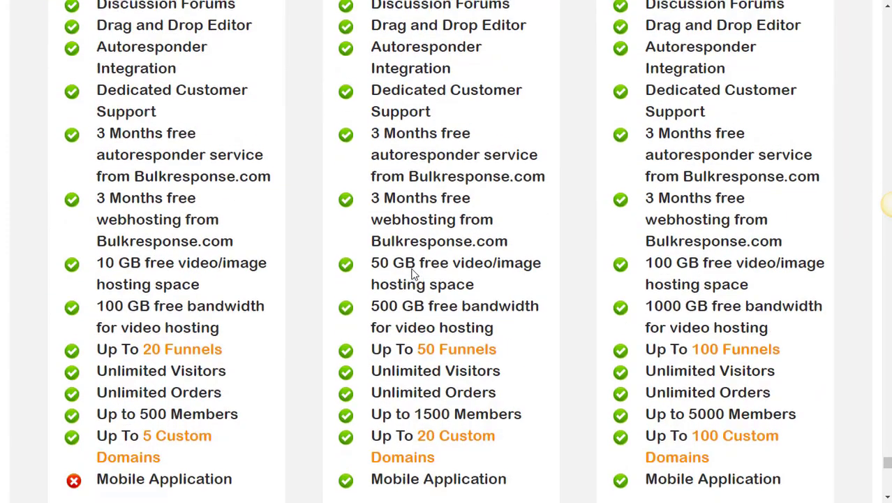
scroll(412, 269, up, 2)
scroll(414, 271, down, 2)
scroll(412, 272, down, 1)
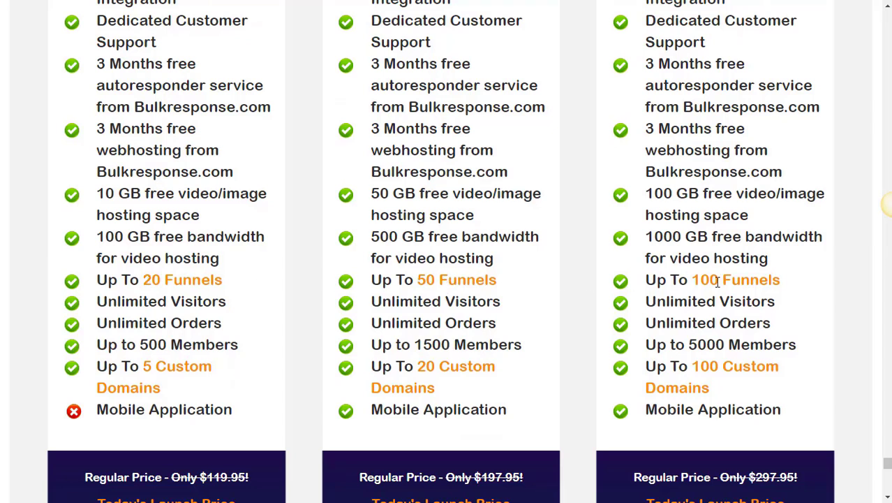
scroll(717, 280, up, 2)
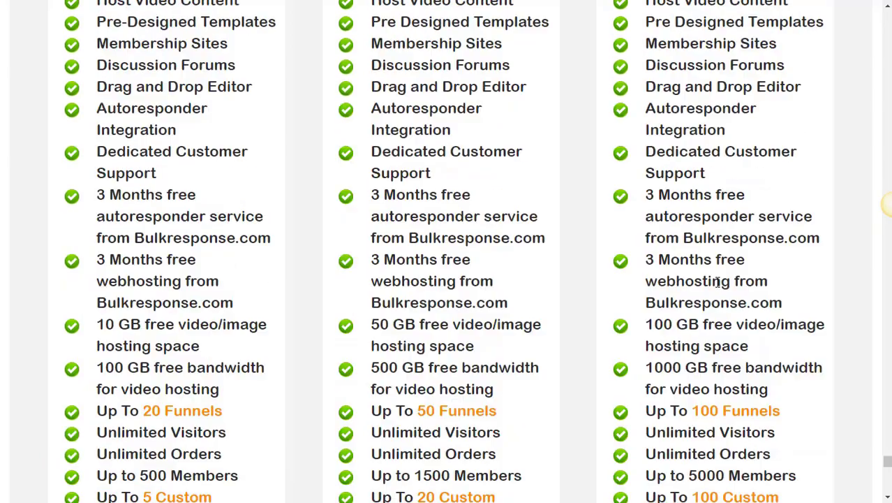
scroll(717, 279, down, 3)
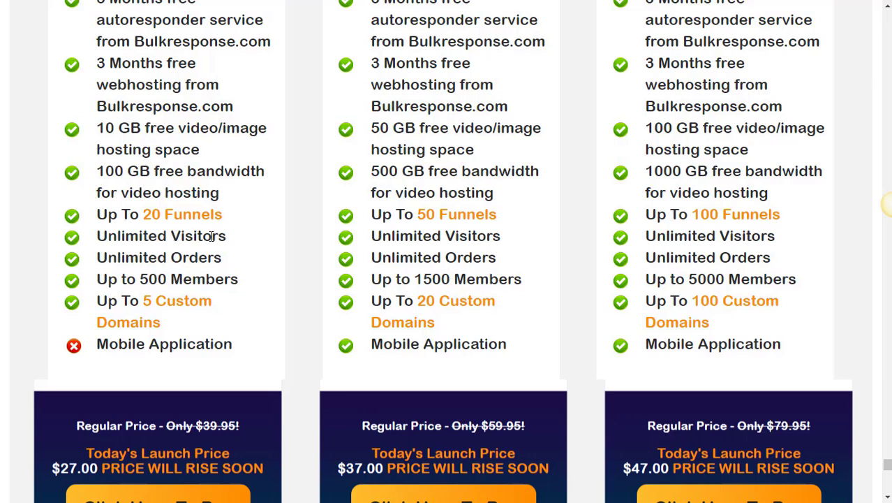
Highlight Unlimited Visitors and Unlimited Orders, then reach the $27, $37 and $47 prices.
drag(227, 236, 116, 236)
click(225, 267)
drag(224, 268, 103, 275)
click(393, 403)
scroll(393, 403, up, 2)
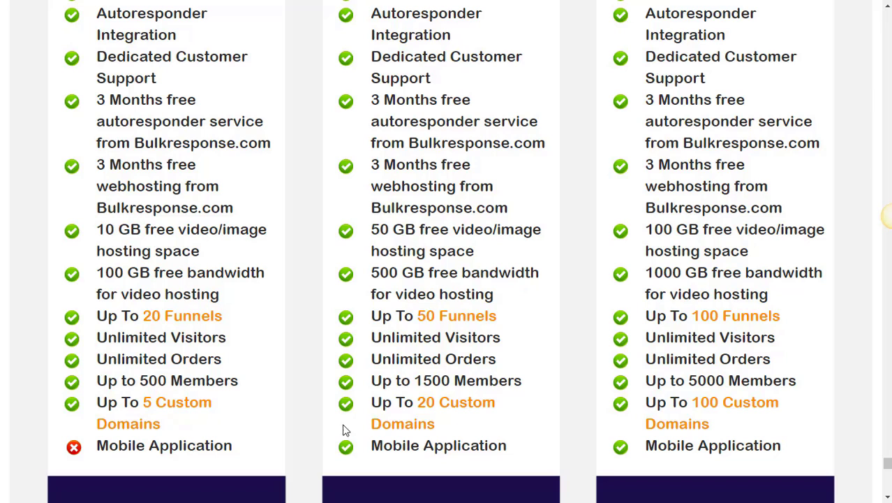
scroll(356, 357, down, 4)
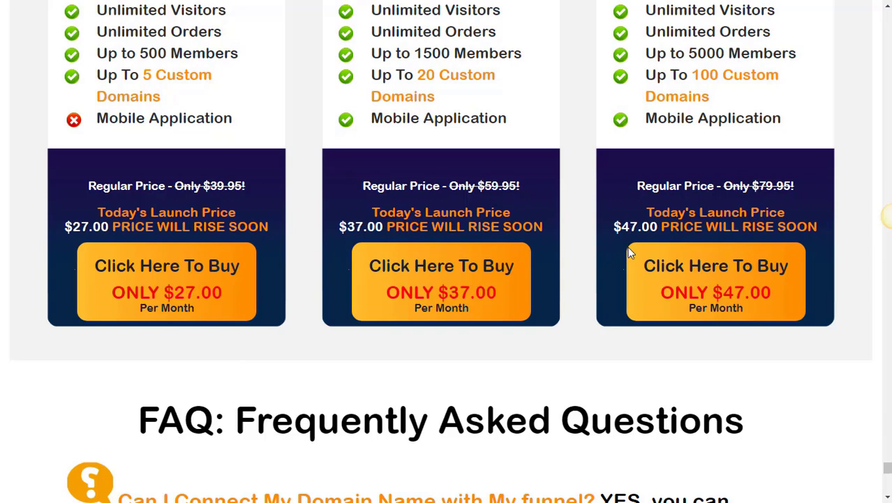
scroll(433, 251, up, 2)
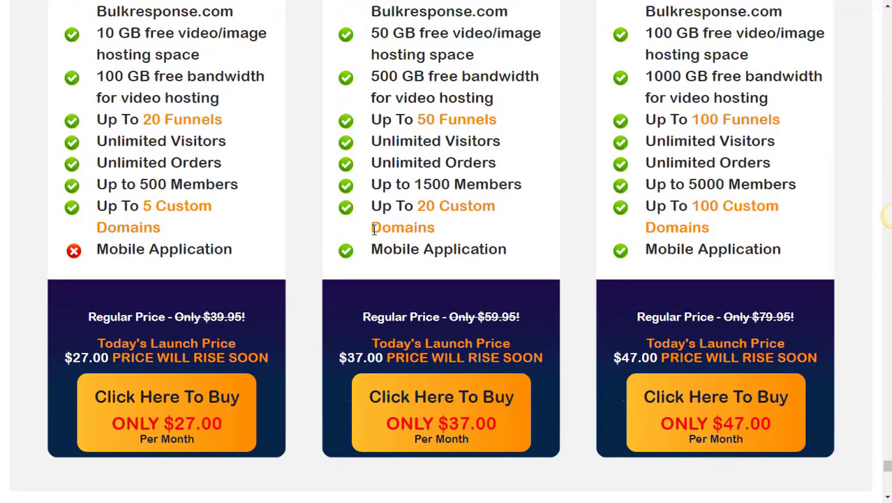
scroll(374, 230, up, 1)
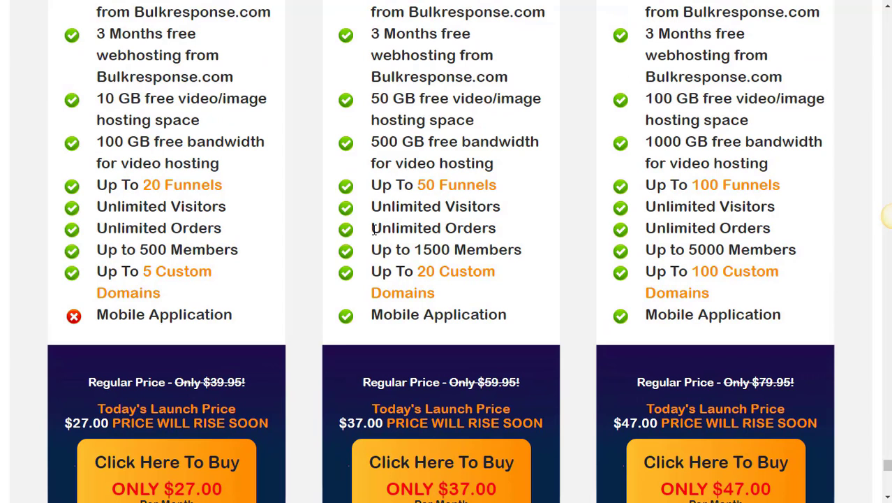
scroll(374, 229, down, 2)
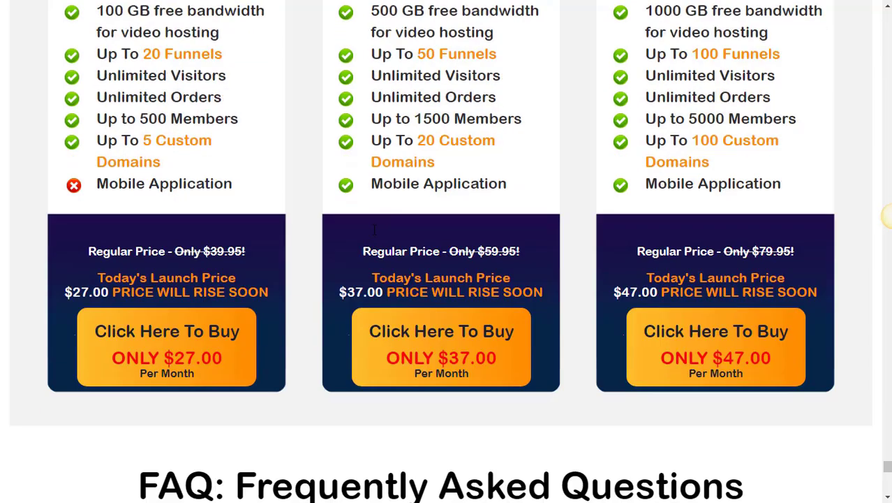